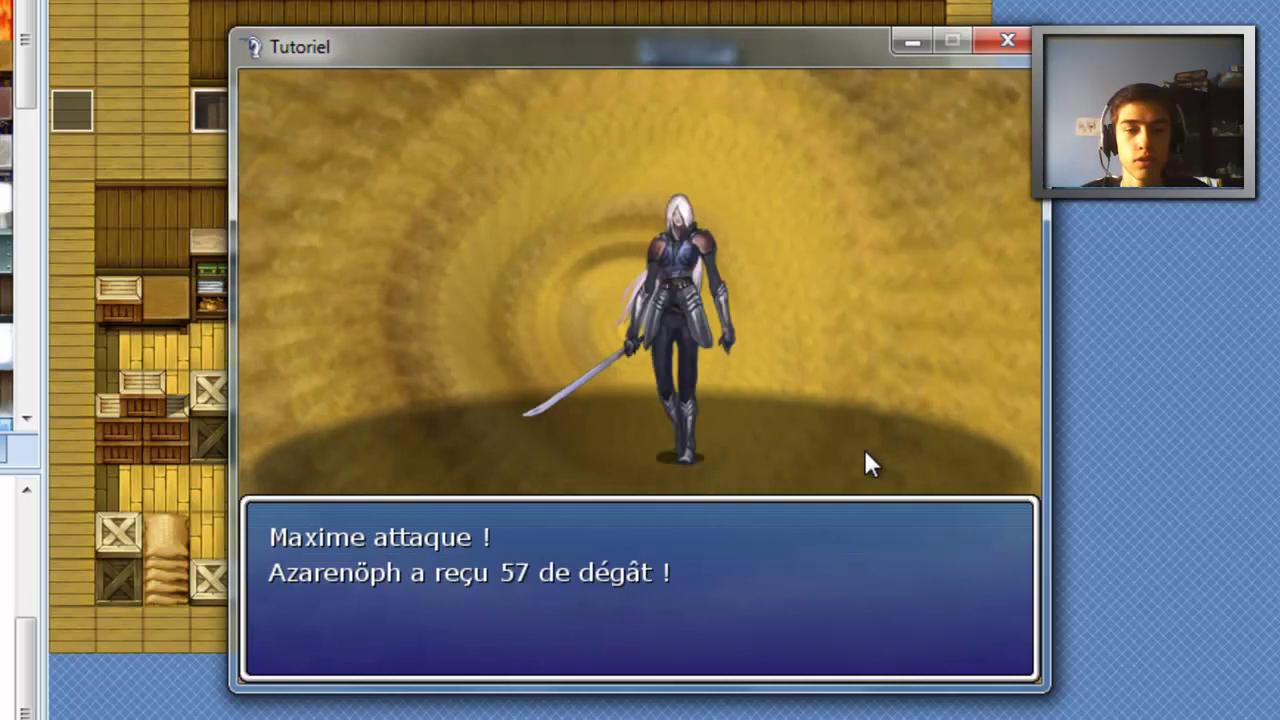
# - Play the test battle against Azarenöph through to victory and dismiss the victory messages
pyautogui.press('Return')
pyautogui.press('Return')
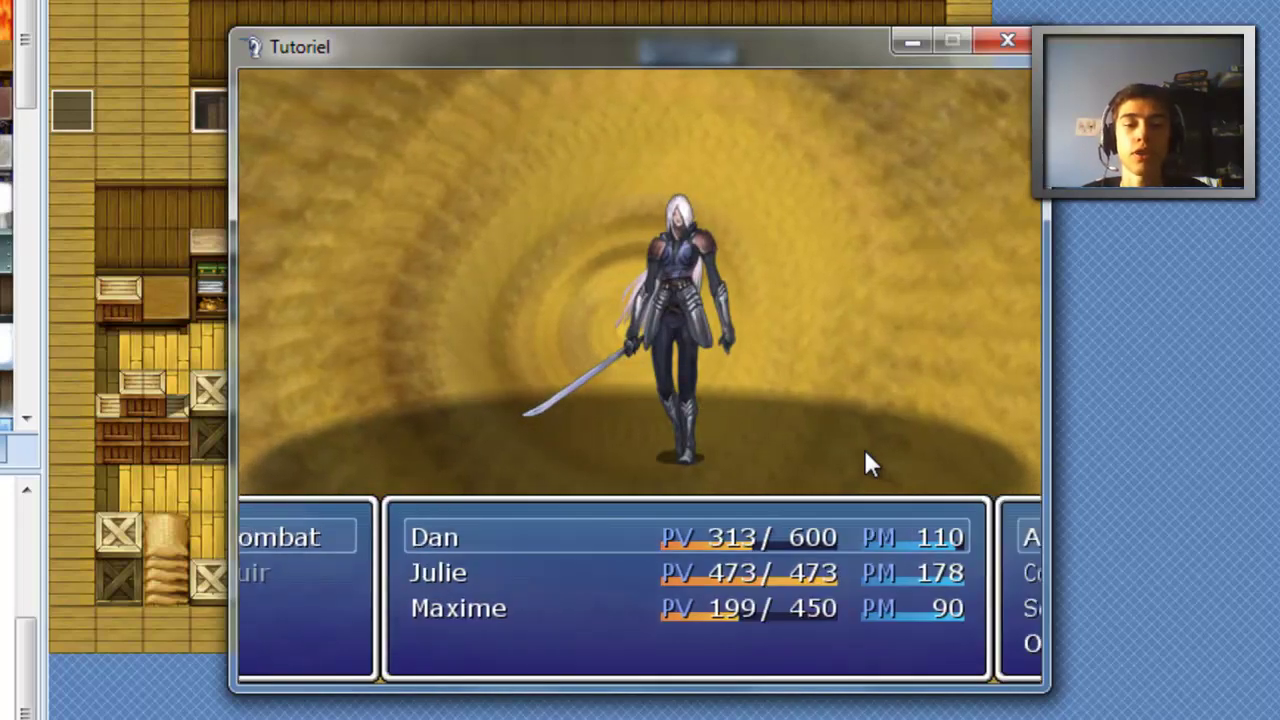
pyautogui.press('Return')
pyautogui.press('Return')
pyautogui.press('Return')
pyautogui.press('Return')
pyautogui.press('Return')
pyautogui.press('Return')
pyautogui.press('Return')
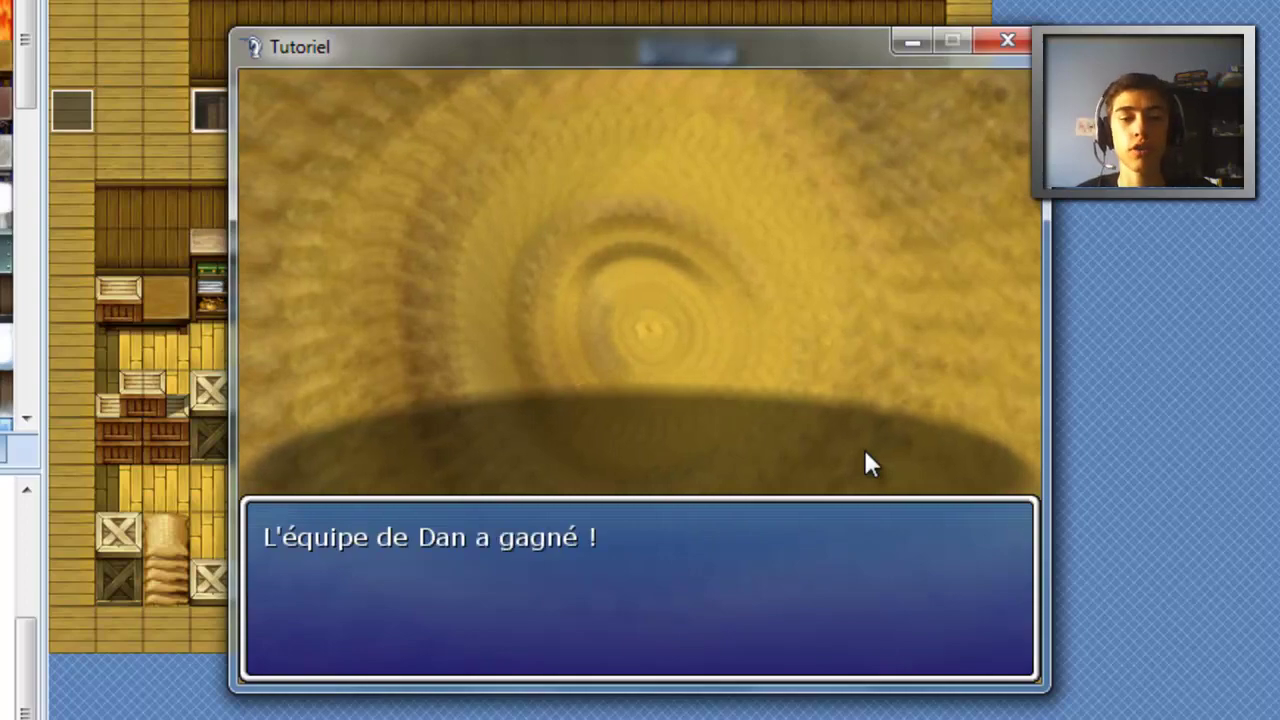
pyautogui.press('Return')
pyautogui.press('Return')
pyautogui.press('Return')
pyautogui.press('Return')
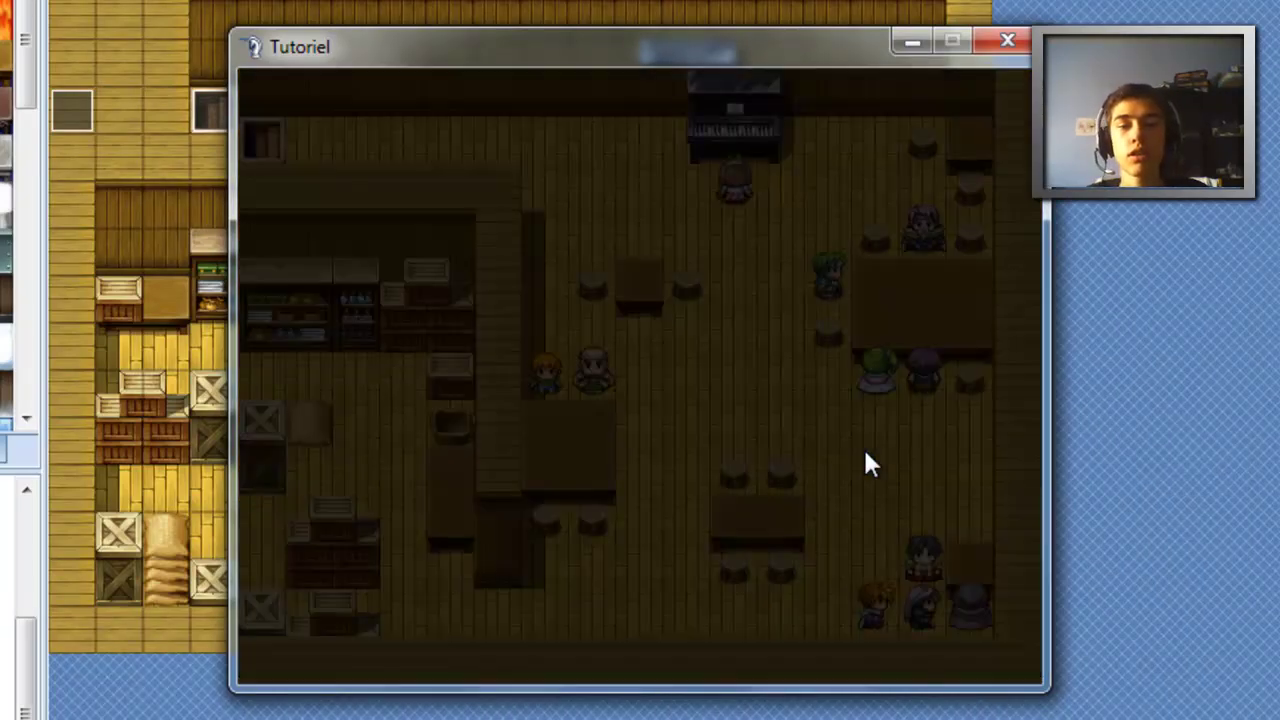
# - Test the hero's movement around the hooded character on the map after the battle and end the test play
pyautogui.press('Right')
pyautogui.press('Down')
pyautogui.press('Left')
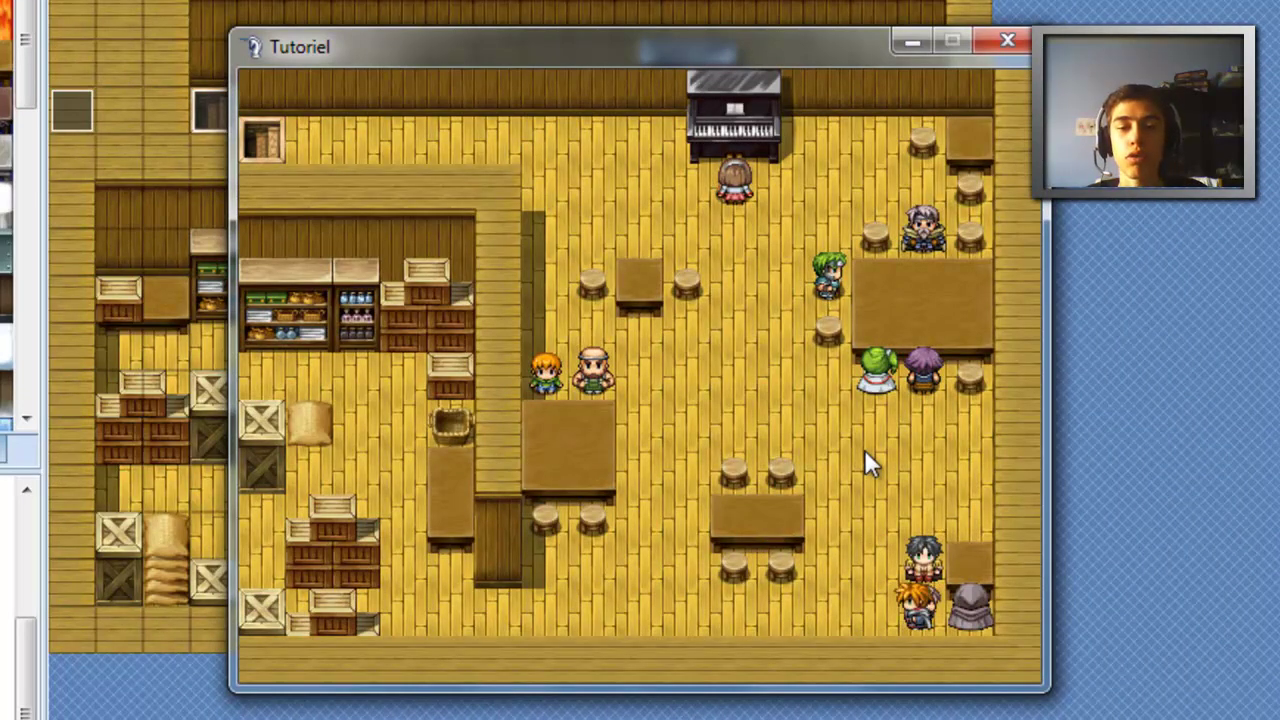
pyautogui.press('Up')
pyautogui.press('Down')
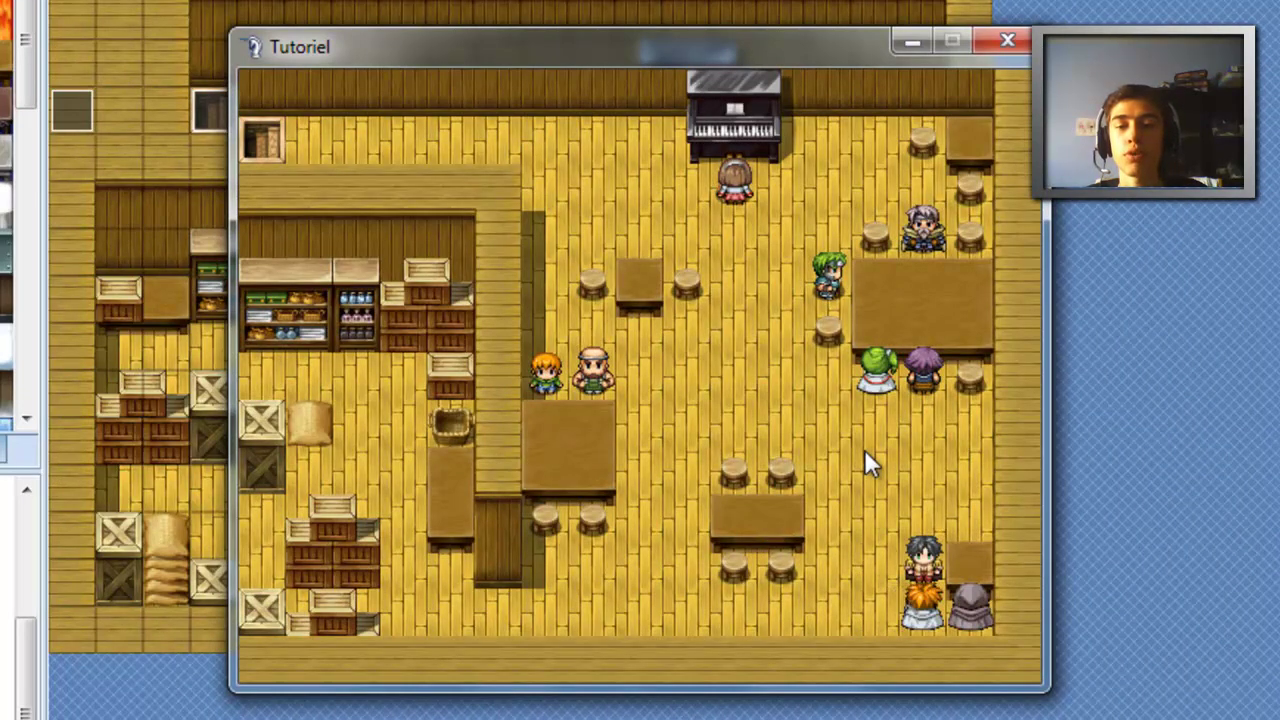
pyautogui.press('Up')
pyautogui.press('Right')
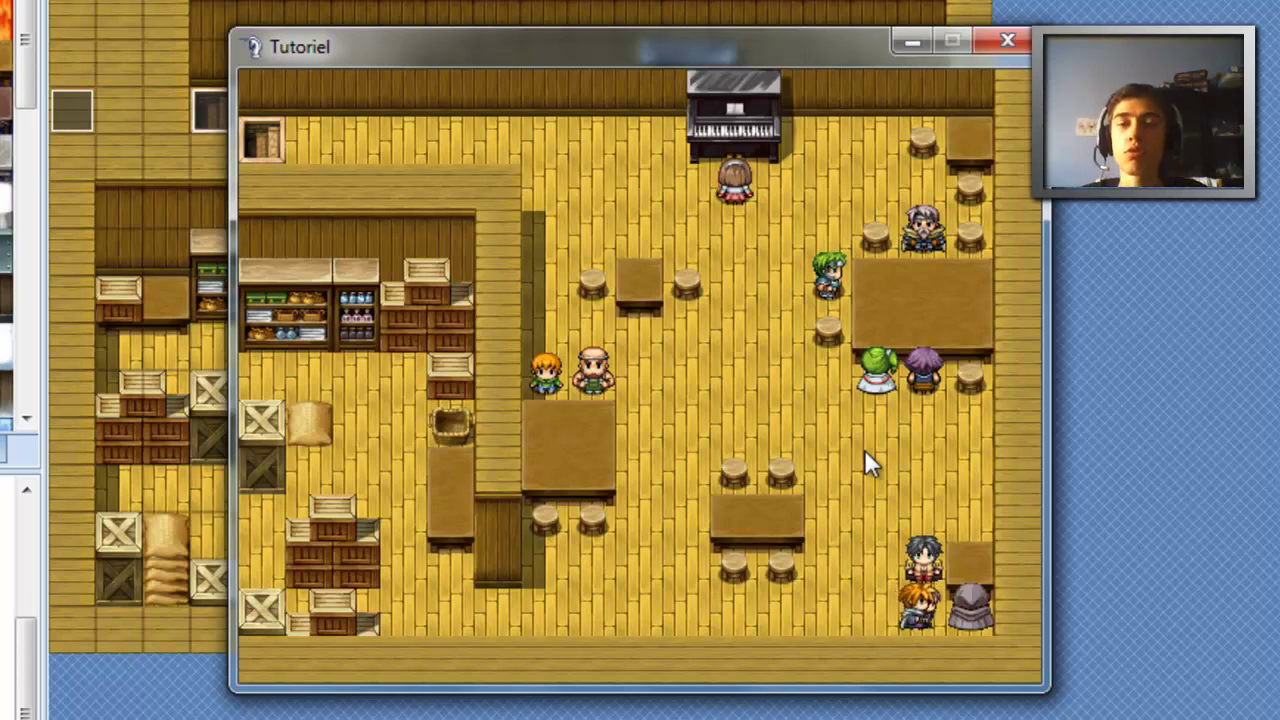
pyautogui.click(1006, 45)
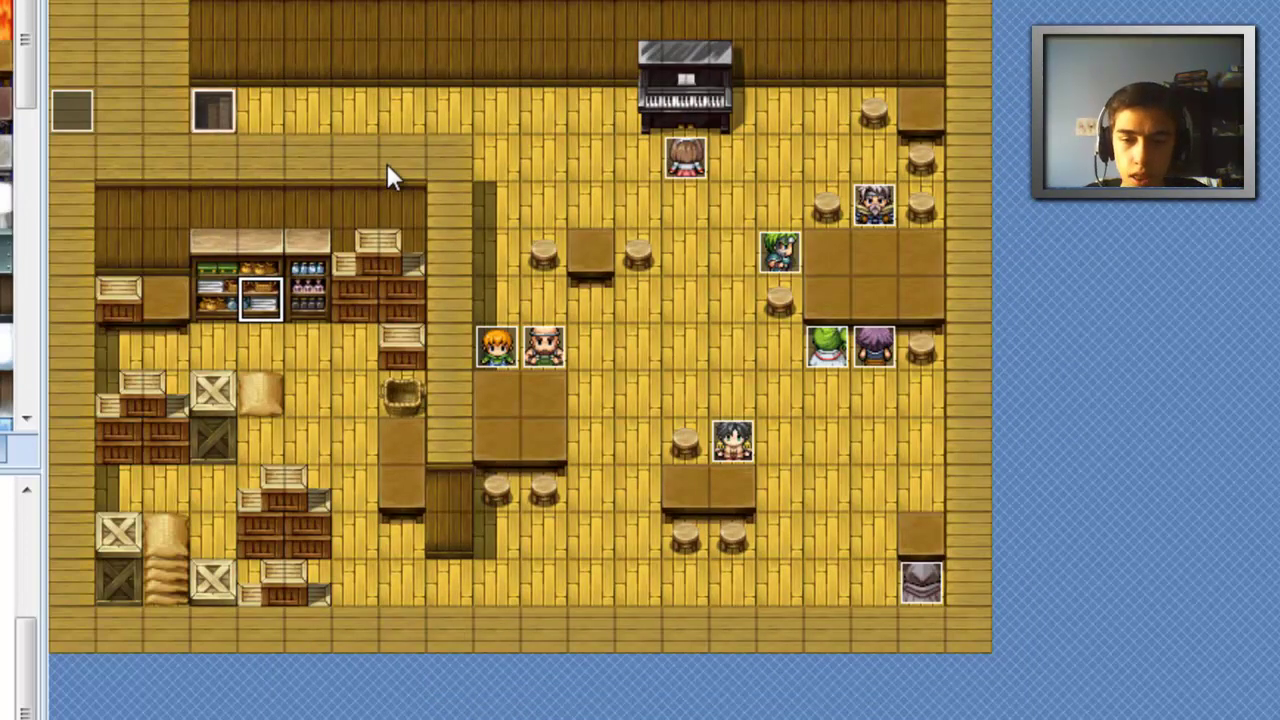
# - Open the maxime event for editing and select the empty line in the battle's victory branch
pyautogui.click(735, 442)
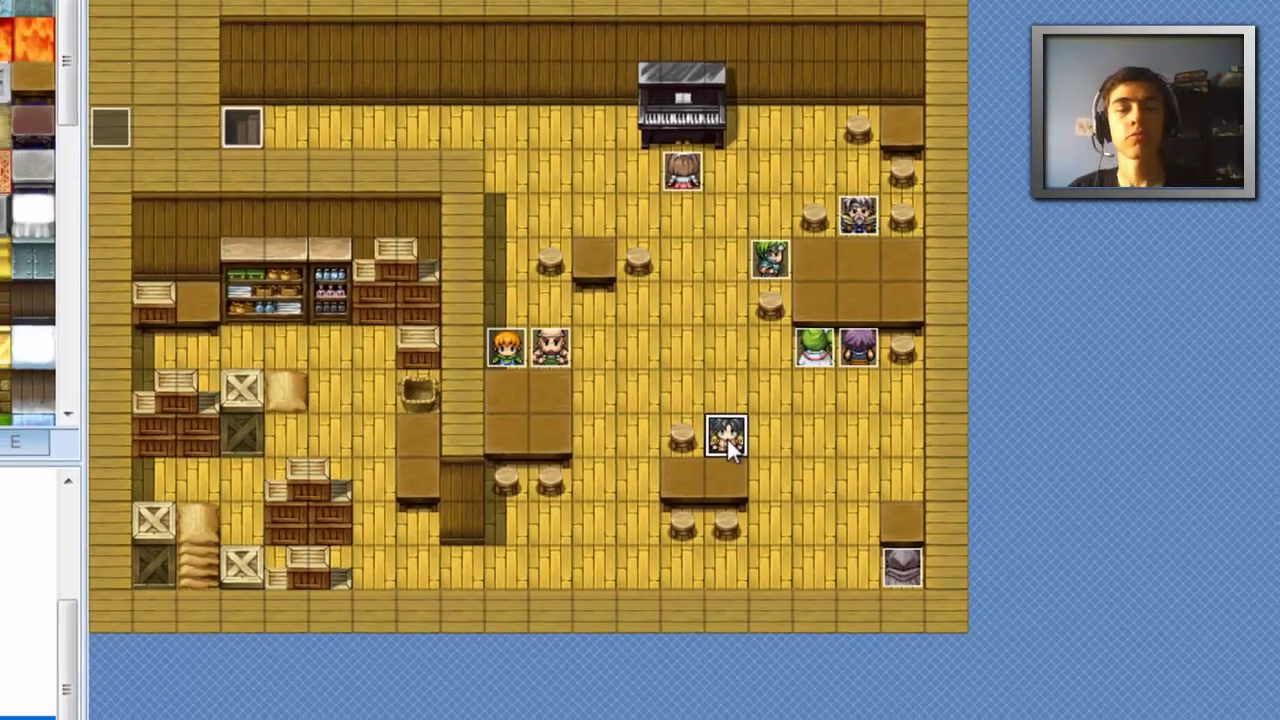
pyautogui.doubleClick(733, 444)
pyautogui.scroll(-1, 737, 422)
pyautogui.scroll(-15, 737, 422)
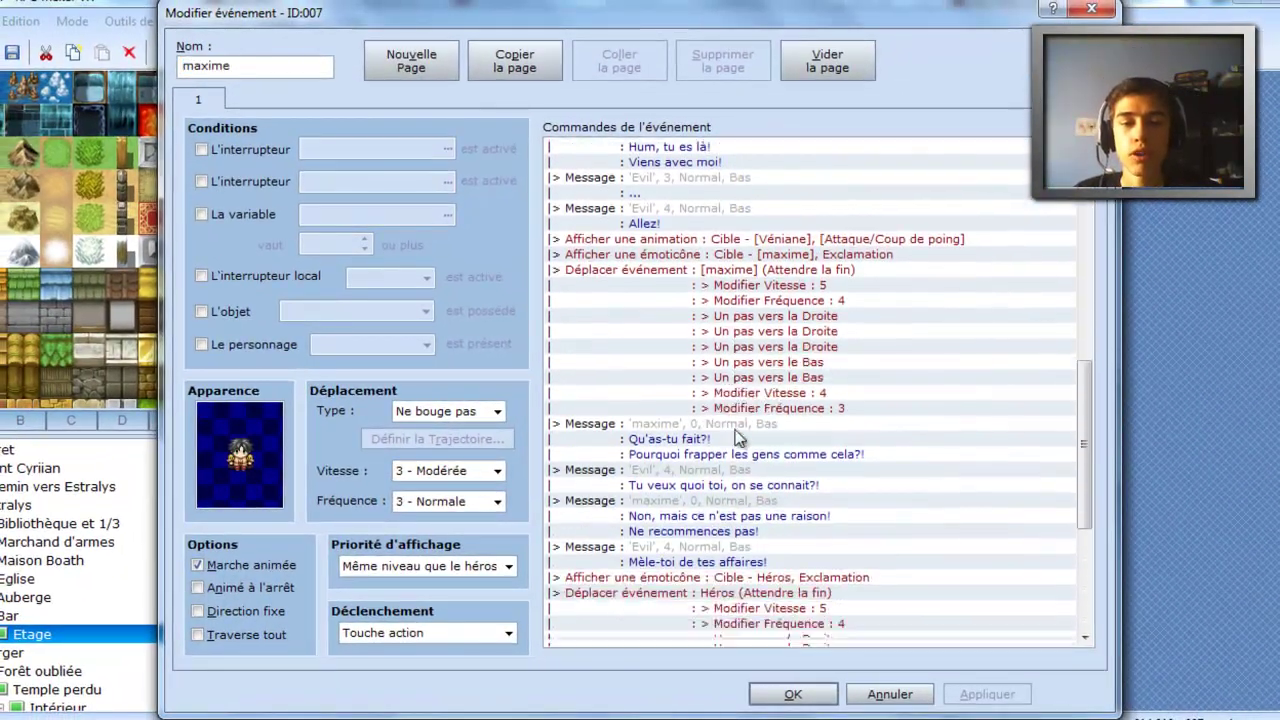
pyautogui.scroll(5, 656, 514)
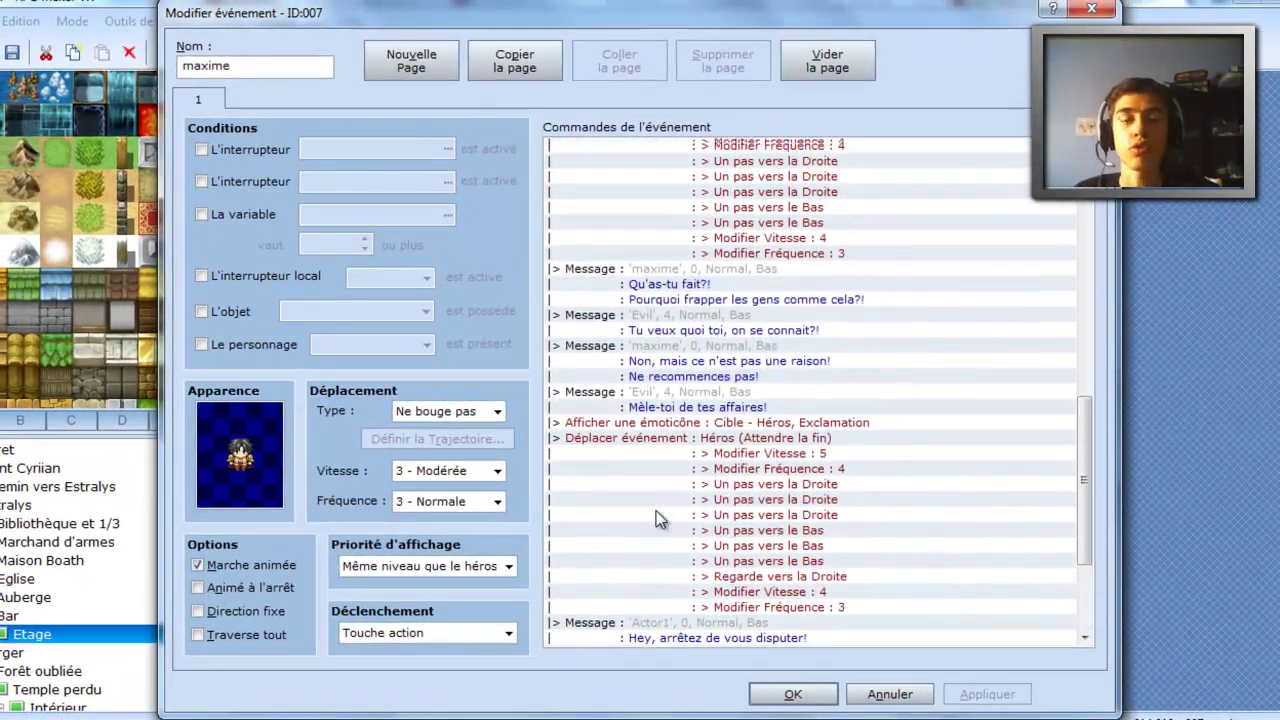
pyautogui.scroll(-7, 656, 514)
pyautogui.scroll(-1, 656, 514)
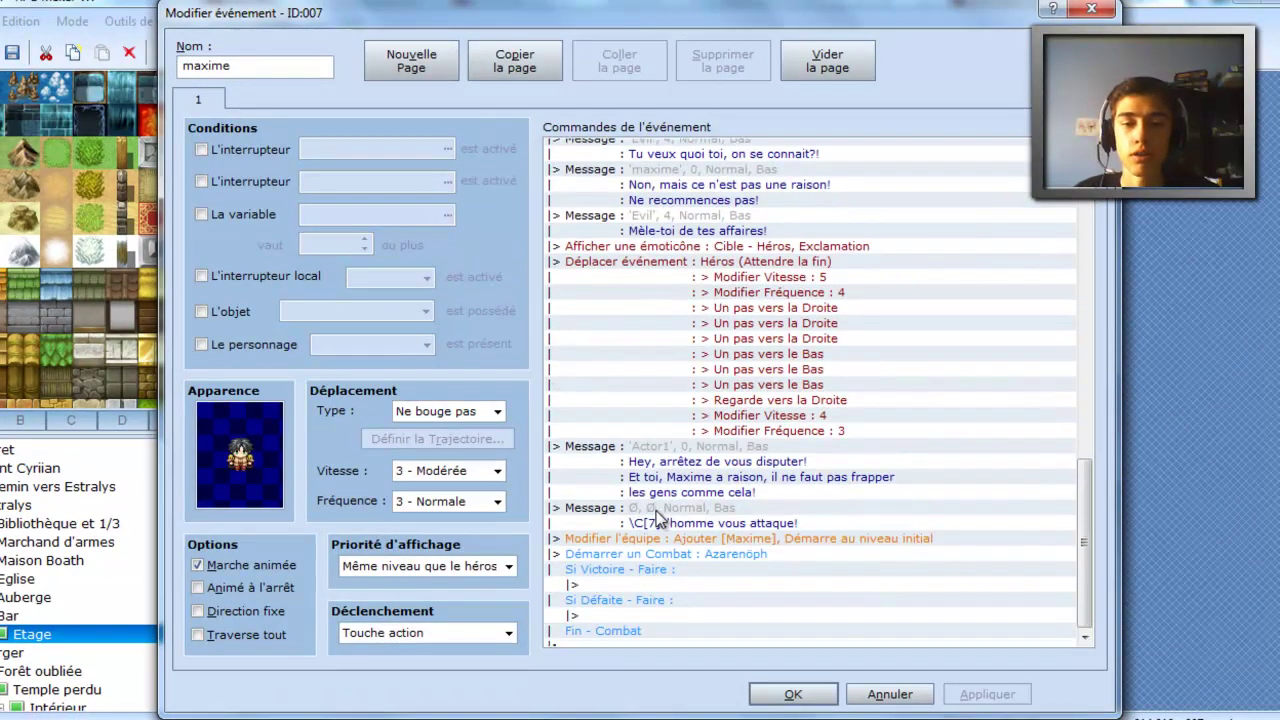
pyautogui.click(631, 577)
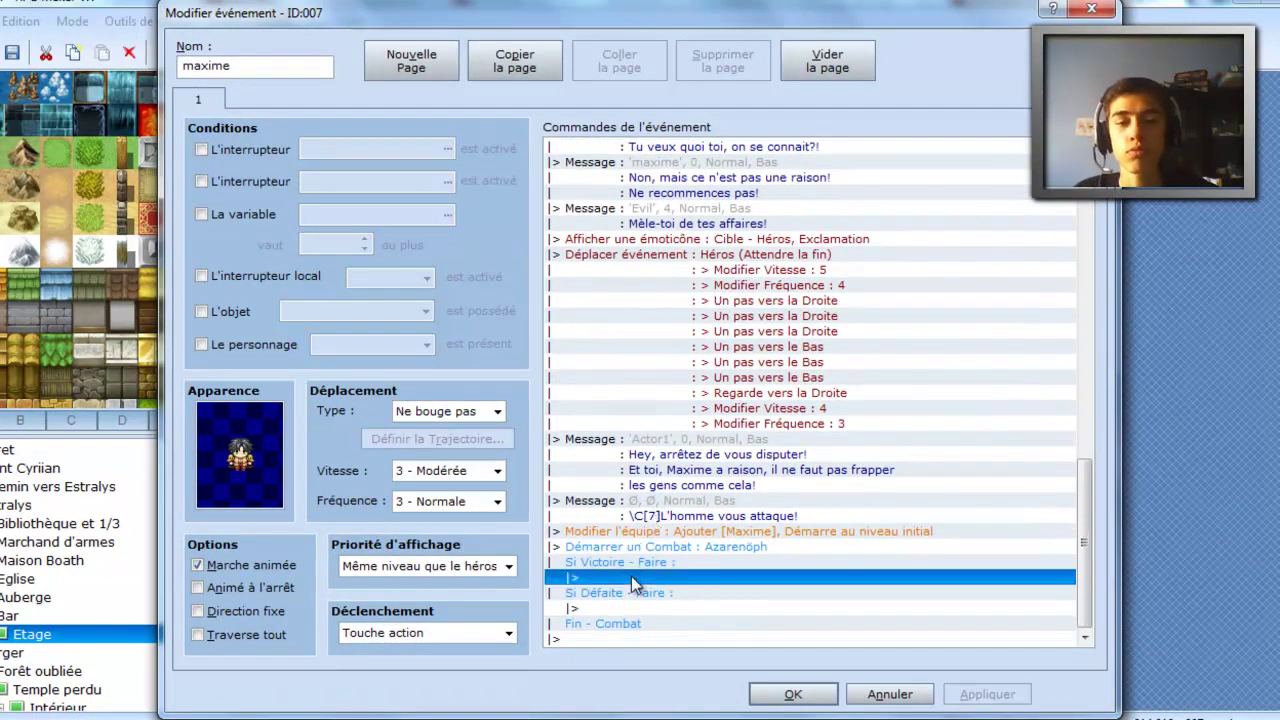
pyautogui.click(636, 608)
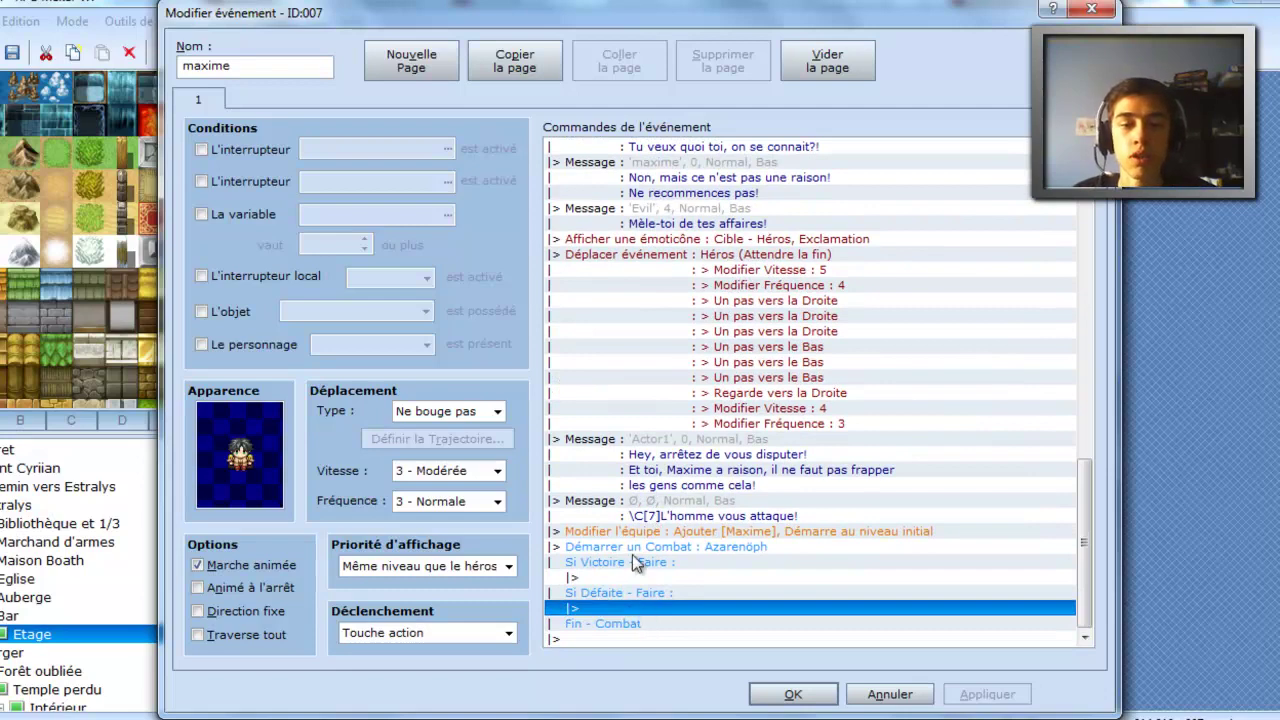
pyautogui.click(618, 577)
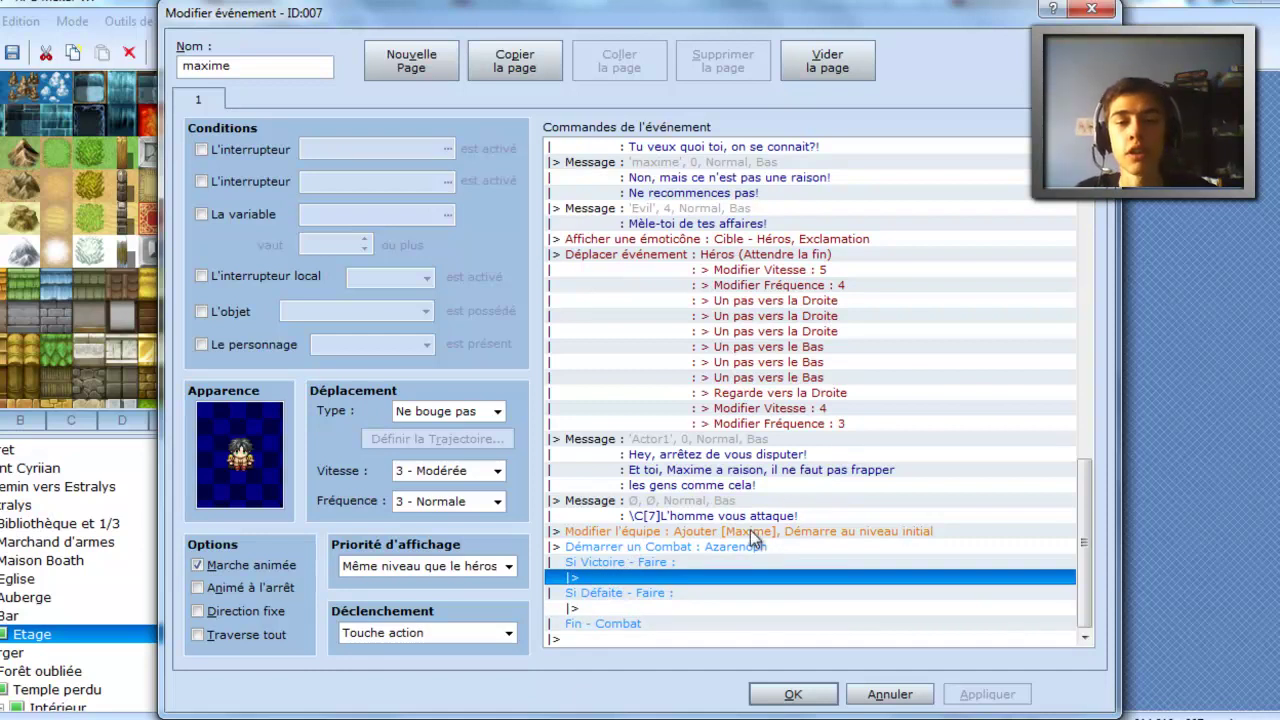
# - Add a message to the victory branch with the white-haired face from the Evil faceset and the text "Ah, on se revera!"
pyautogui.doubleClick(643, 571)
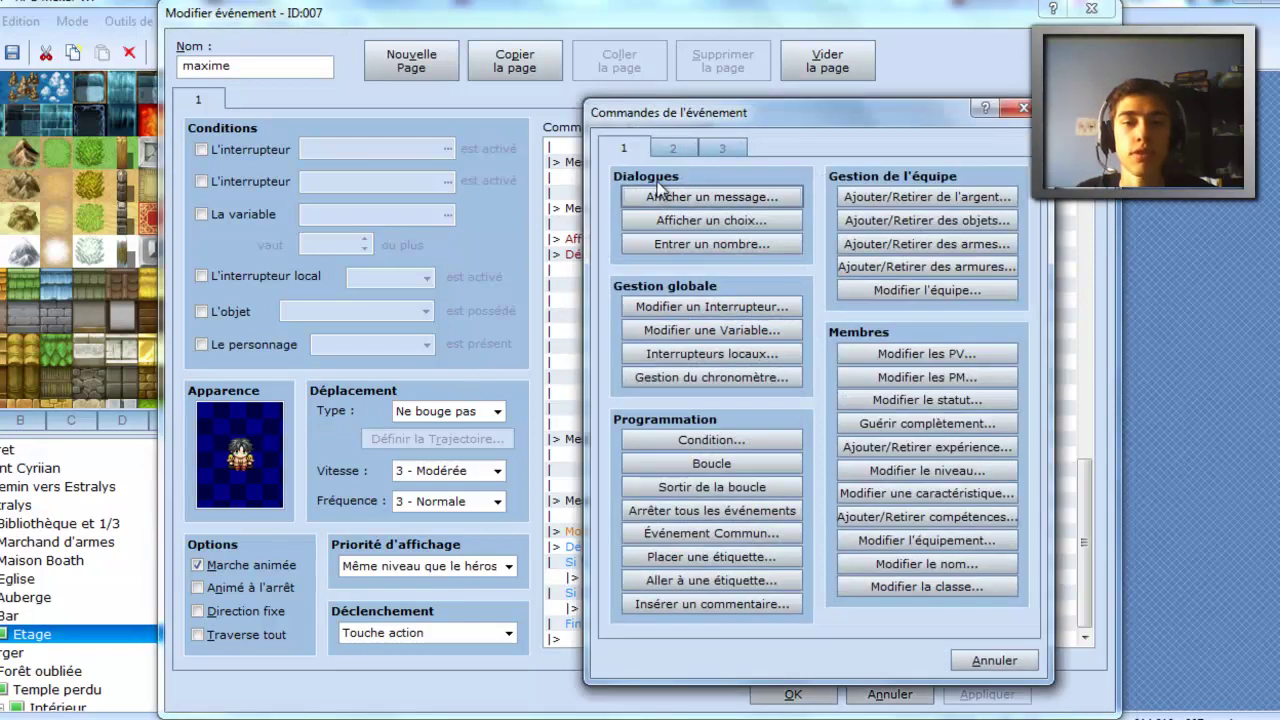
pyautogui.click(690, 197)
pyautogui.doubleClick(611, 353)
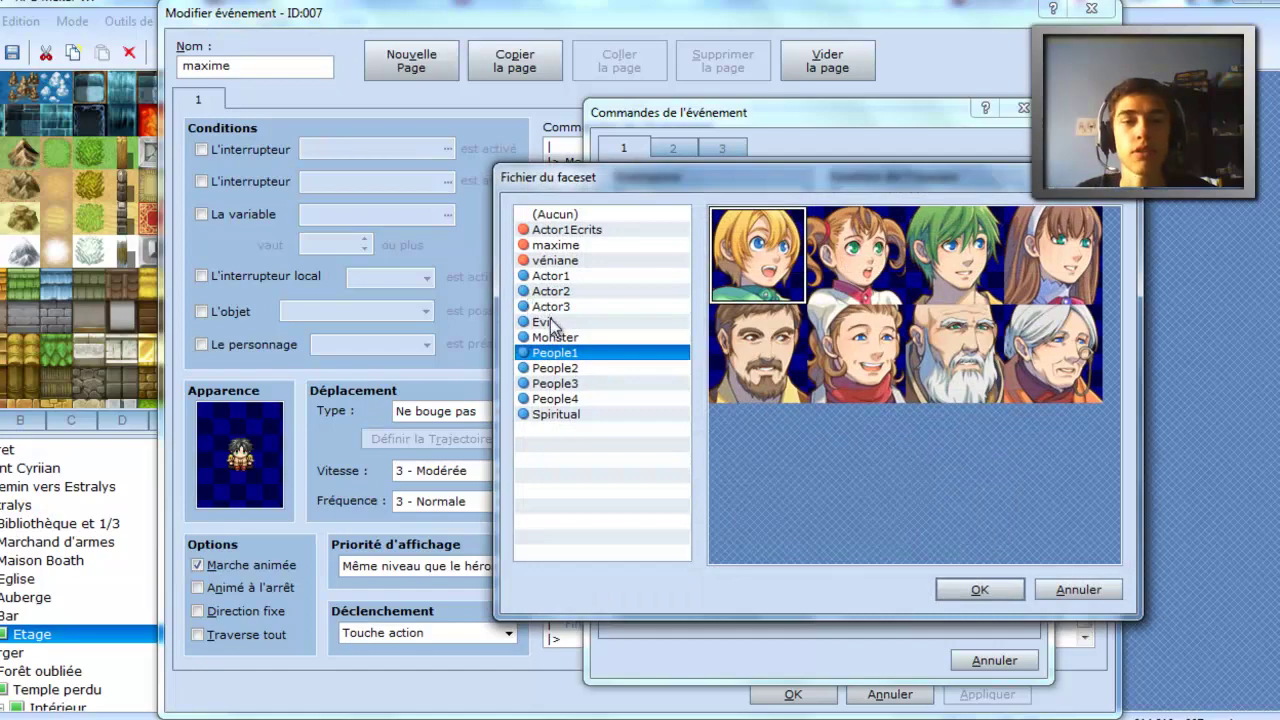
pyautogui.click(557, 383)
pyautogui.click(559, 340)
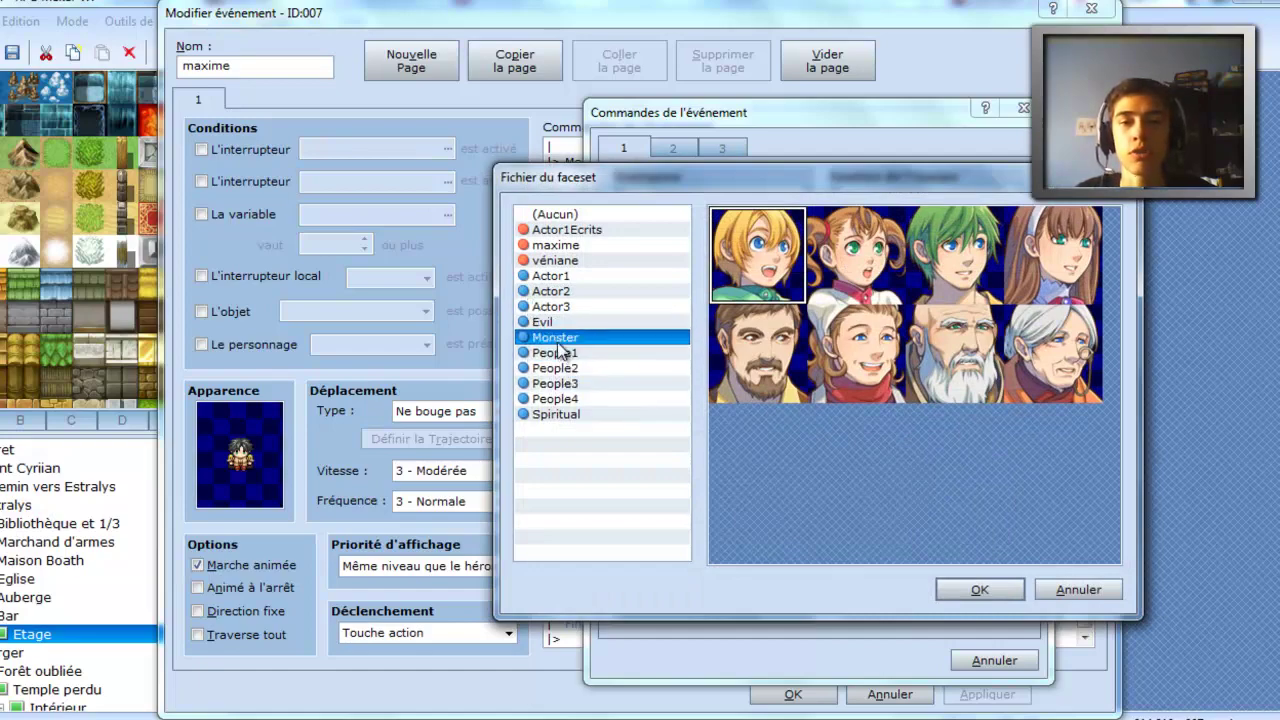
pyautogui.click(553, 322)
pyautogui.click(790, 358)
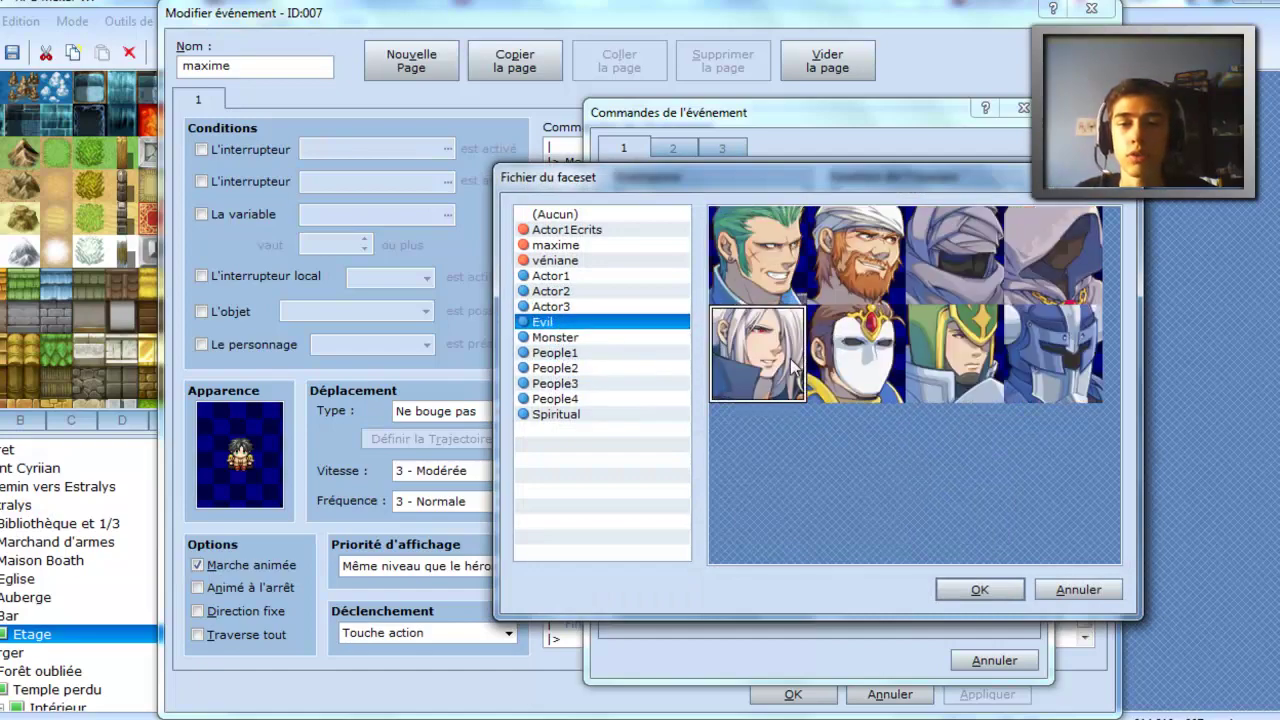
pyautogui.doubleClick(790, 358)
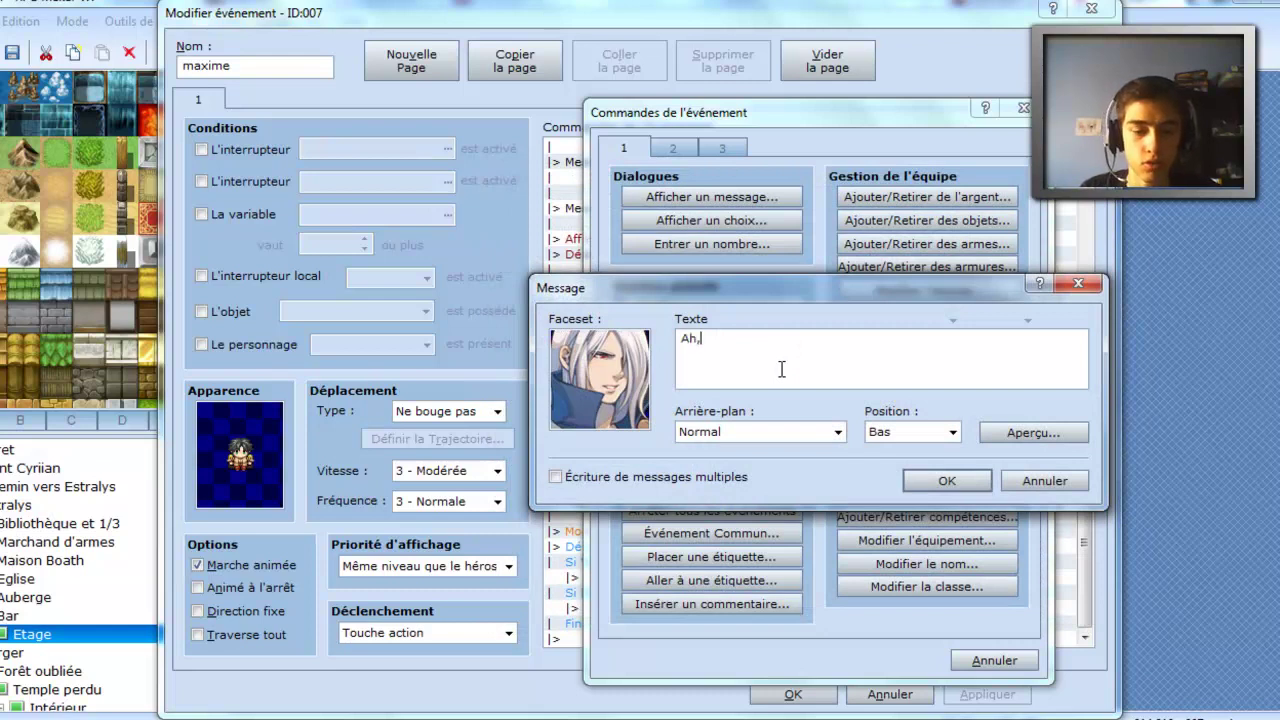
pyautogui.write('se reverra!')
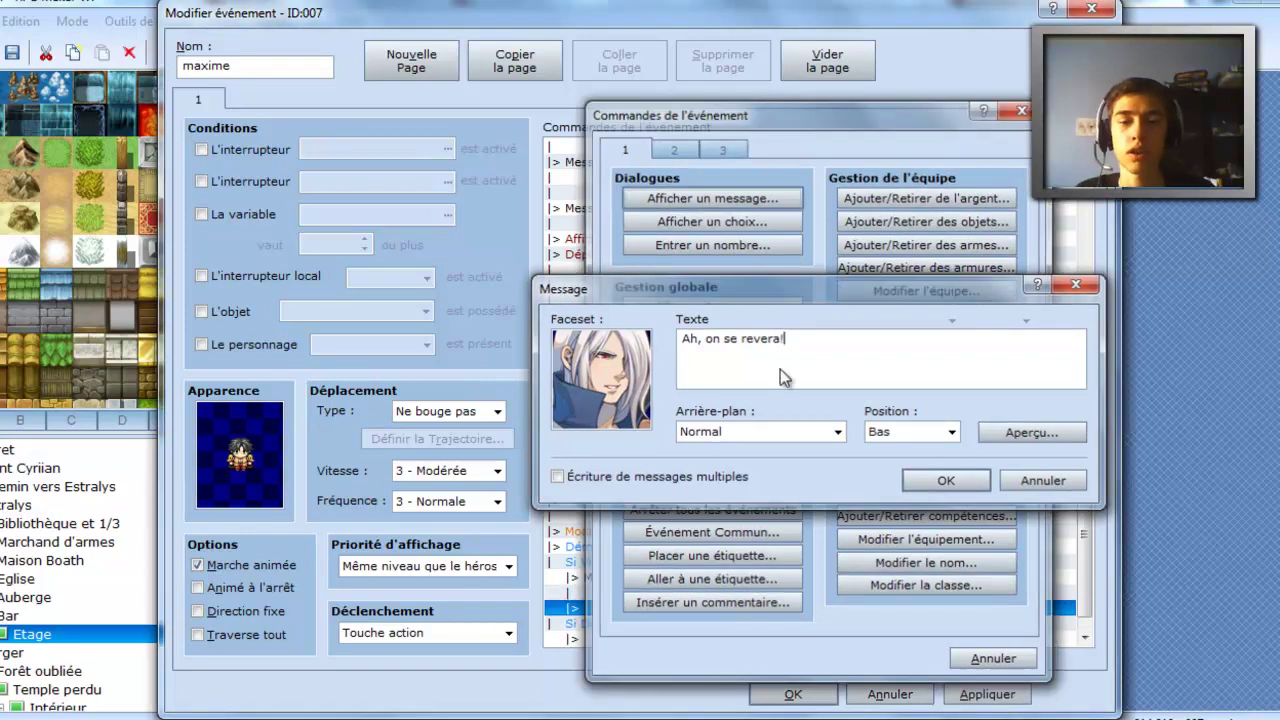
pyautogui.press('Return')
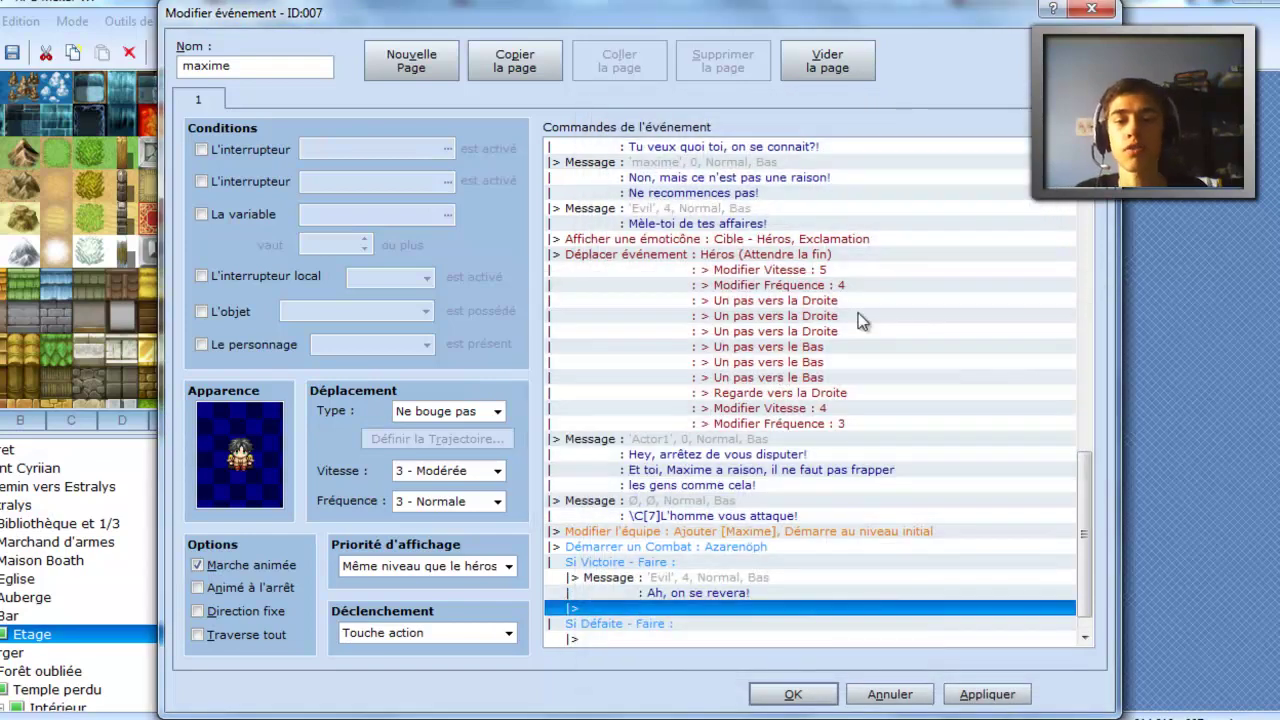
# - Add a show-animation command after the victory message, targeting event 011:mec with animation 031:Brouillard
pyautogui.doubleClick(739, 577)
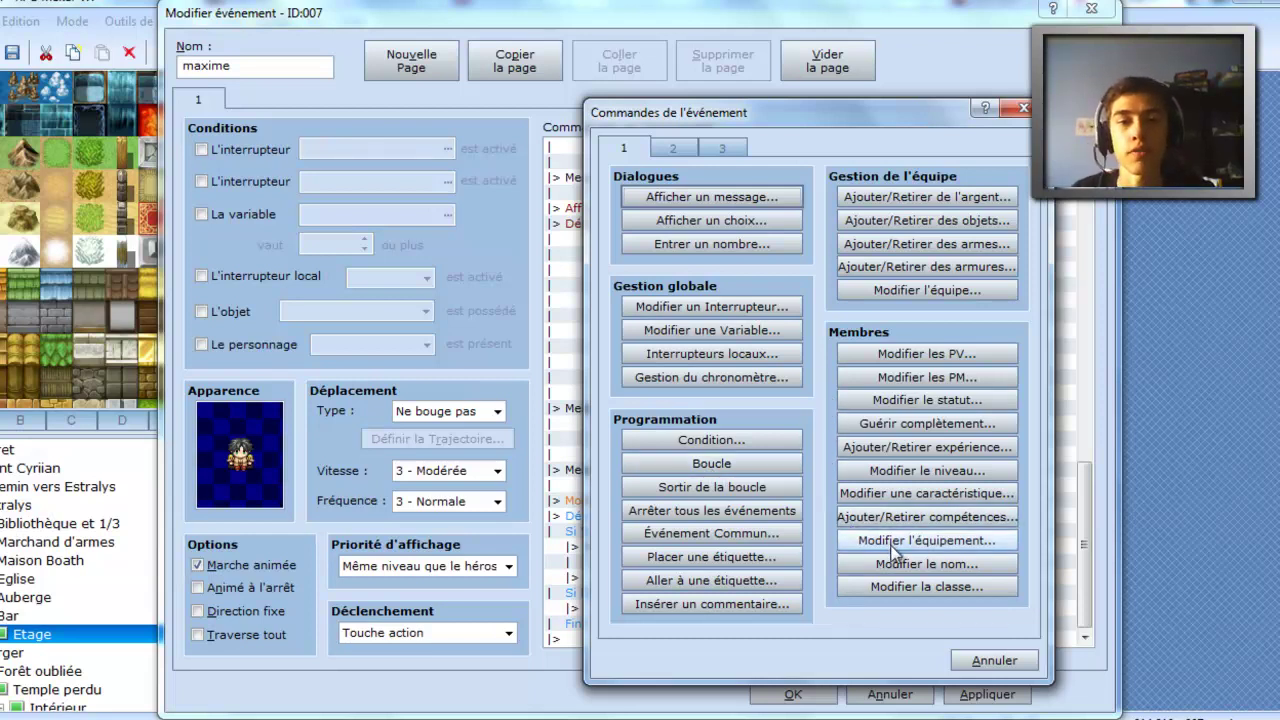
pyautogui.click(673, 147)
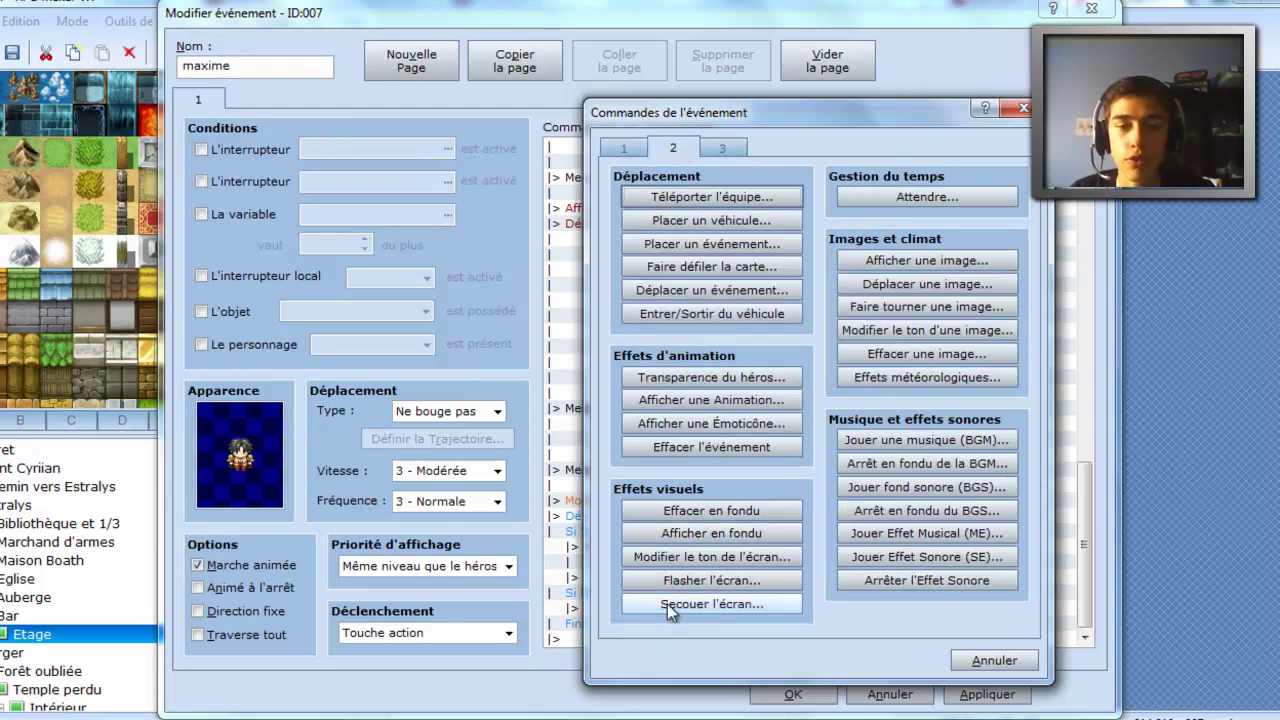
pyautogui.click(716, 400)
pyautogui.click(700, 387)
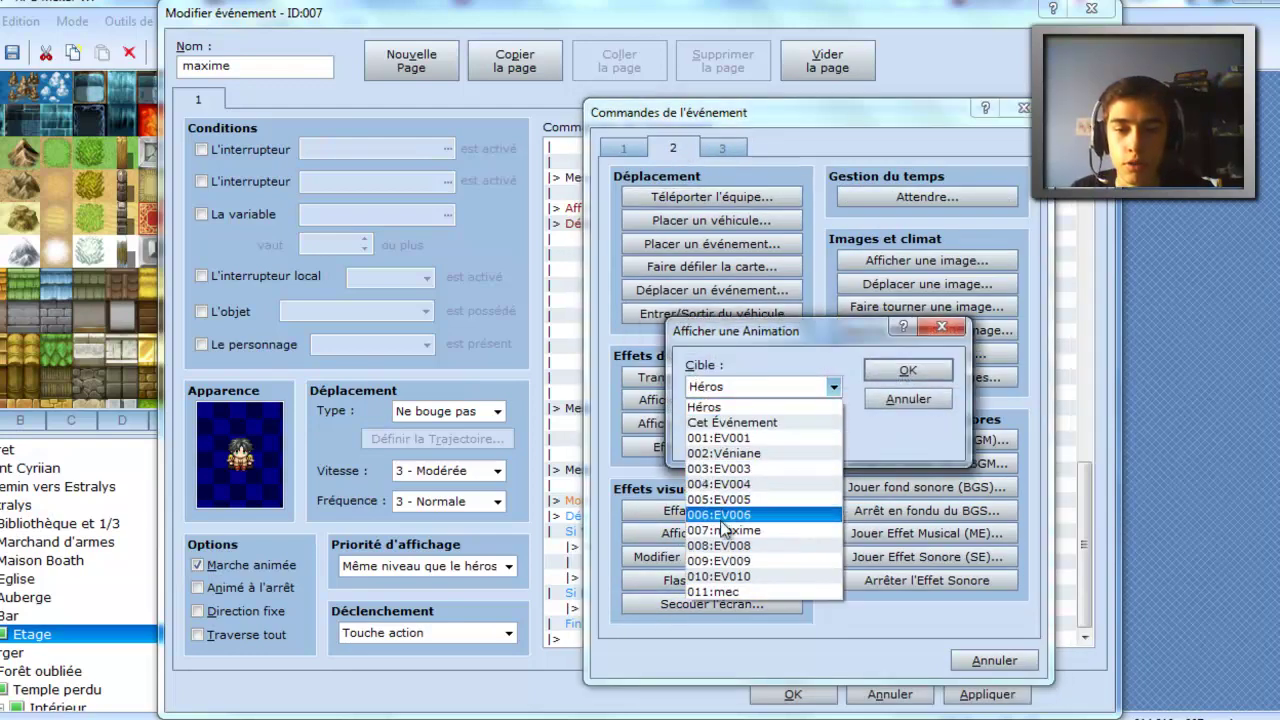
pyautogui.click(721, 592)
pyautogui.click(745, 436)
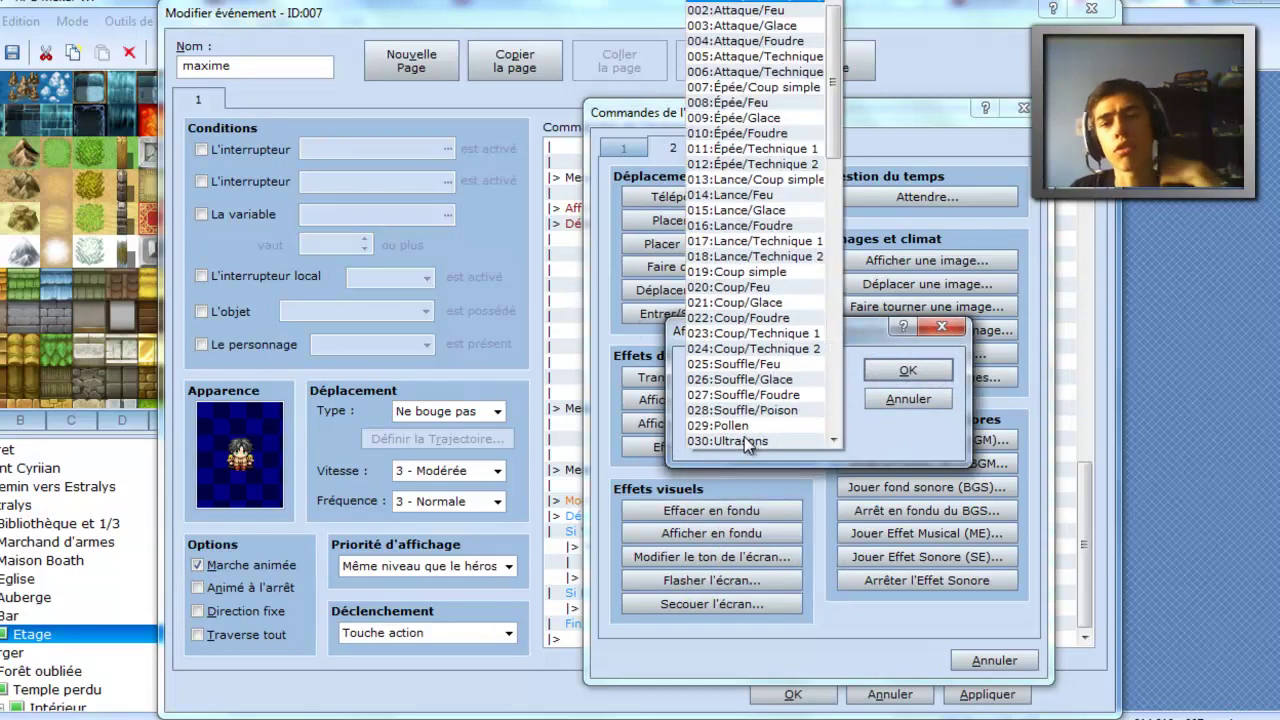
pyautogui.scroll(-6, 752, 381)
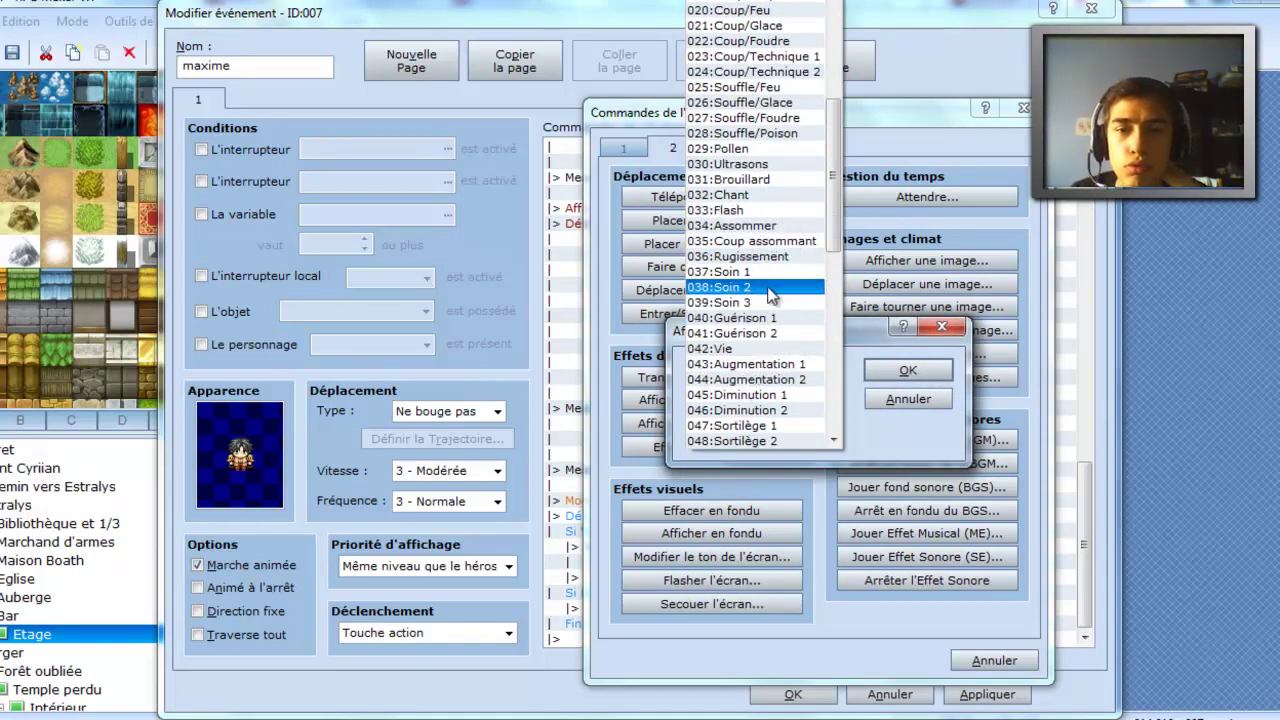
pyautogui.click(765, 180)
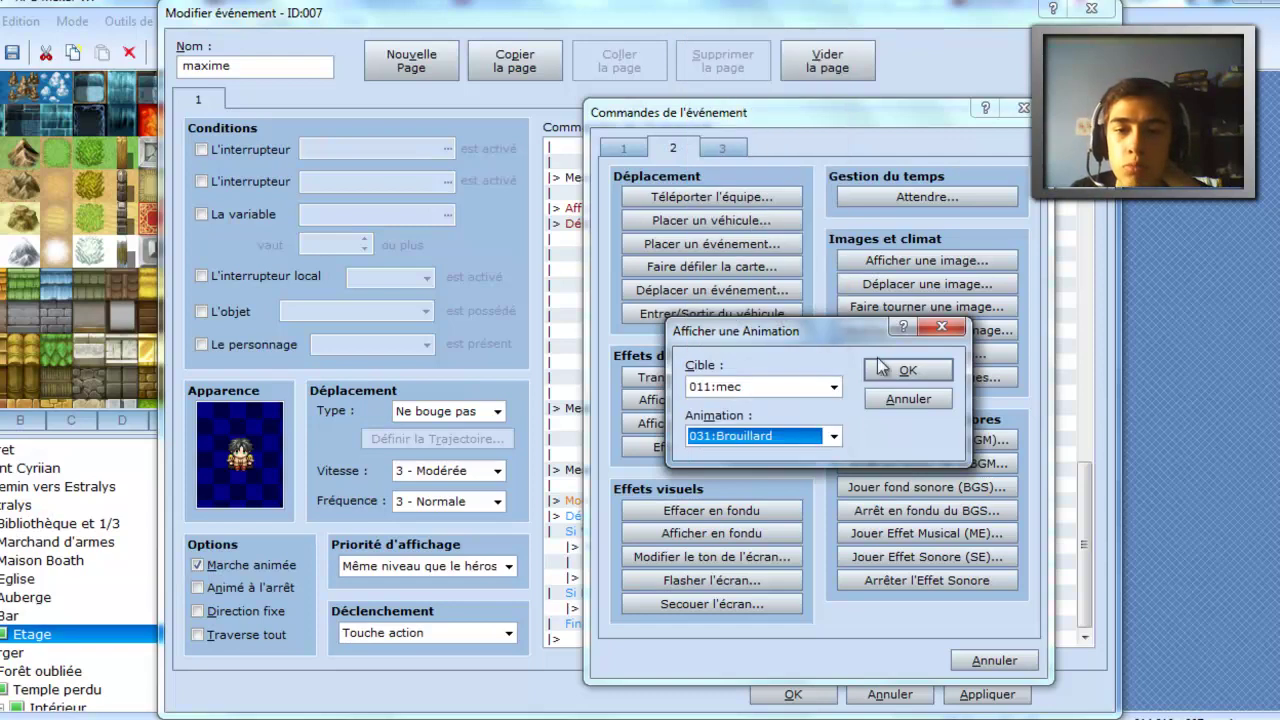
pyautogui.click(906, 372)
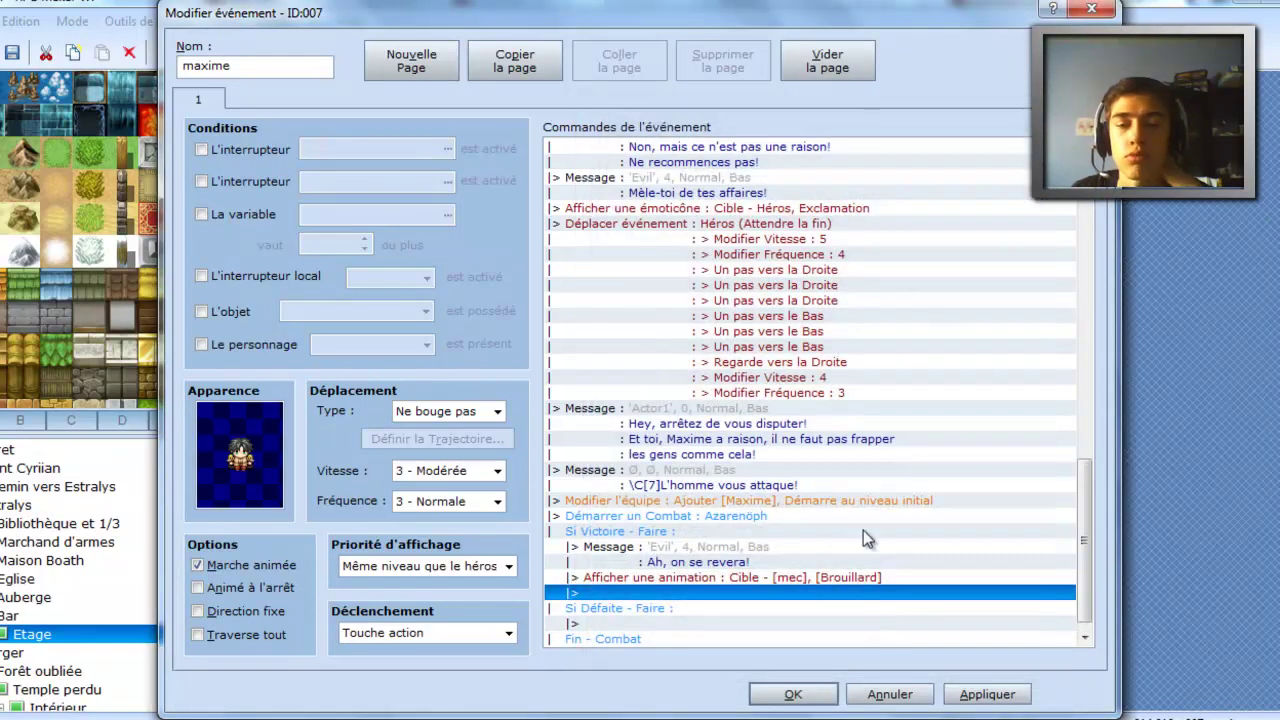
# - Start inserting a new event command on the empty line after the Brouillard animation
pyautogui.scroll(-1, 746, 542)
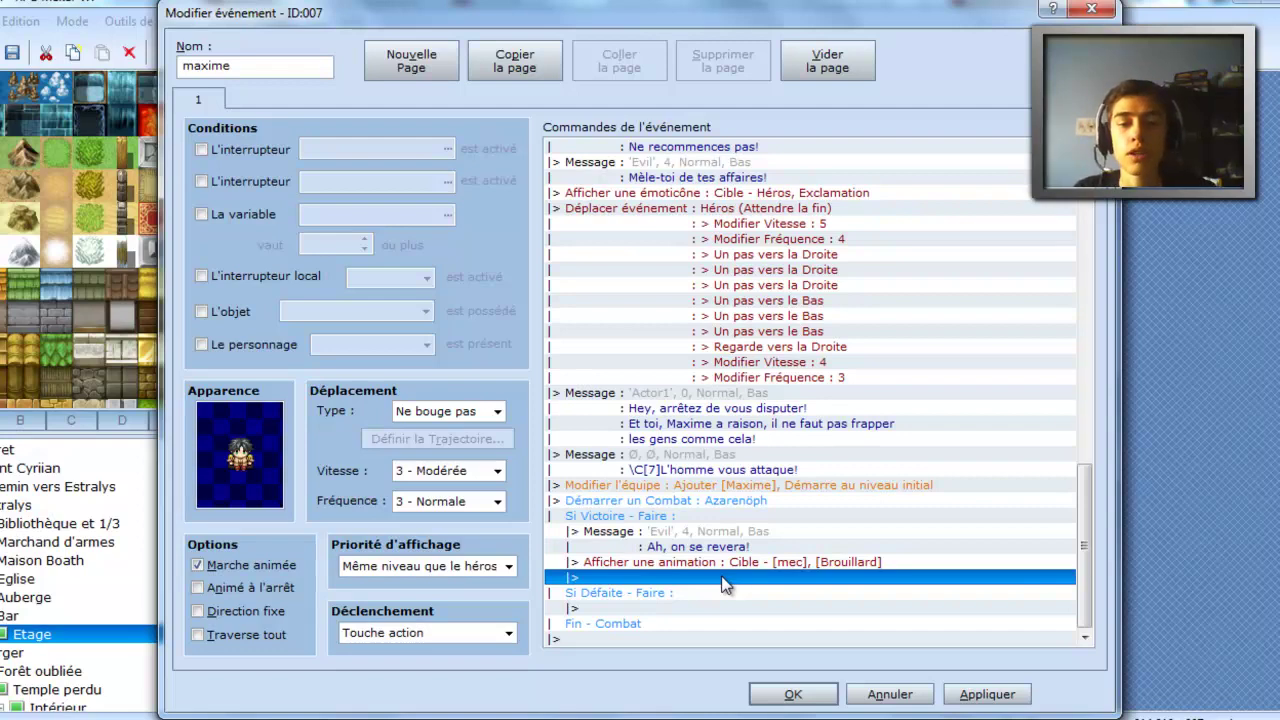
pyautogui.doubleClick(724, 578)
pyautogui.click(623, 148)
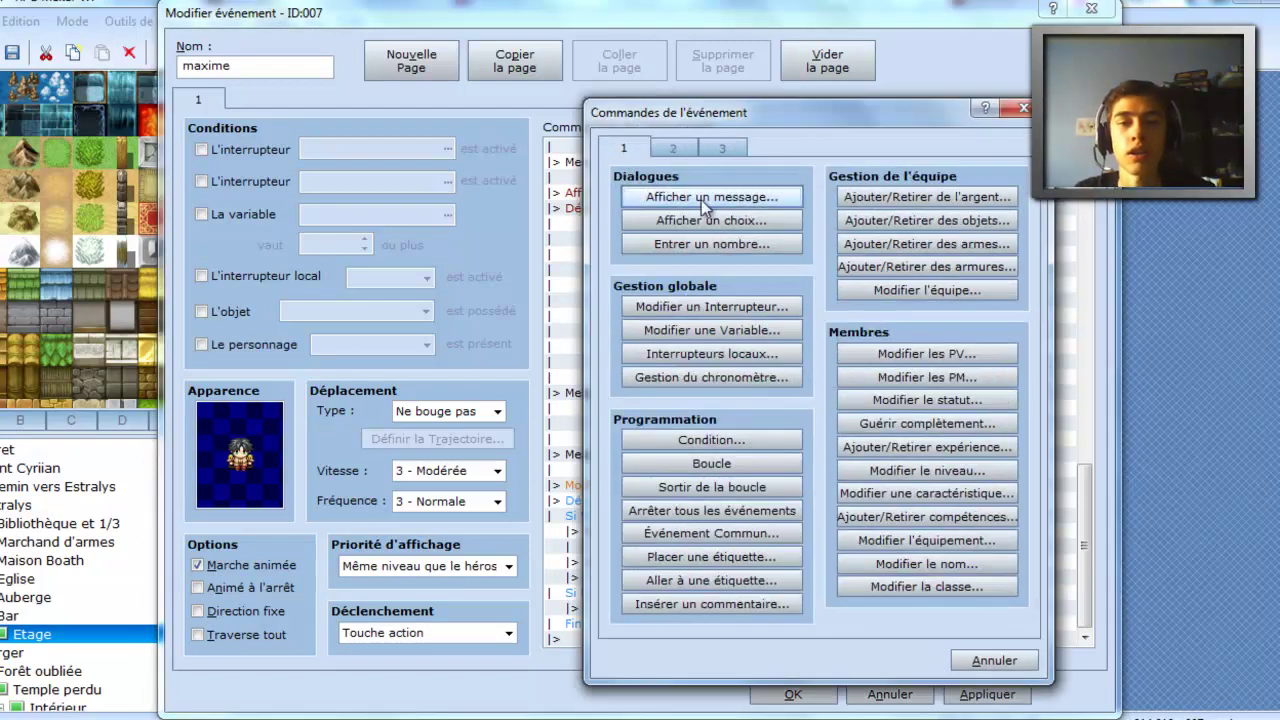
pyautogui.click(709, 197)
pyautogui.press('Escape')
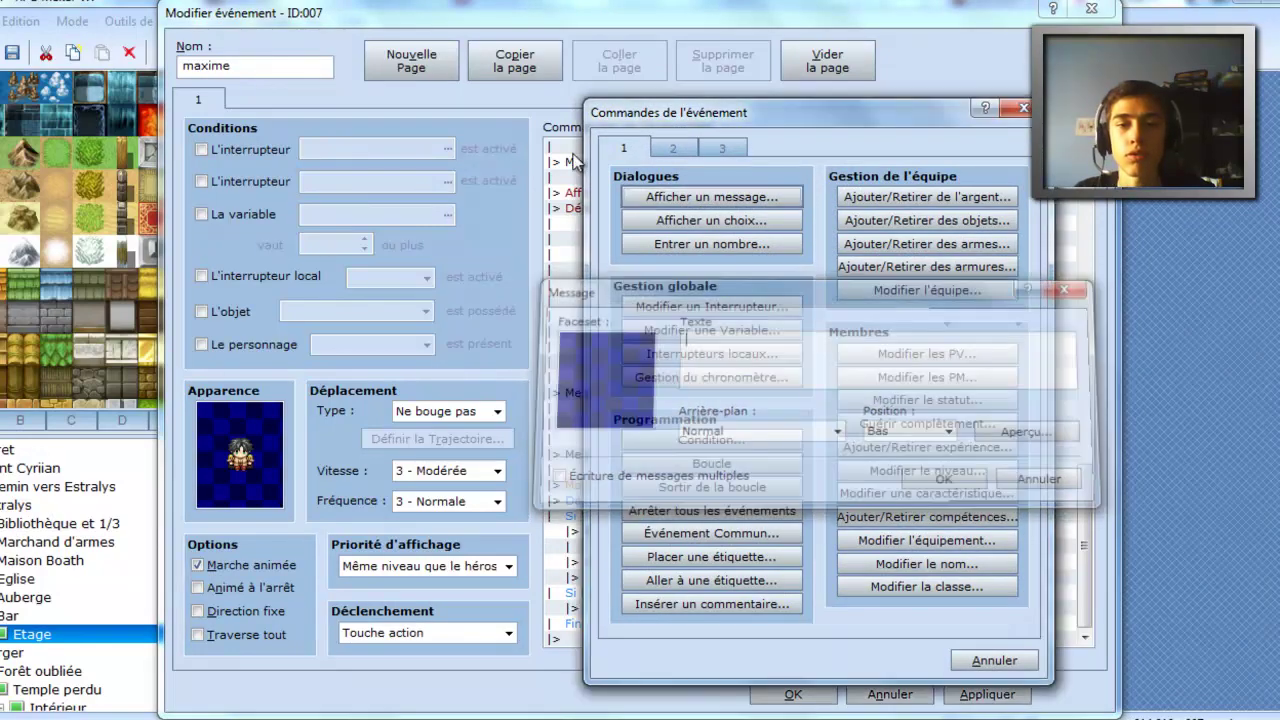
# - Add a move-event command for 011:mec with Transparent ON and Passe-muraille ON
pyautogui.click(665, 148)
pyautogui.click(667, 283)
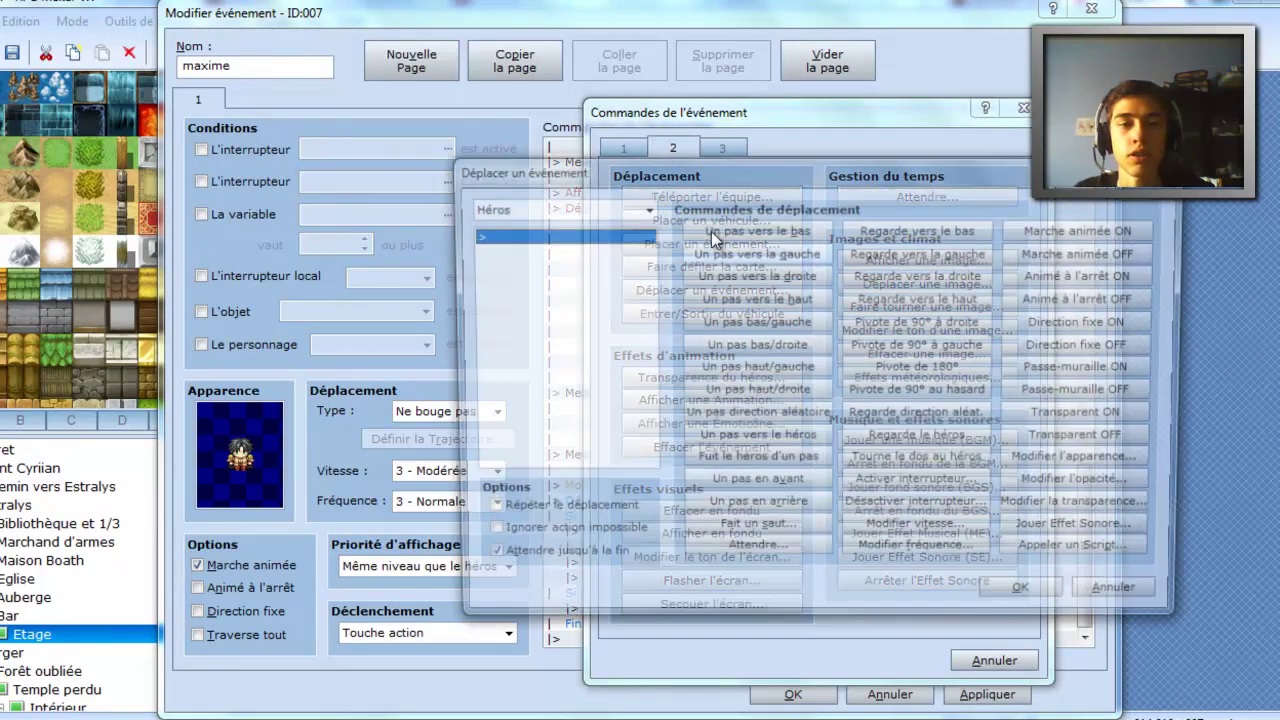
pyautogui.click(560, 207)
pyautogui.click(495, 411)
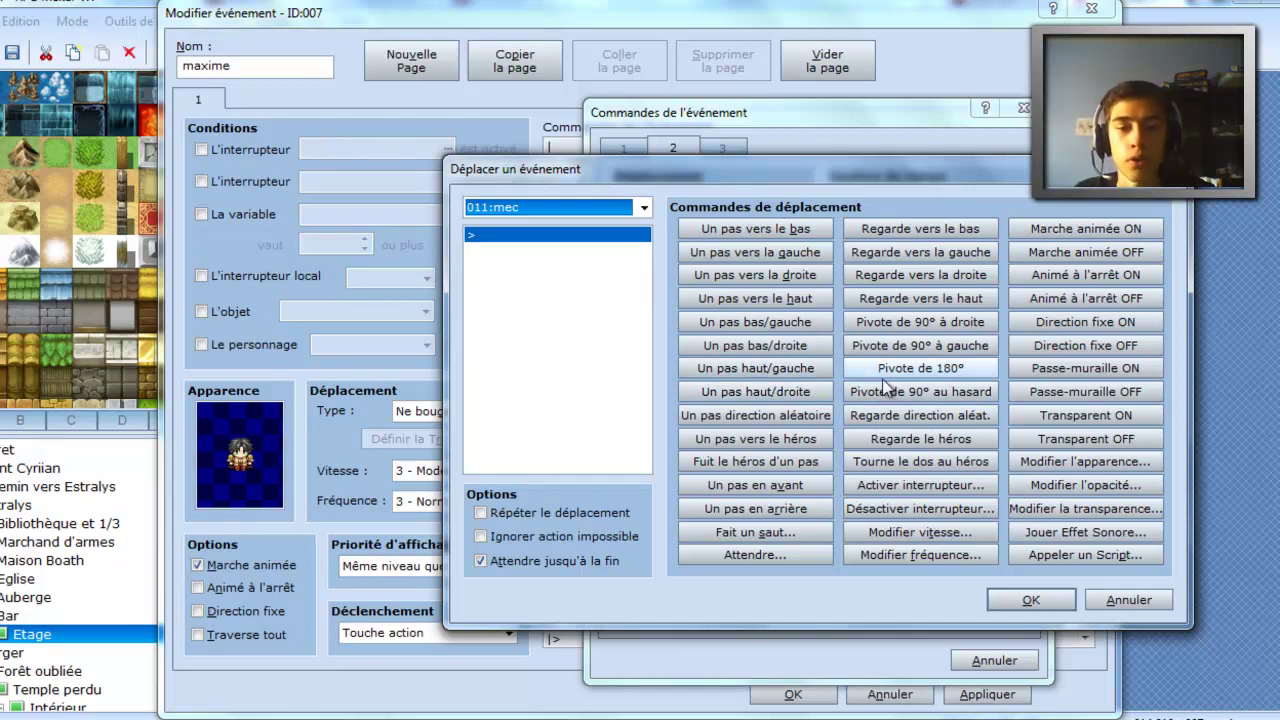
pyautogui.click(1102, 416)
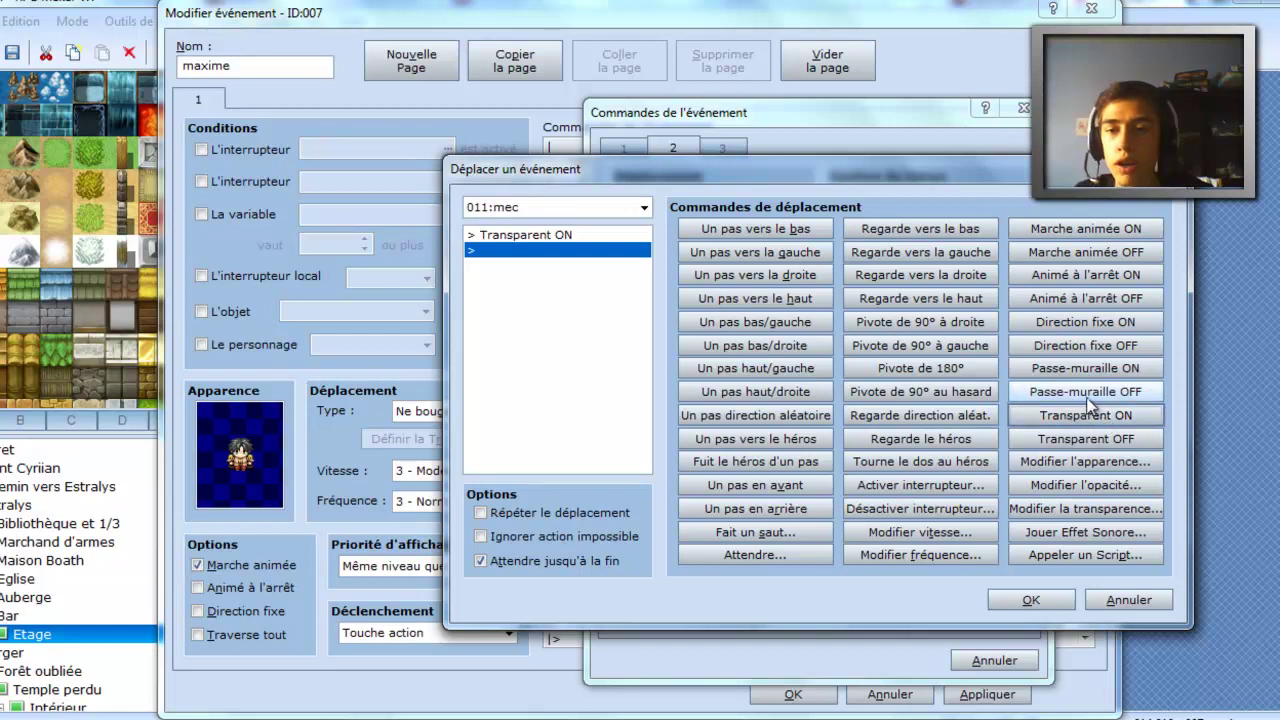
pyautogui.click(1098, 368)
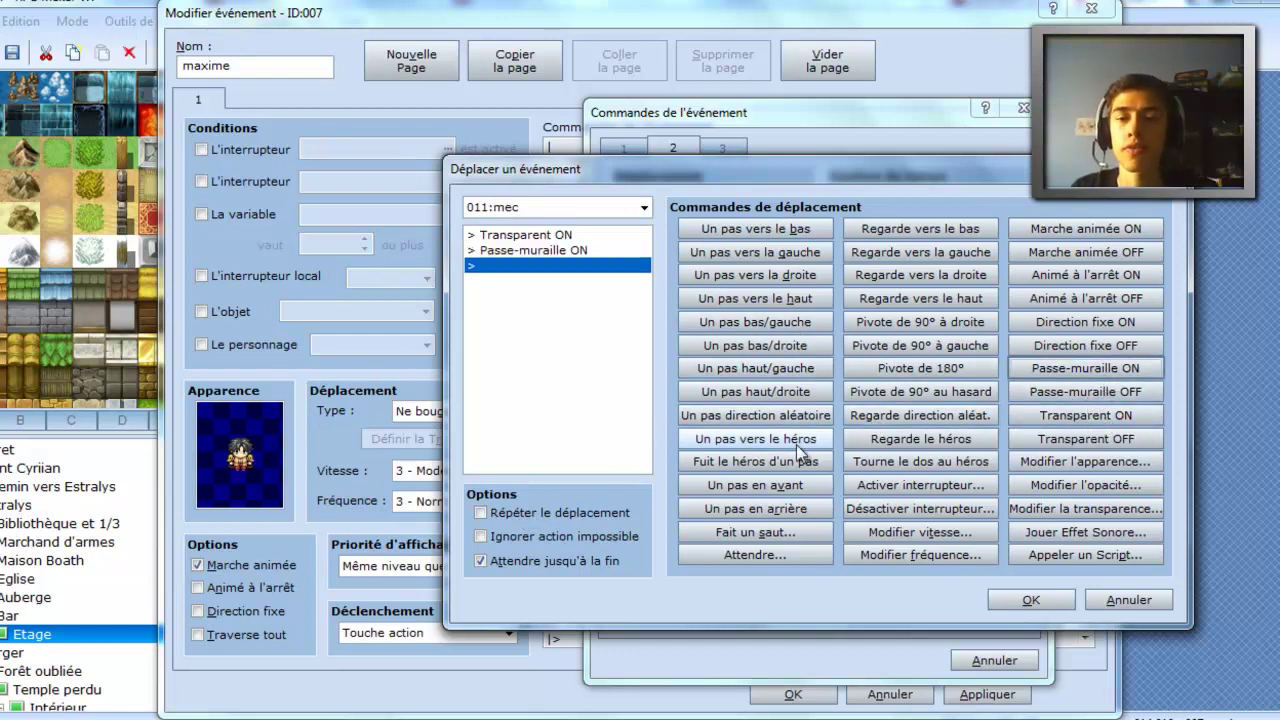
pyautogui.click(1031, 600)
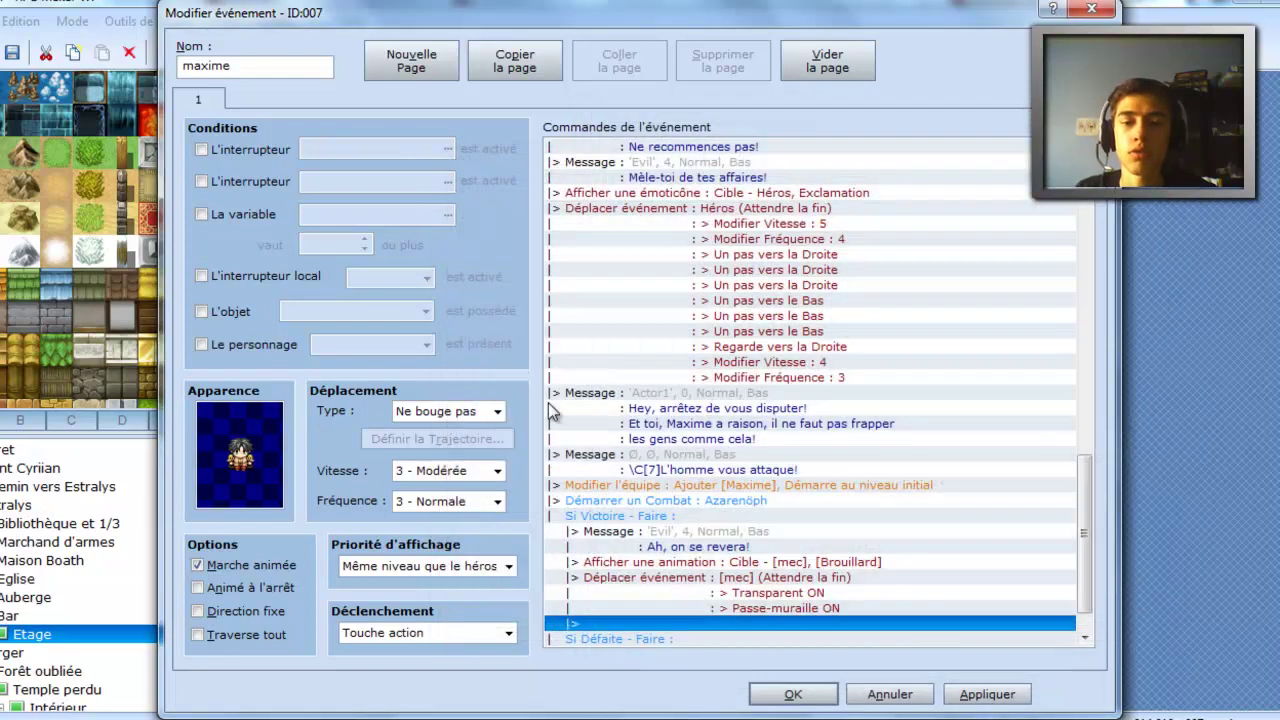
# - Add a message after the mec movement with the maxime face and the text "Il s'est enfui!"
pyautogui.scroll(-1, 742, 492)
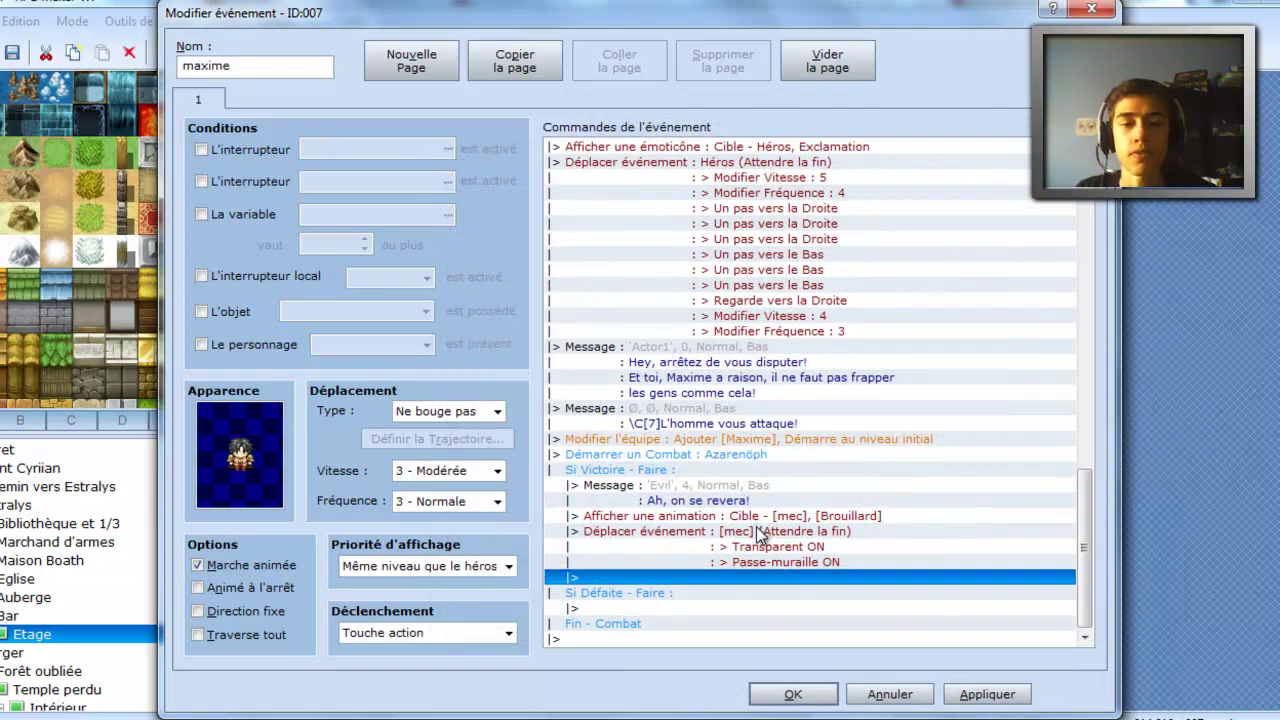
pyautogui.doubleClick(726, 579)
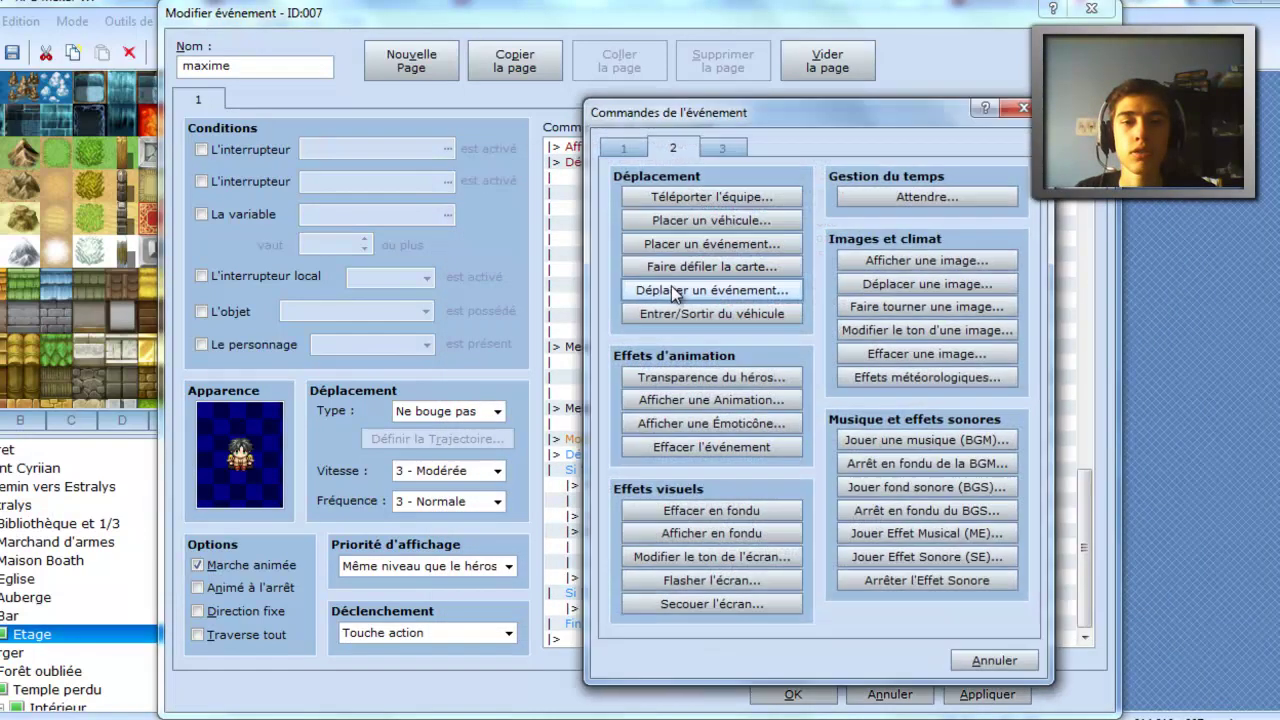
pyautogui.click(636, 152)
pyautogui.click(648, 199)
pyautogui.doubleClick(647, 363)
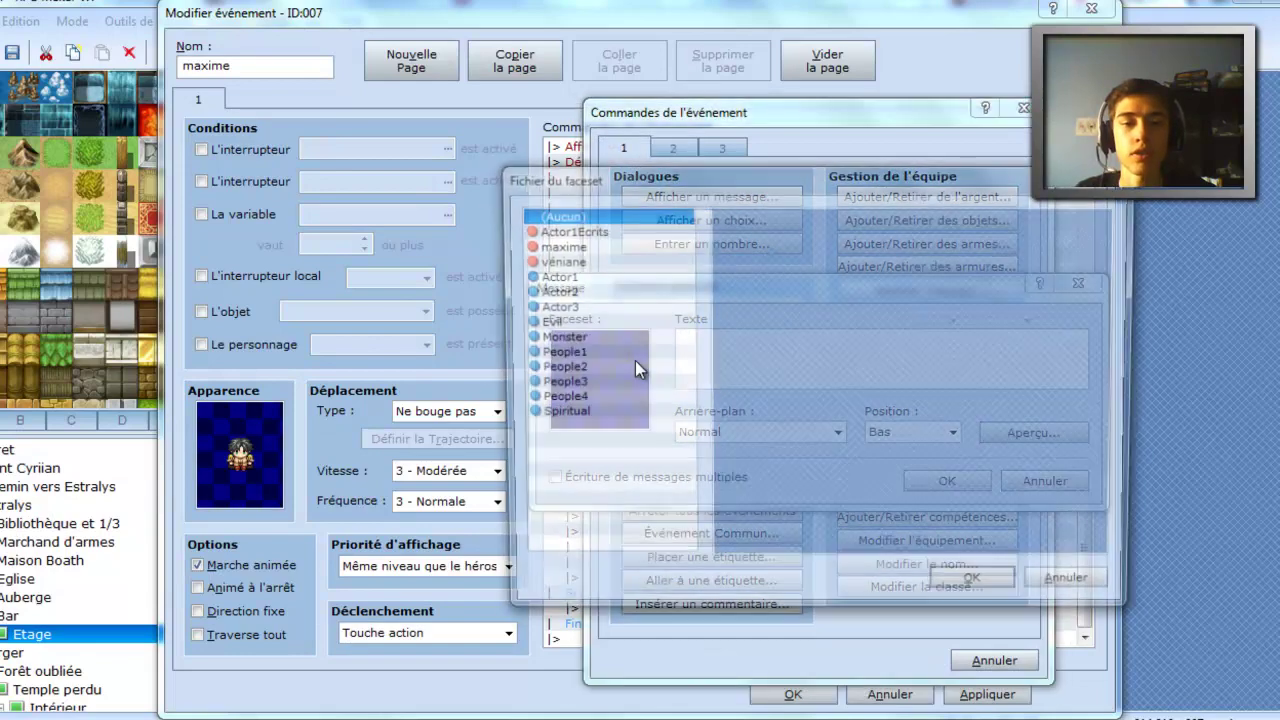
pyautogui.click(608, 261)
pyautogui.click(606, 245)
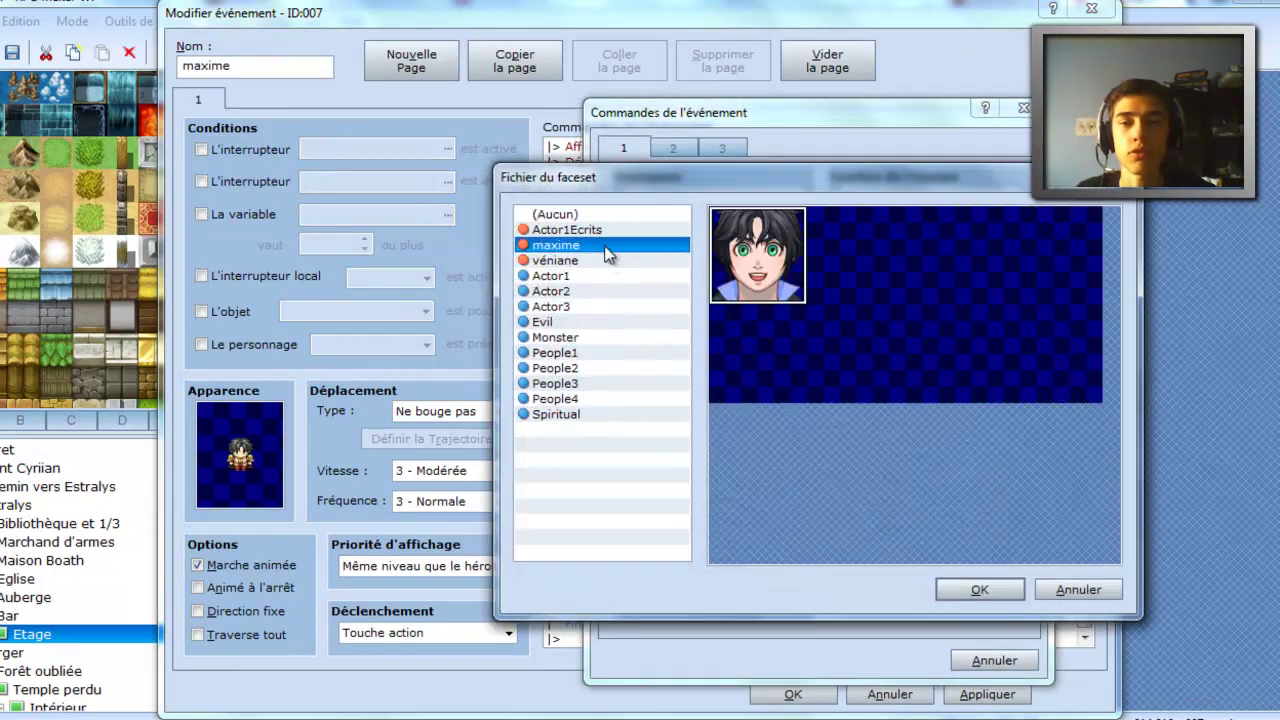
pyautogui.doubleClick(745, 254)
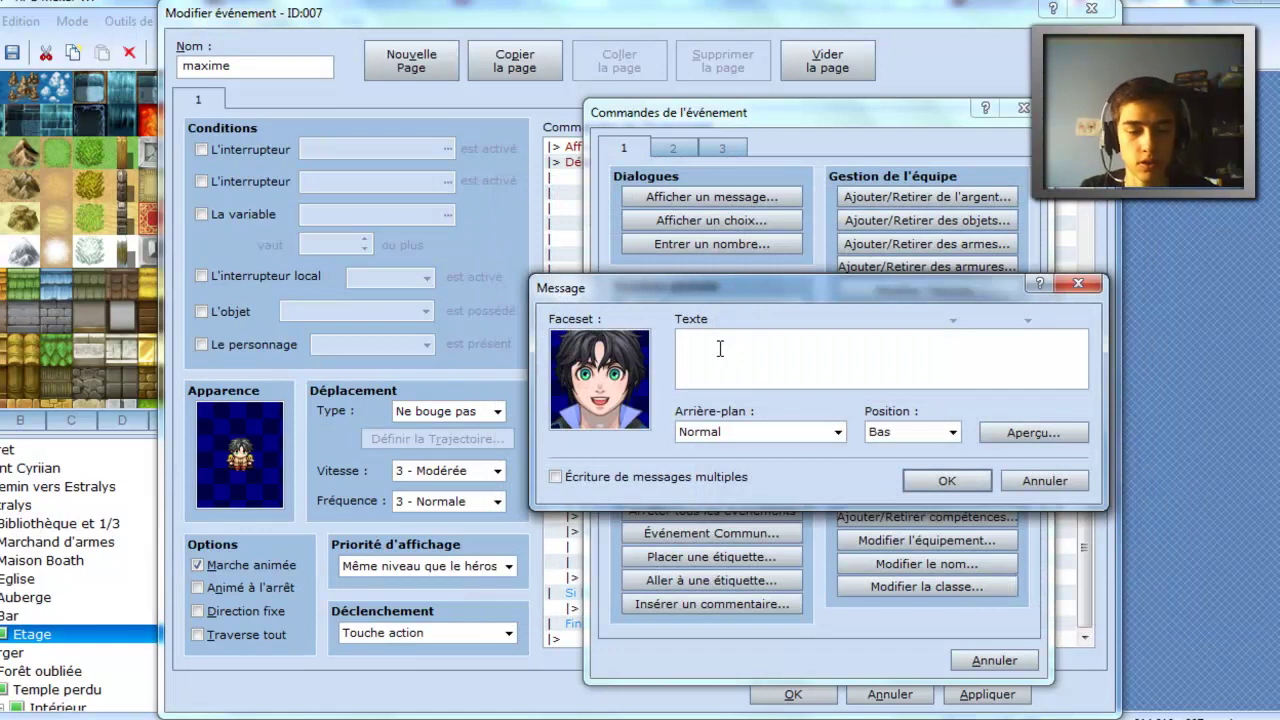
pyautogui.write("Il s'est enfui!")
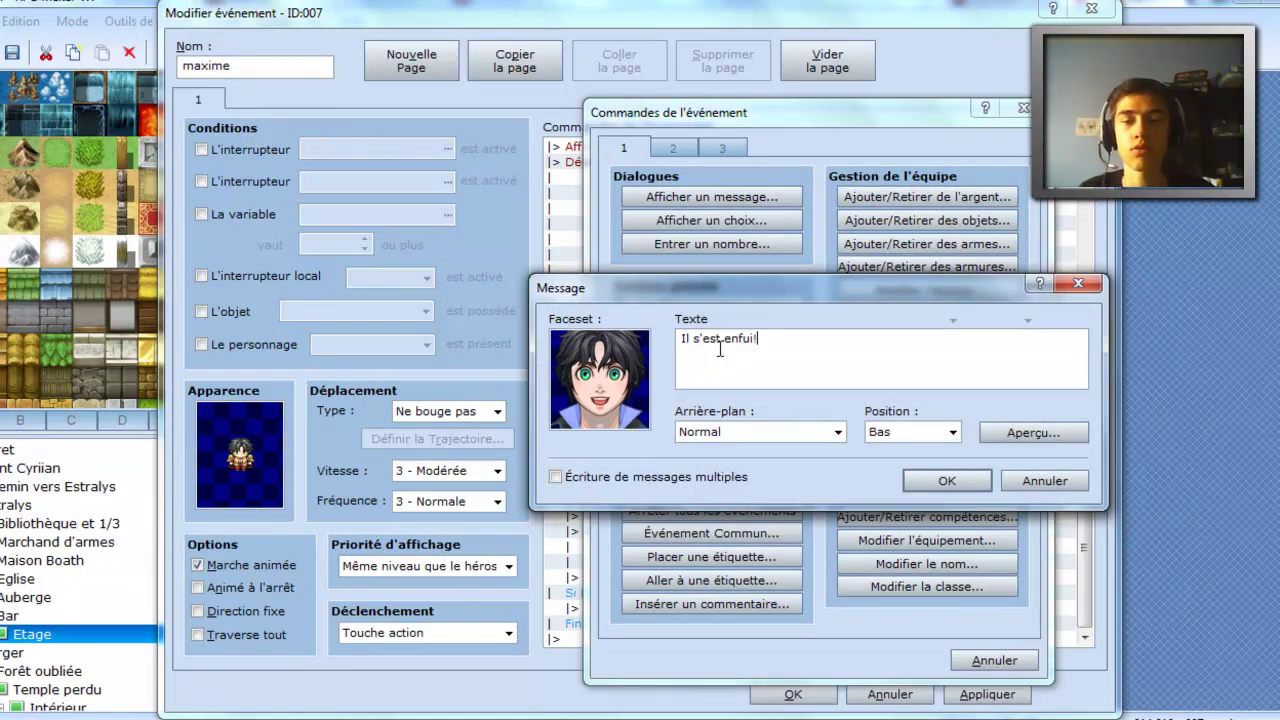
pyautogui.press('Return')
# - Start another message after "Il s'est enfui!" and give it the blonde ponytailed face from the Actor1 faceset
pyautogui.press('Return')
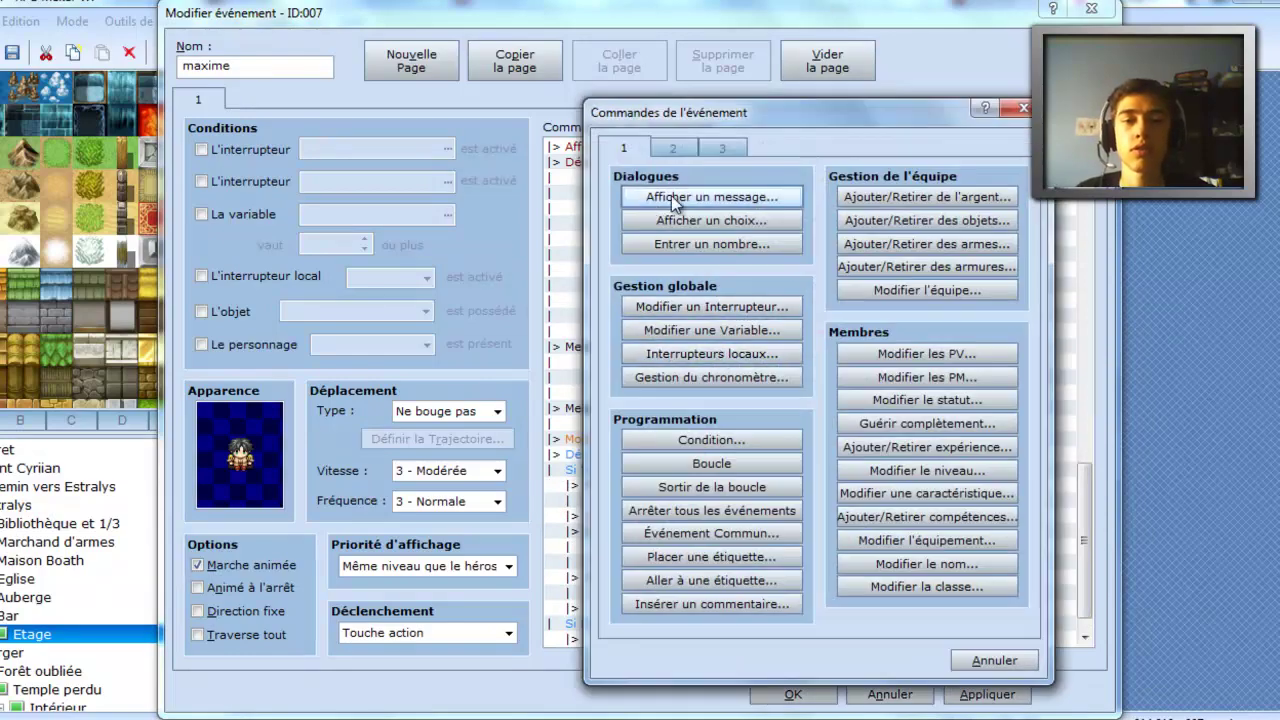
pyautogui.click(675, 198)
pyautogui.doubleClick(591, 345)
pyautogui.click(552, 292)
pyautogui.click(553, 306)
pyautogui.click(556, 277)
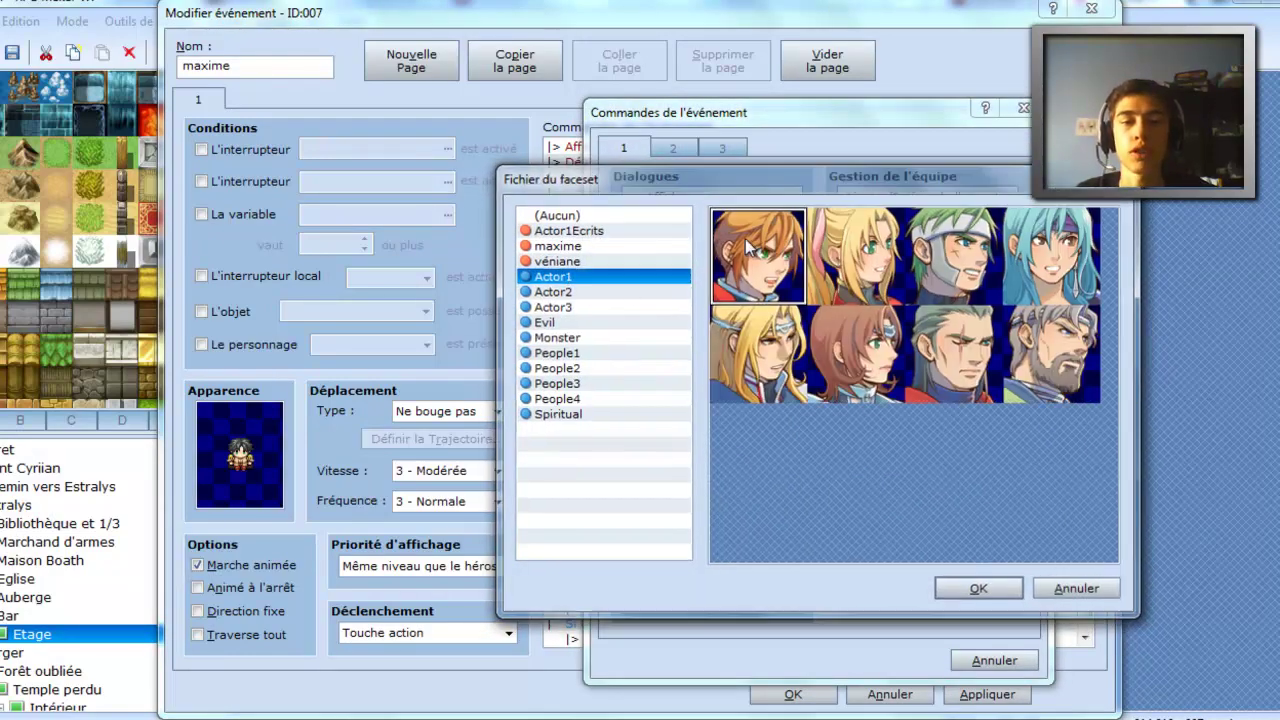
pyautogui.doubleClick(748, 248)
pyautogui.doubleClick(616, 385)
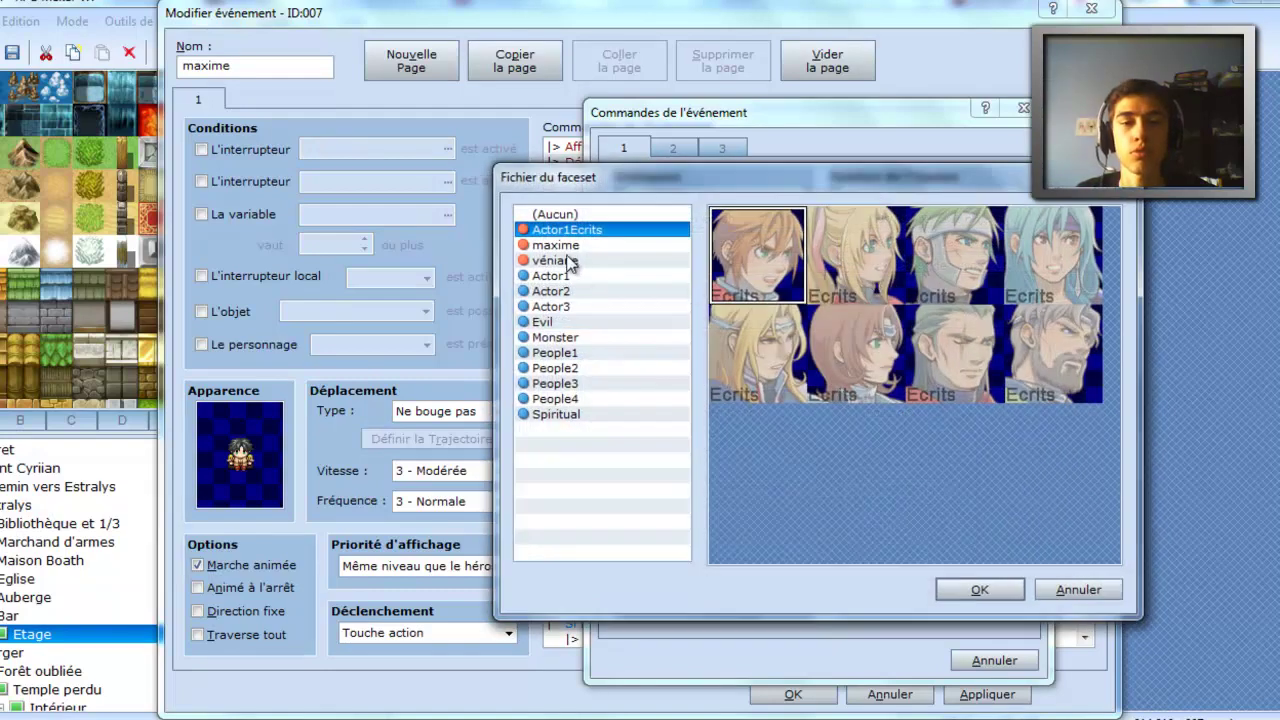
pyautogui.click(556, 245)
pyautogui.click(558, 276)
pyautogui.doubleClick(840, 278)
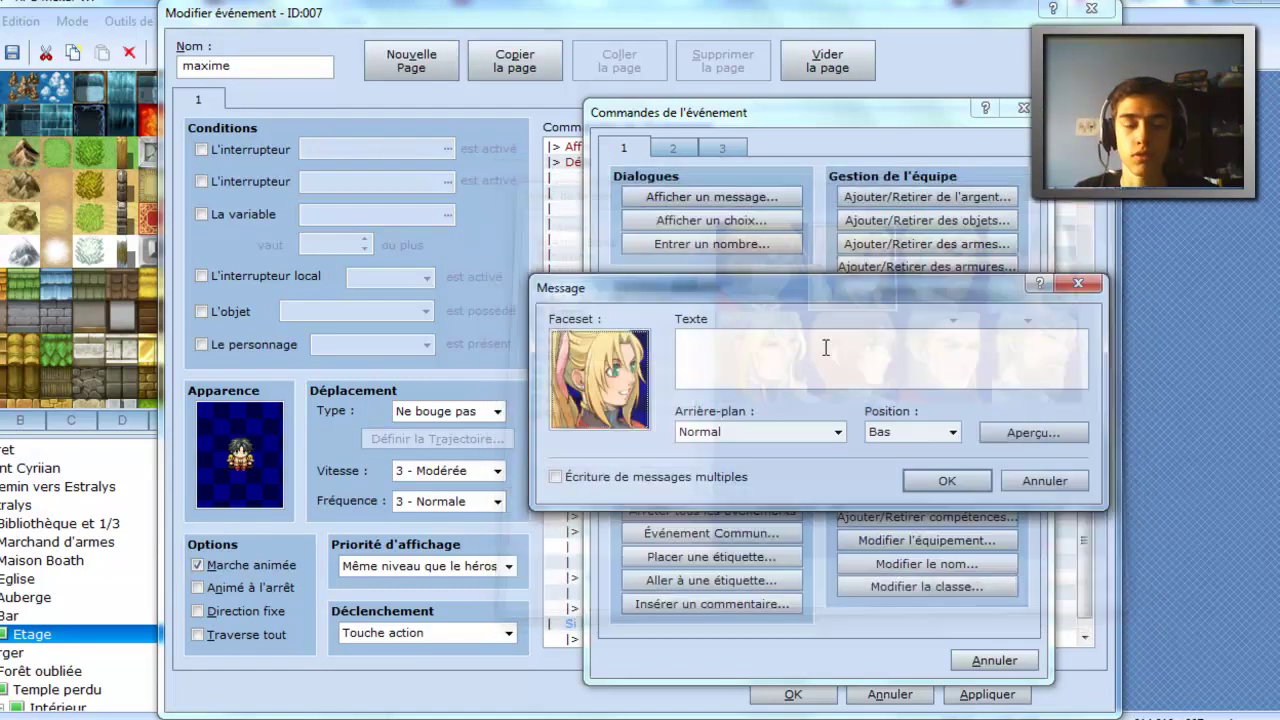
# - Enter the message text "Tiens, et en fait, la personne à côté, qui est-ce?" with "est-ce?" on the second line, and confirm it
pyautogui.write('Tiens, et en')
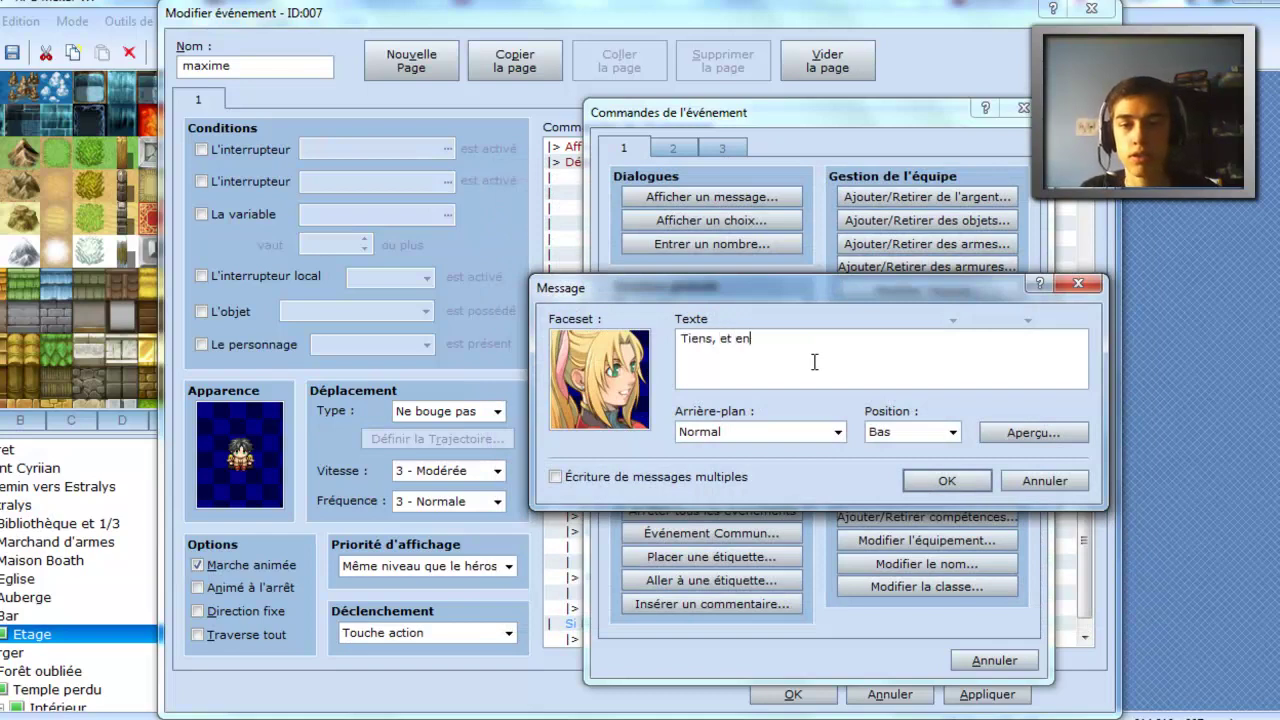
pyautogui.write(' fait, la personne à c')
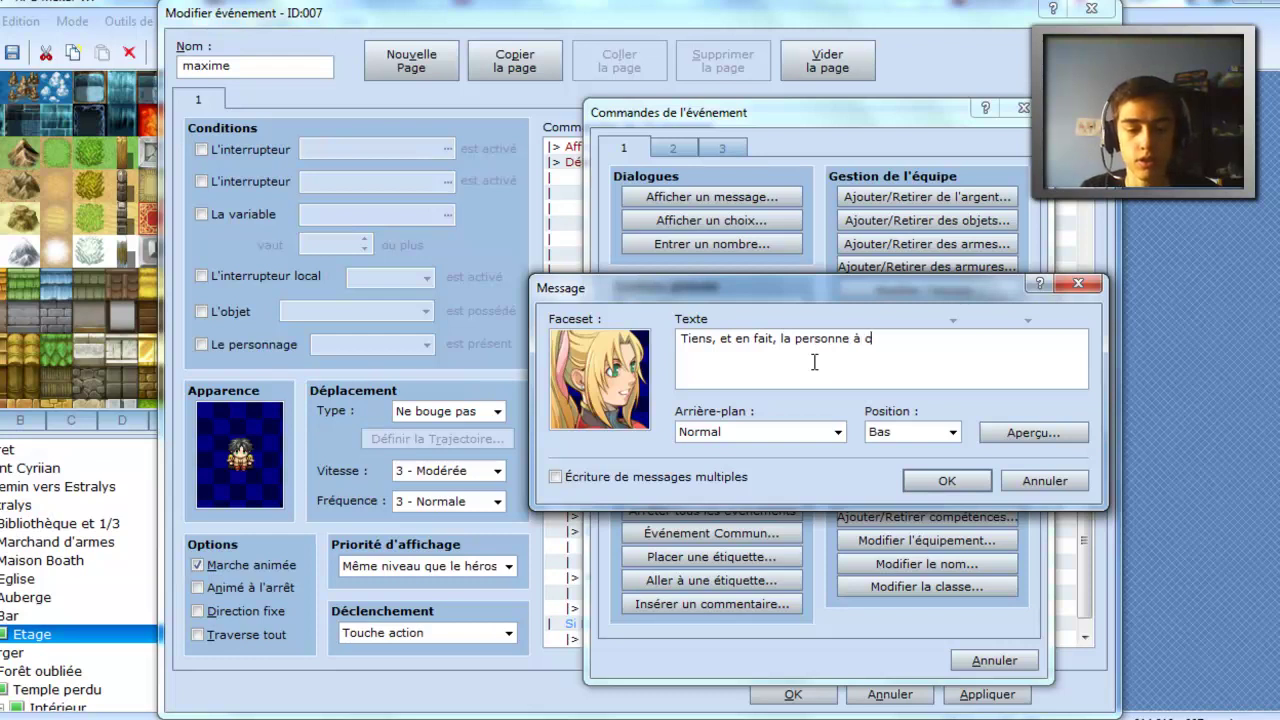
pyautogui.write('ôté, qui')
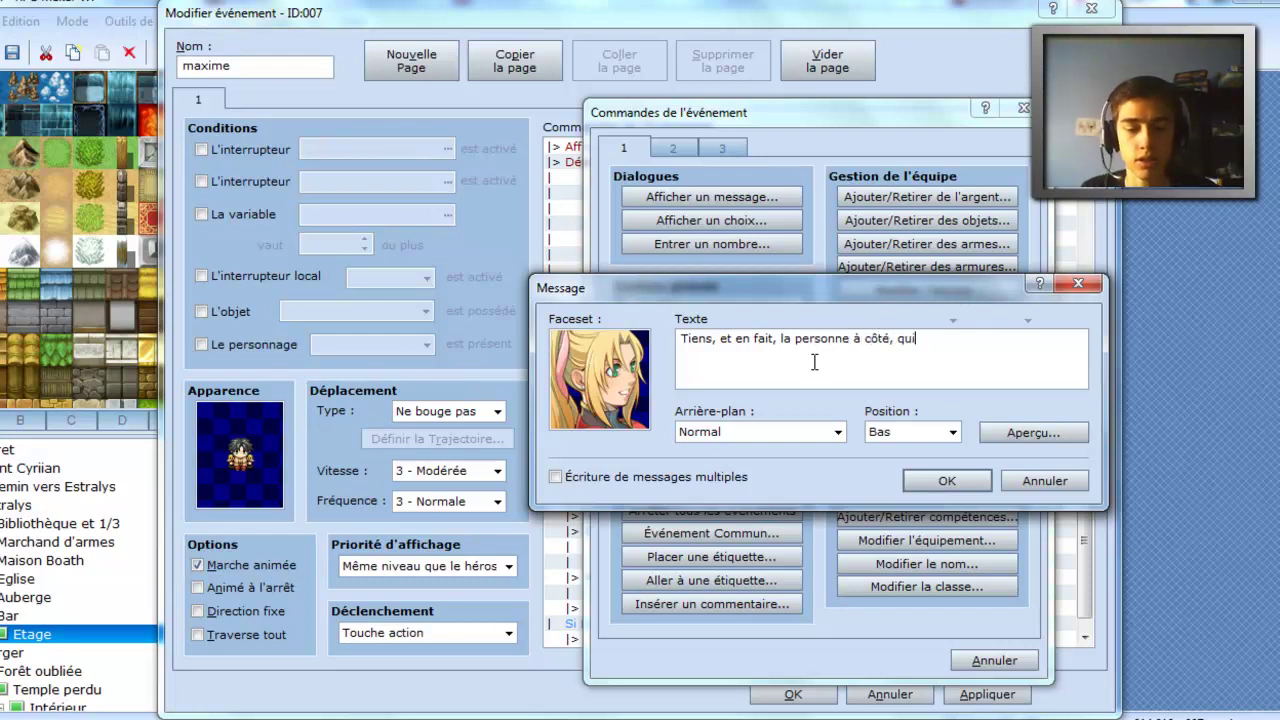
pyautogui.write(' est')
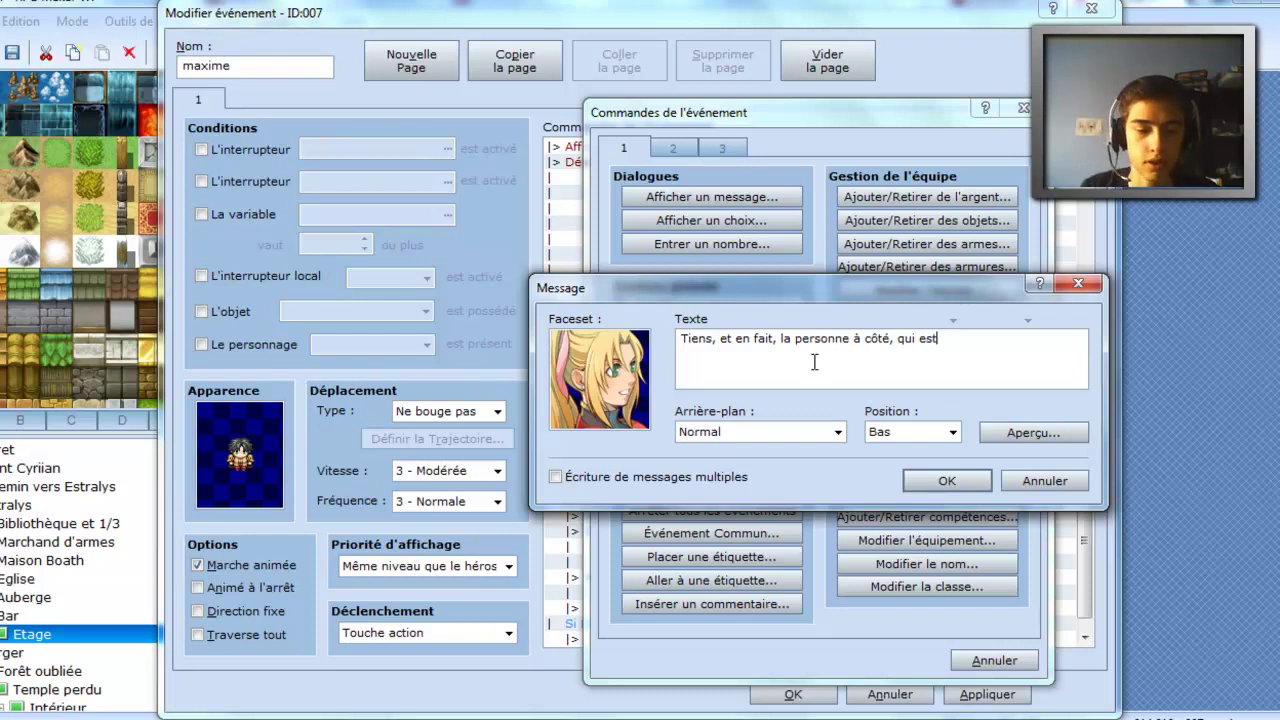
pyautogui.write('(cet-ce')
pyautogui.press('BackSpace')
pyautogui.press('BackSpace')
pyautogui.press('BackSpace')
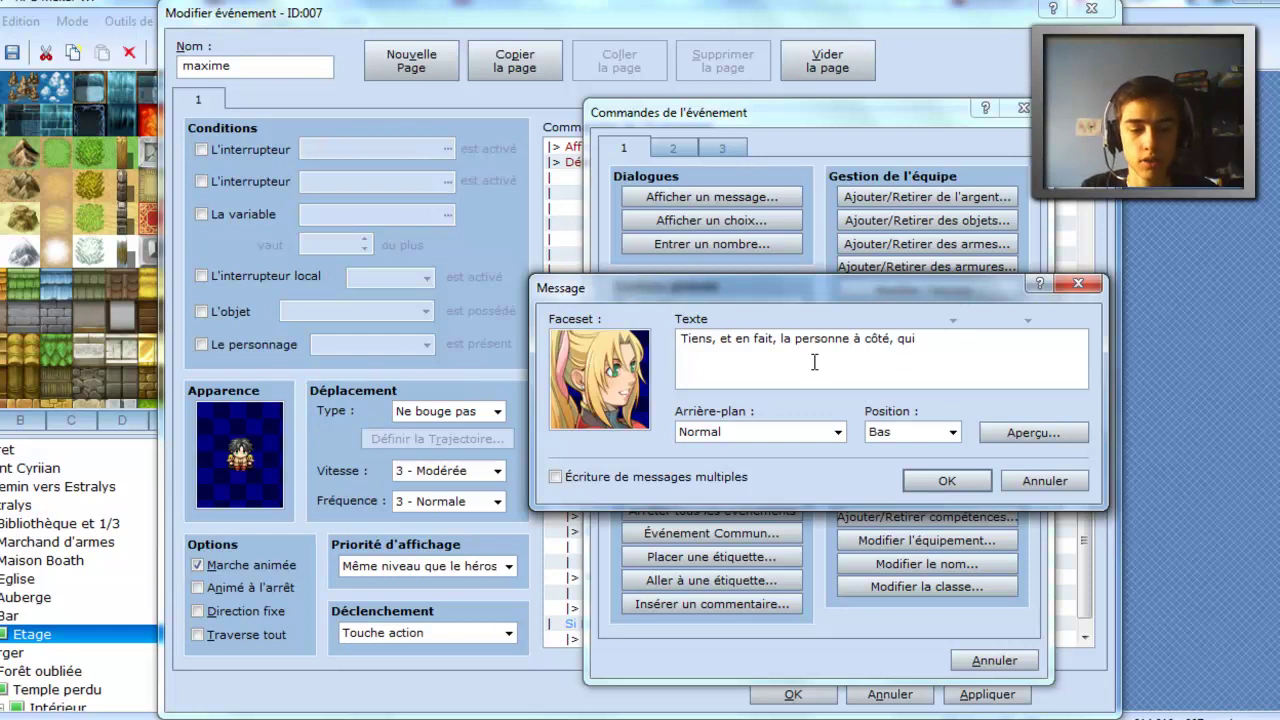
pyautogui.write('cy')
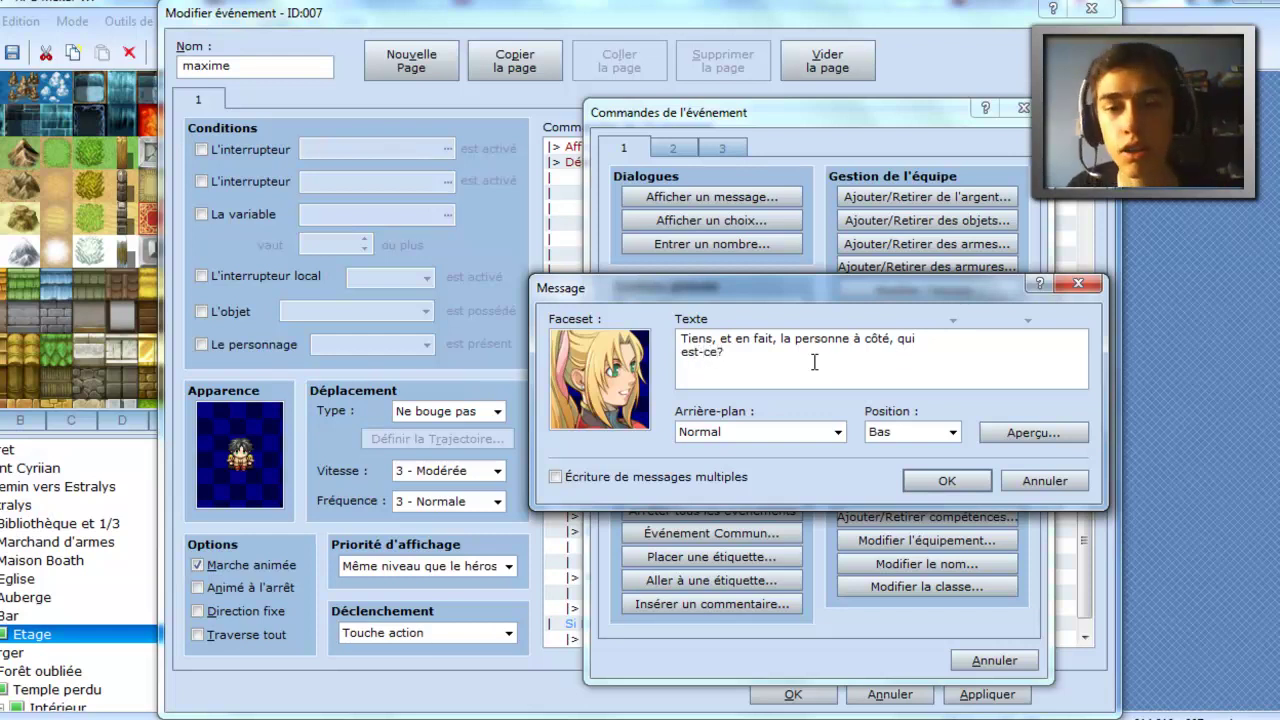
pyautogui.click(946, 480)
# - Add a reply message at the end of the victory branch with the hooded face from the Evil faceset and the text "Je suis..."
pyautogui.scroll(-3, 786, 601)
pyautogui.doubleClick(778, 578)
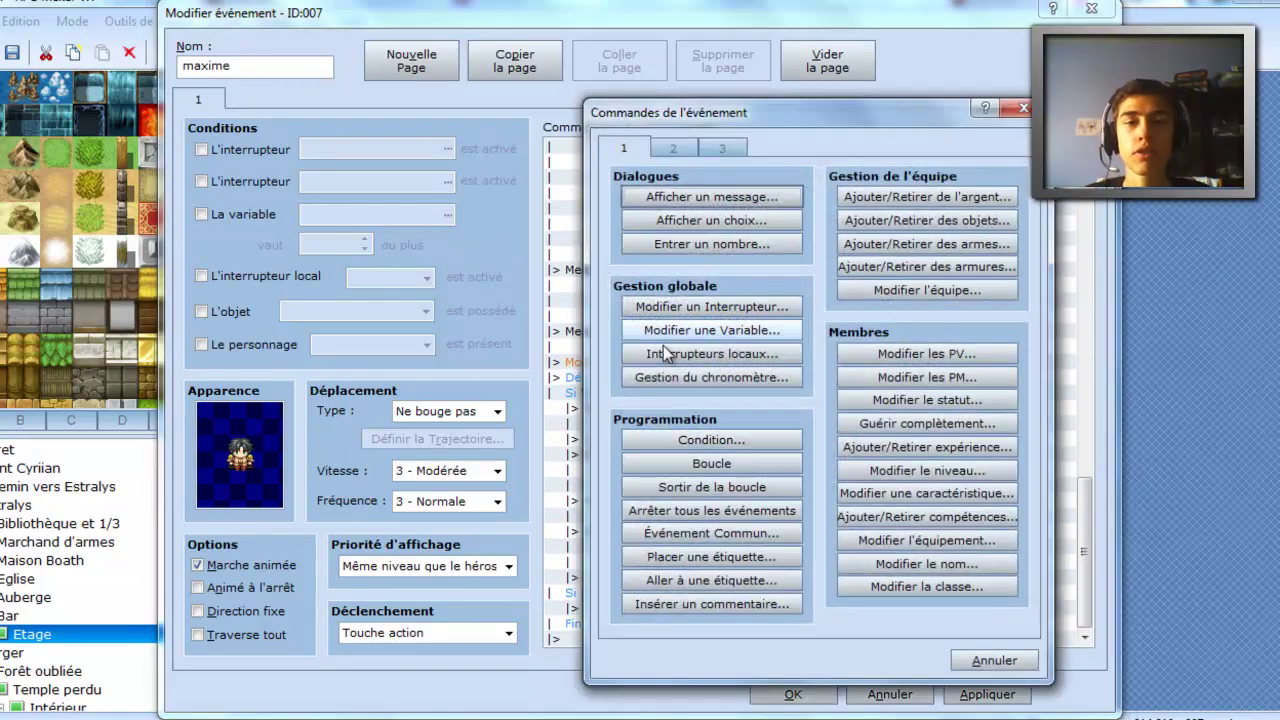
pyautogui.click(677, 148)
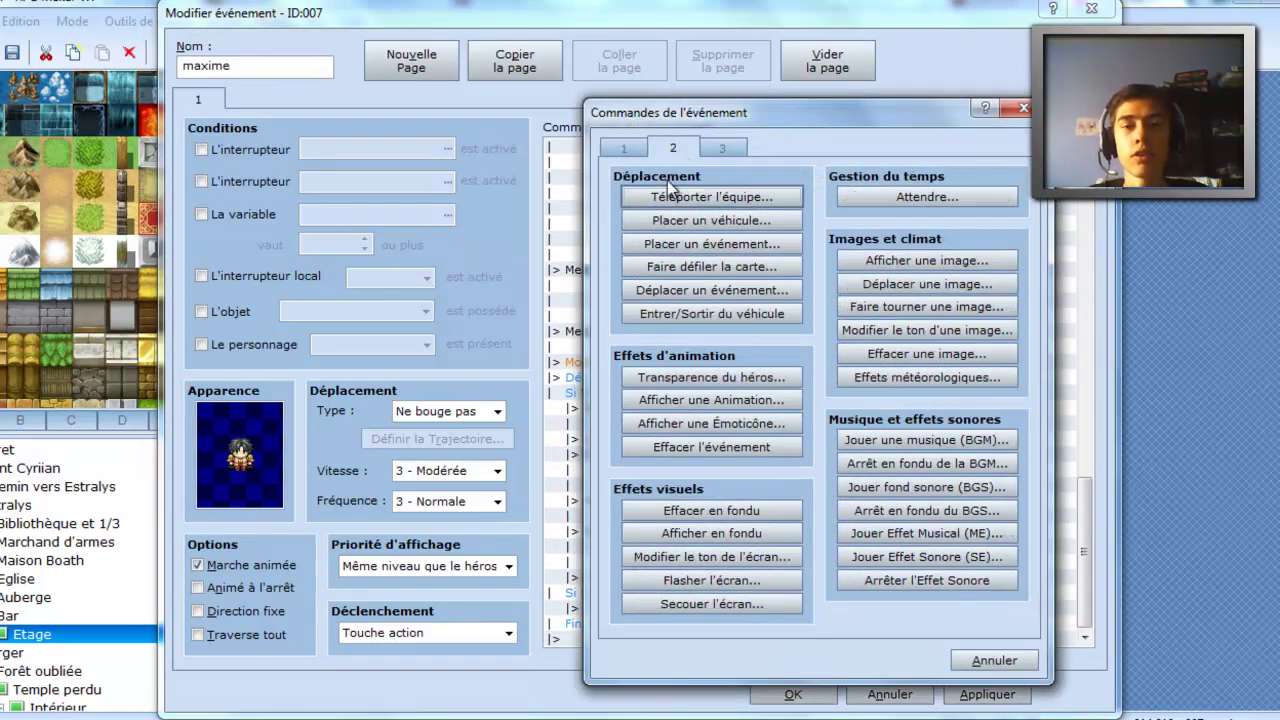
pyautogui.click(633, 148)
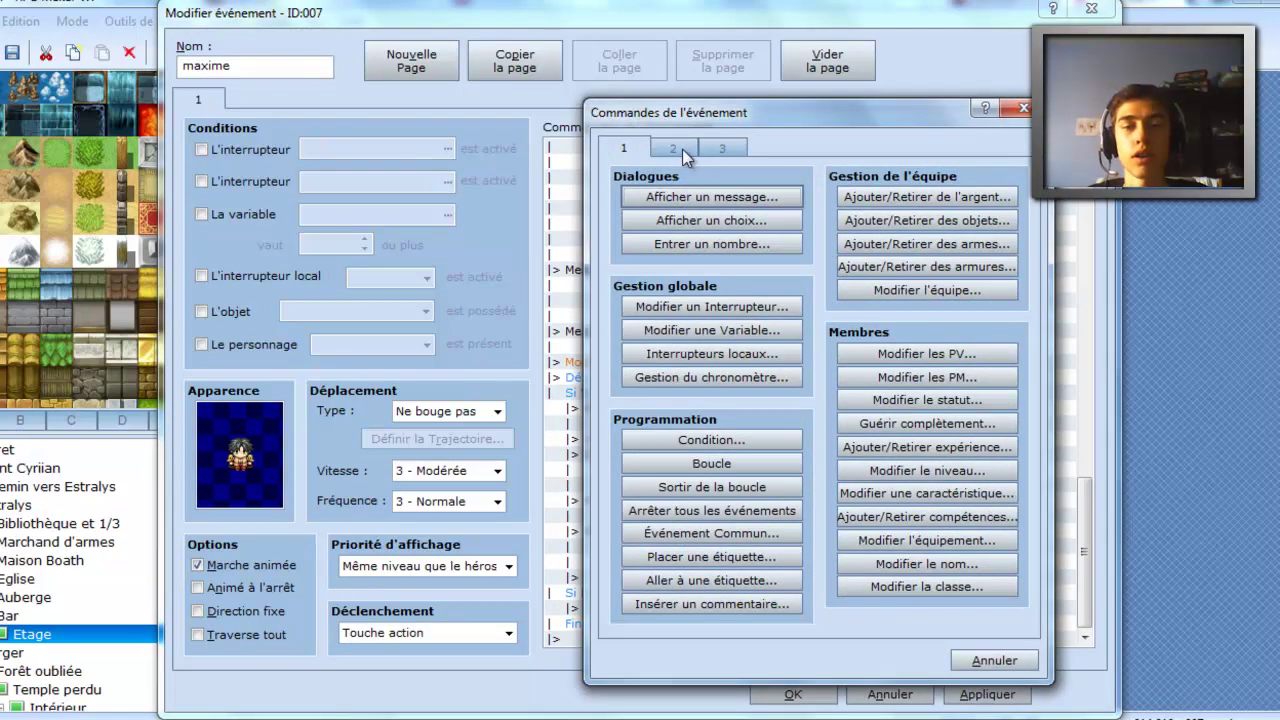
pyautogui.moveTo(730, 122); pyautogui.dragTo(669, 97)
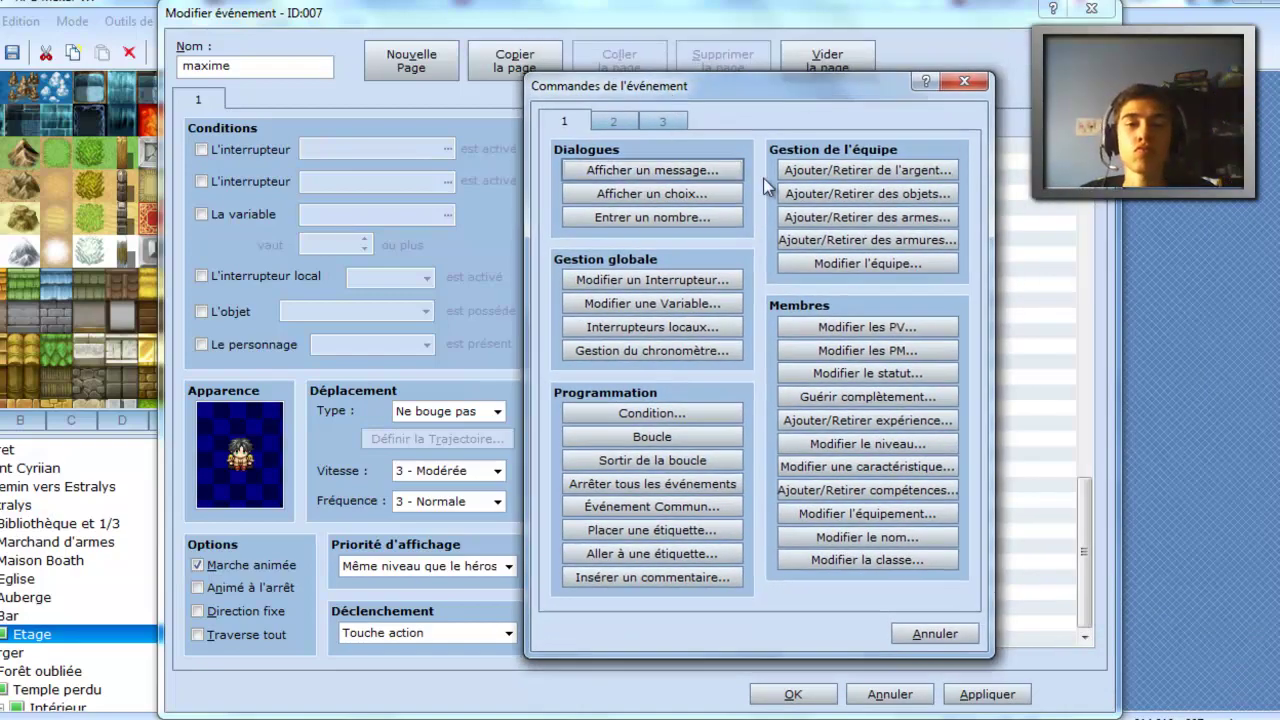
pyautogui.click(614, 121)
pyautogui.click(561, 119)
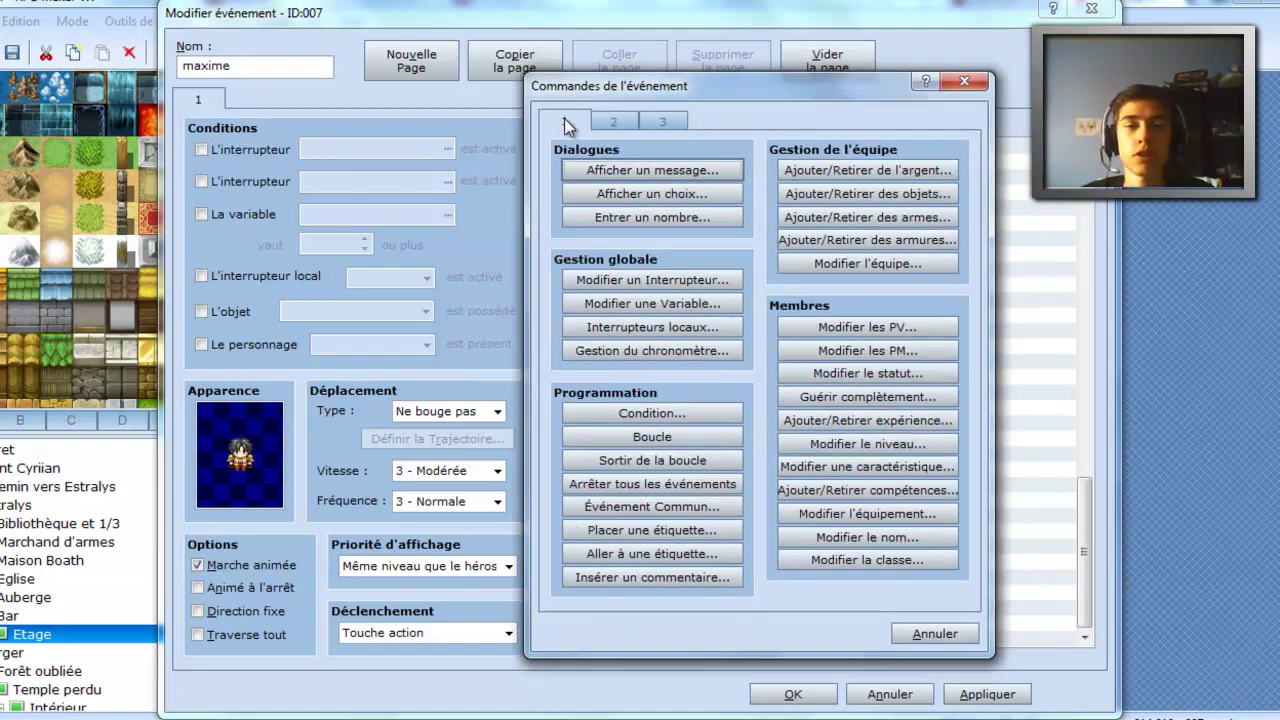
pyautogui.click(640, 170)
pyautogui.doubleClick(560, 350)
pyautogui.click(527, 372)
pyautogui.click(531, 311)
pyautogui.click(531, 295)
pyautogui.click(968, 238)
pyautogui.doubleClick(970, 244)
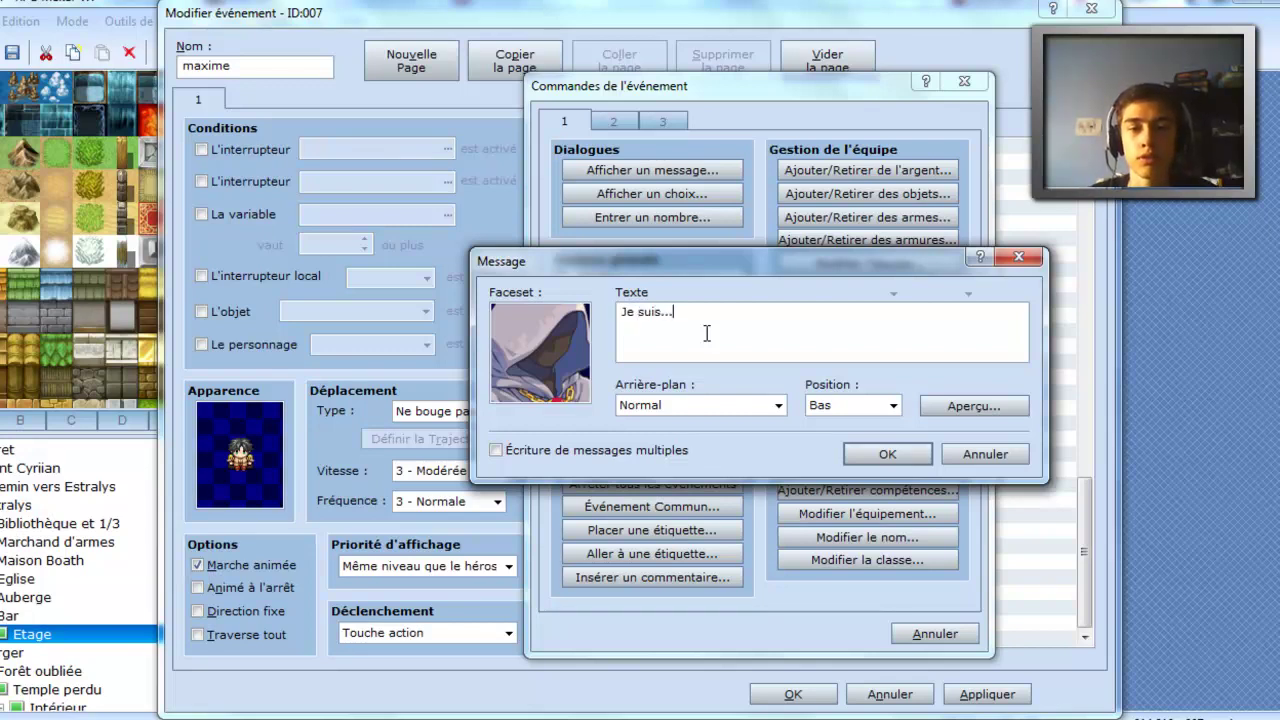
pyautogui.click(887, 454)
pyautogui.press('Return')
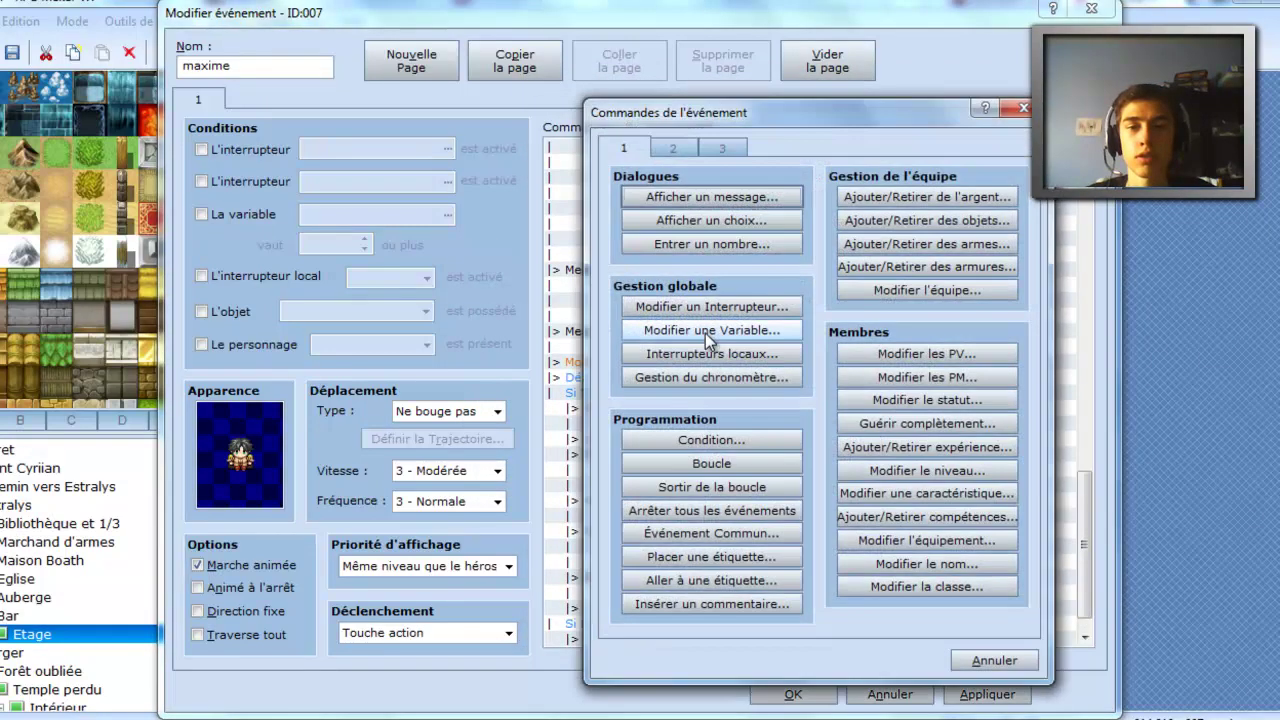
pyautogui.click(688, 193)
pyautogui.doubleClick(584, 376)
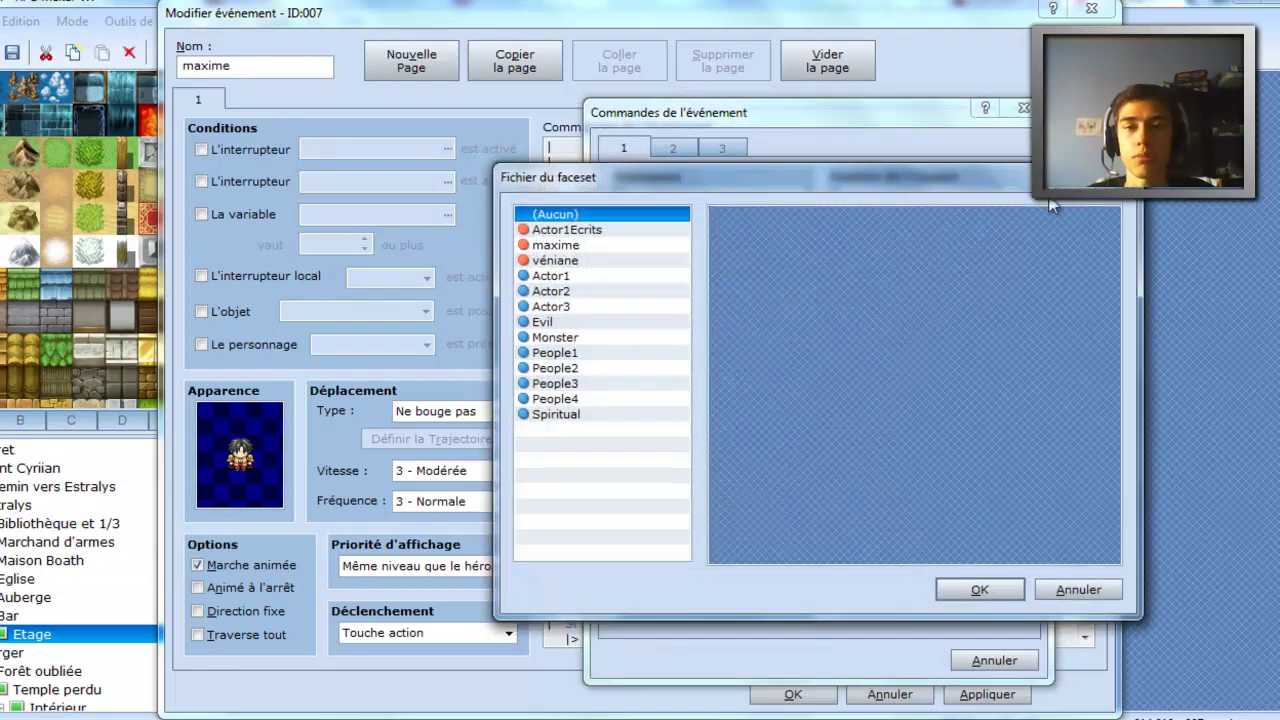
pyautogui.click(979, 589)
pyautogui.press('Escape')
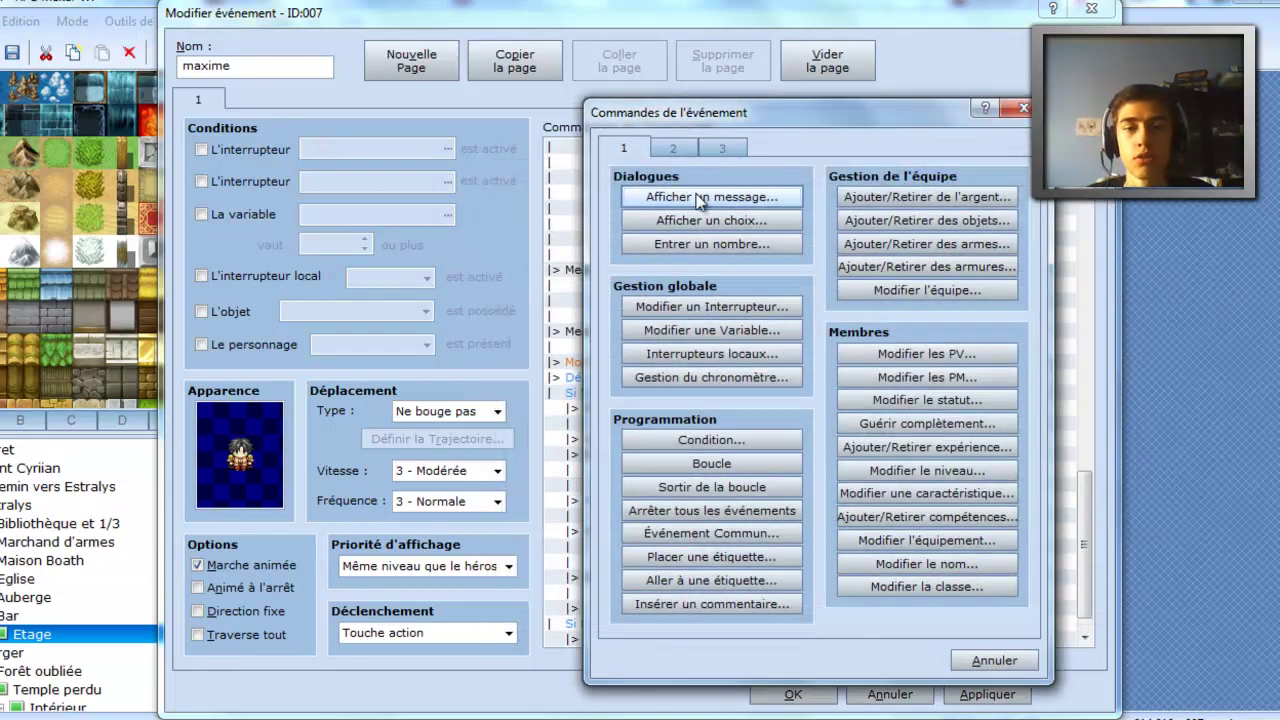
pyautogui.click(673, 148)
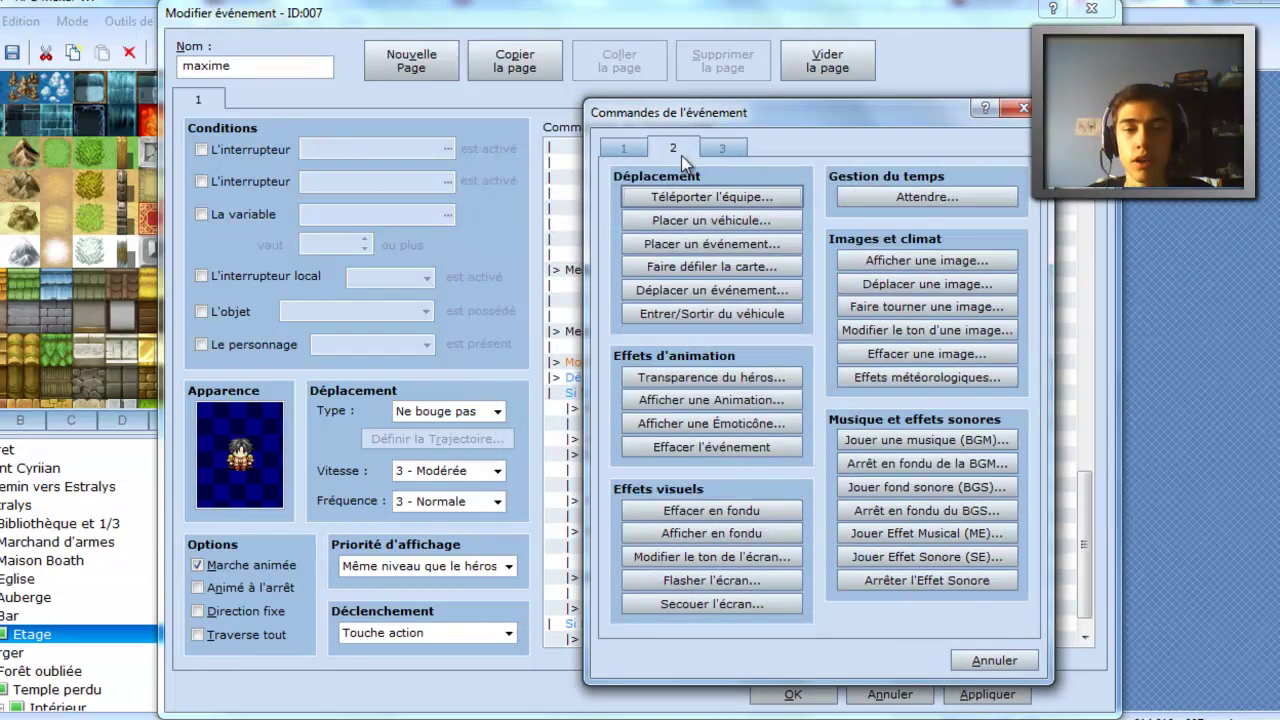
pyautogui.click(690, 432)
pyautogui.click(958, 334)
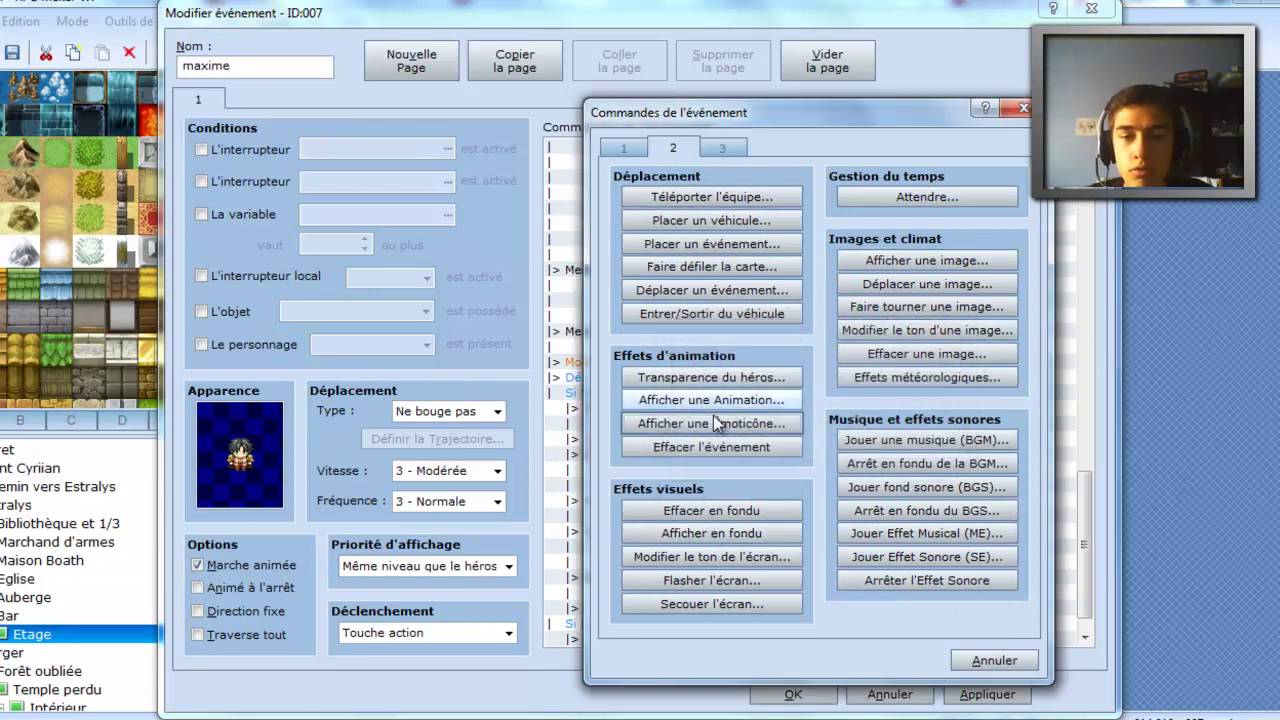
pyautogui.click(716, 421)
pyautogui.click(800, 386)
pyautogui.scroll(-2, 800, 388)
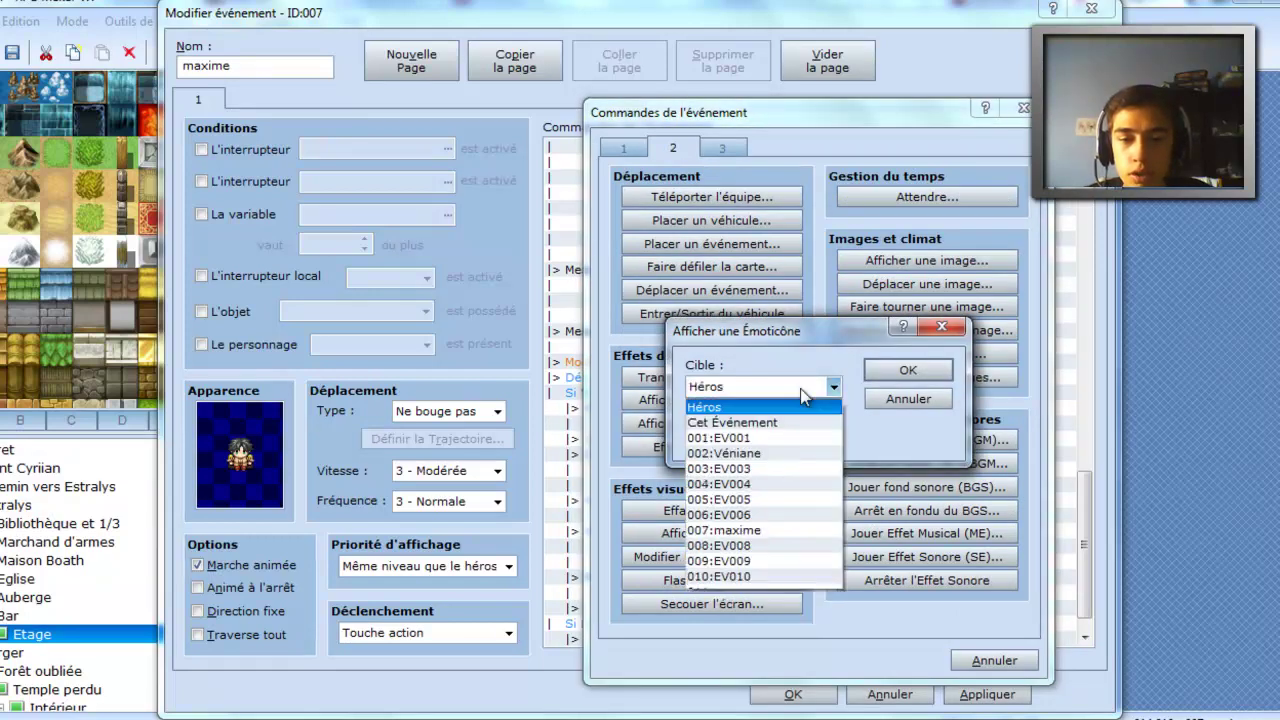
pyautogui.click(760, 574)
pyautogui.click(908, 399)
pyautogui.click(994, 660)
# - Leave the maxime event and rename the invisible mec event near the map's upper-left corner as Aza
pyautogui.click(889, 694)
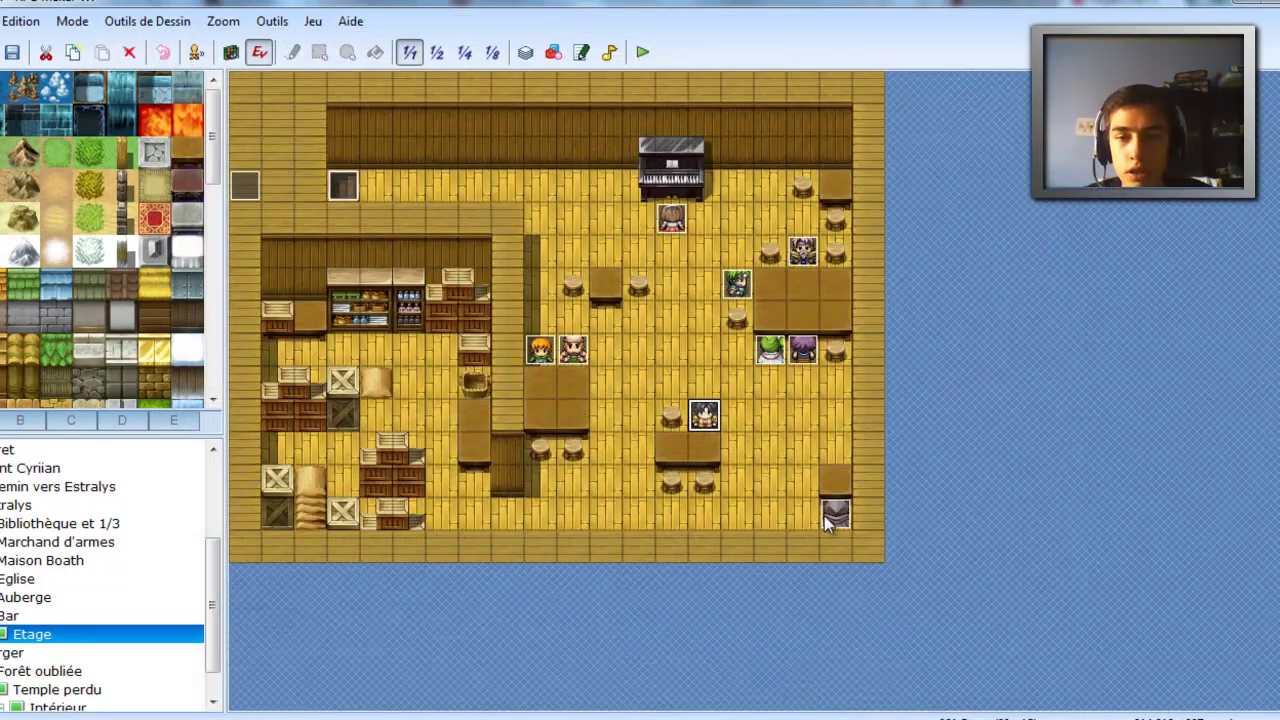
pyautogui.doubleClick(837, 519)
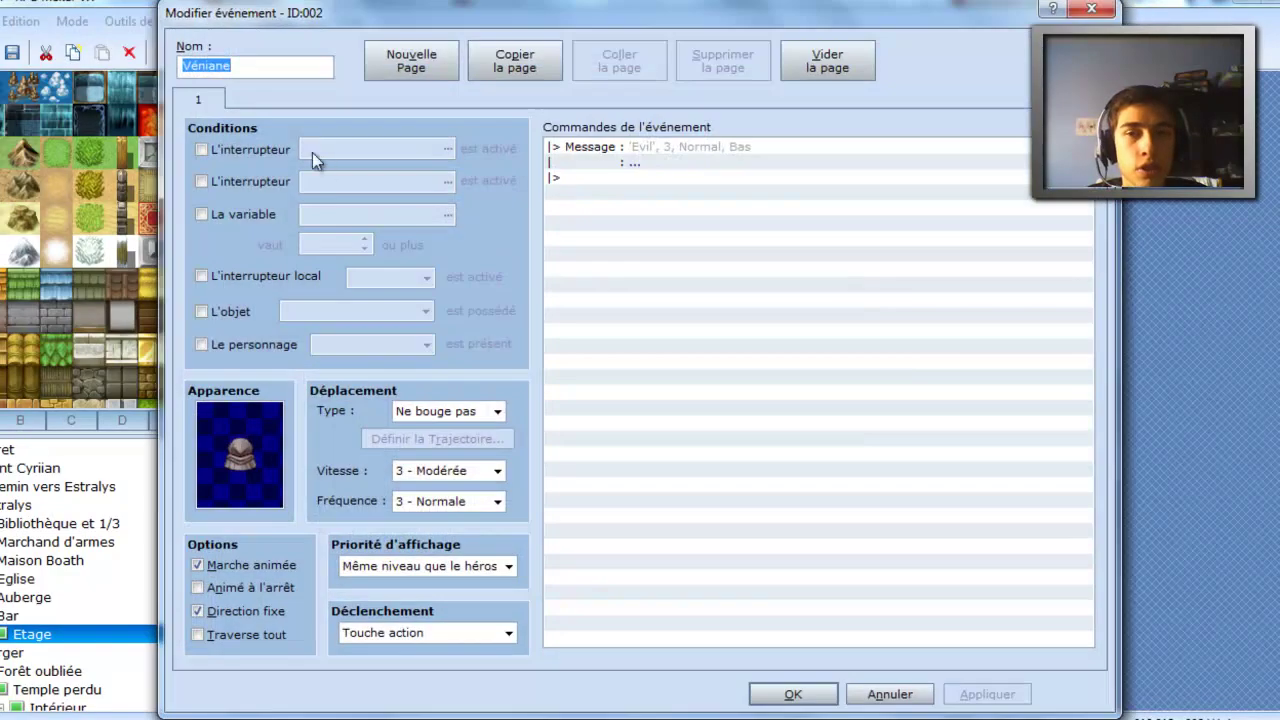
pyautogui.click(1091, 9)
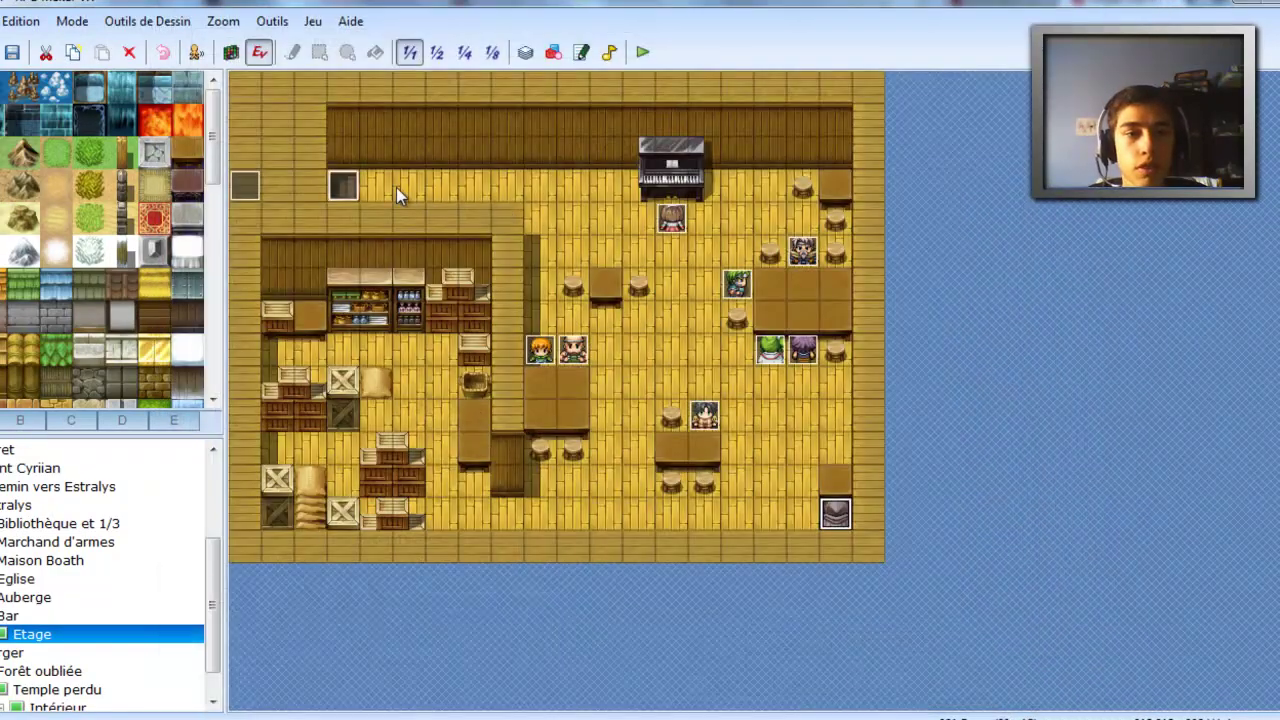
pyautogui.doubleClick(239, 188)
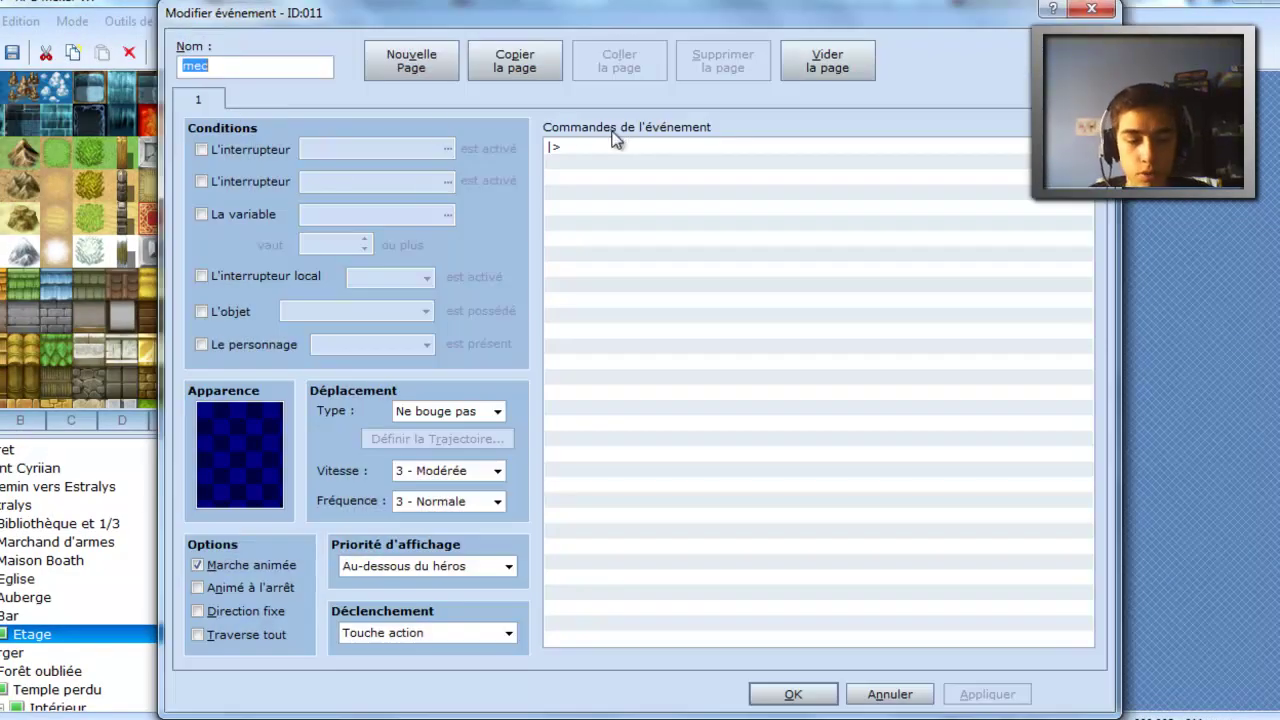
pyautogui.write('Aza')
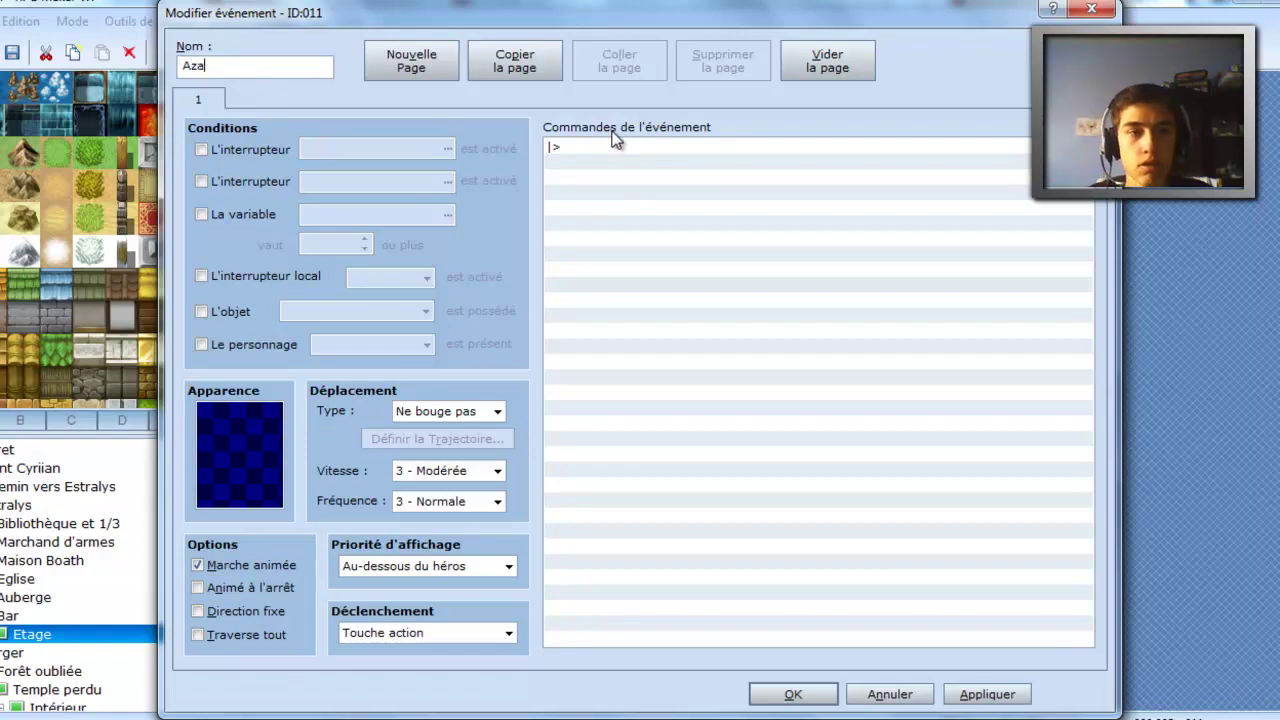
pyautogui.press('Return')
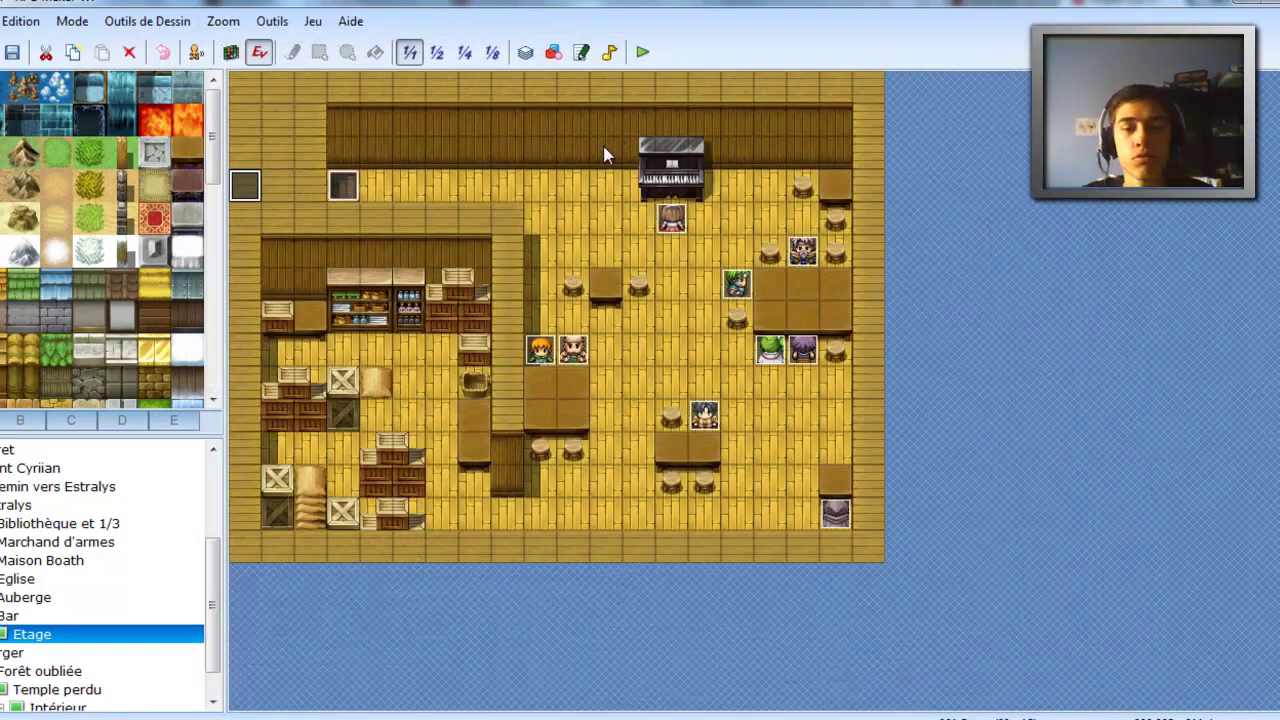
# - Add a Silence emoticon targeting Véniane at the end of the victory branch in the maxime event
pyautogui.doubleClick(704, 415)
pyautogui.scroll(-10, 791, 474)
pyautogui.scroll(-5, 787, 479)
pyautogui.doubleClick(690, 584)
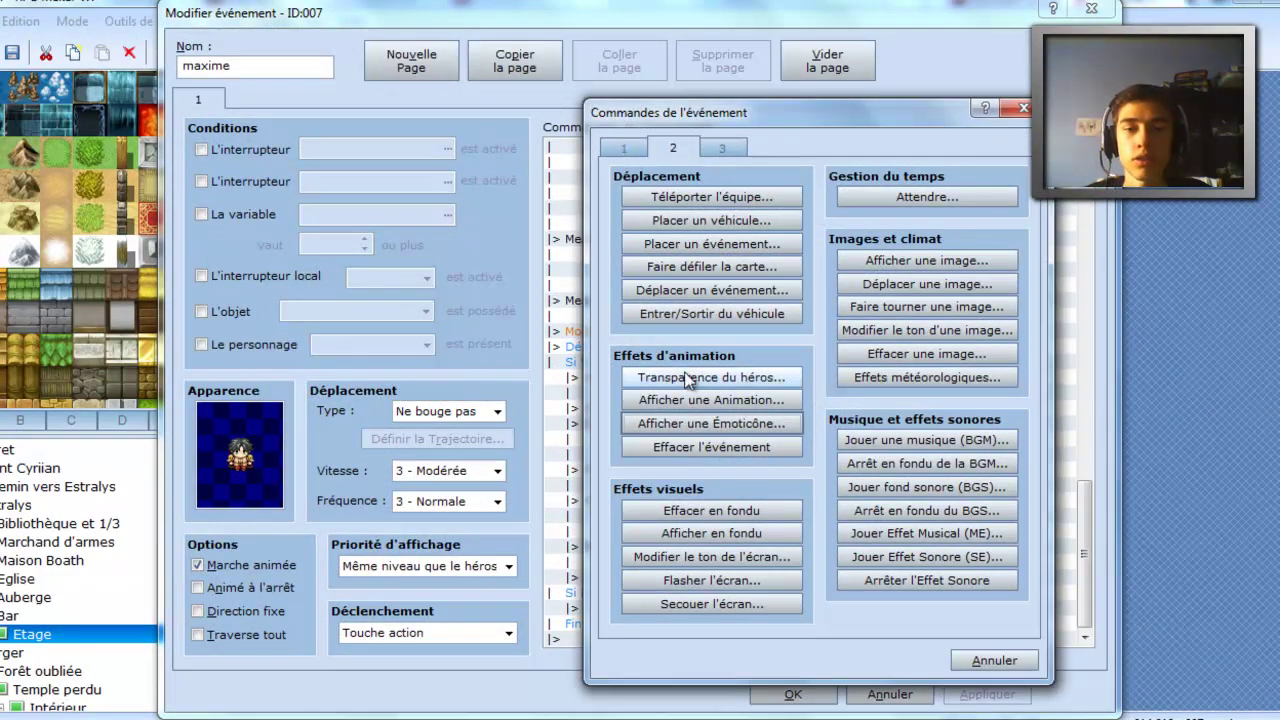
pyautogui.click(674, 425)
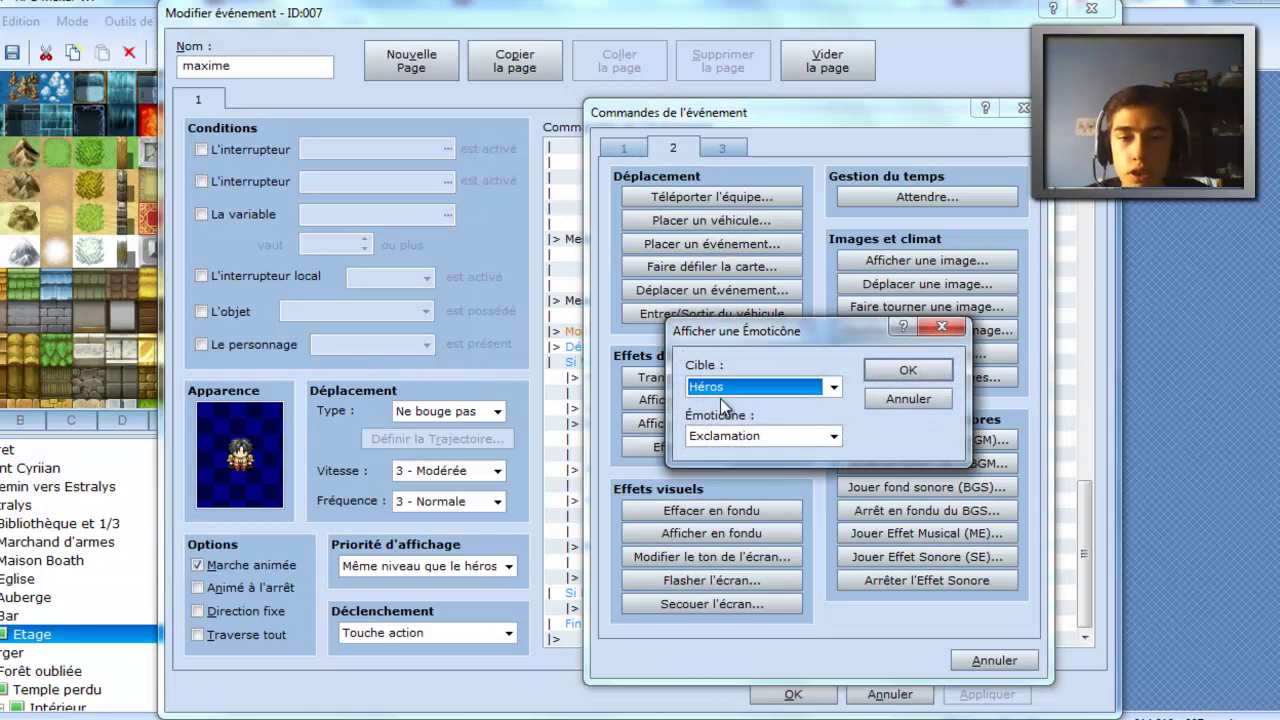
pyautogui.click(720, 390)
pyautogui.click(735, 449)
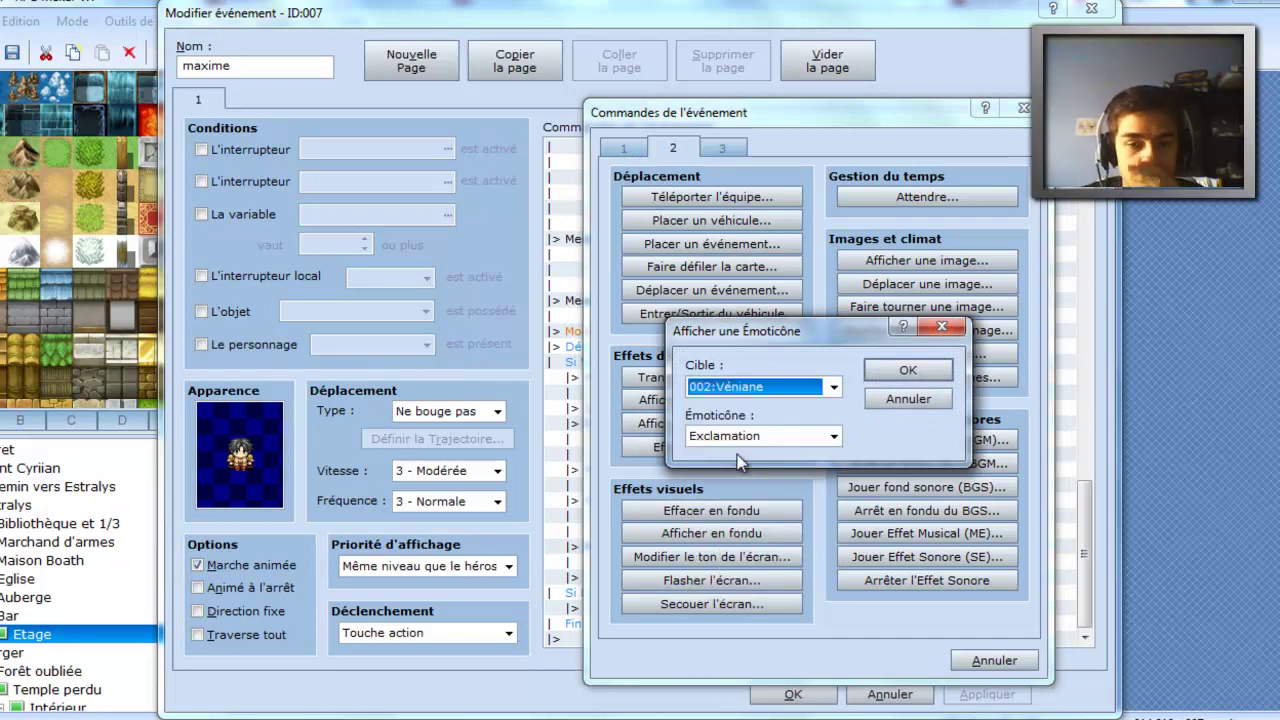
pyautogui.click(746, 440)
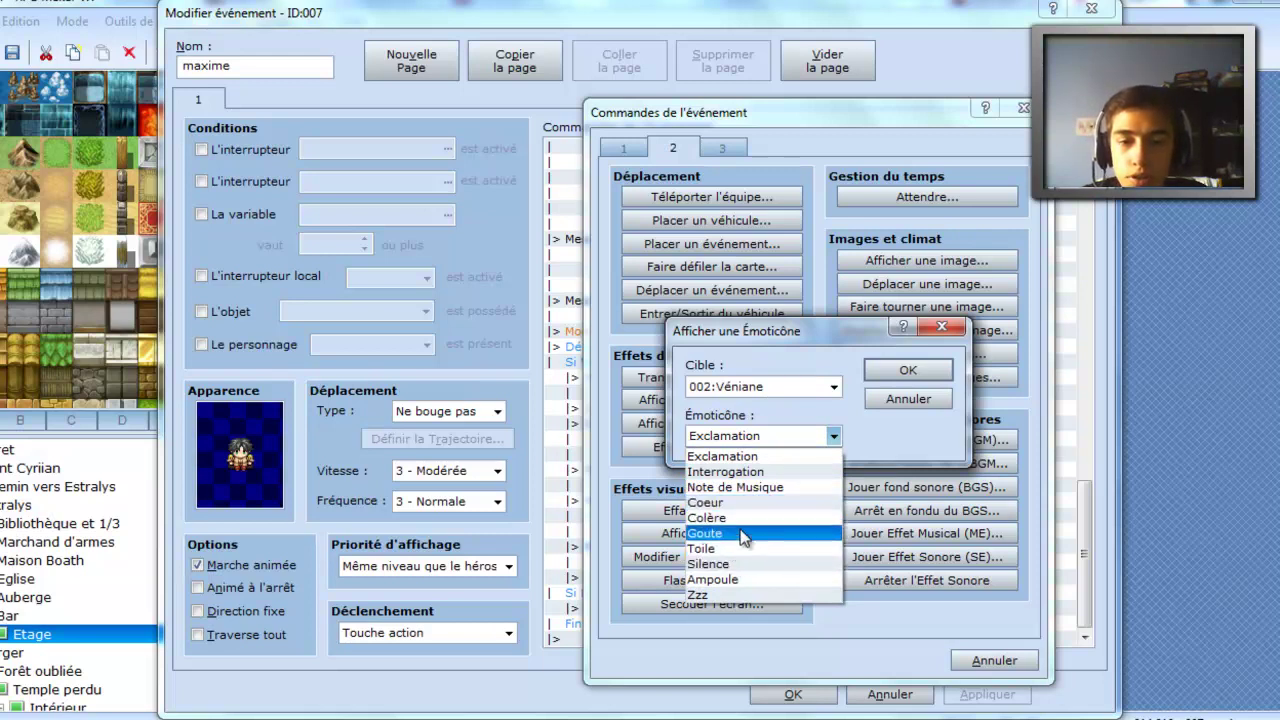
pyautogui.click(731, 566)
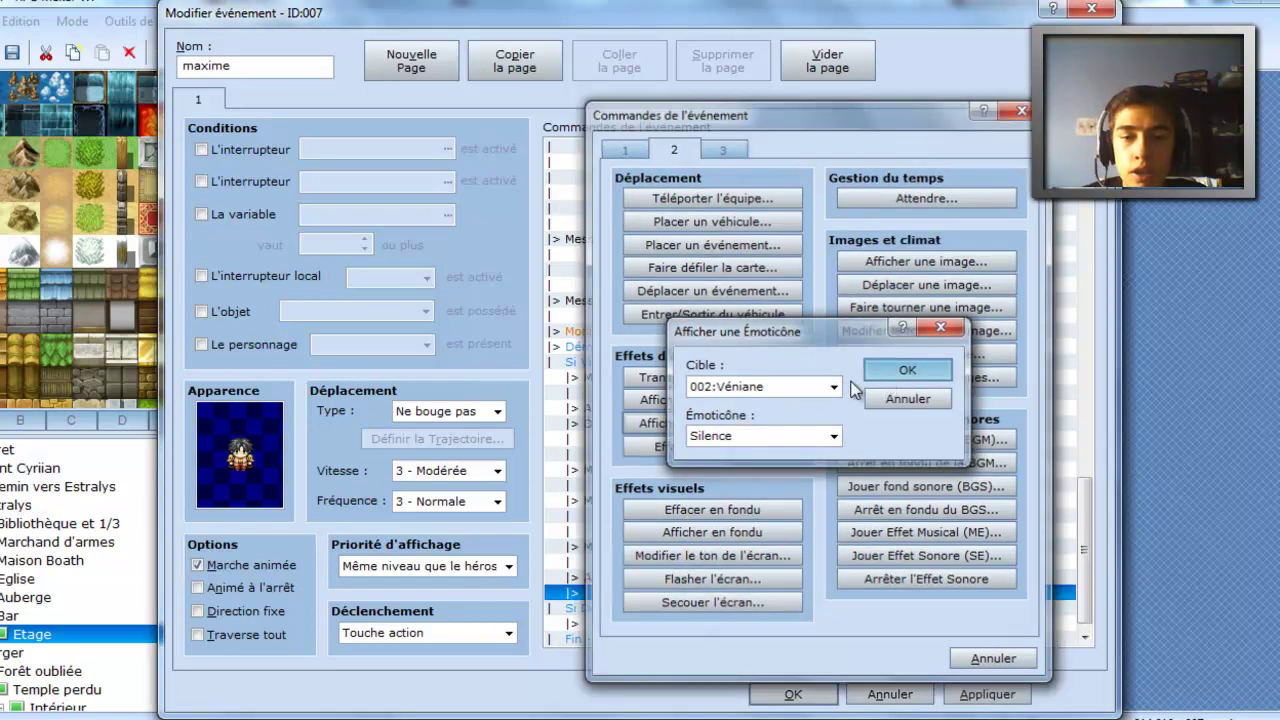
pyautogui.click(881, 374)
# - Add an event movement for Véniane that changes her appearance to the véniane charset and makes her face left
pyautogui.doubleClick(665, 592)
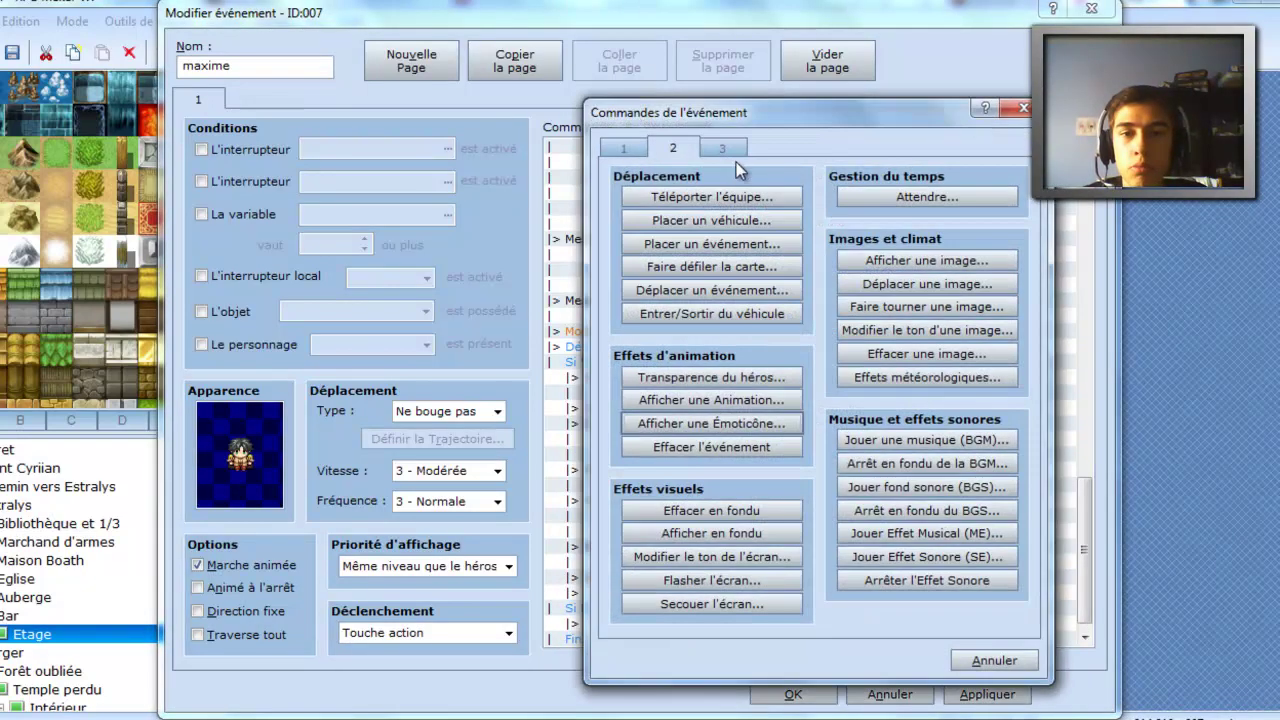
pyautogui.click(700, 292)
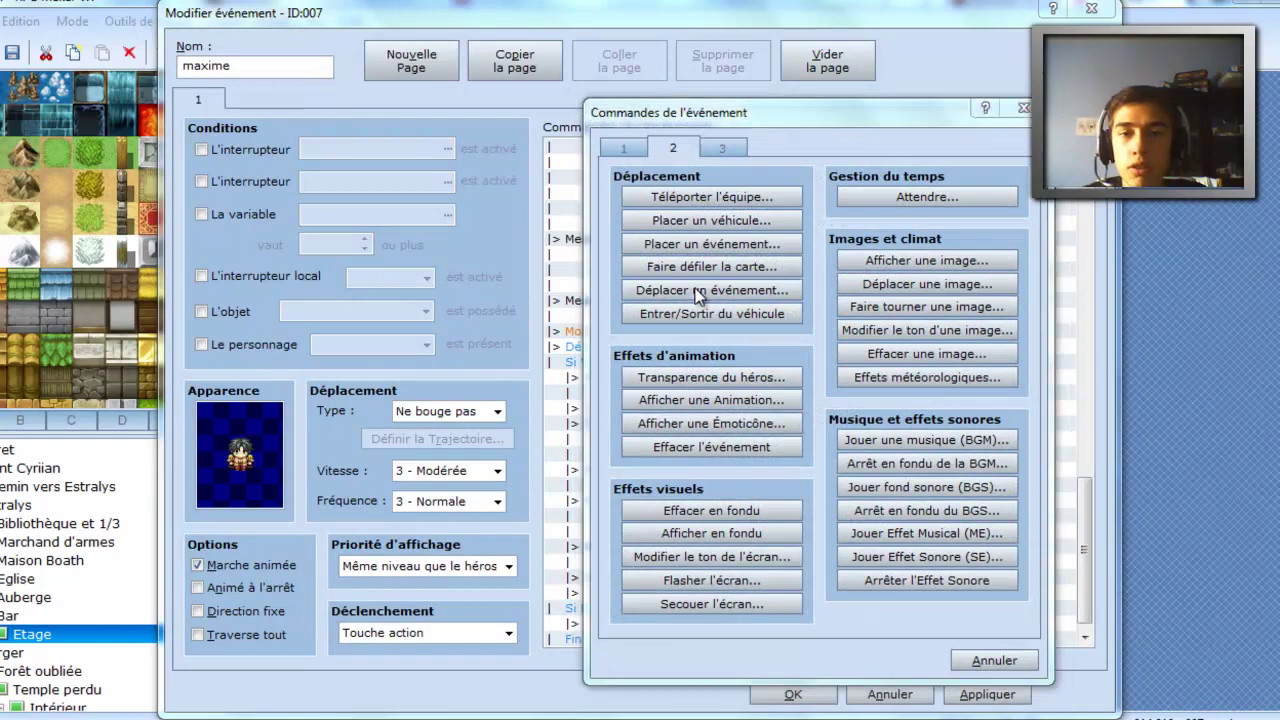
pyautogui.click(610, 208)
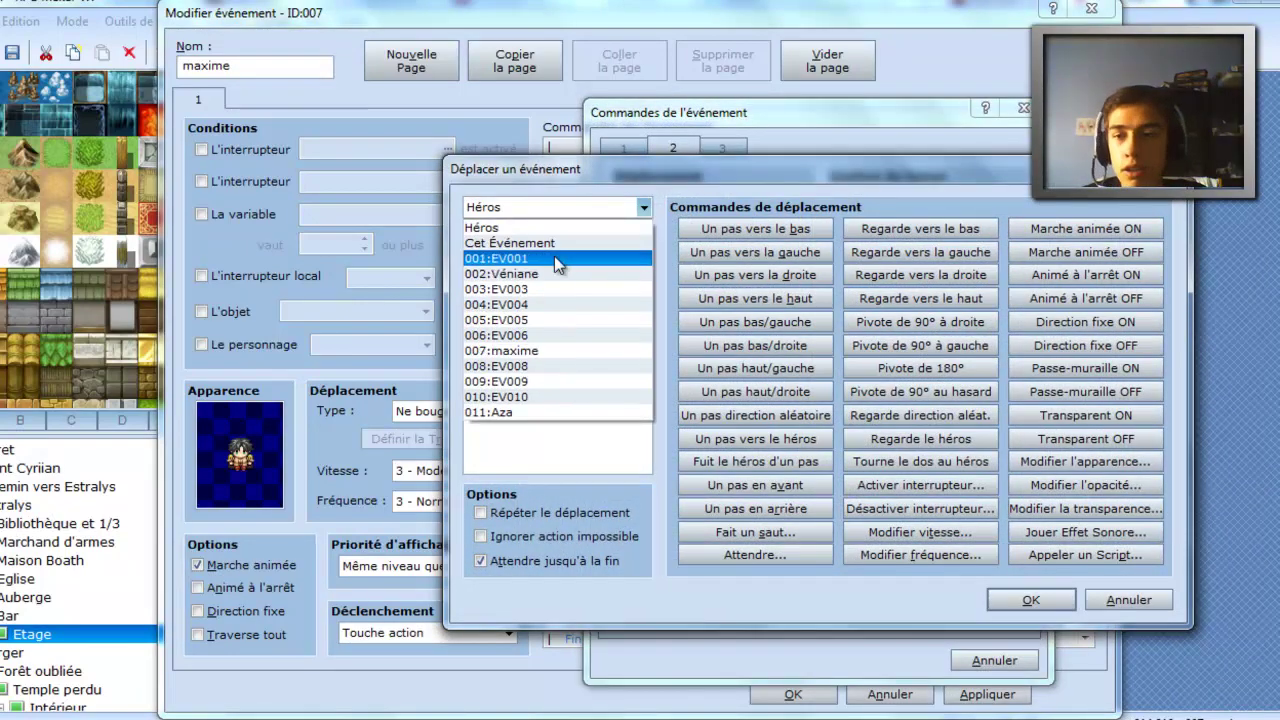
pyautogui.click(554, 256)
pyautogui.click(1030, 461)
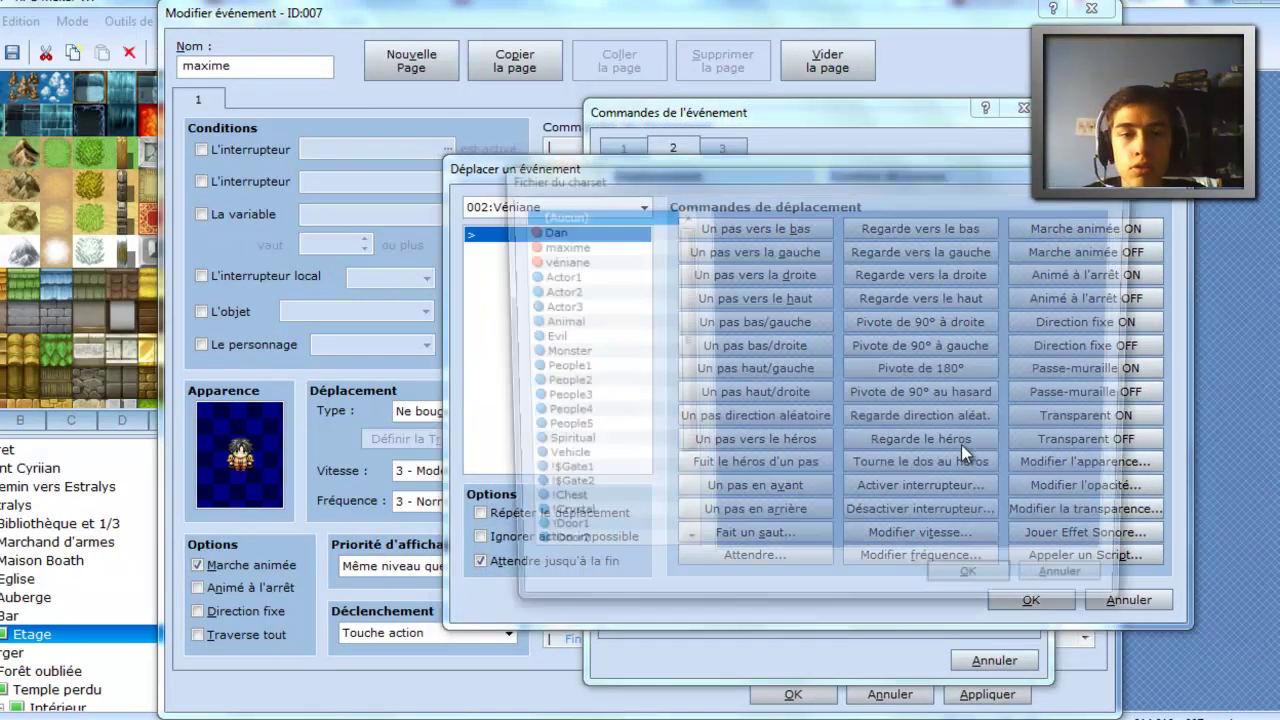
pyautogui.click(556, 245)
pyautogui.click(556, 260)
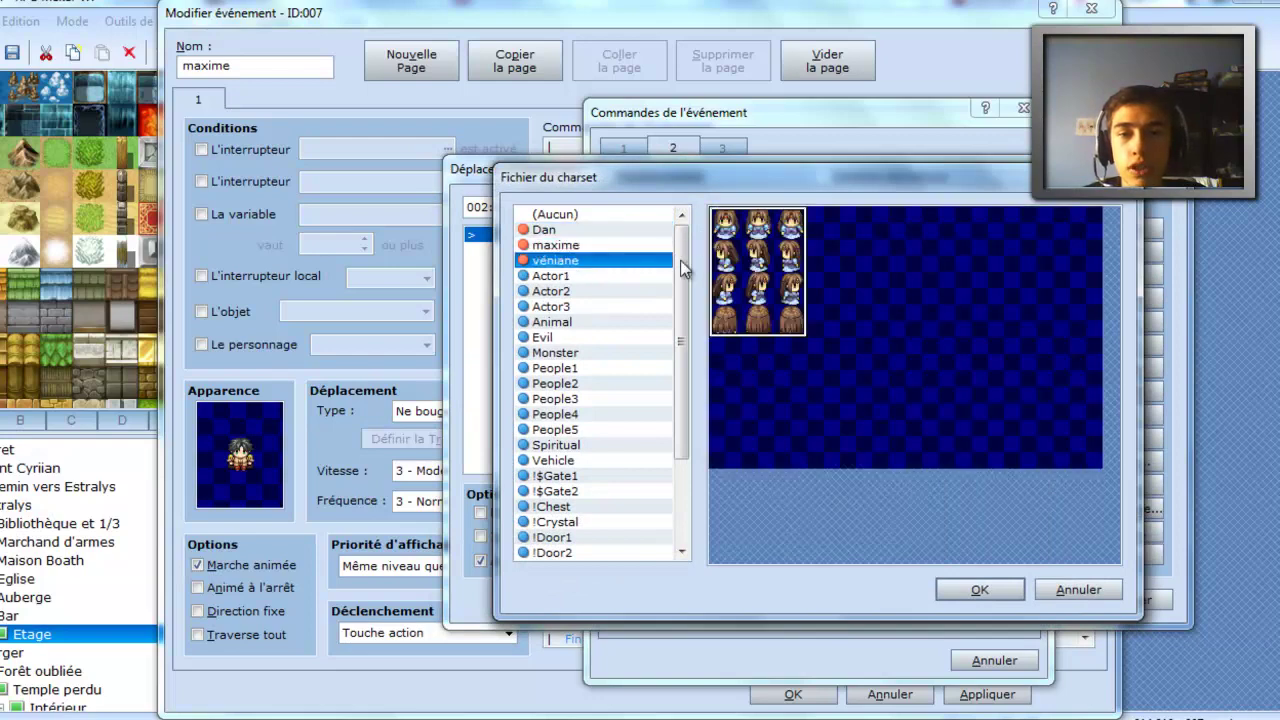
pyautogui.click(955, 588)
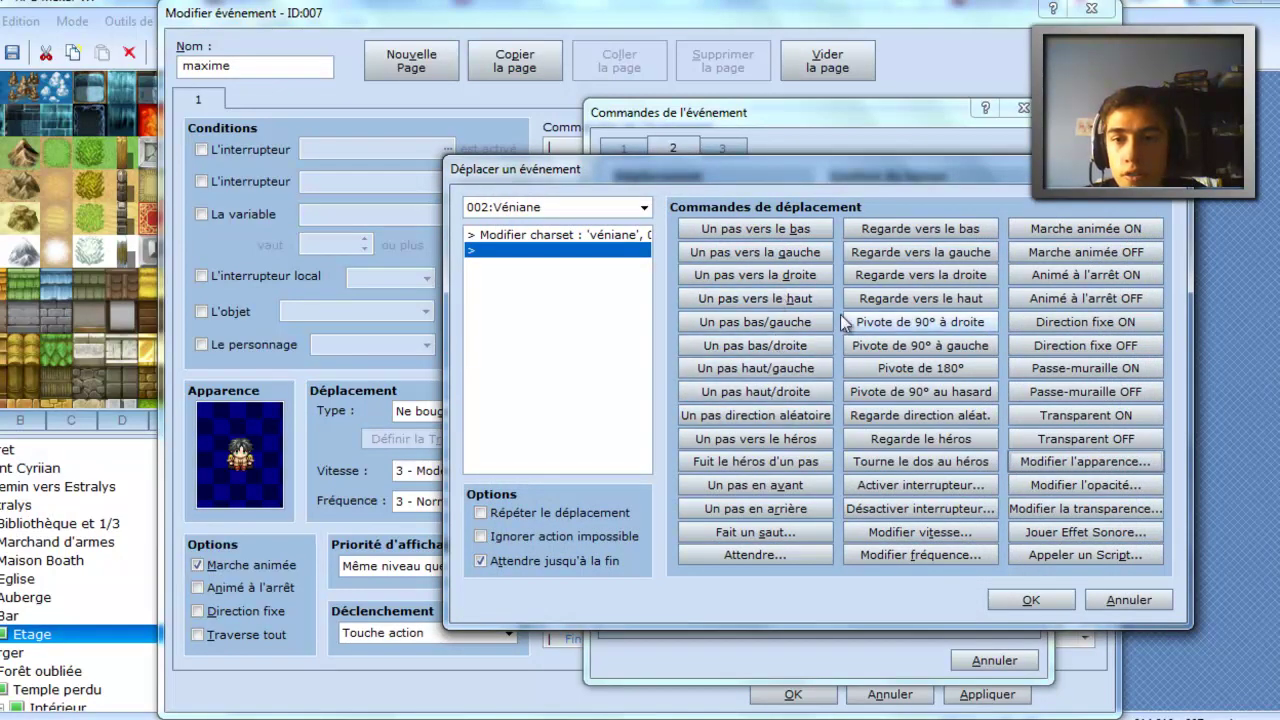
pyautogui.click(898, 258)
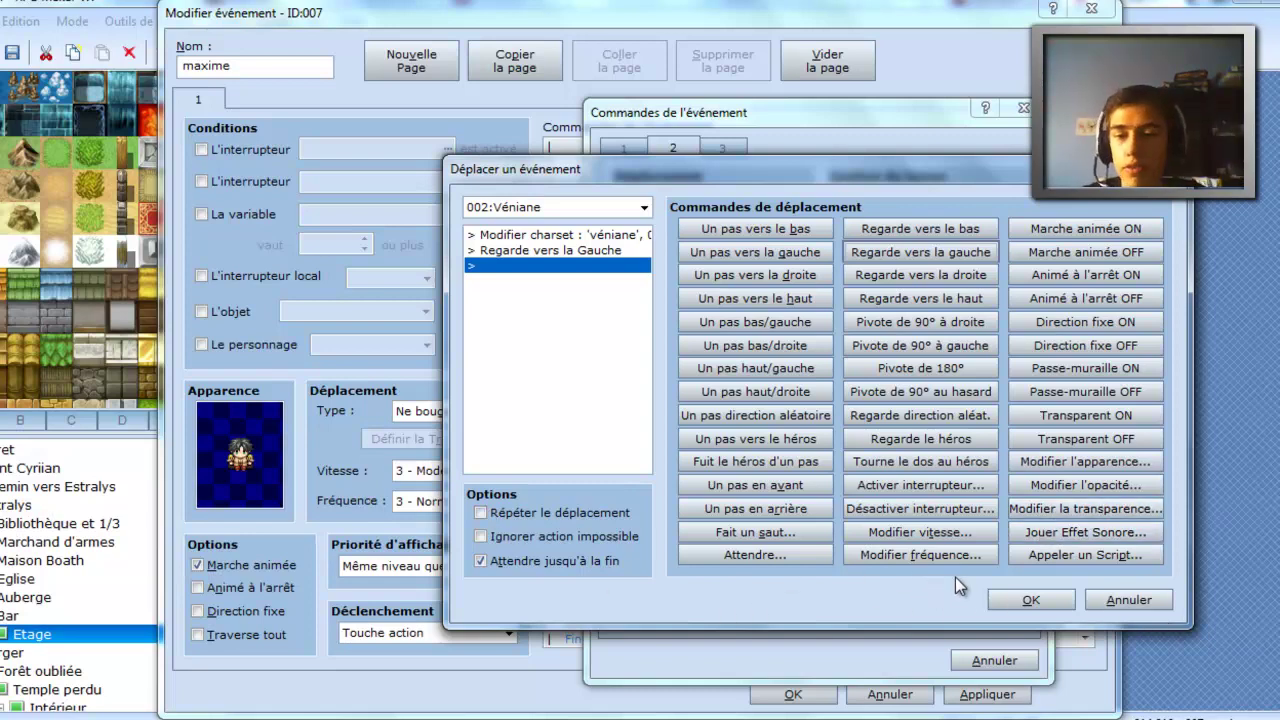
pyautogui.click(1030, 599)
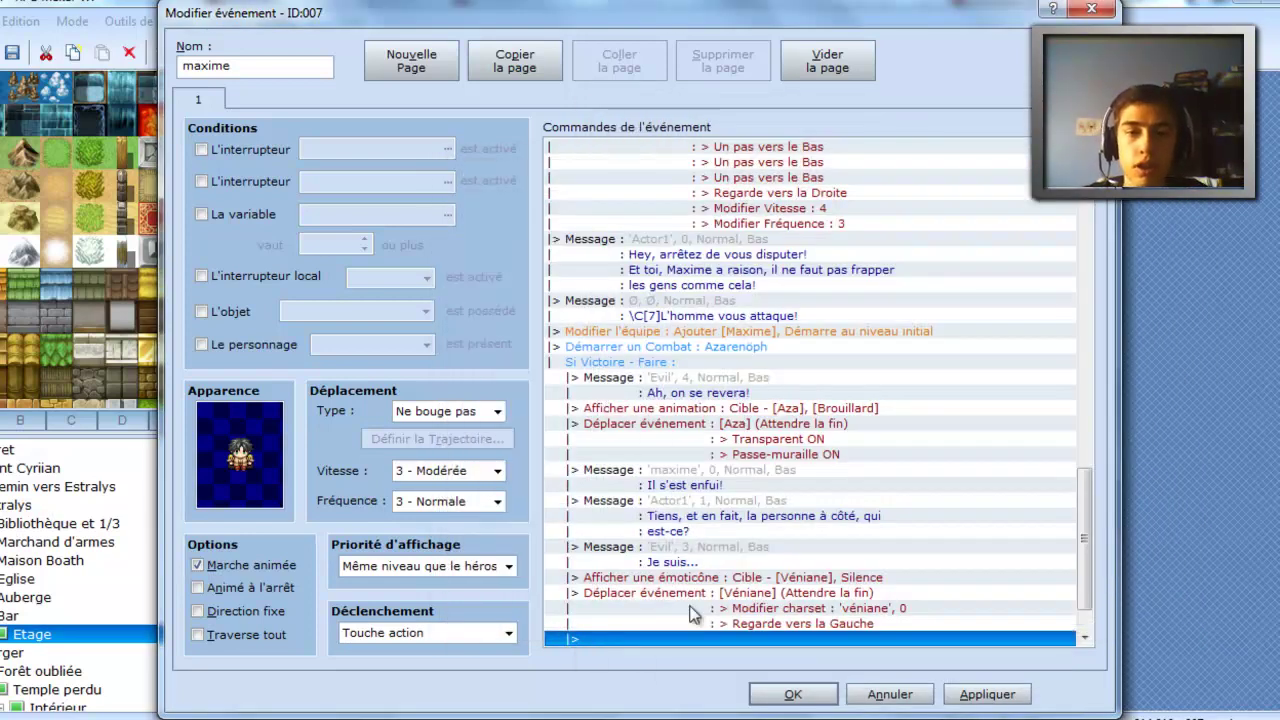
# - Add a message with the véniane face and the two lines "Je m'appelle Véniane!" and "Merci de m'avoir aidée!"
pyautogui.doubleClick(690, 638)
pyautogui.click(623, 148)
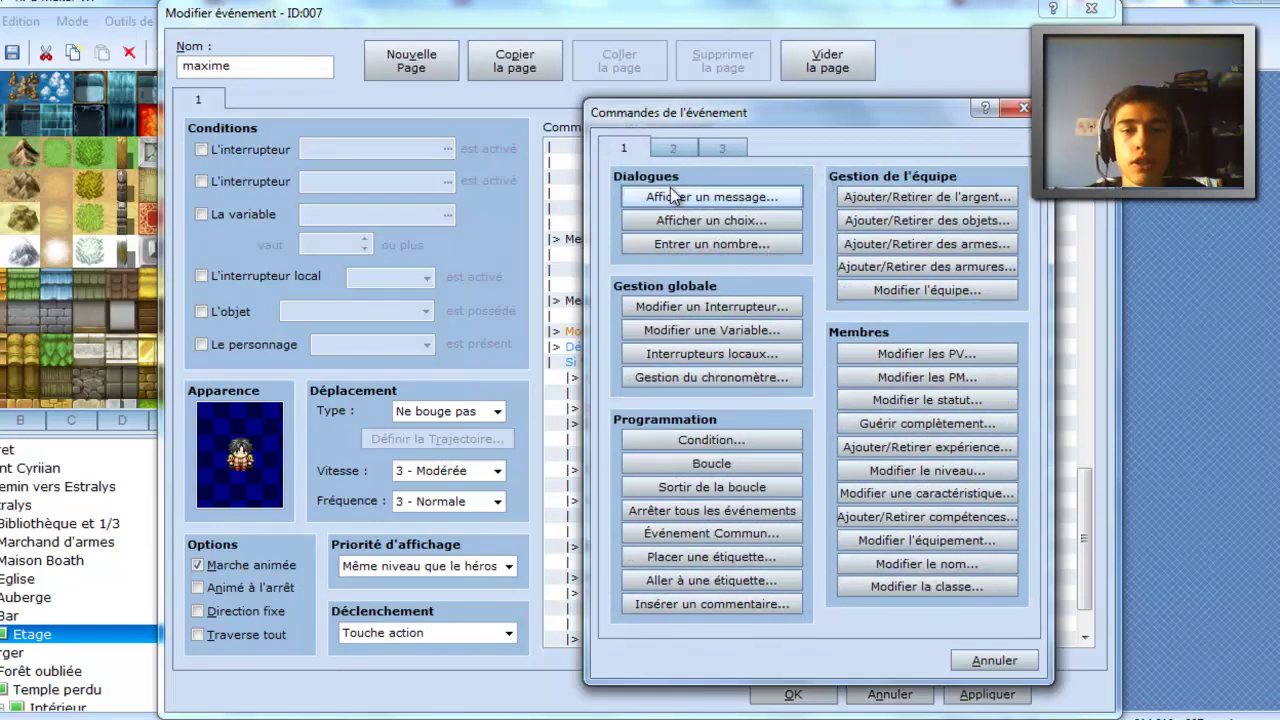
pyautogui.click(675, 196)
pyautogui.doubleClick(598, 360)
pyautogui.click(577, 339)
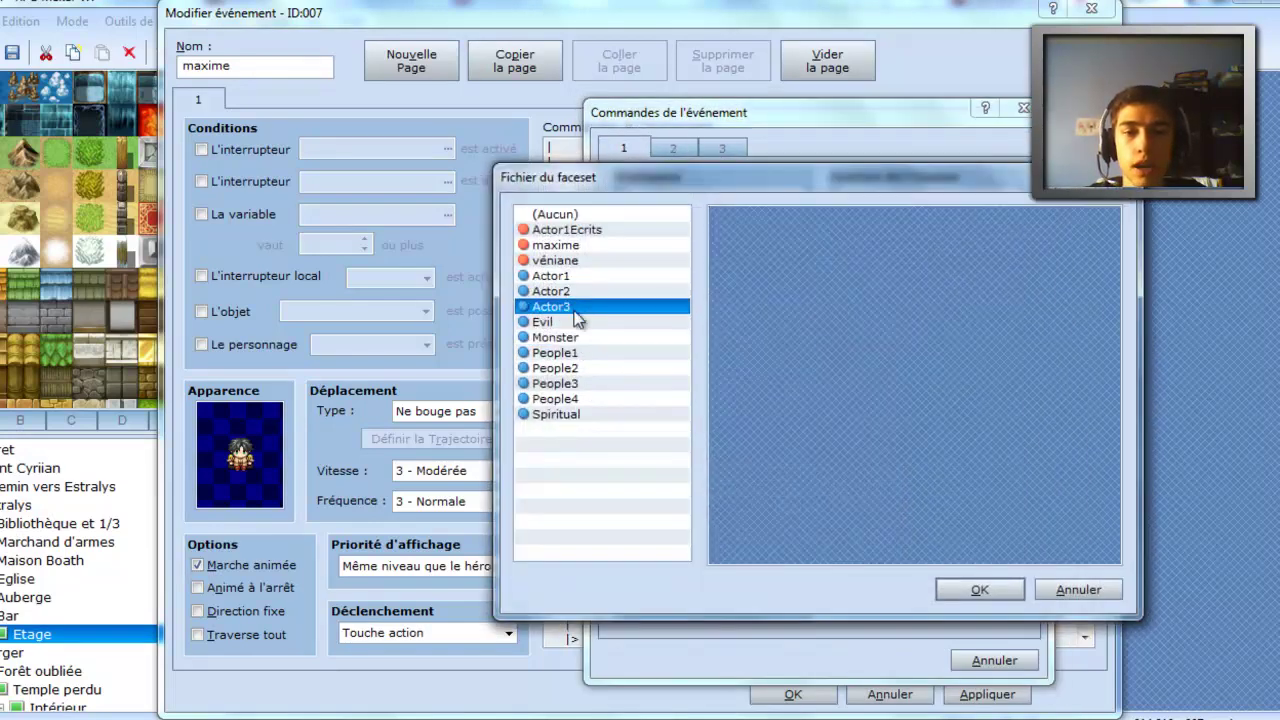
pyautogui.click(555, 260)
pyautogui.doubleClick(782, 268)
pyautogui.click(763, 369)
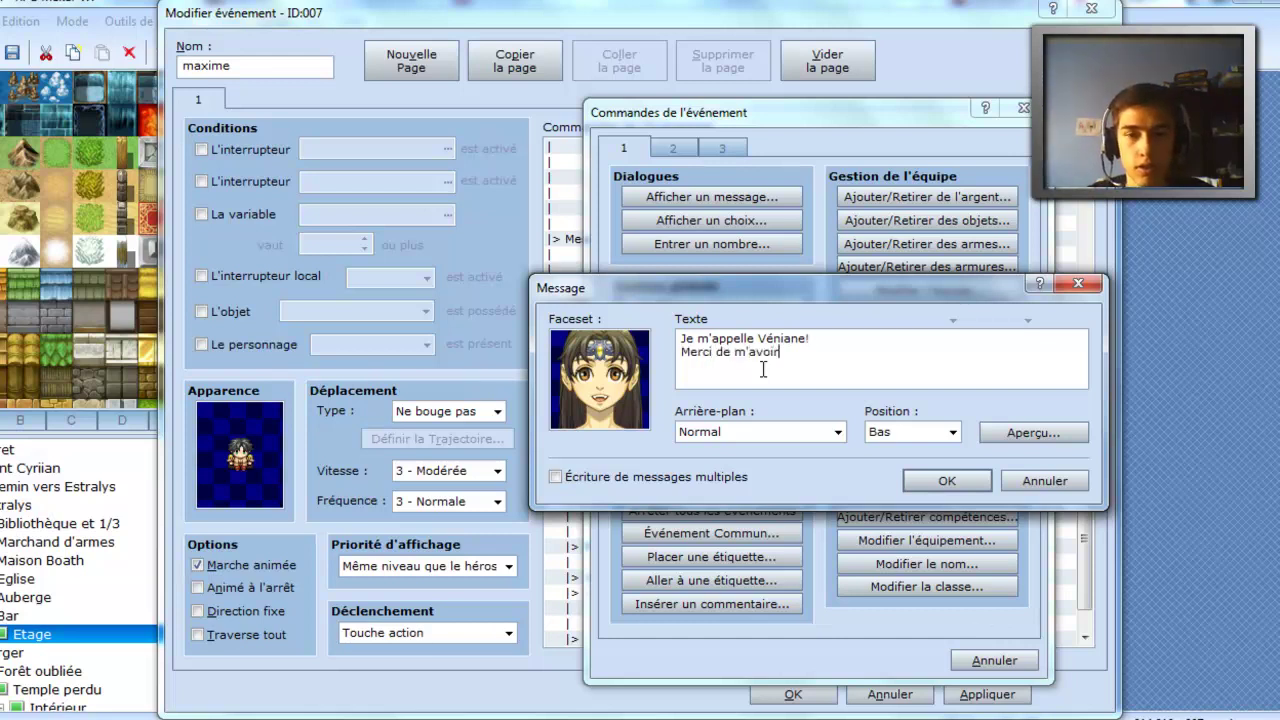
pyautogui.hotkey('ctrl', 'Return')
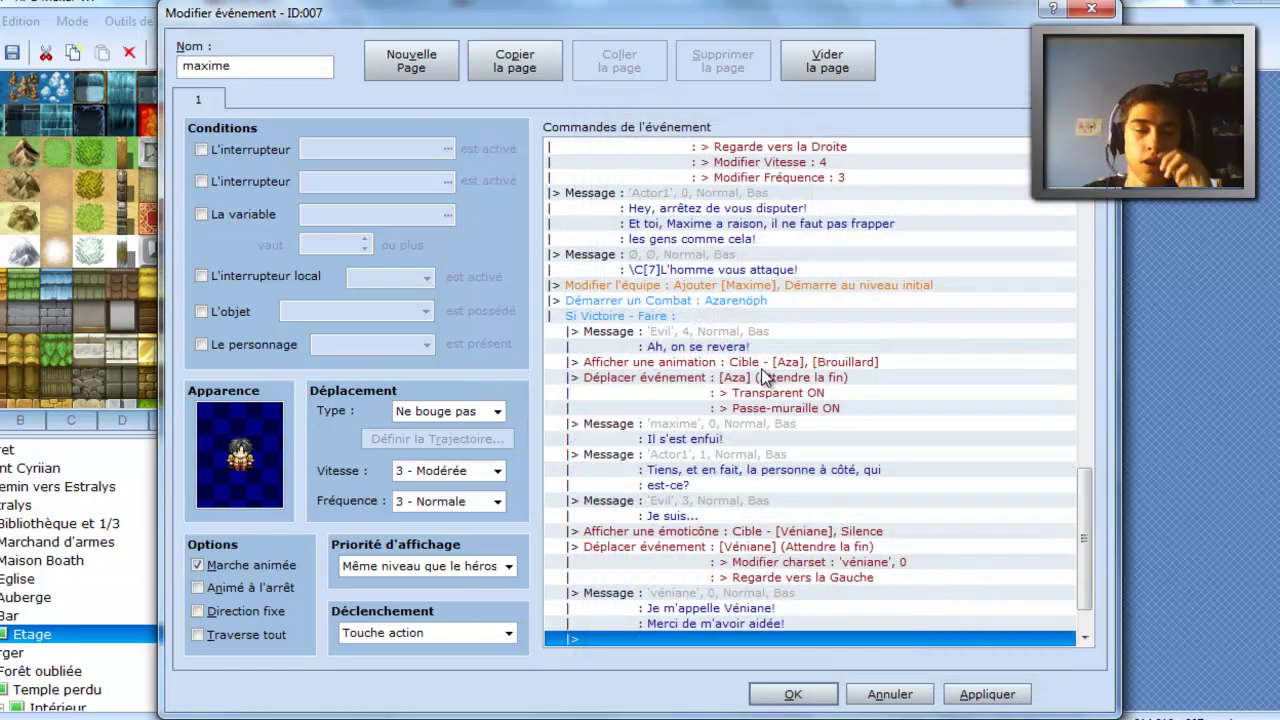
# - Add a Coeur emoticon targeting the maxime event after Véniane's introduction message
pyautogui.press('Return')
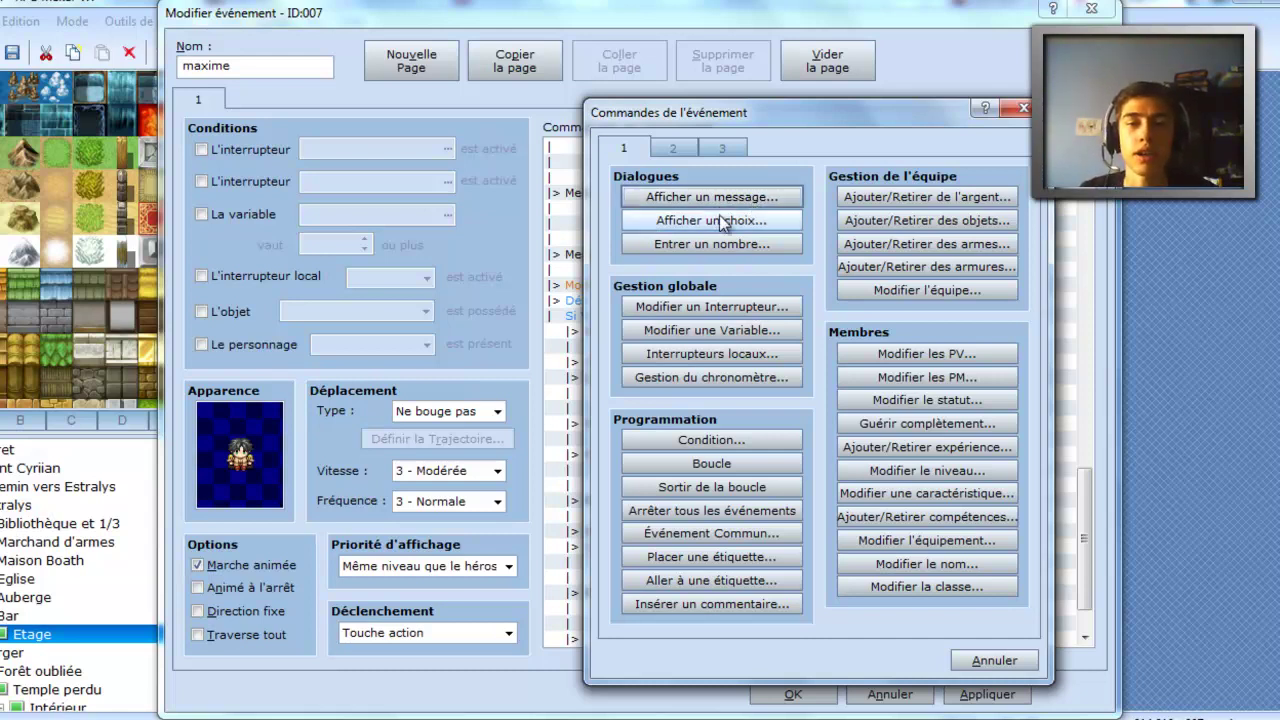
pyautogui.click(676, 149)
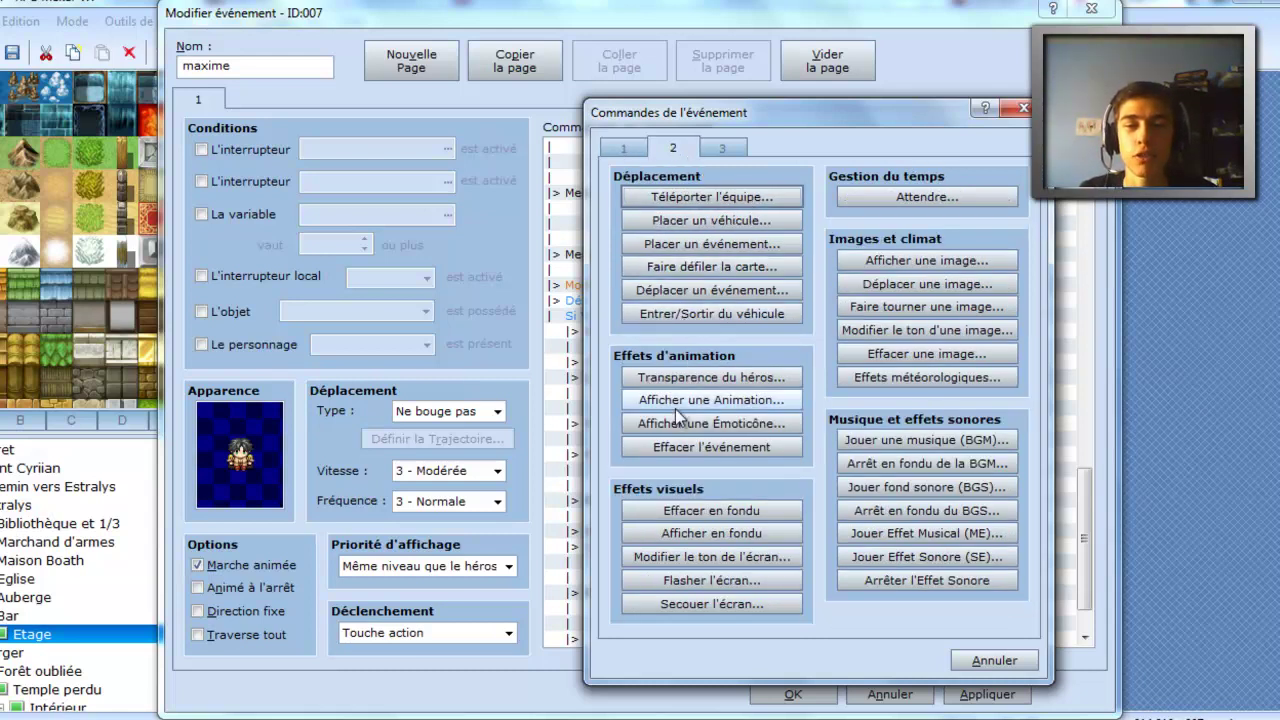
pyautogui.click(705, 423)
pyautogui.click(710, 390)
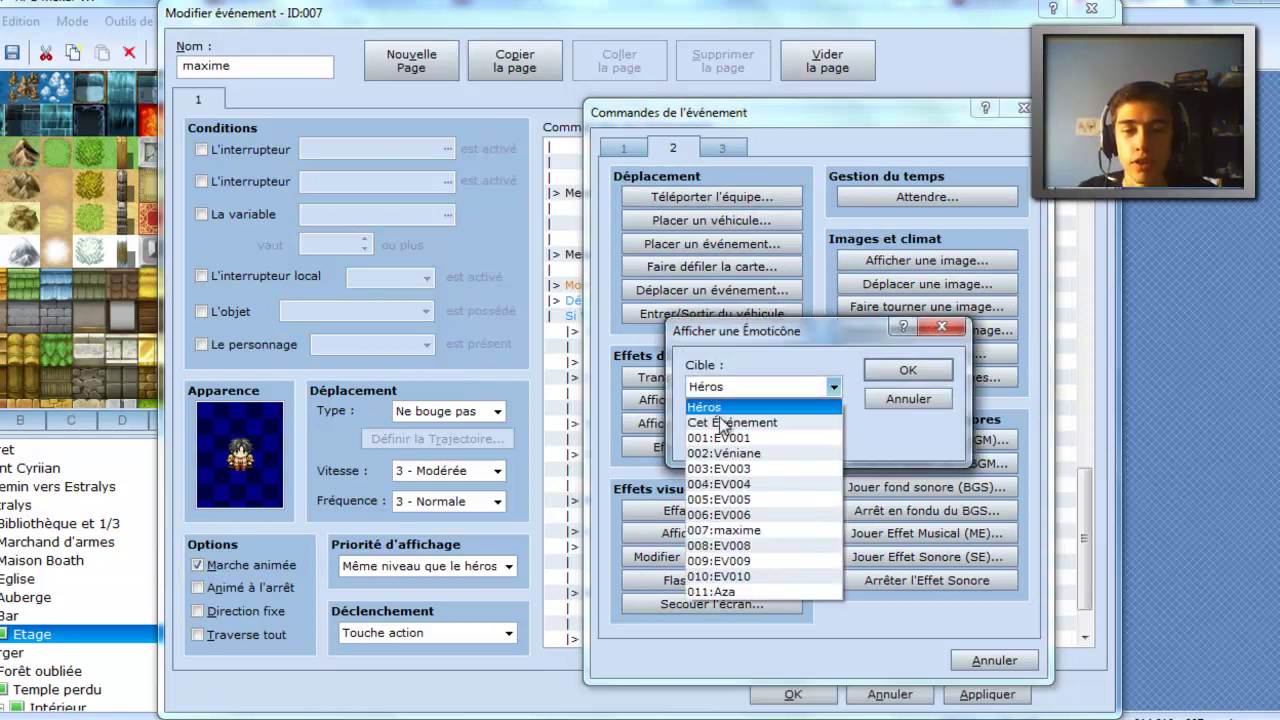
pyautogui.click(734, 538)
pyautogui.click(743, 432)
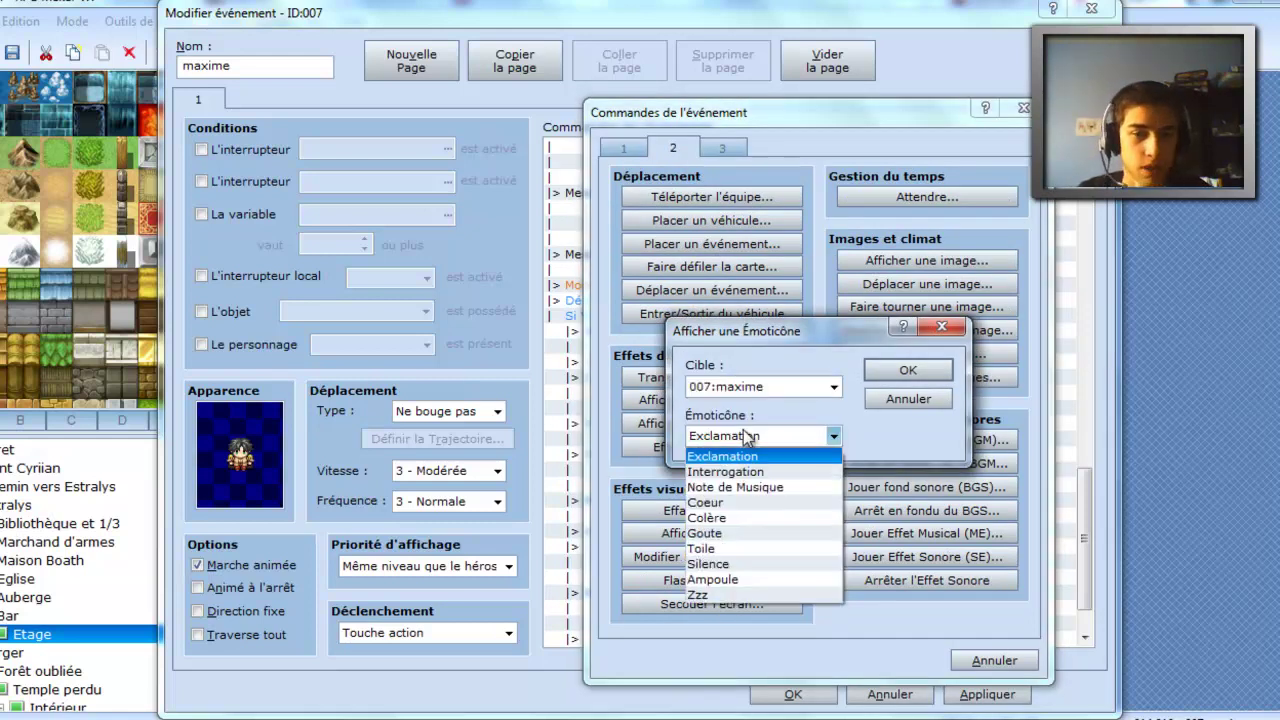
pyautogui.click(702, 502)
pyautogui.click(905, 372)
# - Add a message after the Coeur emoticon with the orange-haired hero face from Actor1 and the text "Ca va Maxime?!"
pyautogui.scroll(-2, 640, 585)
pyautogui.doubleClick(640, 585)
pyautogui.click(640, 583)
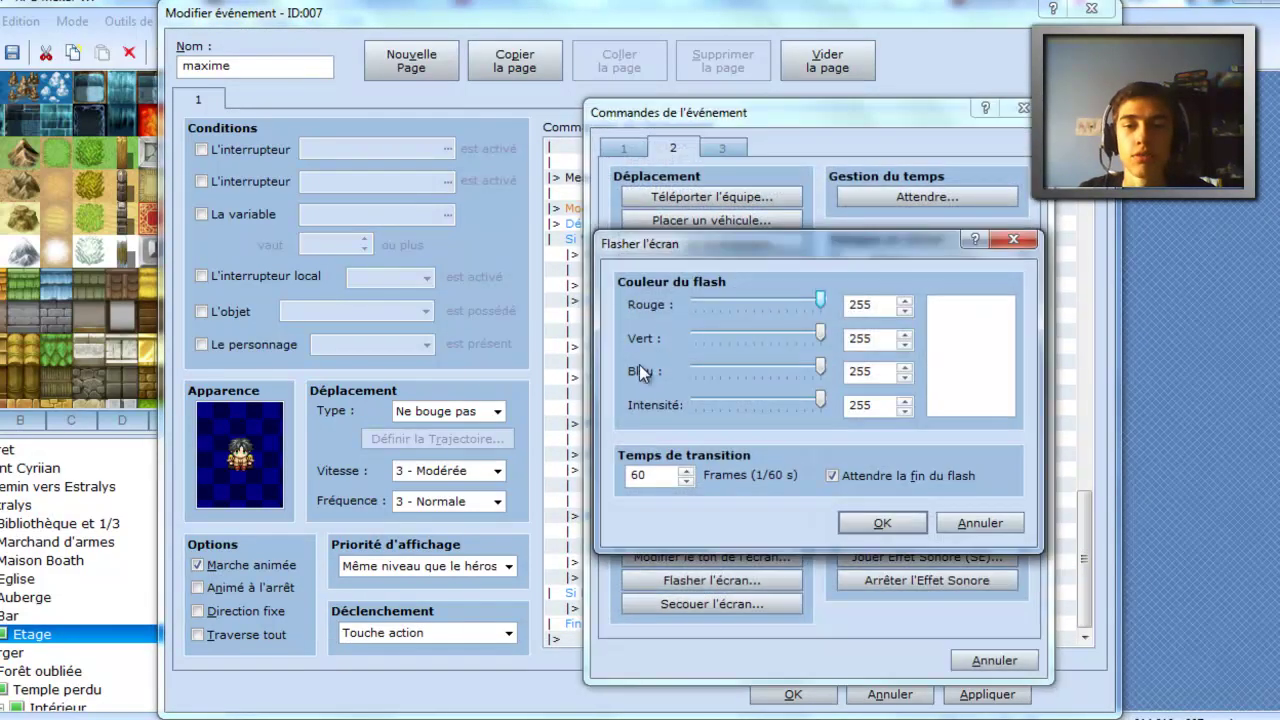
pyautogui.click(1013, 239)
pyautogui.click(625, 147)
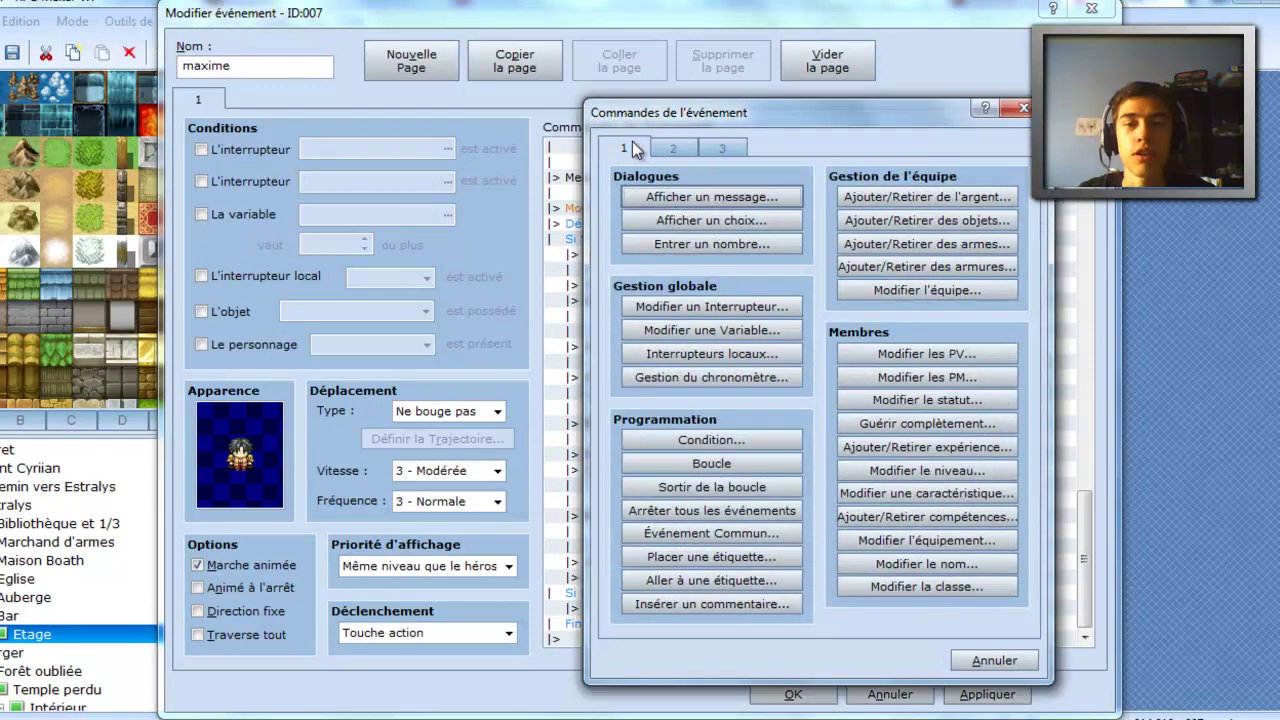
pyautogui.click(687, 197)
pyautogui.doubleClick(606, 358)
pyautogui.click(587, 322)
pyautogui.click(584, 279)
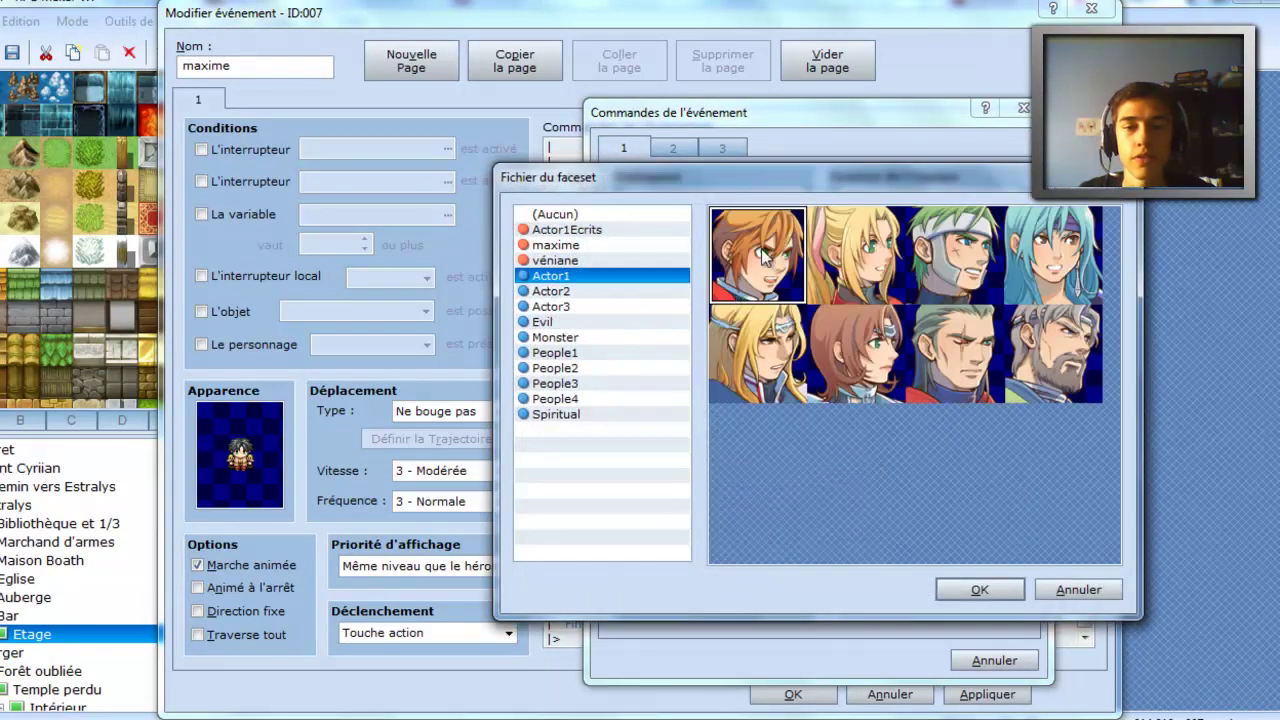
pyautogui.doubleClick(752, 252)
pyautogui.click(722, 372)
pyautogui.write('Ca va ma')
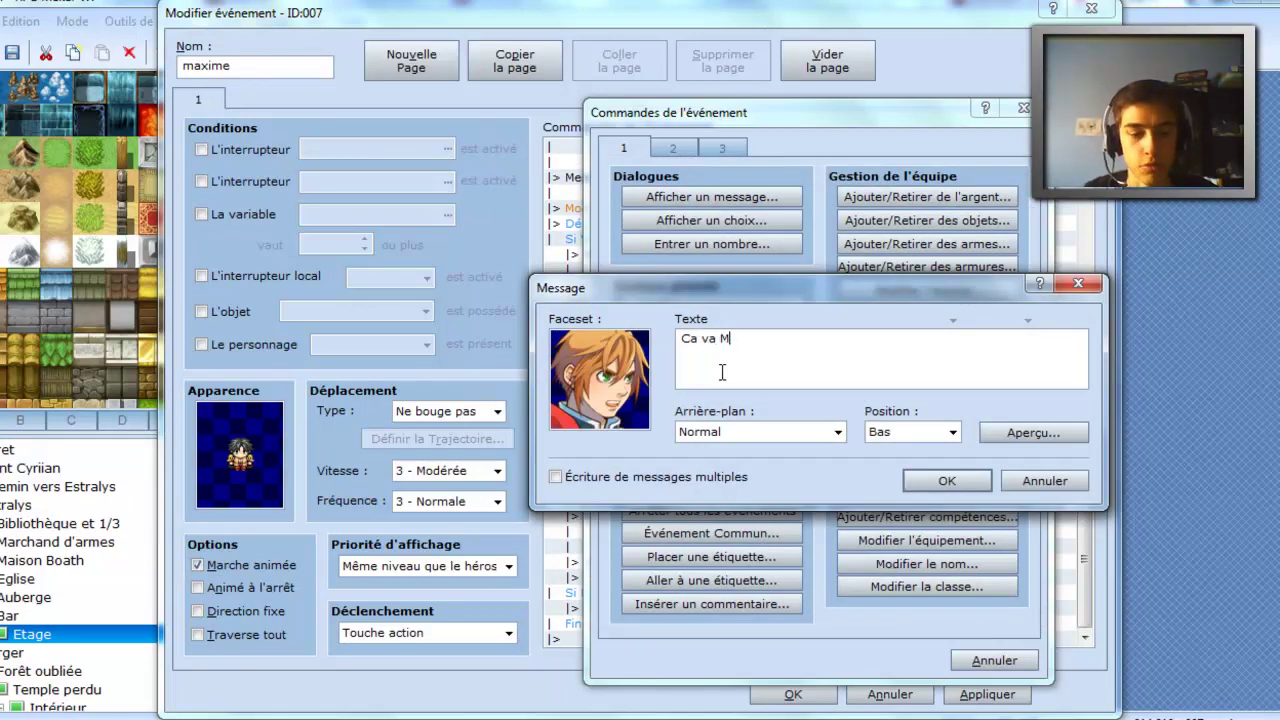
pyautogui.write('xime?!')
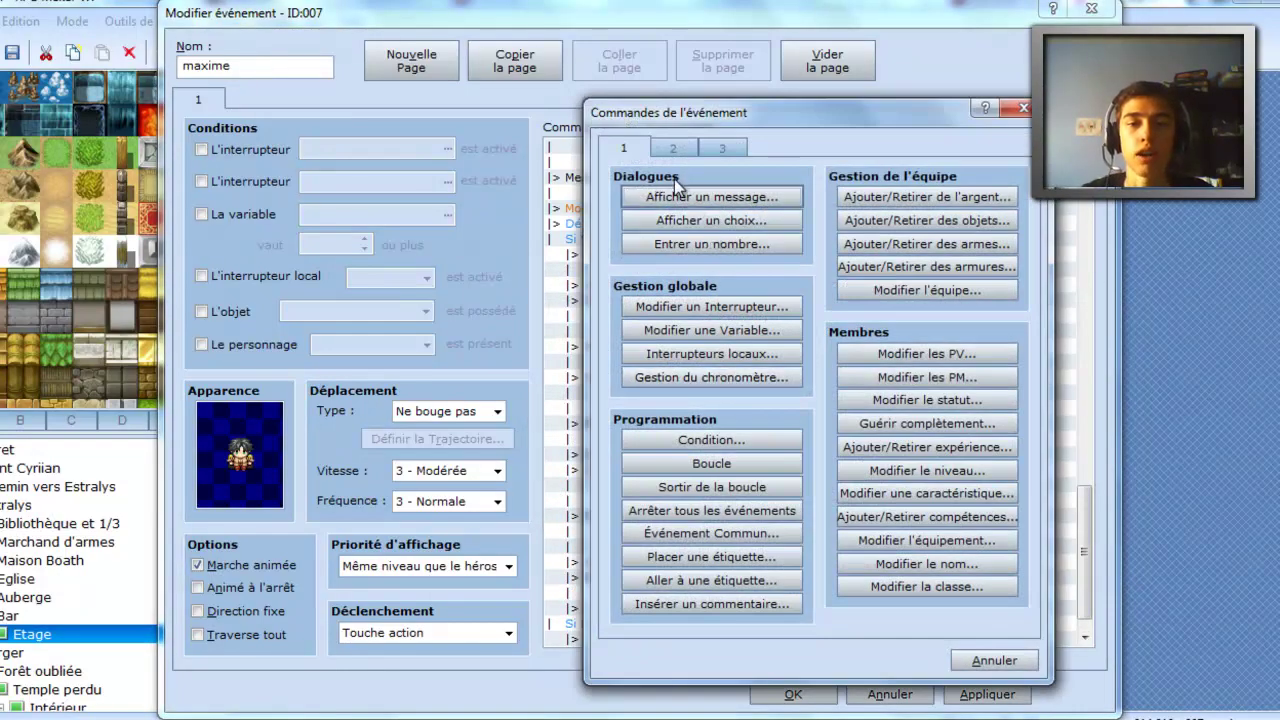
# - Add a reply message with the maxime face and the text "Heu... Oui, pourquoi?!"
pyautogui.click(676, 193)
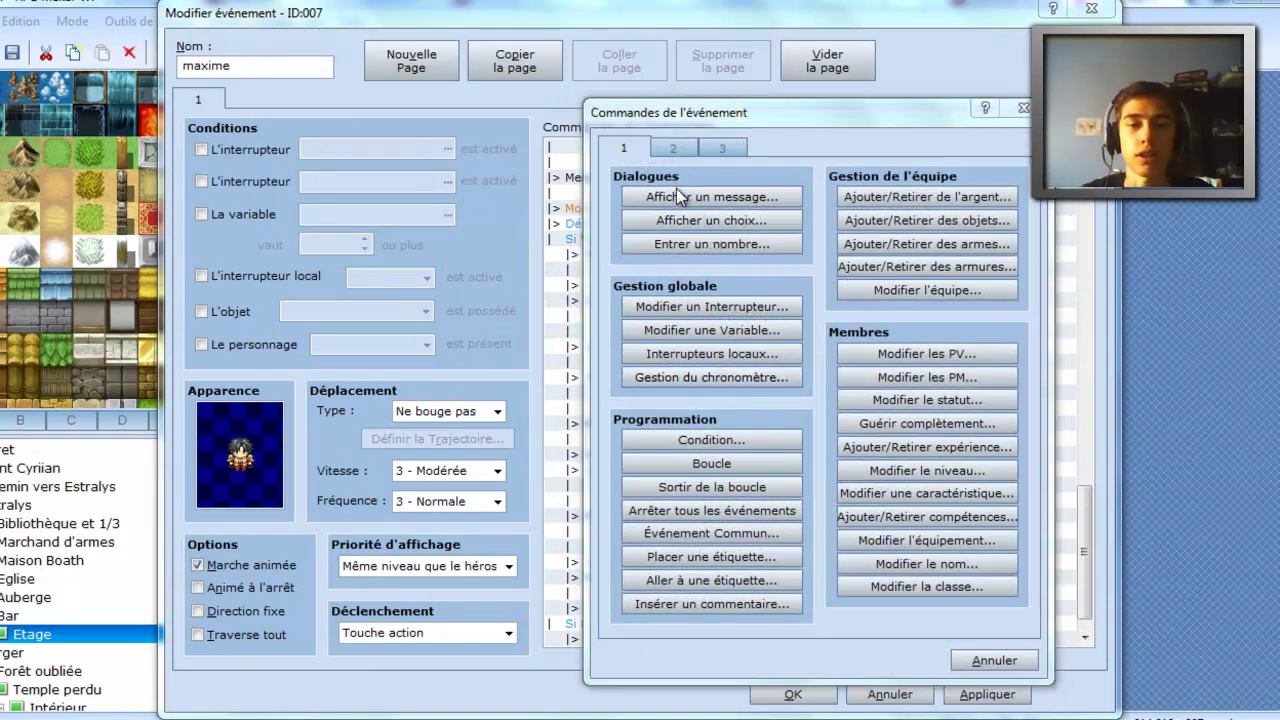
pyautogui.doubleClick(600, 382)
pyautogui.click(583, 280)
pyautogui.click(640, 245)
pyautogui.doubleClick(759, 273)
pyautogui.write('Heu... Oui, pourquoi?!')
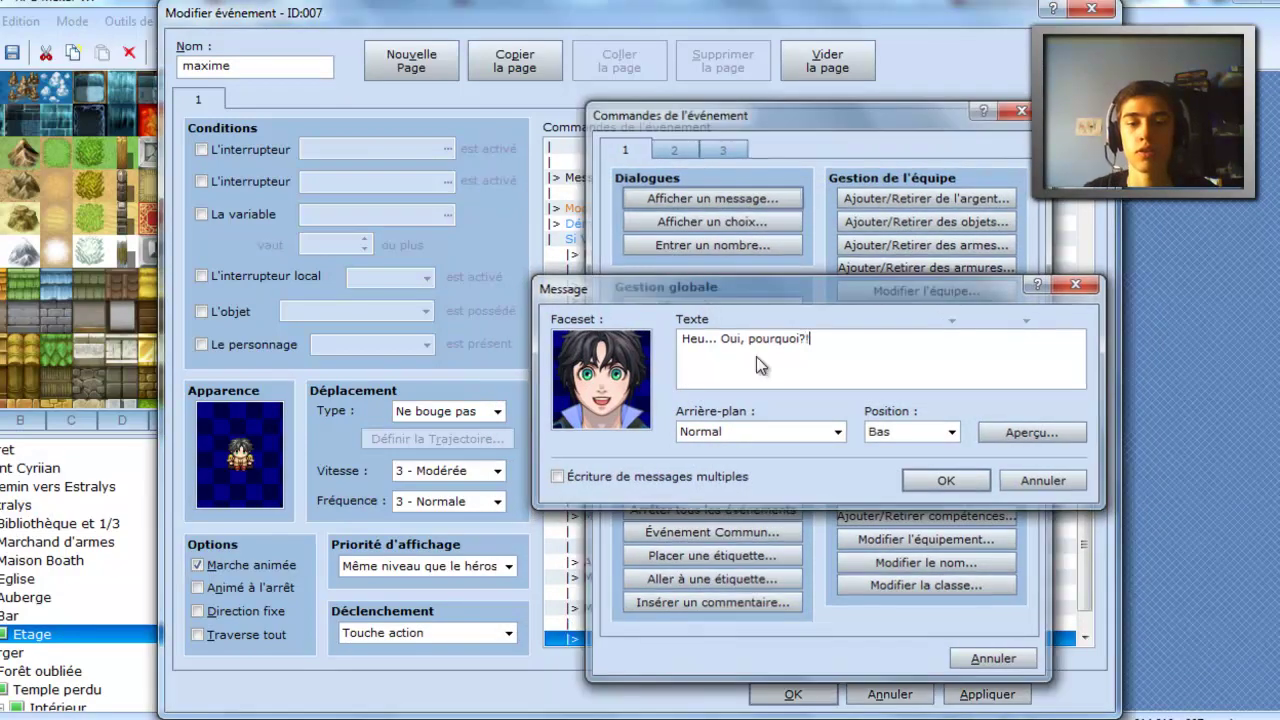
pyautogui.hotkey('ctrl', 'Return')
# - Add a message with the véniane face, starting "Merci encore, cet homme me poursuit depuis très longtemps, j'essaye de me cacher comme"
pyautogui.doubleClick(756, 356)
pyautogui.click(667, 196)
pyautogui.doubleClick(609, 378)
pyautogui.click(566, 247)
pyautogui.click(566, 260)
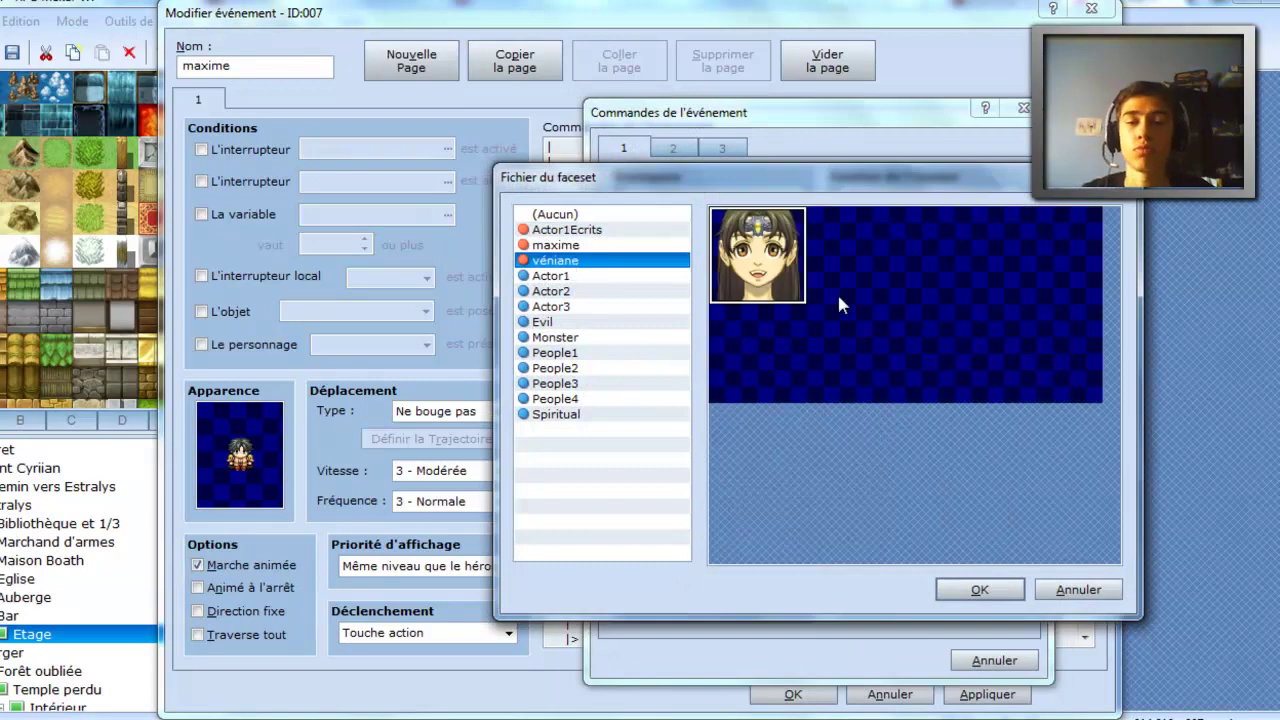
pyautogui.doubleClick(789, 300)
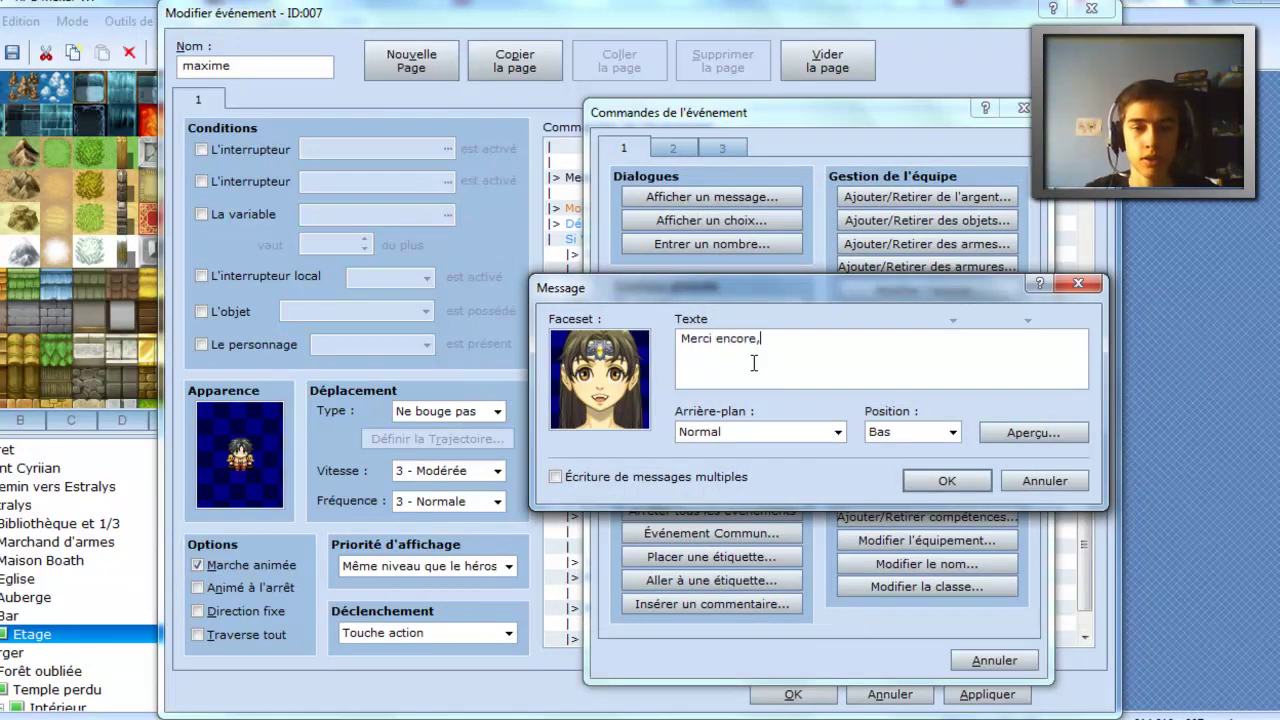
pyautogui.write('mme ')
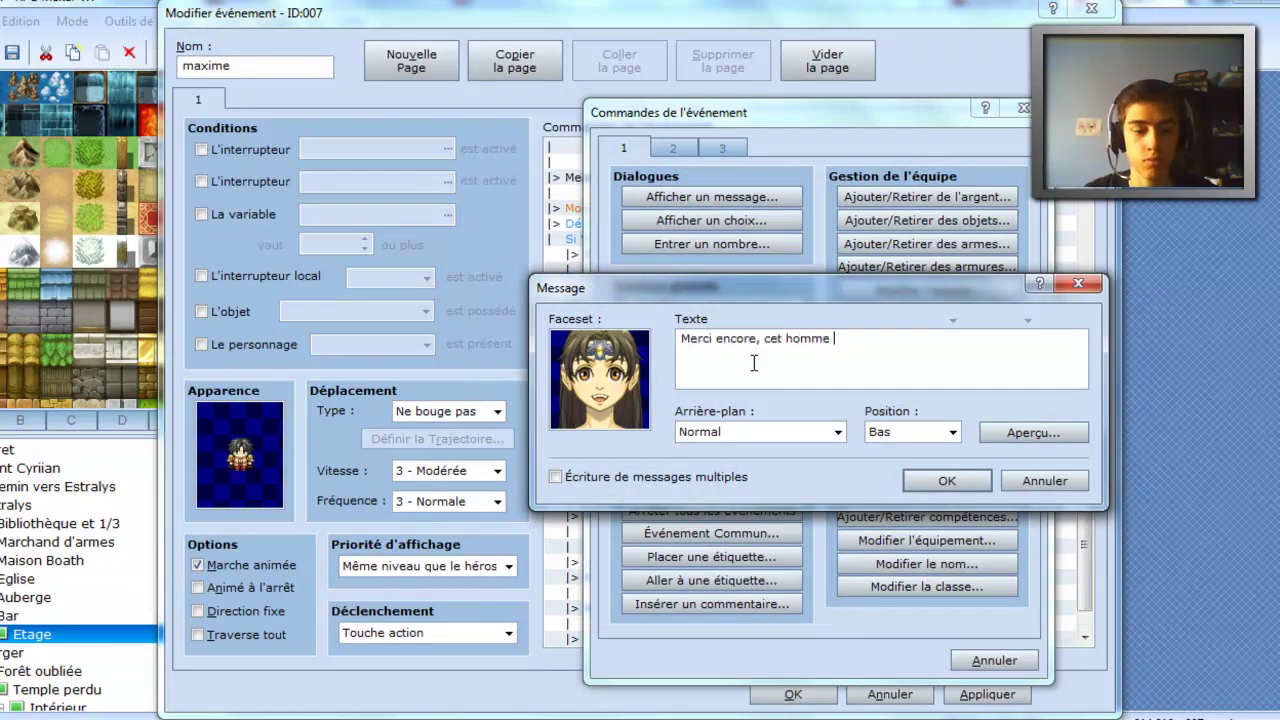
pyautogui.write('me poursuit depui')
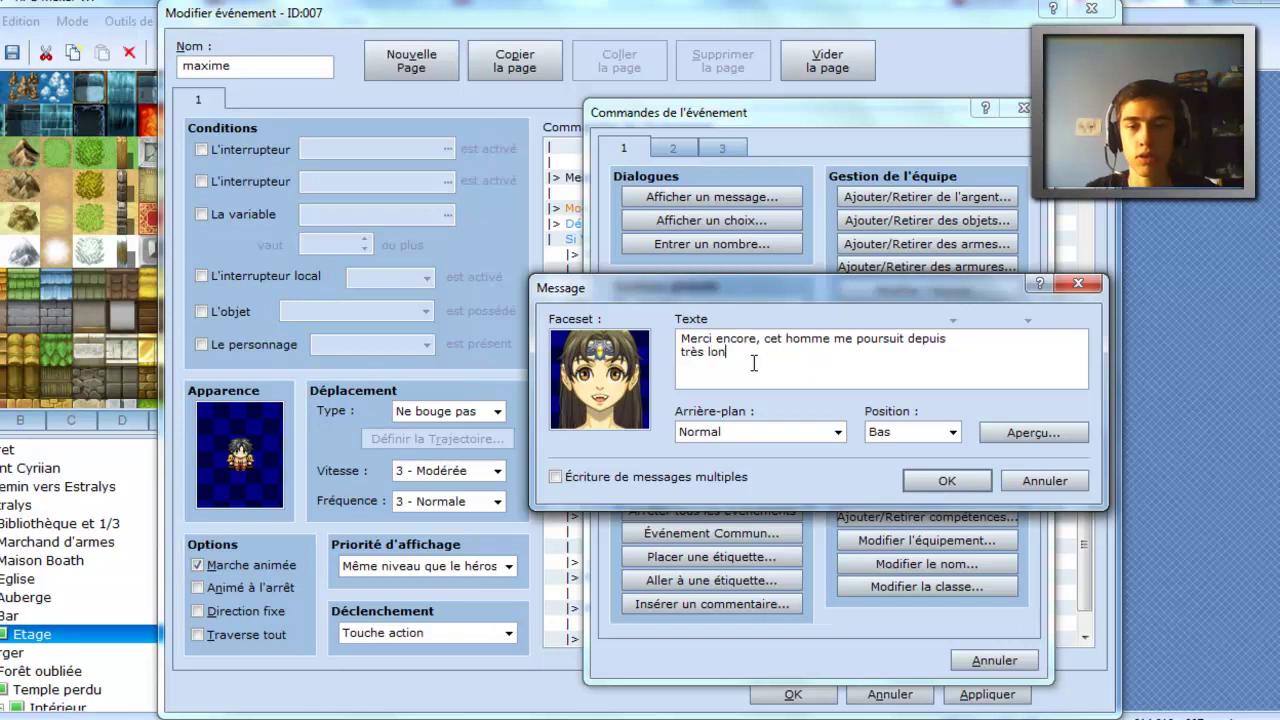
pyautogui.write("s très longtemps, j'essaye de me ch")
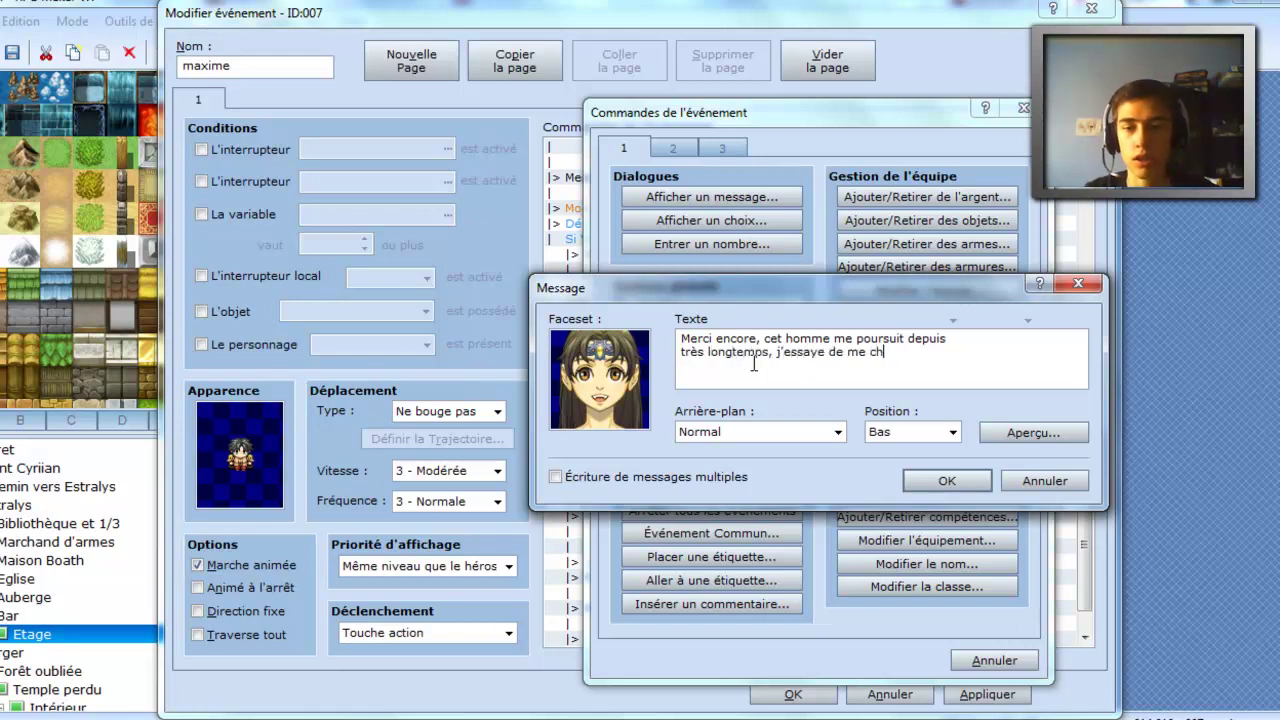
pyautogui.press('BackSpace')
pyautogui.write('acher comme')
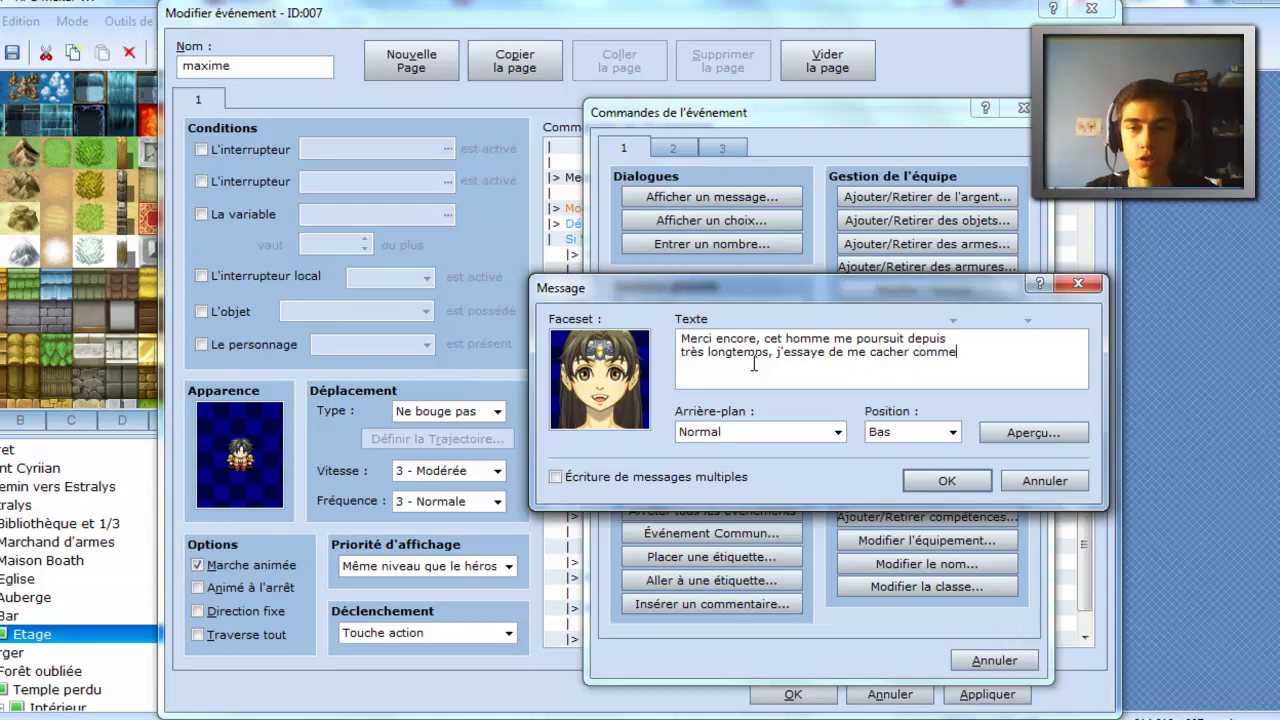
# - Preview the message and rewrap it so "depuis" begins the second line and "cacher comme" the third
pyautogui.click(987, 430)
pyautogui.click(1090, 289)
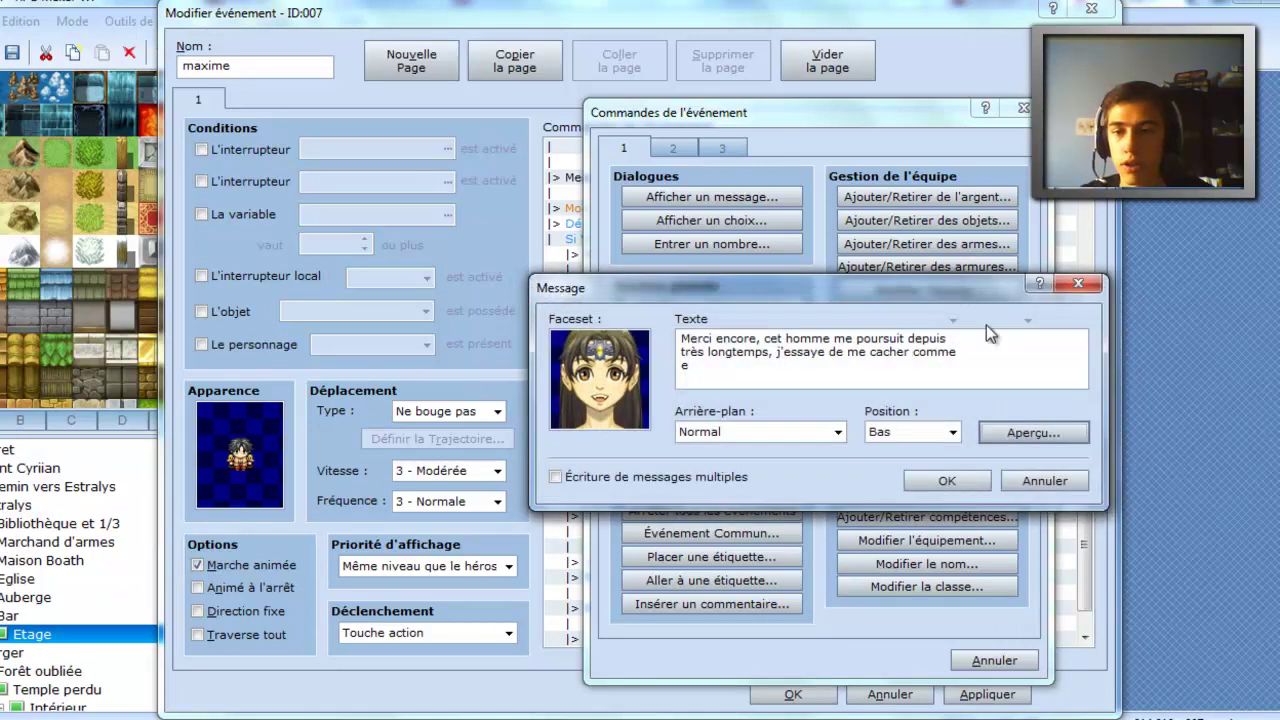
pyautogui.click(1060, 437)
pyautogui.click(1088, 287)
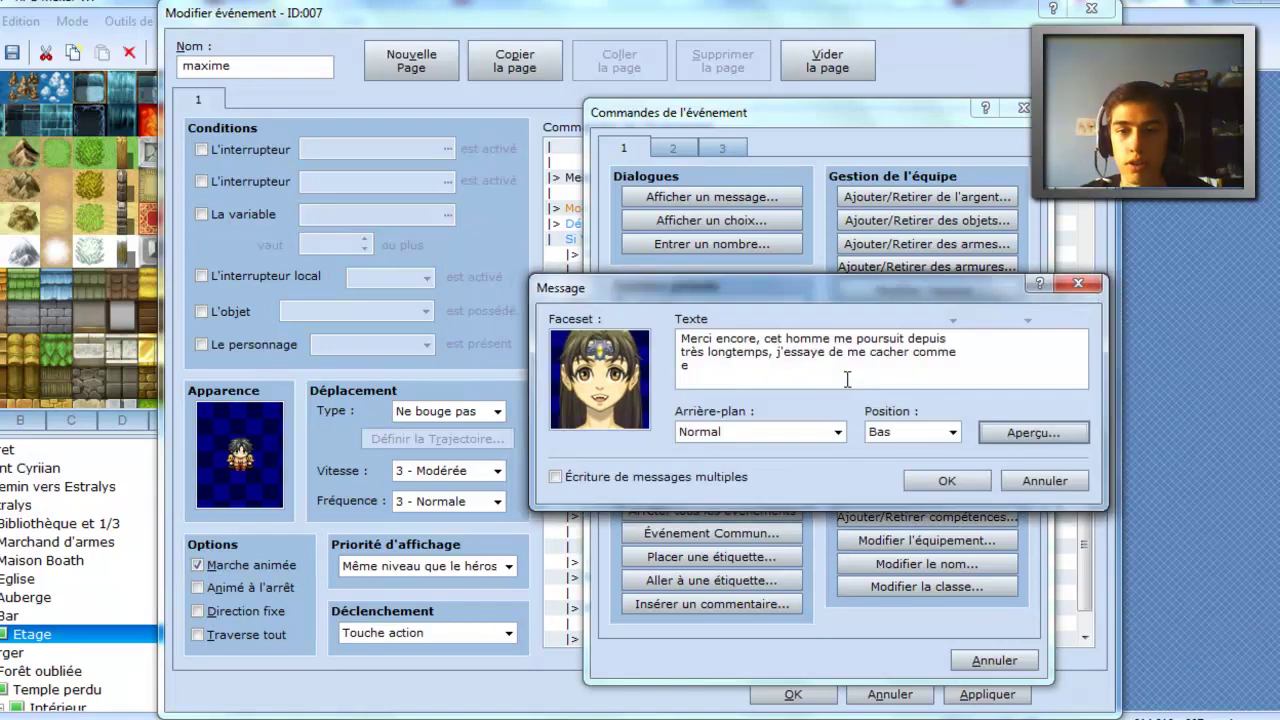
pyautogui.click(910, 338)
pyautogui.press('Return')
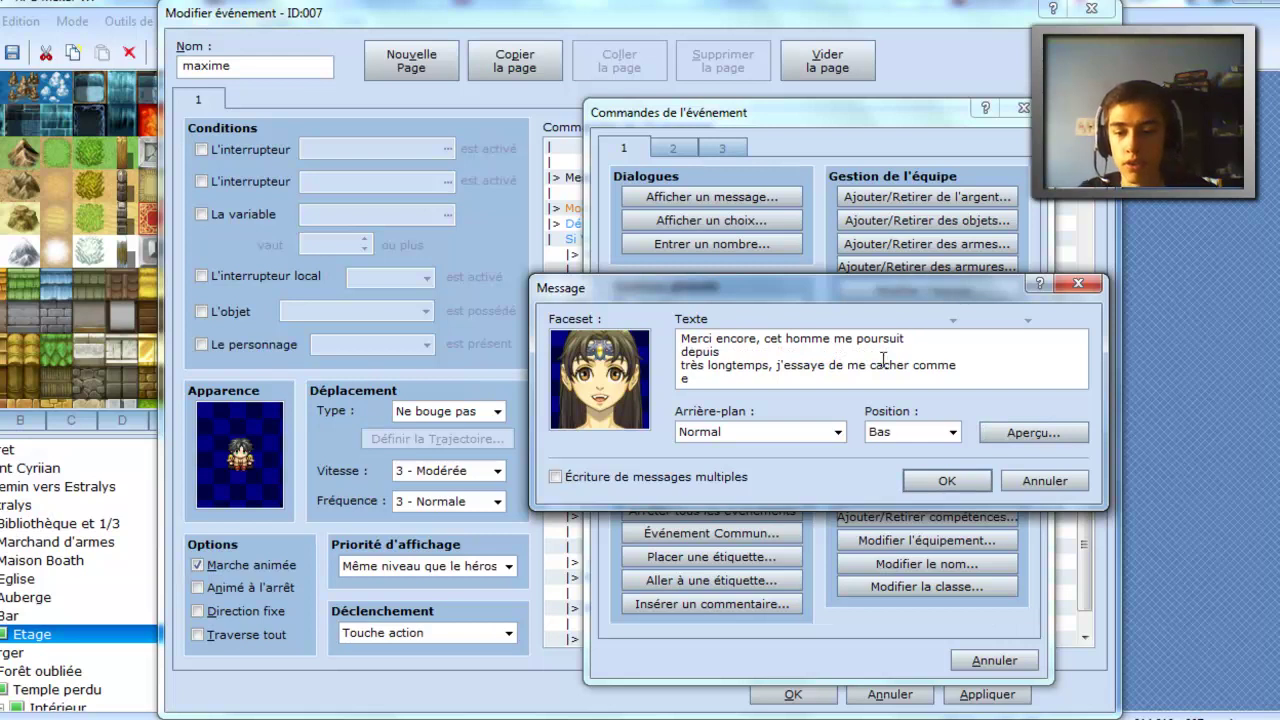
pyautogui.press('Delete')
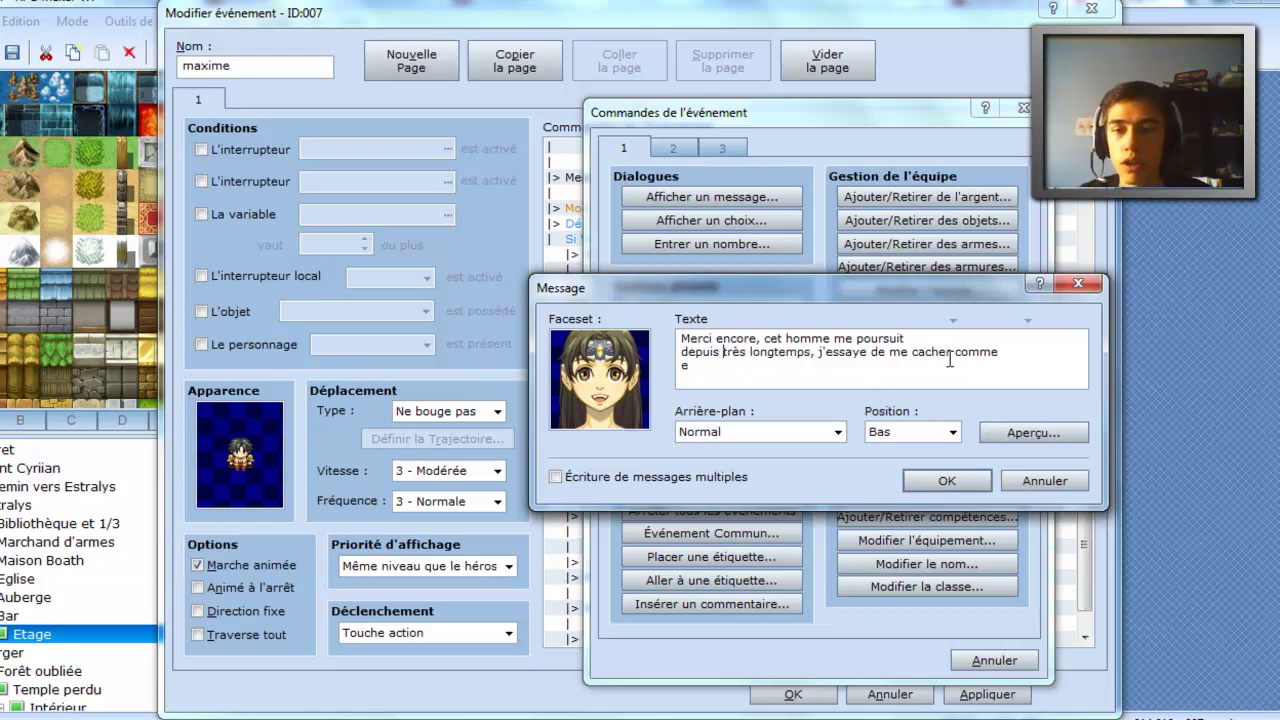
pyautogui.press('Return')
pyautogui.press('Delete')
# - Complete Véniane's message with "je peux, mais il me" and a fourth line "retrouve à chaque fois!"
pyautogui.click(920, 376)
pyautogui.press('BackSpace')
pyautogui.press('BackSpace')
pyautogui.write('je peux, Gma')
pyautogui.press('BackSpace')
pyautogui.press('BackSpace')
pyautogui.press('BackSpace')
pyautogui.write('mais il e')
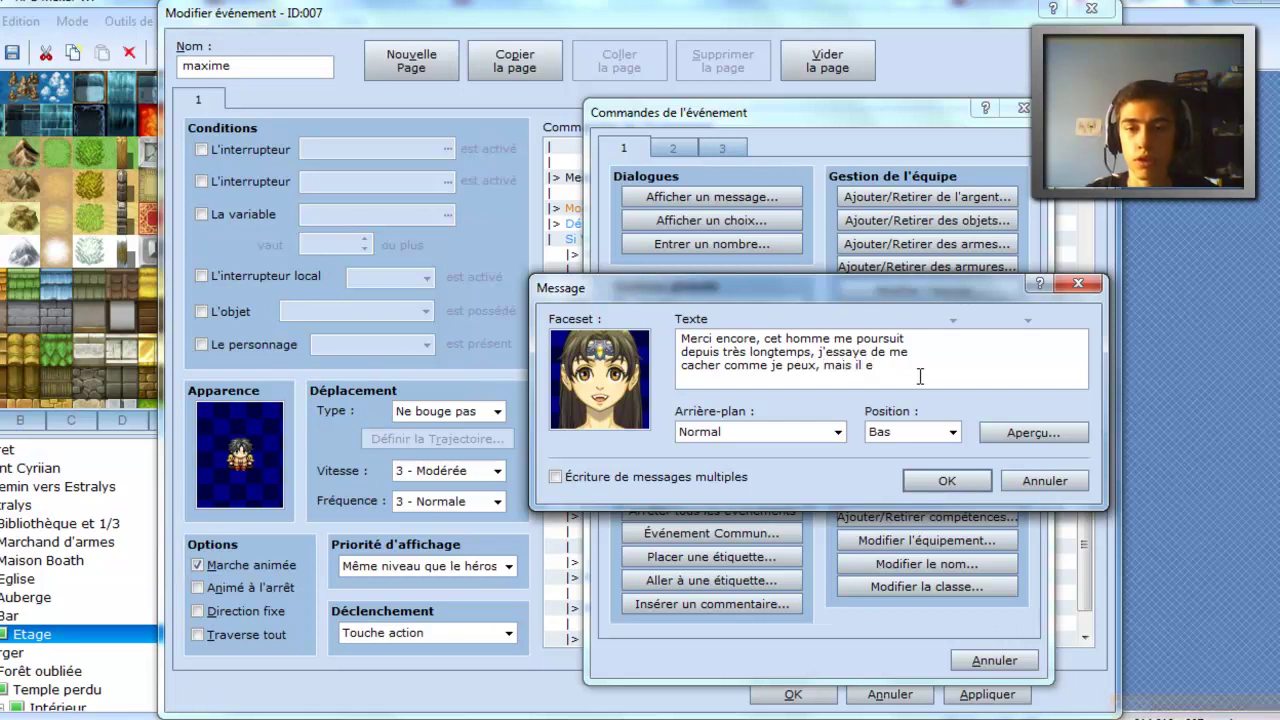
pyautogui.write('m')
pyautogui.press('BackSpace')
pyautogui.press('BackSpace')
pyautogui.write('me je peux, mais il me retrouve à chaque fois!')
pyautogui.hotkey('ctrl', 'Return')
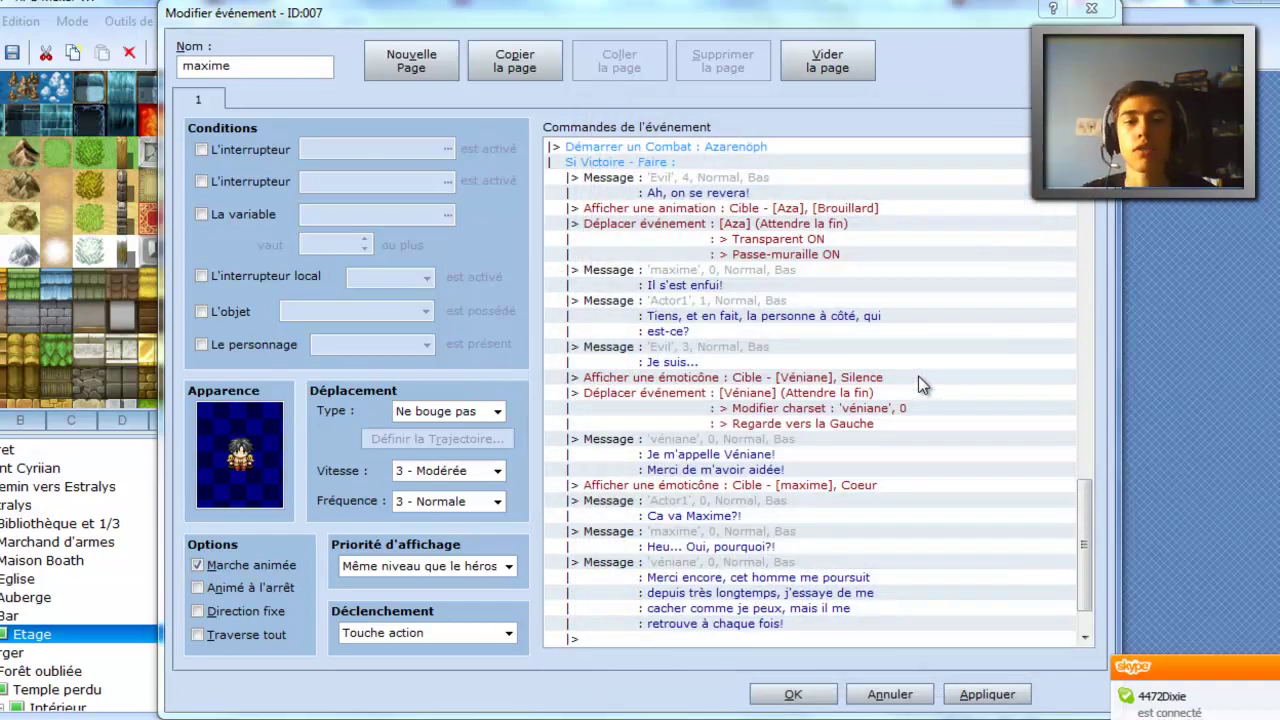
# - Create a message after Véniane's explanation with the blonde ponytailed face from Actor1
pyautogui.press('Return')
pyautogui.click(708, 198)
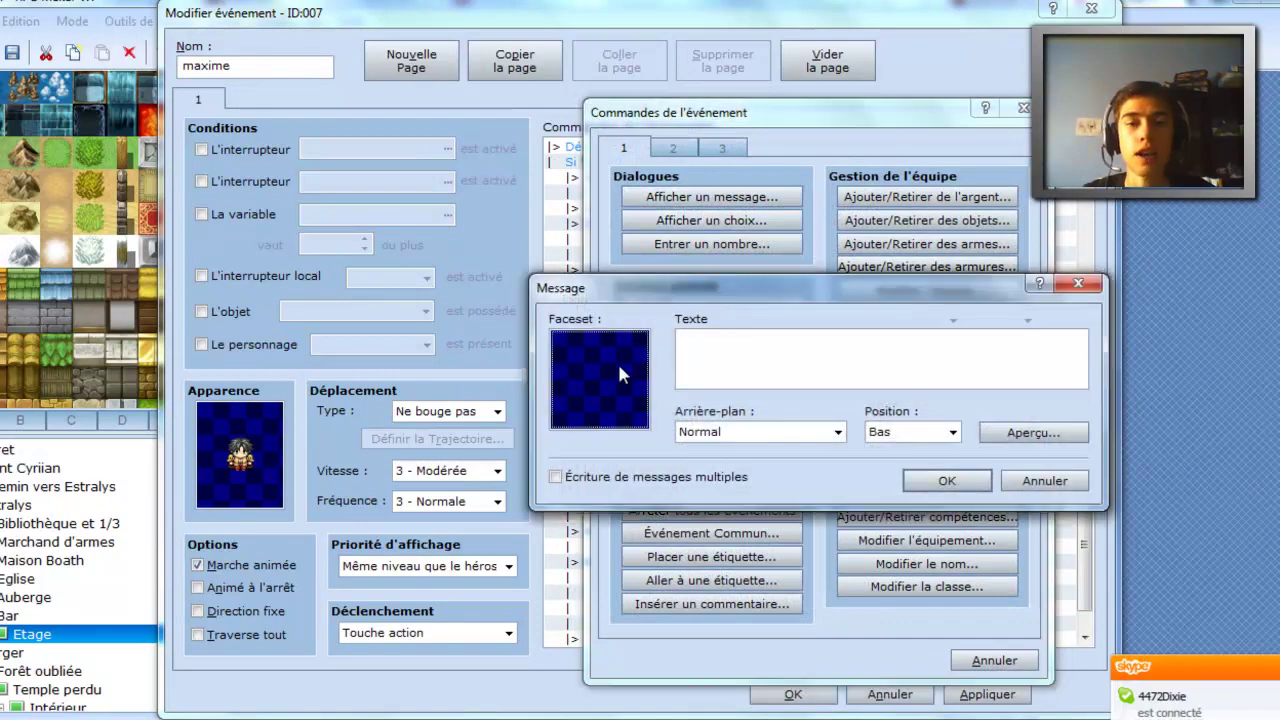
pyautogui.doubleClick(619, 367)
pyautogui.click(600, 276)
pyautogui.doubleClick(855, 255)
# - Set the blonde character's message to the two lines "Mais, que te veut-t'il?!" and "Tu n'as rien de spécial à te reprocher!"
pyautogui.write('Mais, que ')
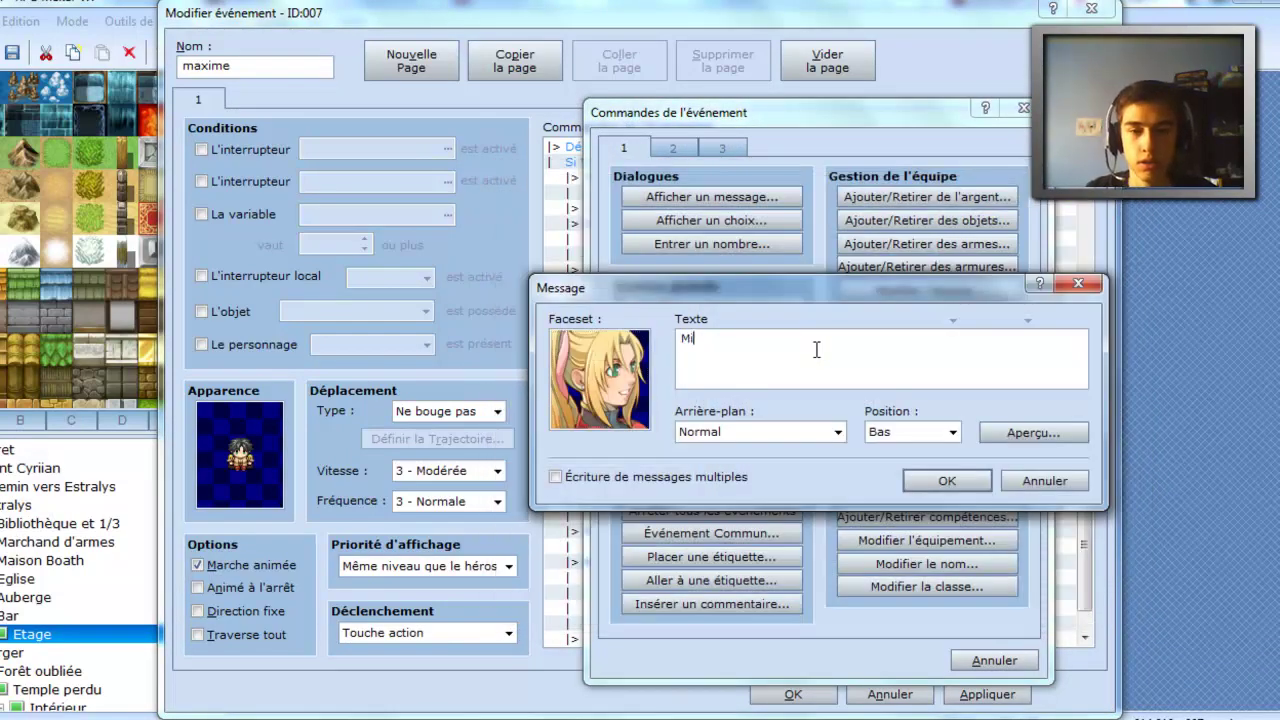
pyautogui.write('te veux(tu')
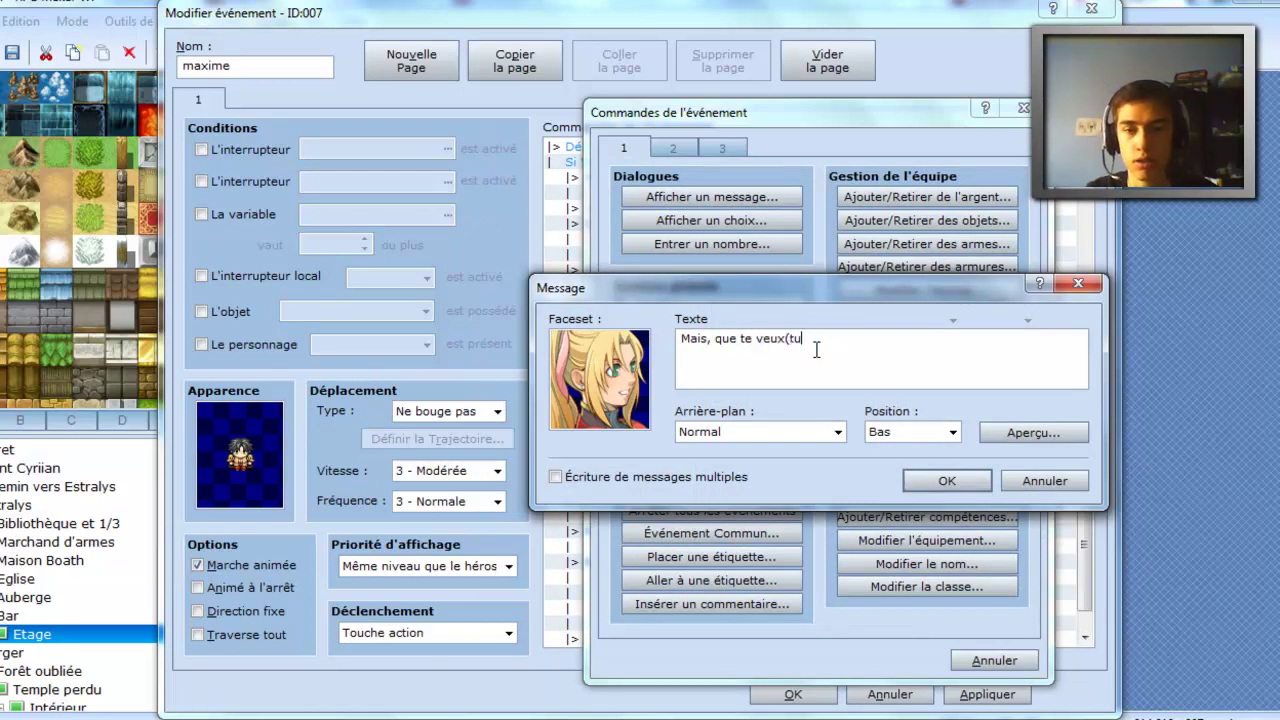
pyautogui.press('BackSpace')
pyautogui.press('BackSpace')
pyautogui.press('BackSpace')
pyautogui.press('BackSpace')
pyautogui.write('t-tu')
pyautogui.press('BackSpace')
pyautogui.press('BackSpace')
pyautogui.write("t'il")
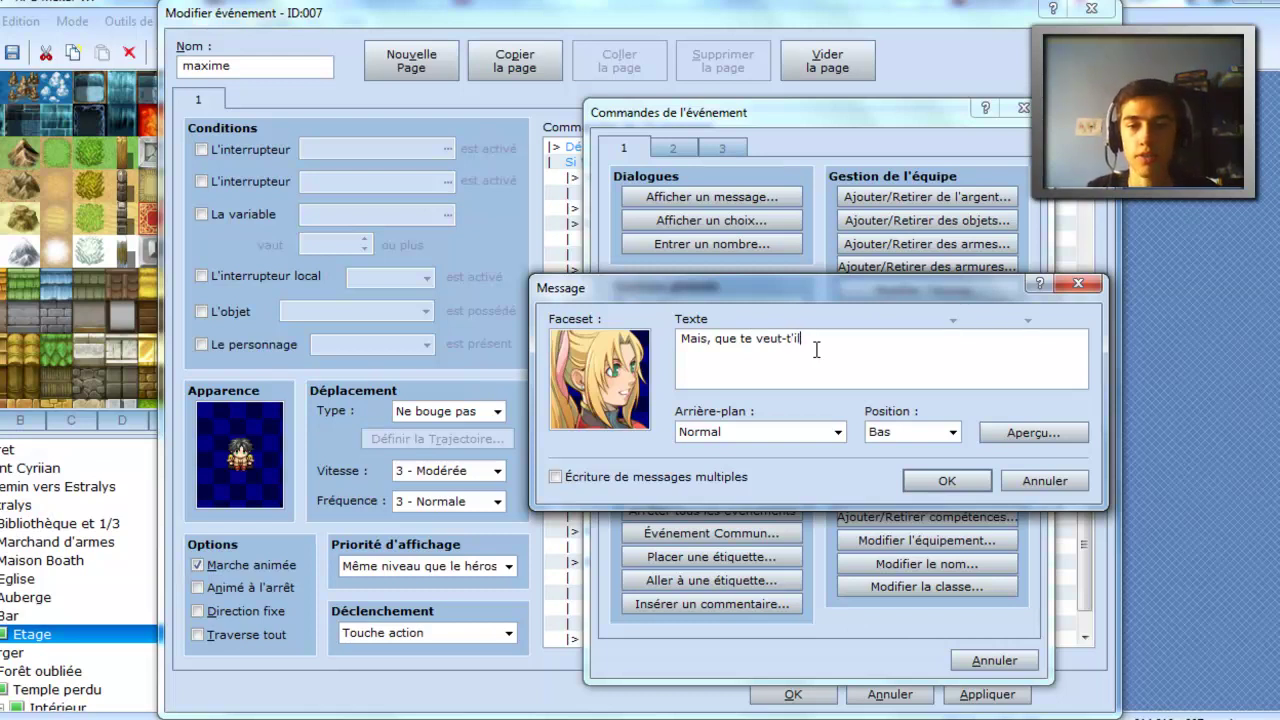
pyautogui.write(' ?')
pyautogui.press('BackSpace')
pyautogui.press('BackSpace')
pyautogui.write('?!')
pyautogui.press('Return')
pyautogui.write("Tu n'as rien de spécial à te reprocher!")
pyautogui.hotkey('ctrl', 'Return')
# - Add a véniane-face message with the lines "Je ne sais pas trop, mais désormais," and "il devient violent, j'ai peur toute seule..."
pyautogui.press('Return')
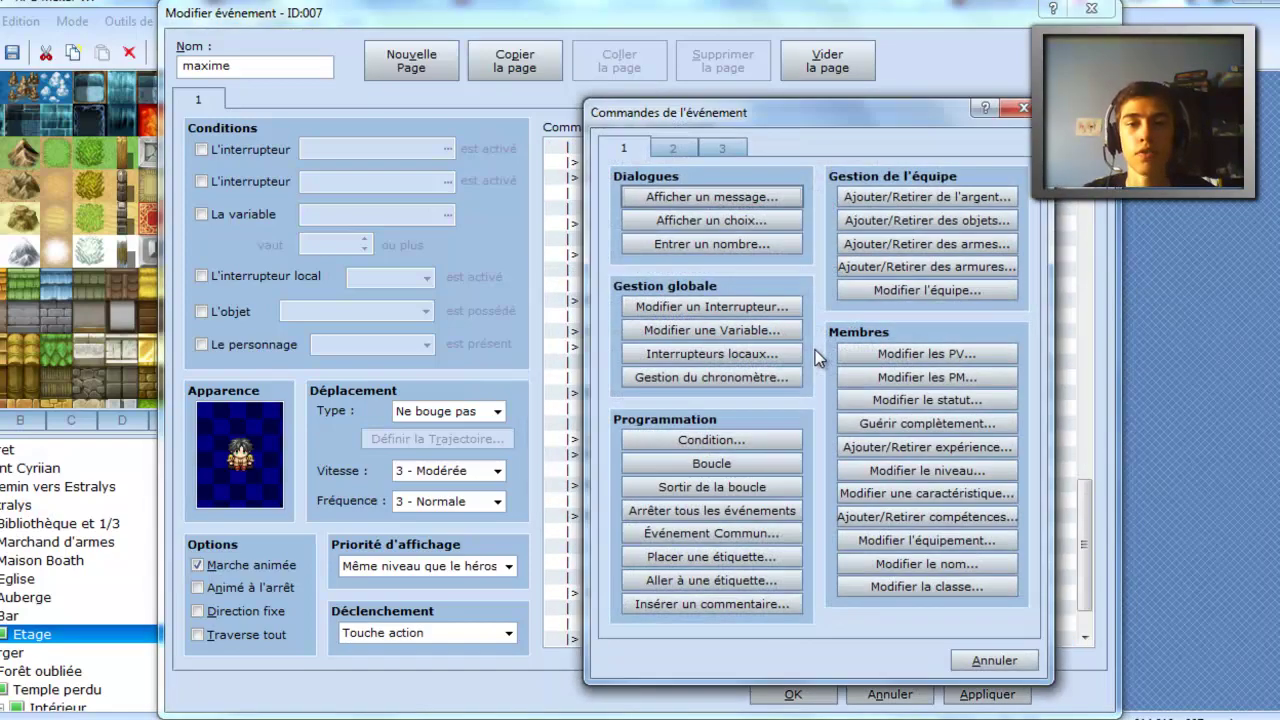
pyautogui.click(720, 200)
pyautogui.doubleClick(605, 355)
pyautogui.moveTo(586, 296); pyautogui.dragTo(562, 262)
pyautogui.doubleClick(756, 244)
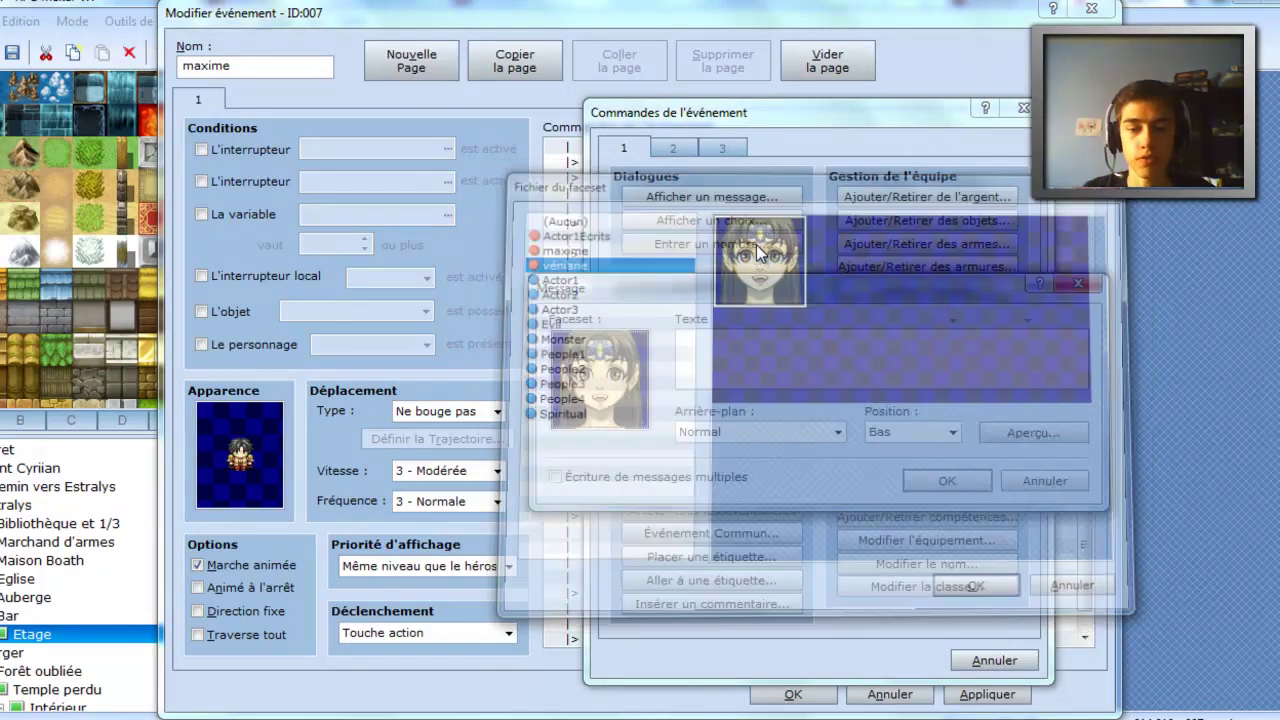
pyautogui.write('Je ne sa')
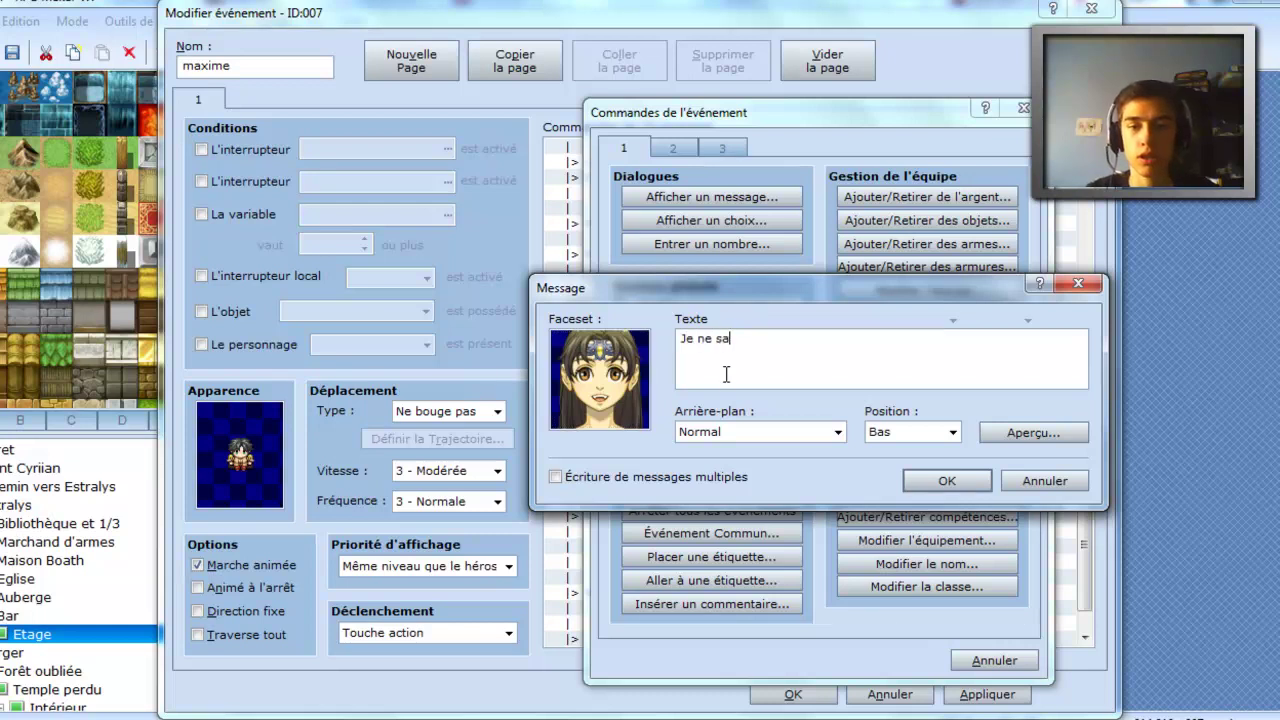
pyautogui.write('is pas trop, mais désormais,')
pyautogui.press('Return')
pyautogui.write("il devient violent, j'ai peur ")
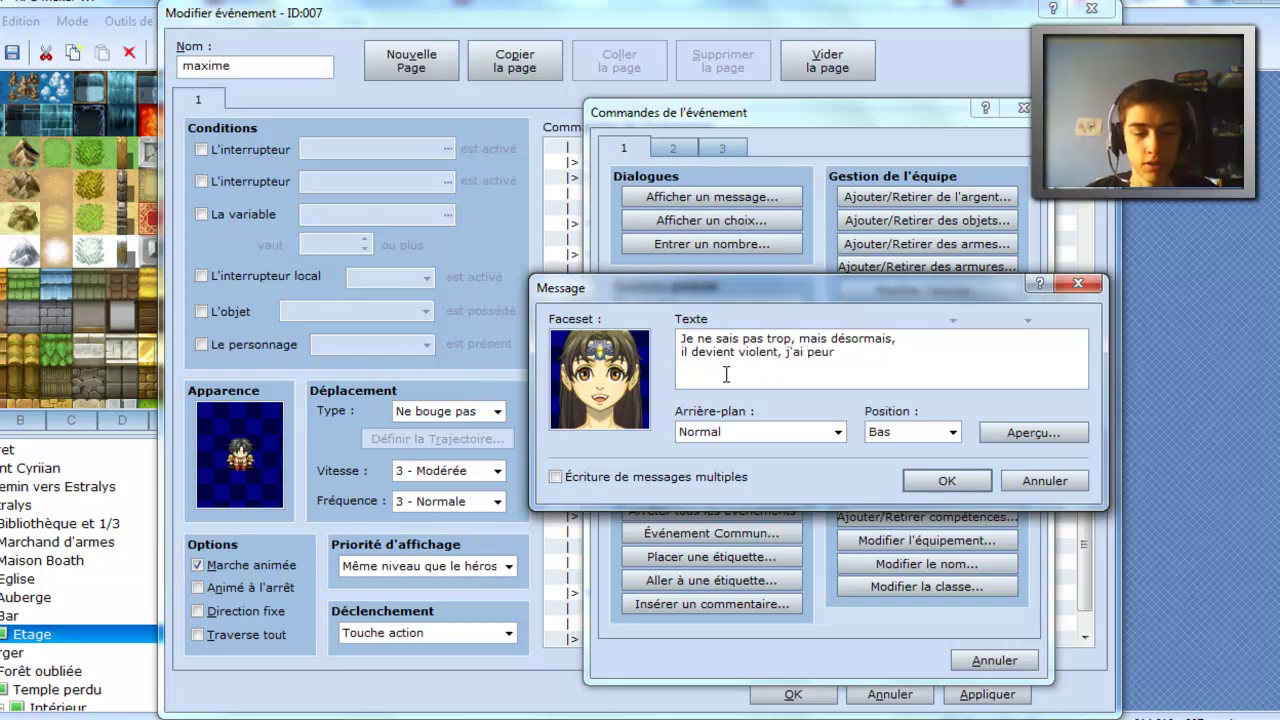
pyautogui.write('toute seule...')
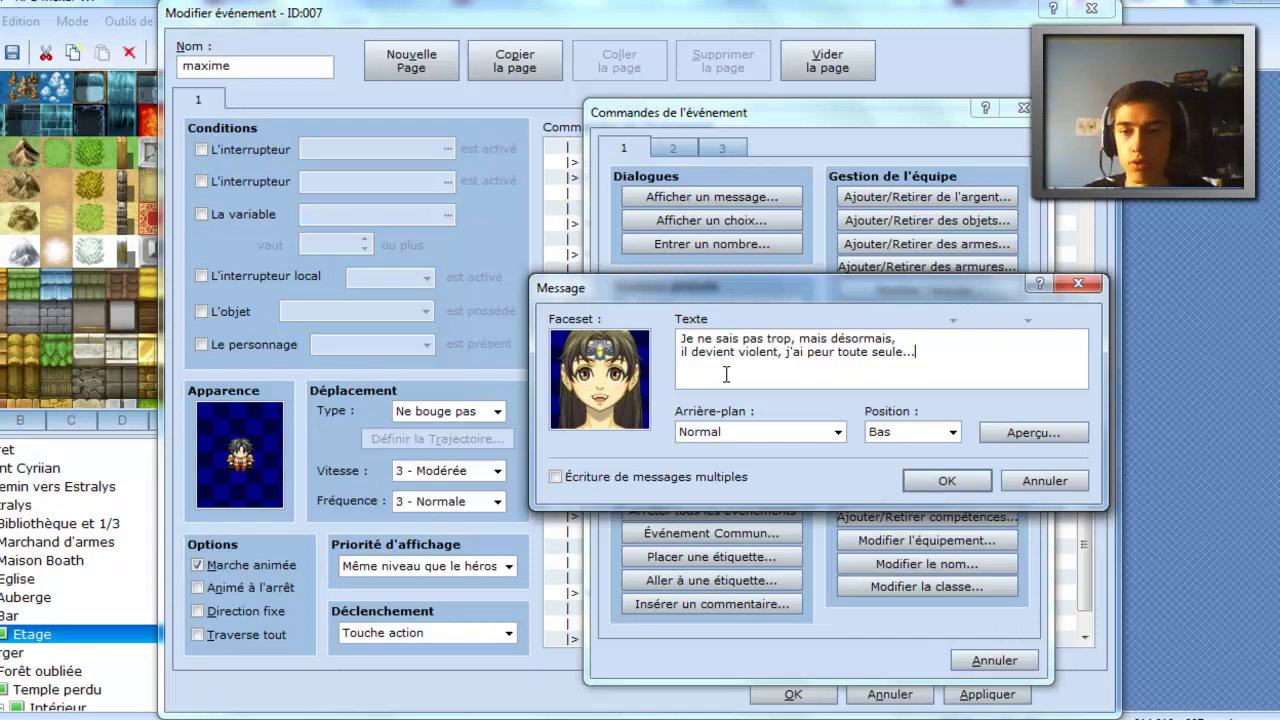
# - Preview Véniane's reply and move "seule..." onto a third line
pyautogui.click(1033, 432)
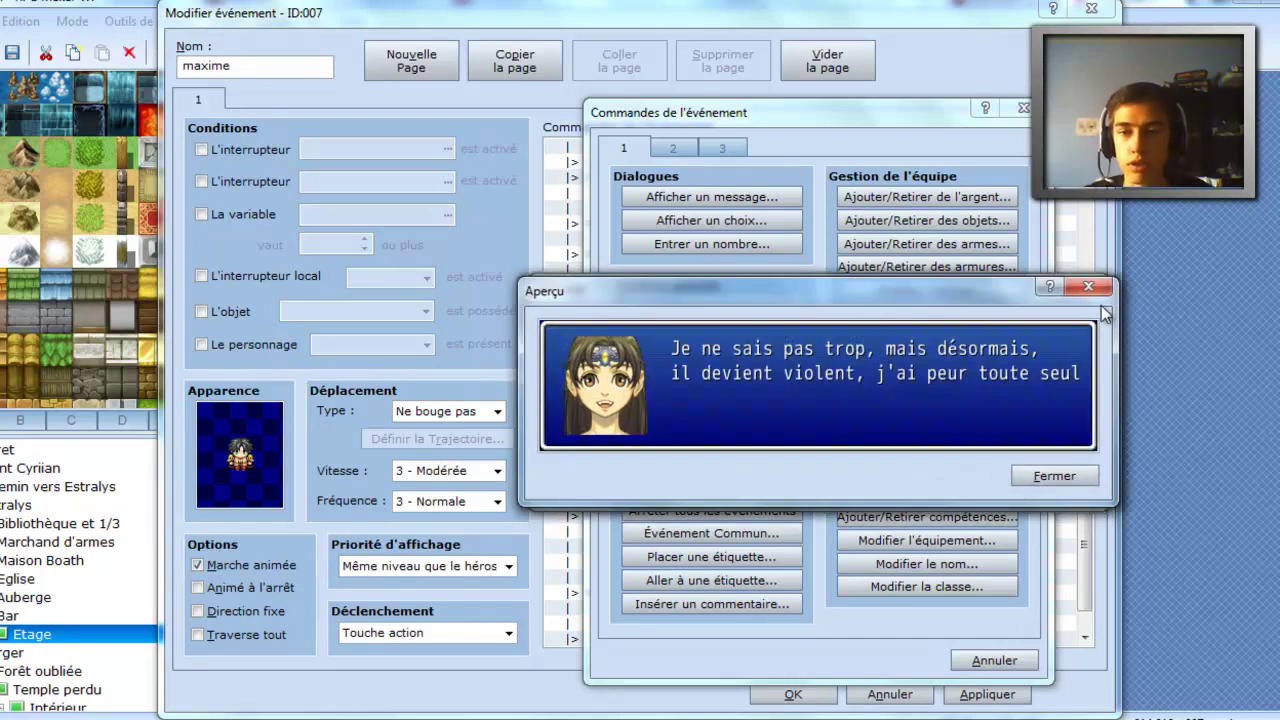
pyautogui.click(1088, 288)
pyautogui.click(857, 362)
pyautogui.press('Return')
pyautogui.press('Right')
pyautogui.press('Right')
pyautogui.press('Right')
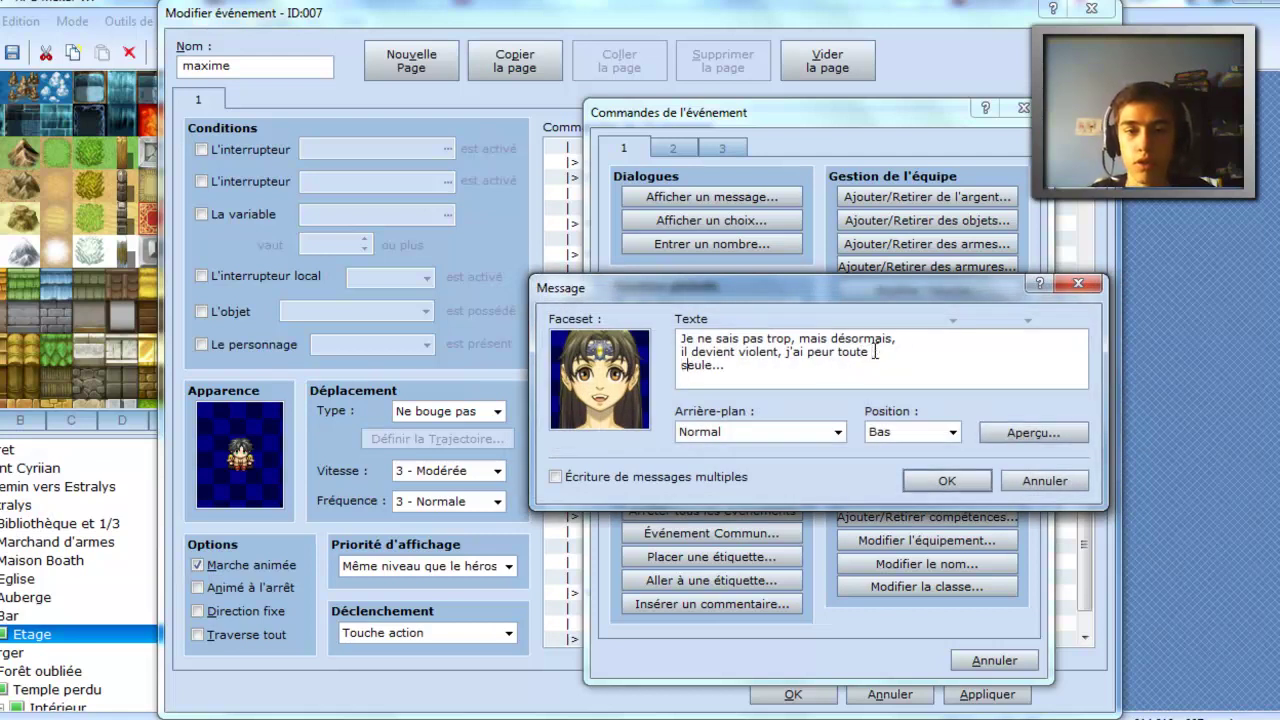
# - Append "Puis-je me joindre à vous?" to the third line and add the line "Vous semblez être des personnes de"
pyautogui.write('Pui')
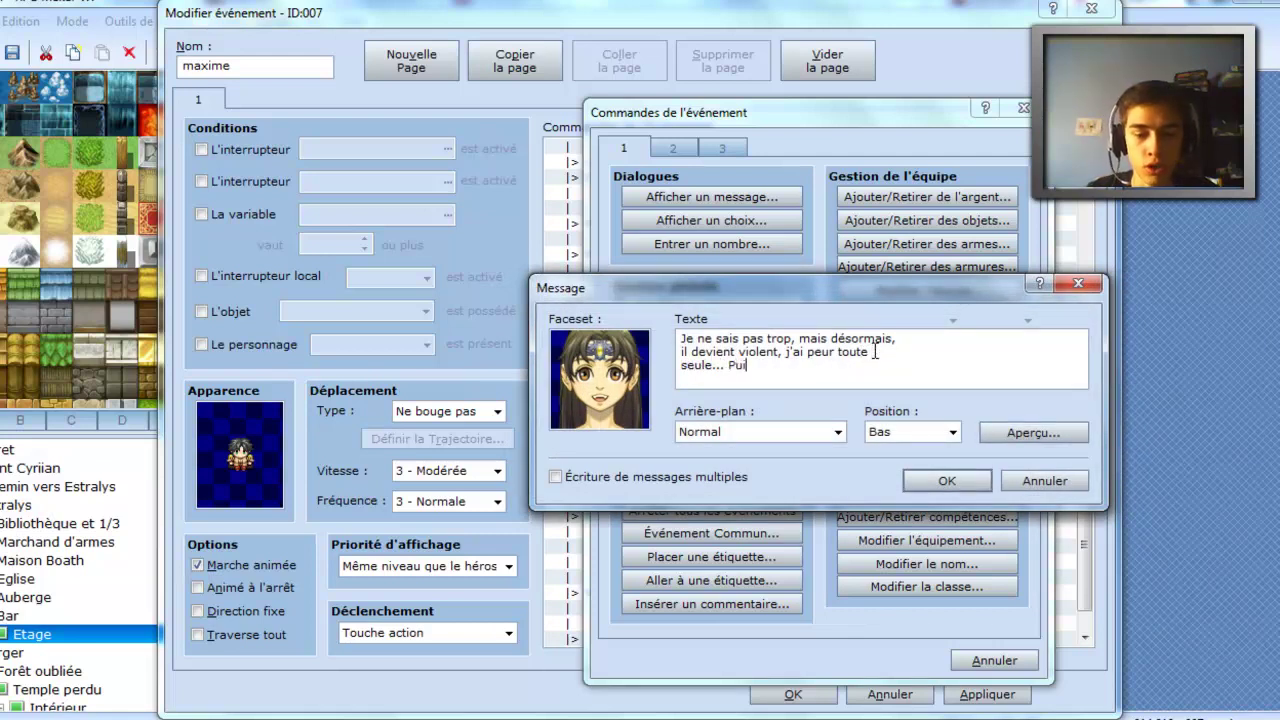
pyautogui.write('s-je me')
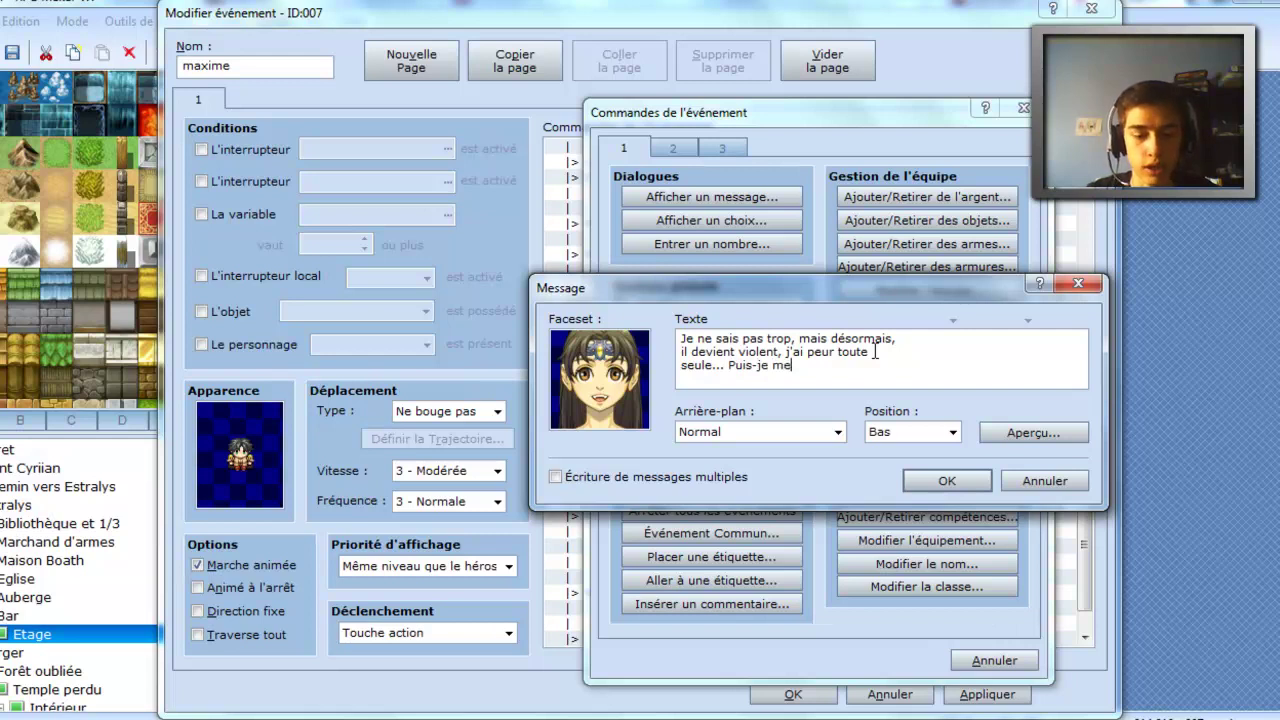
pyautogui.write(' joindre à vous?')
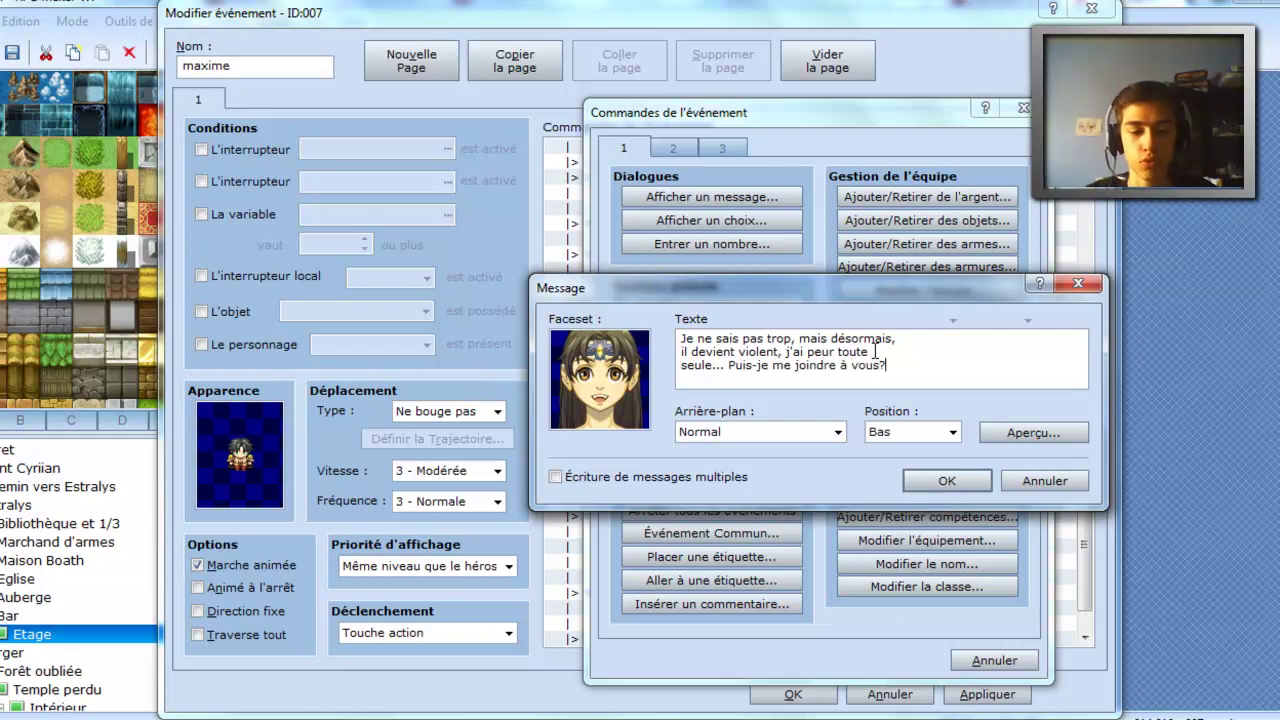
pyautogui.press('Return')
pyautogui.write('Vous ')
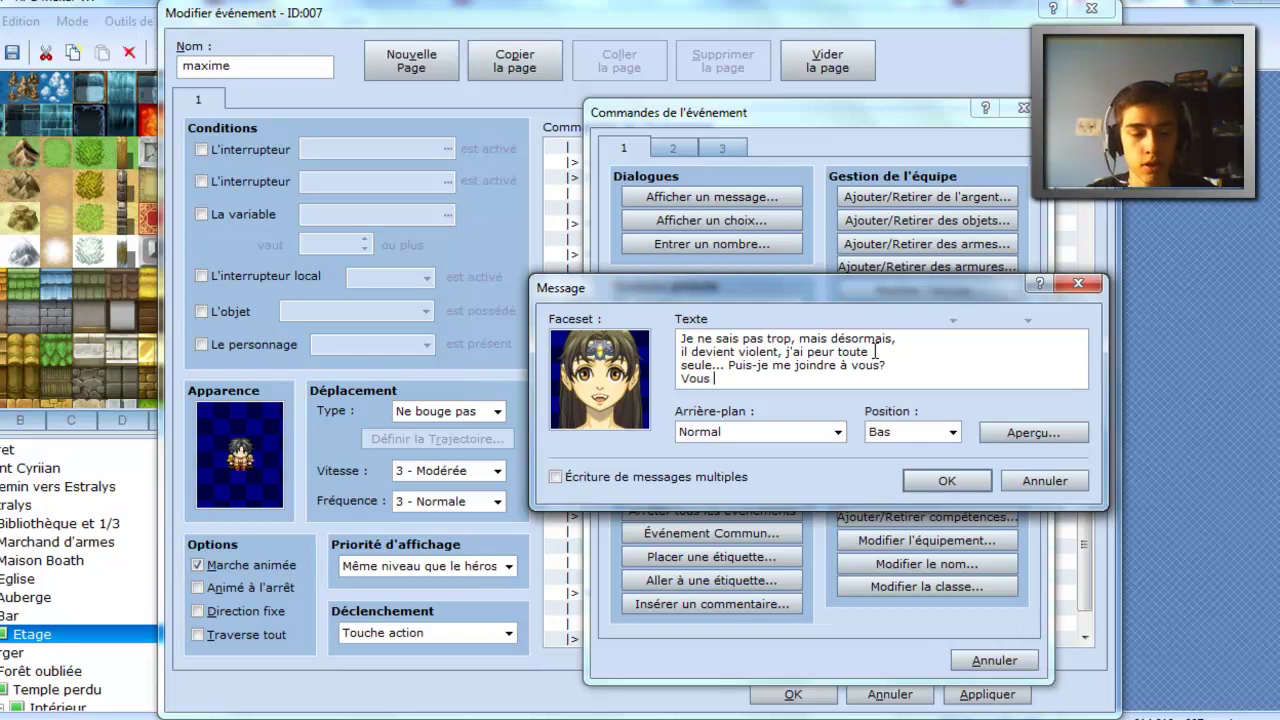
pyautogui.write('semblez ')
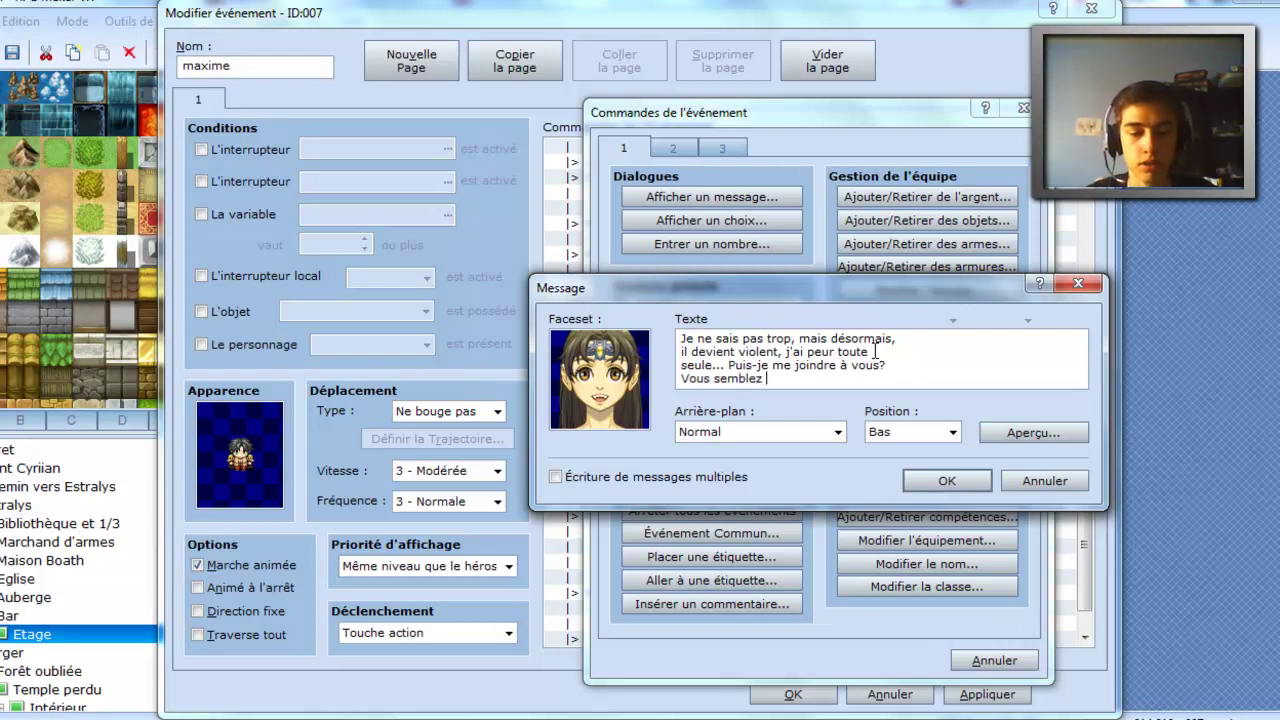
pyautogui.write('être de')
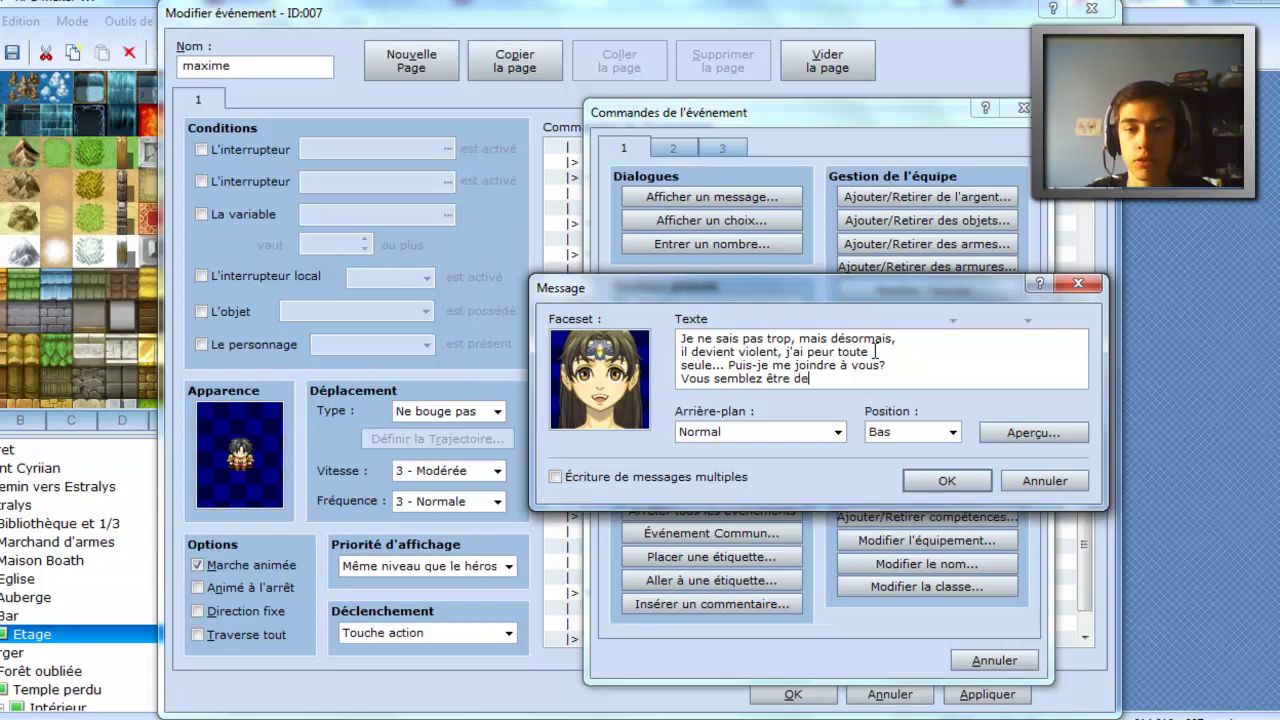
pyautogui.write('s personnes de')
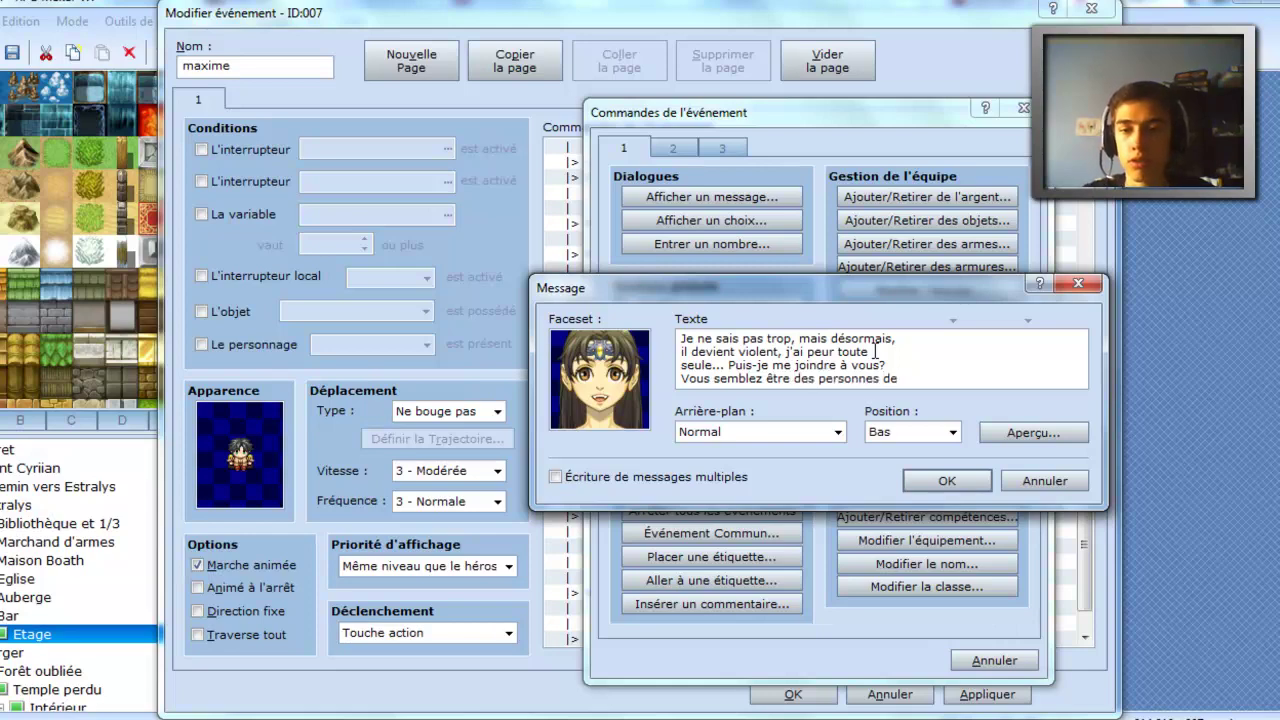
# - Preview the message, enable writing of multiple messages, and add "confiance!" as a fifth line
pyautogui.click(1033, 432)
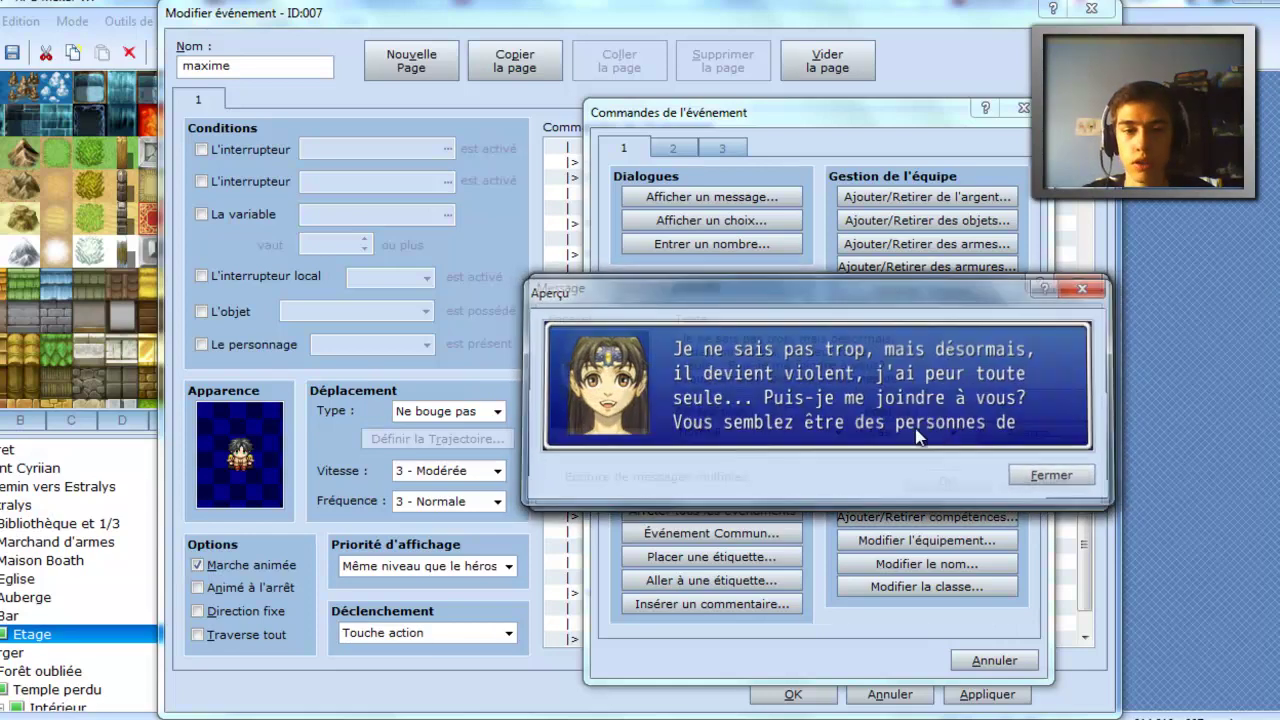
pyautogui.press('Escape')
pyautogui.click(585, 475)
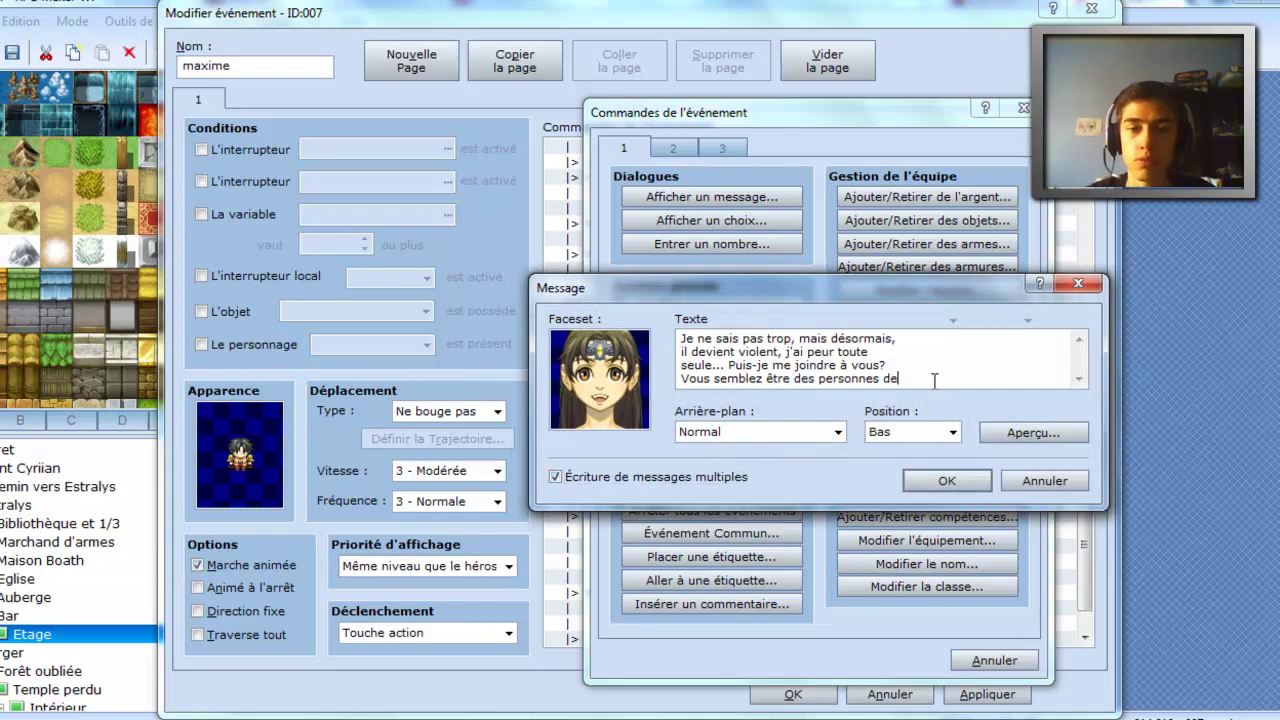
pyautogui.press('Return')
pyautogui.write('confiance!')
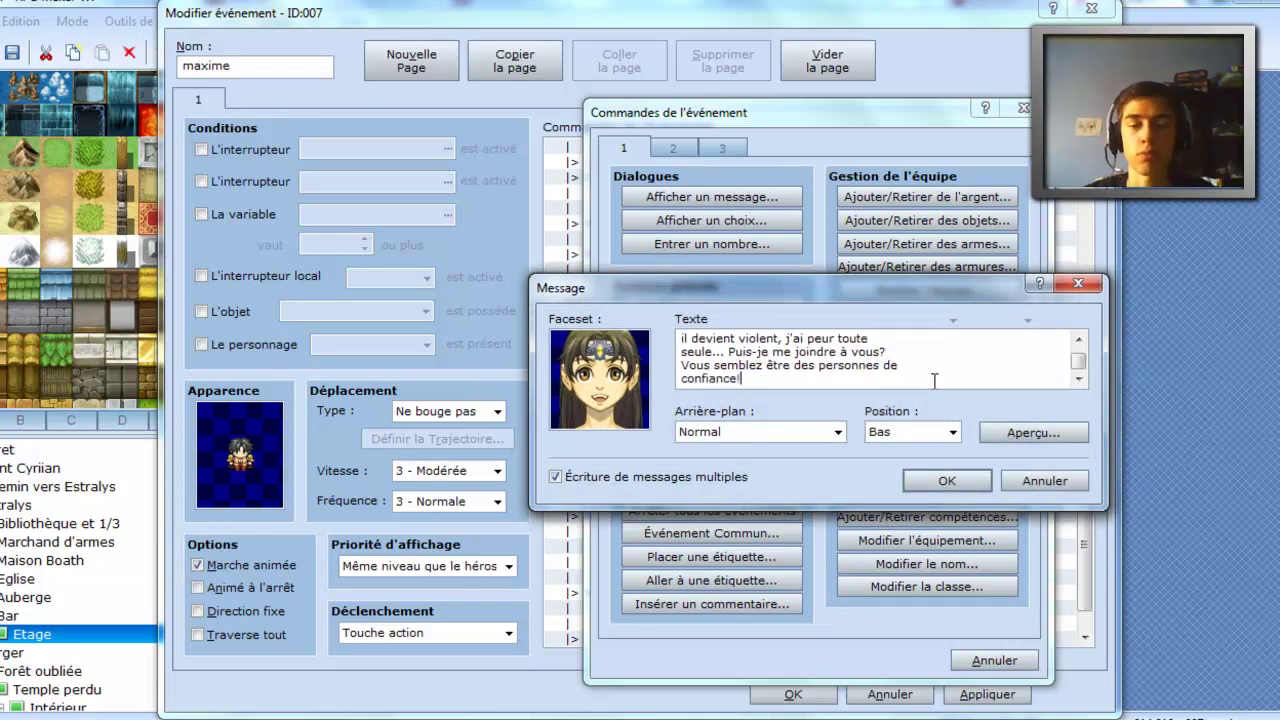
pyautogui.hotkey('ctrl', 'Return')
# - Confirm Véniane's message and add an Actor1-face message reading "Bien sur pas de problème!"
pyautogui.press('Return')
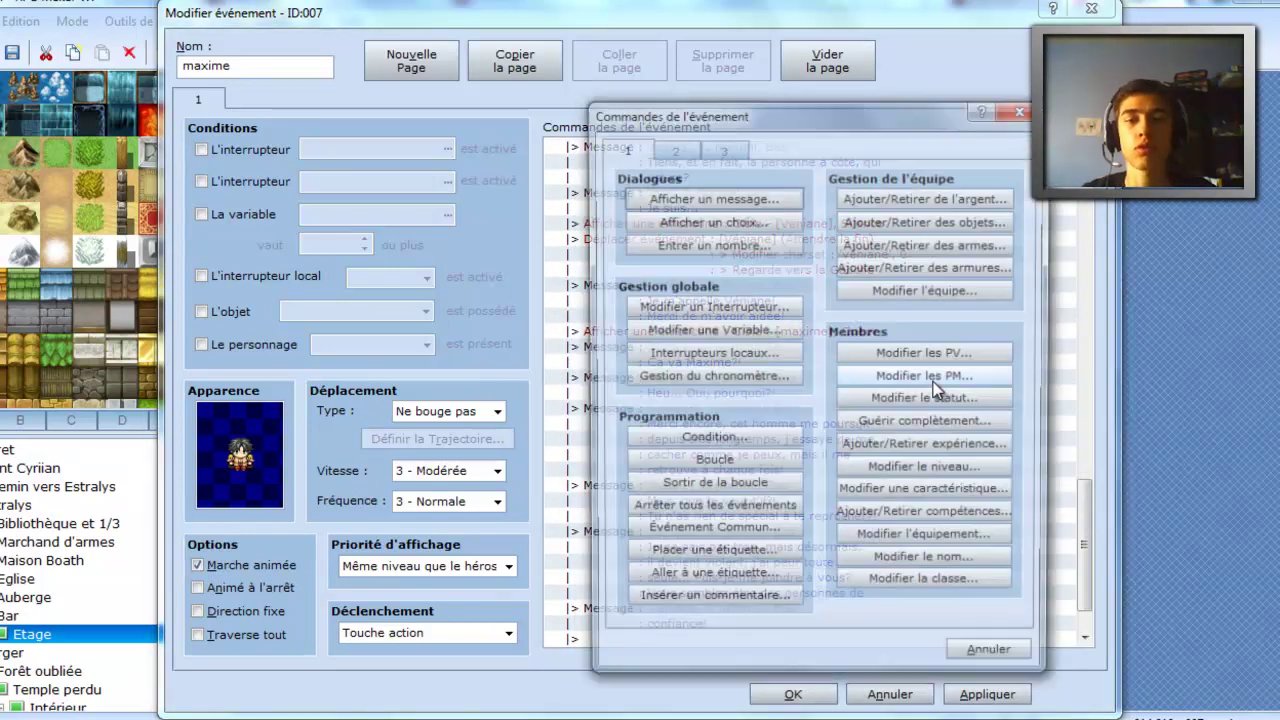
pyautogui.click(708, 195)
pyautogui.doubleClick(620, 370)
pyautogui.moveTo(590, 310); pyautogui.dragTo(588, 280)
pyautogui.doubleClick(753, 263)
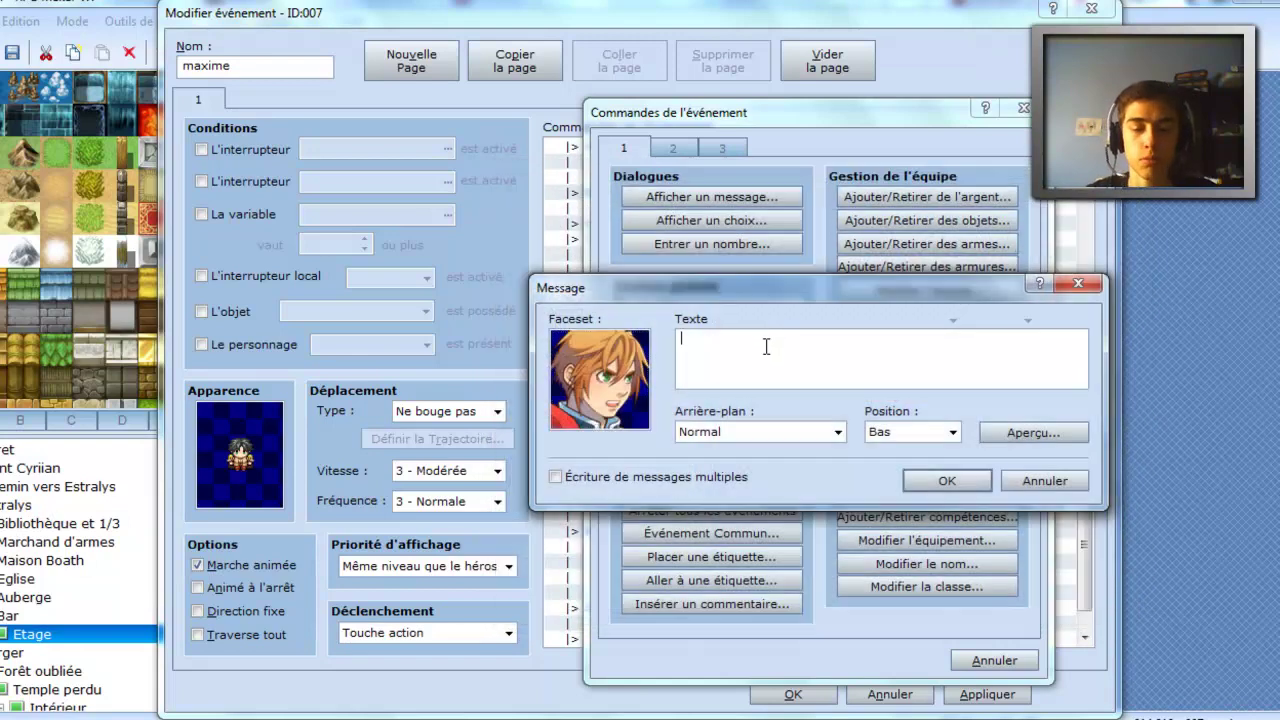
pyautogui.write('Bien,')
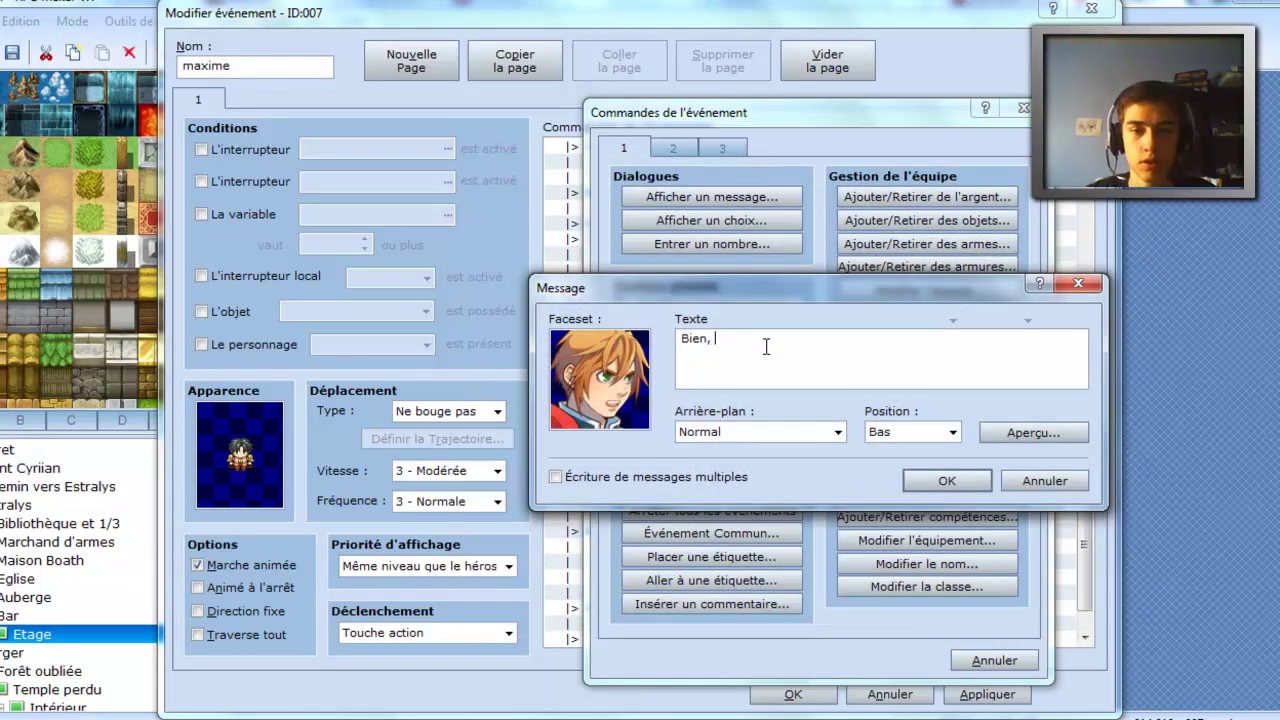
pyautogui.press('BackSpace')
pyautogui.press('BackSpace')
pyautogui.write(' sur pas de p')
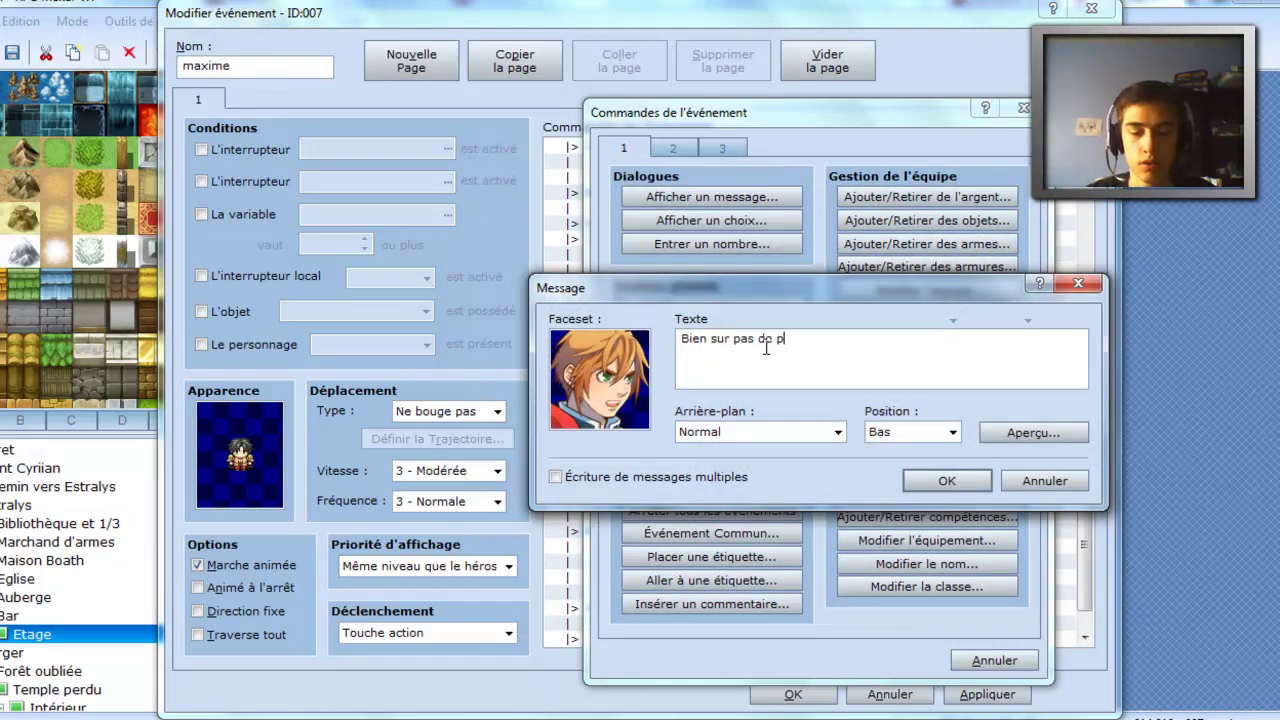
pyautogui.write('roblème!')
pyautogui.press('Return')
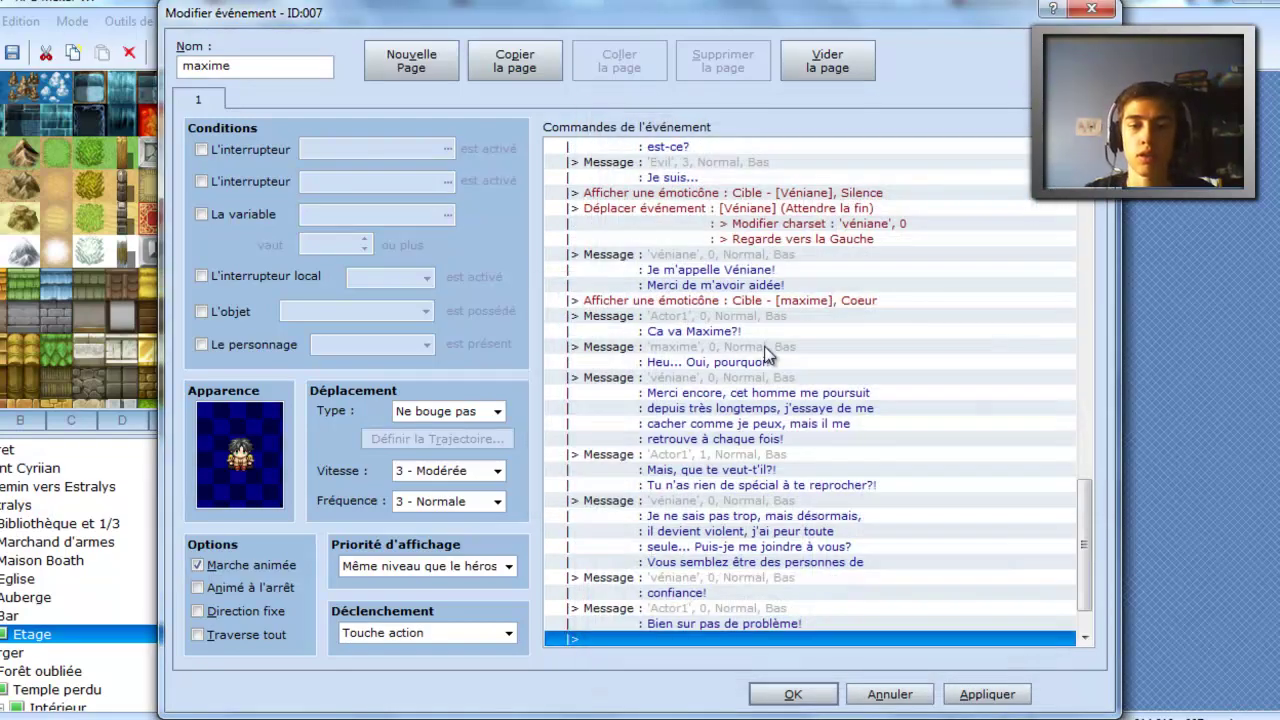
# - Create a message with the maxime face and the first line "M... Moi aussi!"
pyautogui.press('Return')
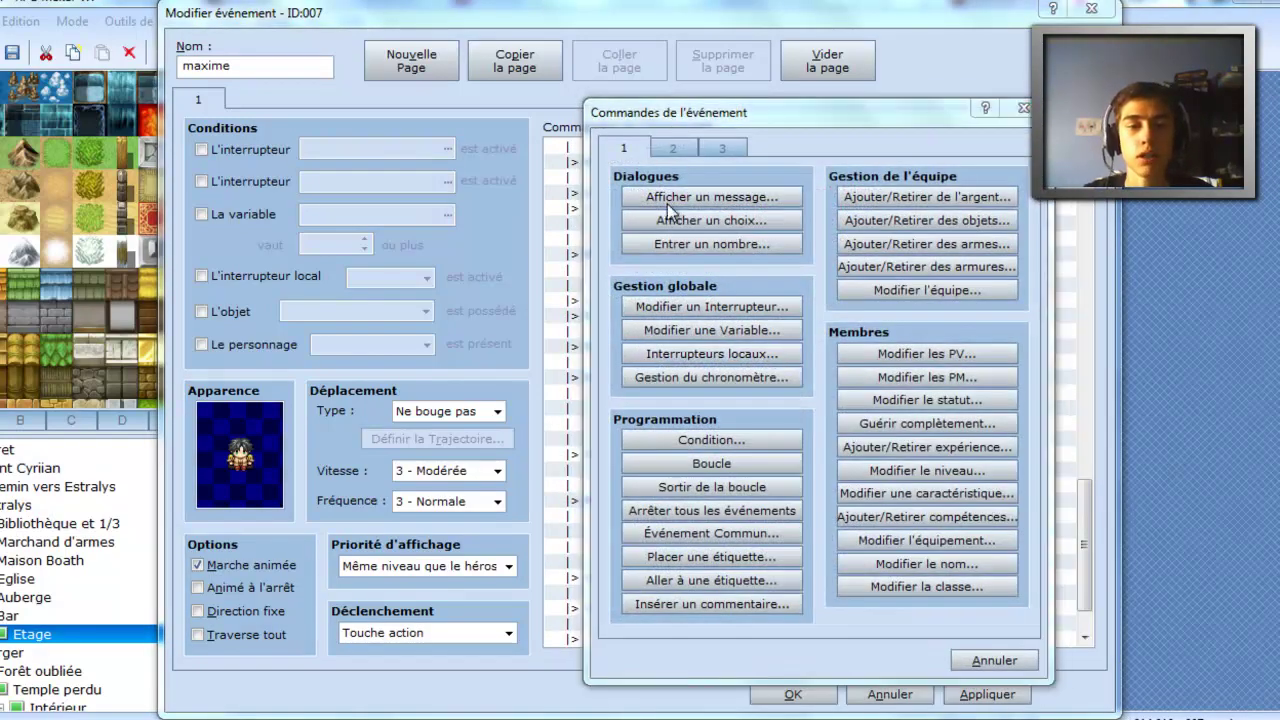
pyautogui.click(690, 197)
pyautogui.doubleClick(623, 371)
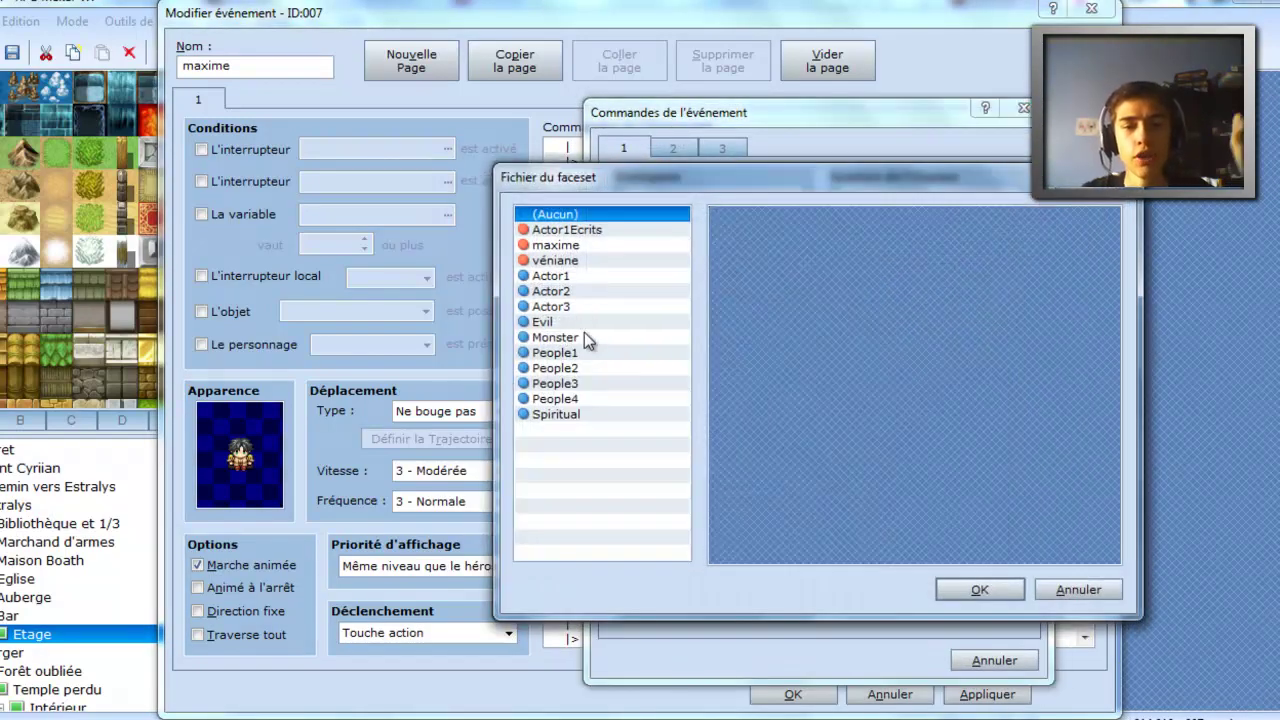
pyautogui.click(586, 338)
pyautogui.click(582, 368)
pyautogui.click(580, 353)
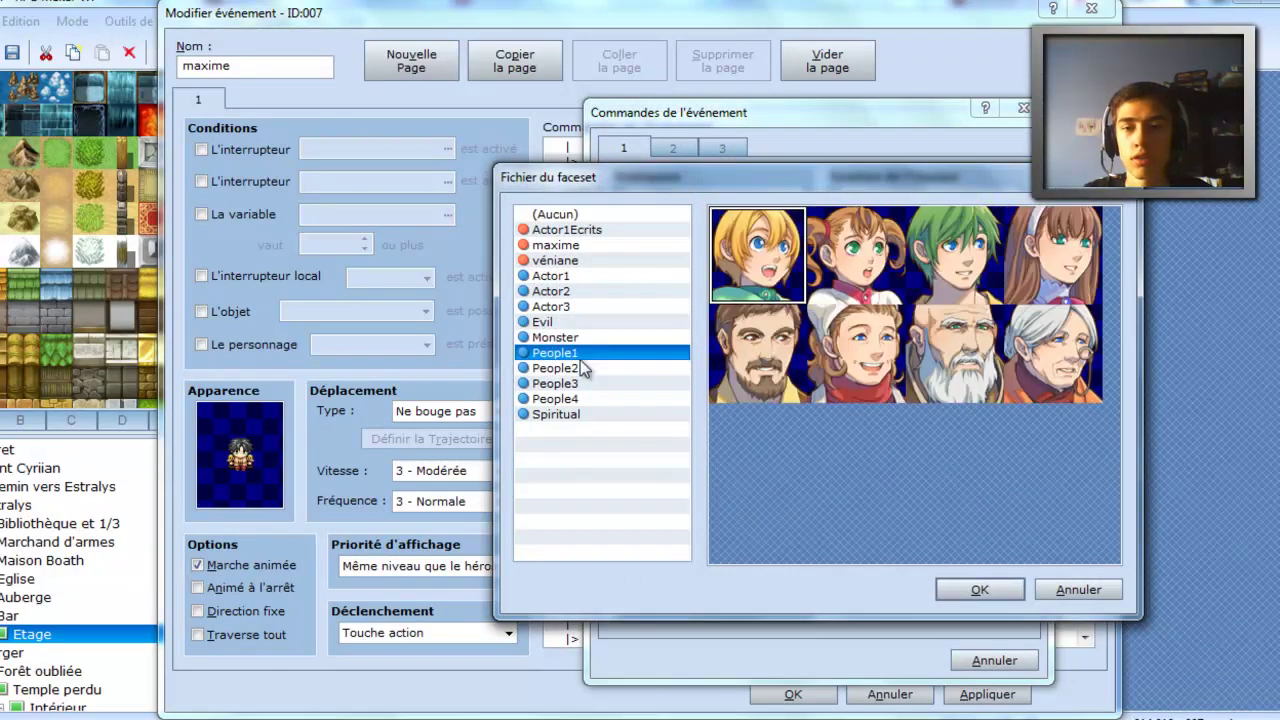
pyautogui.click(592, 260)
pyautogui.click(590, 245)
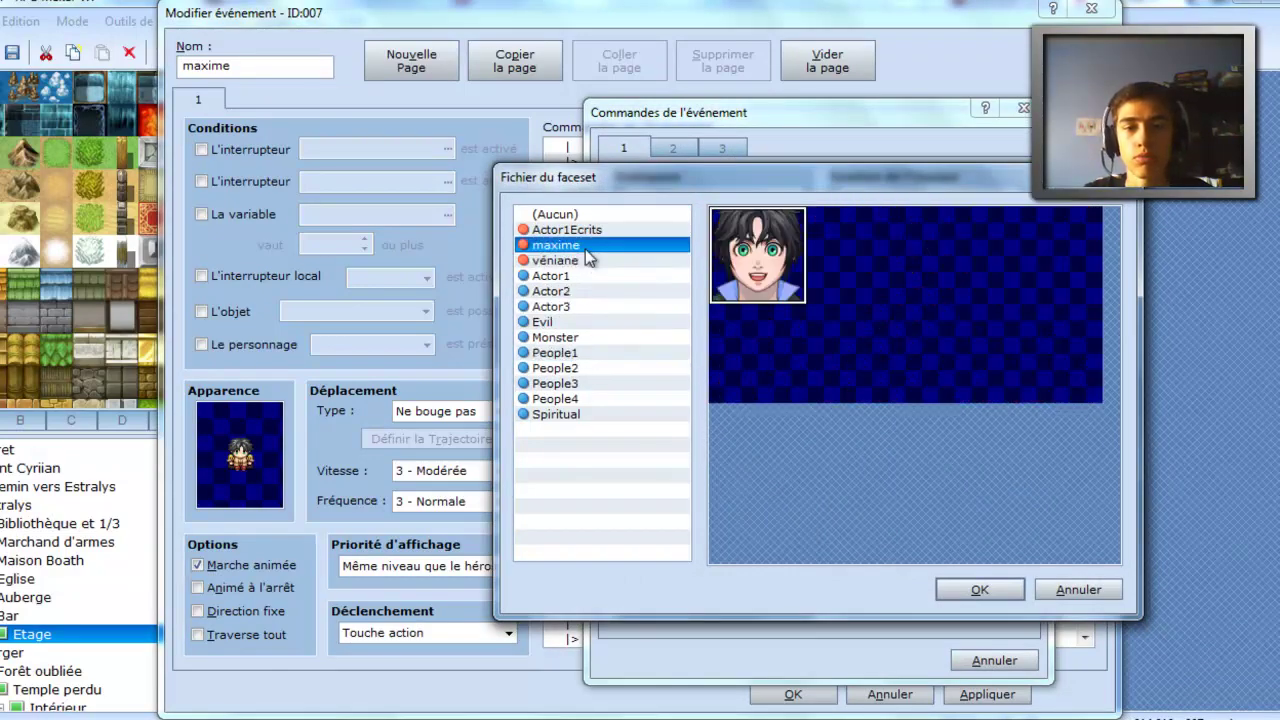
pyautogui.doubleClick(771, 258)
pyautogui.write('M')
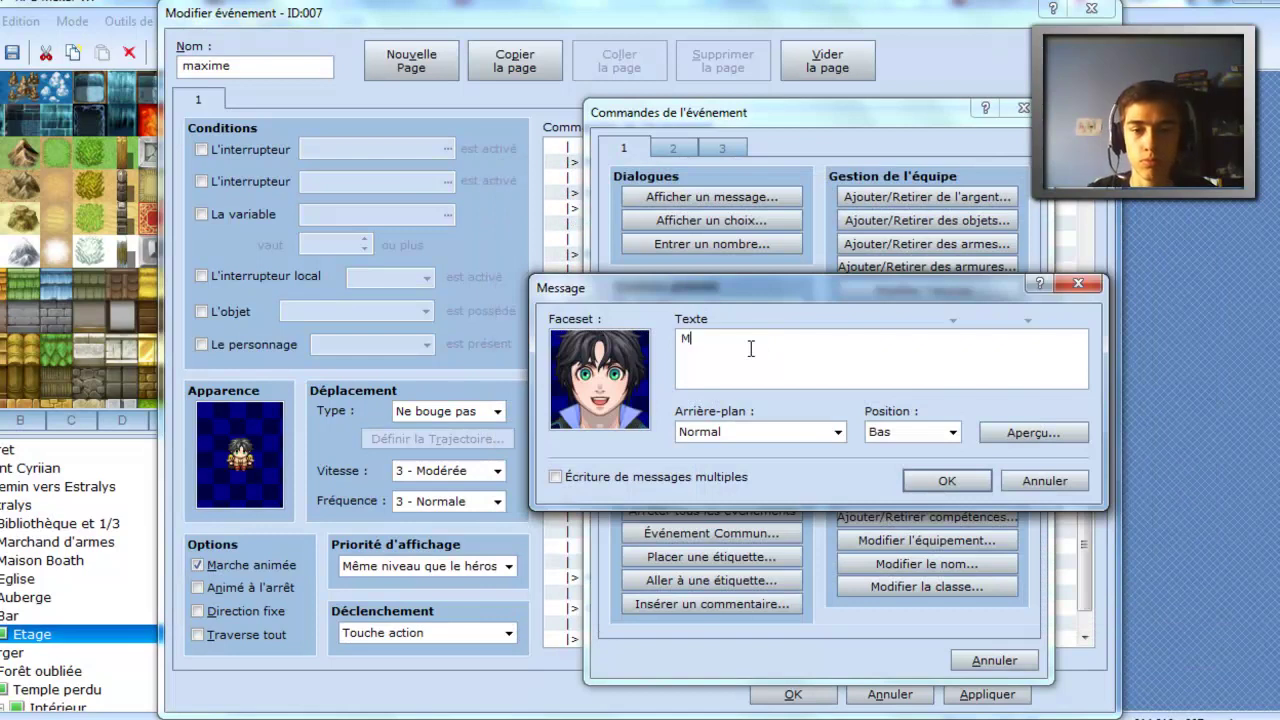
pyautogui.write('... Moi aussi! ')
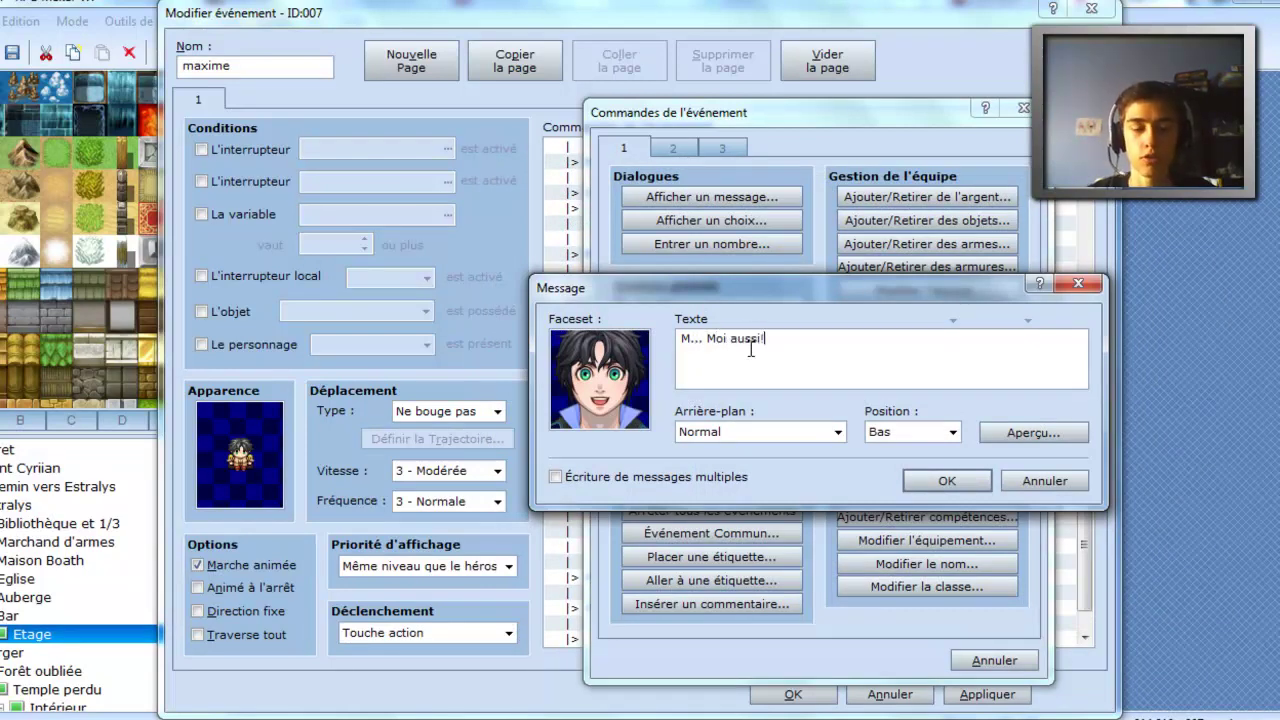
# - Add the second line "Je ... je veux vous accompagner...", dismiss the Windows colour-scheme prompt permanently, and confirm Maxime's message
pyautogui.write('Je ...')
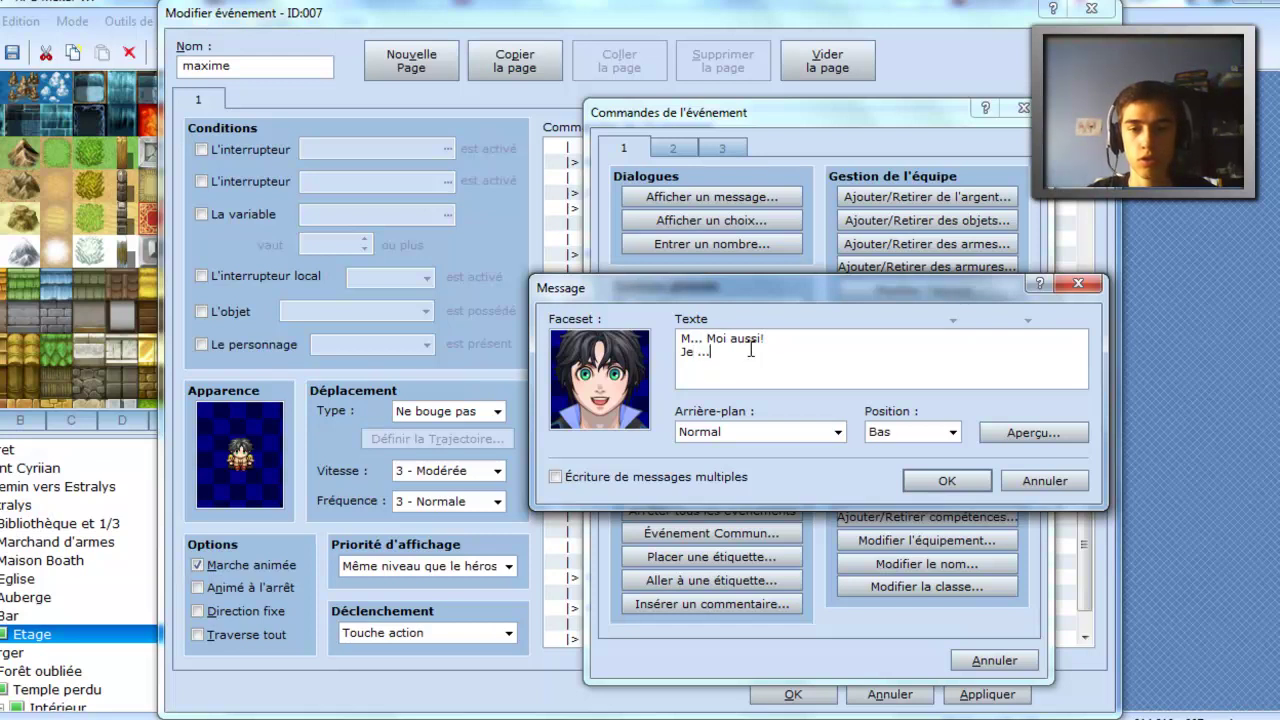
pyautogui.write(' je veux vous ')
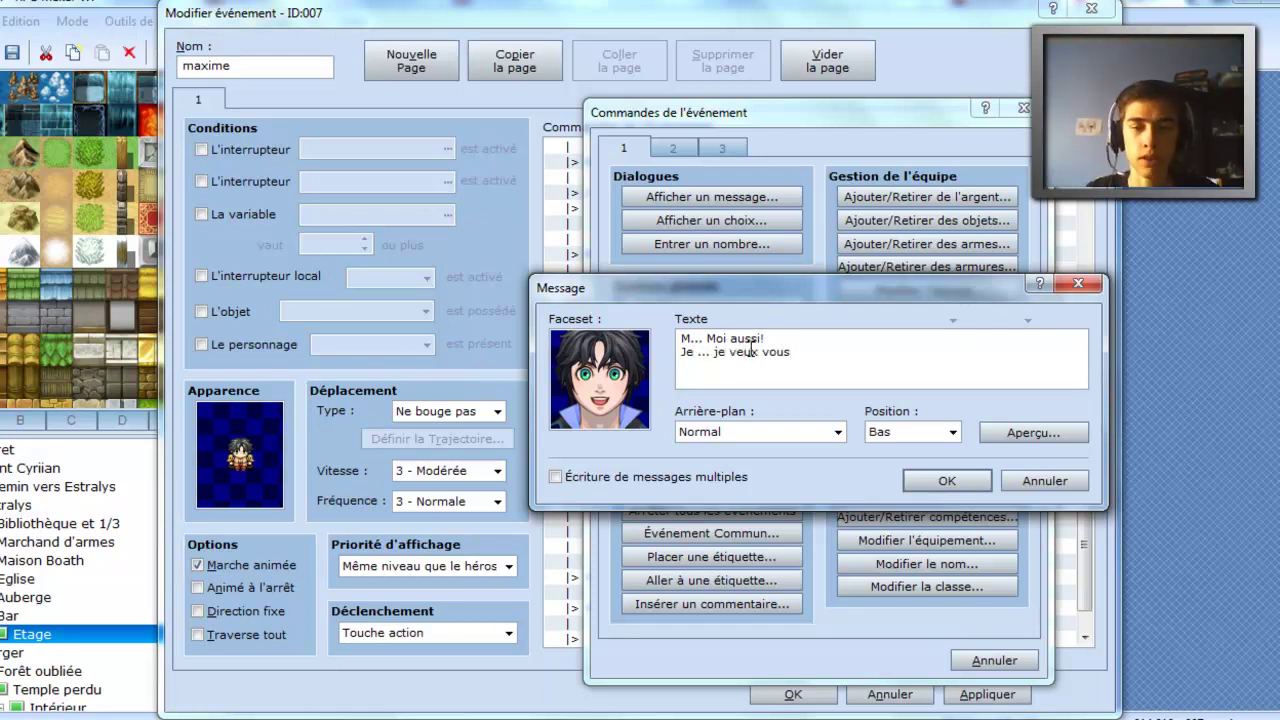
pyautogui.write('ac')
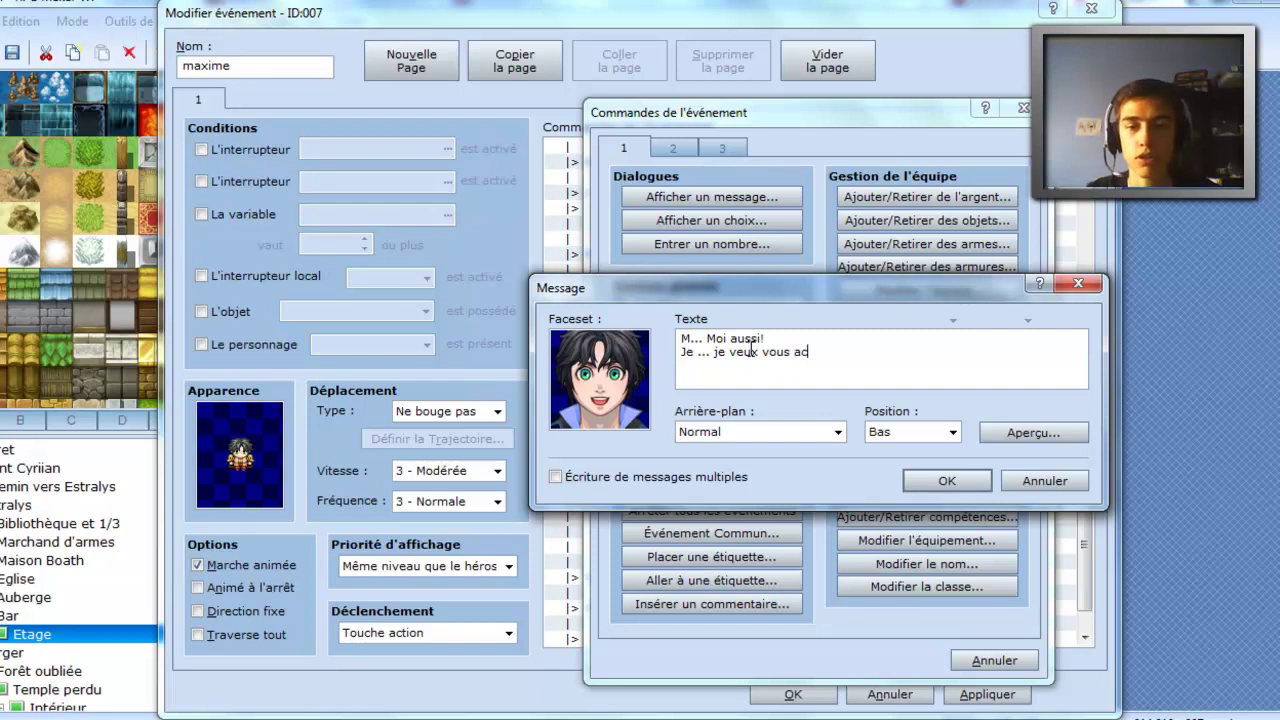
pyautogui.write('compa')
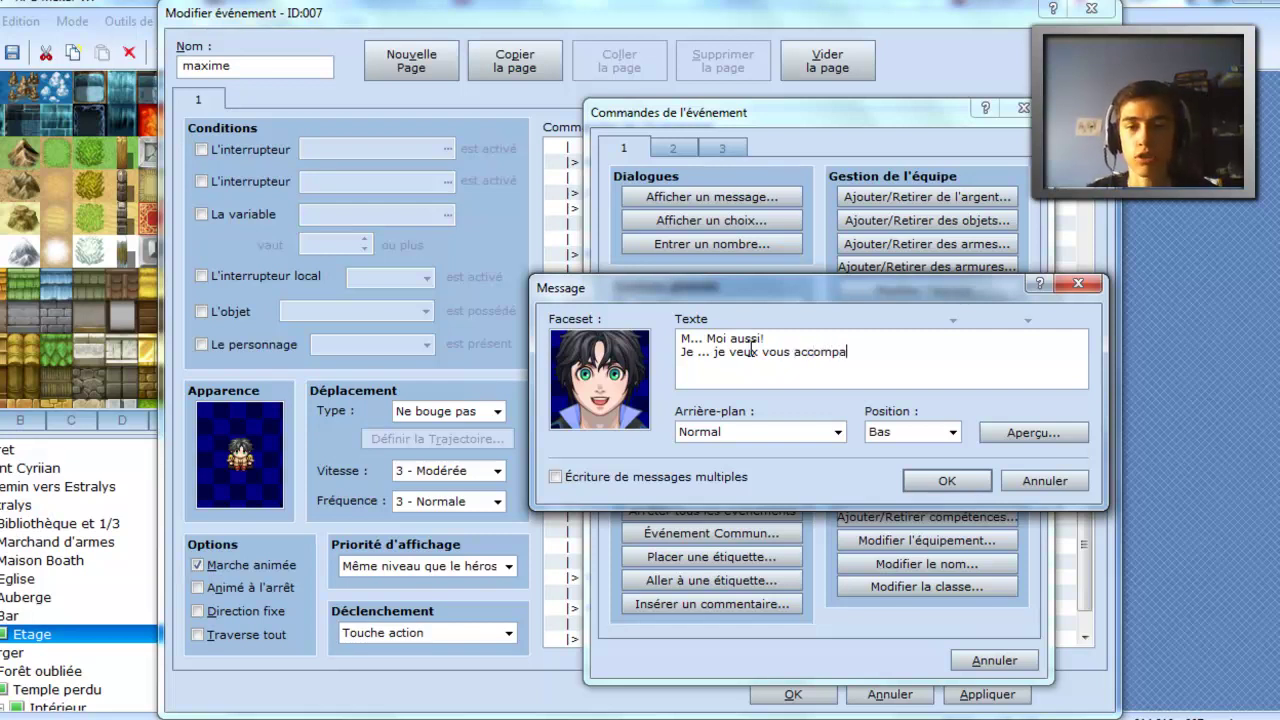
pyautogui.write('gner...')
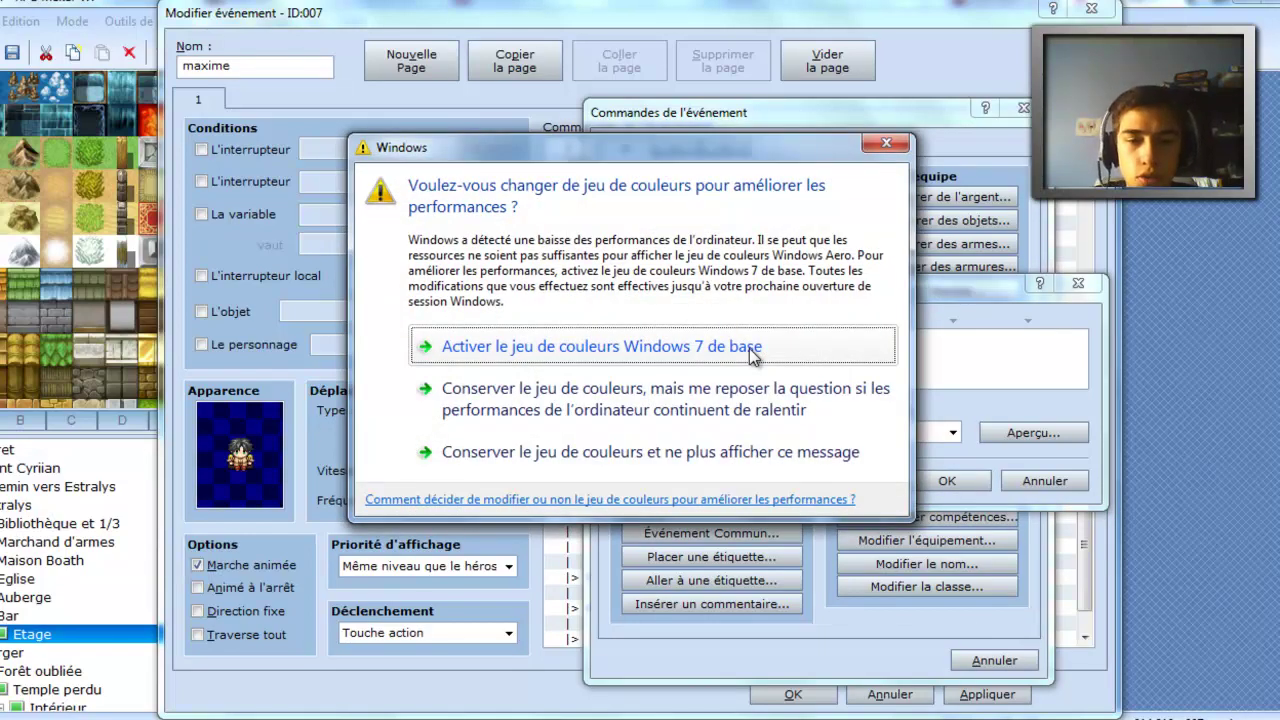
pyautogui.click(731, 451)
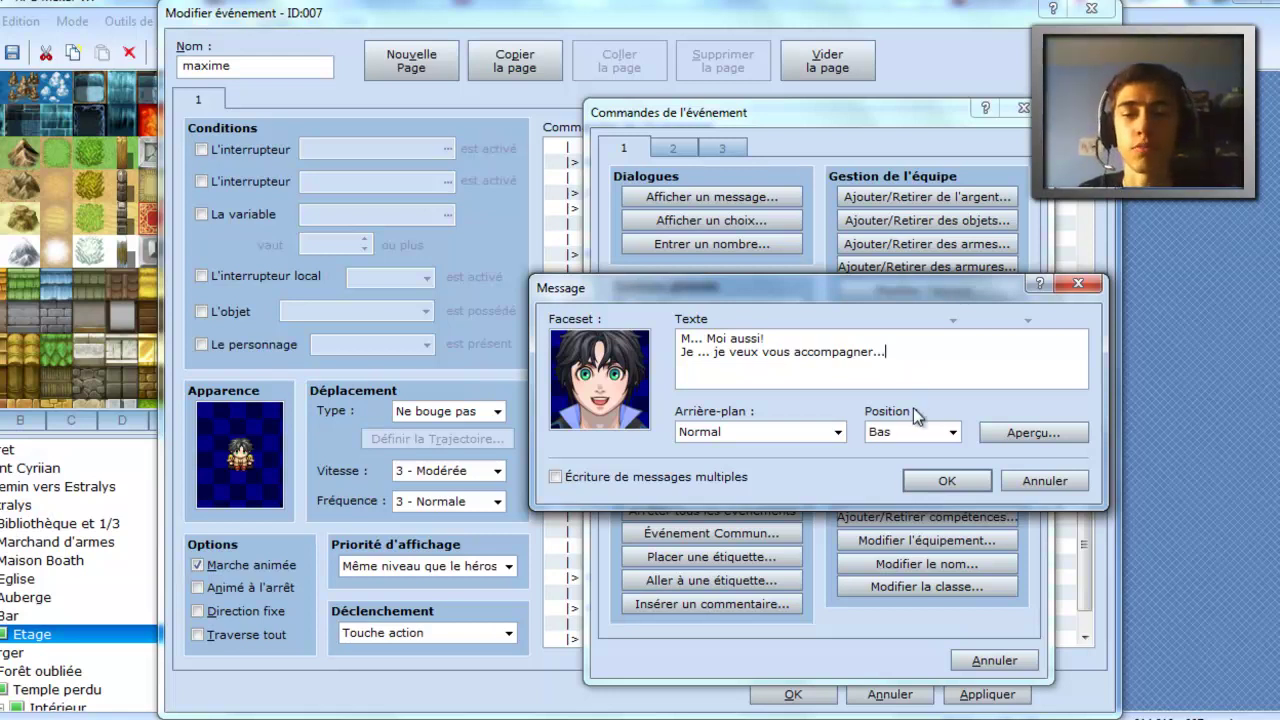
pyautogui.click(940, 481)
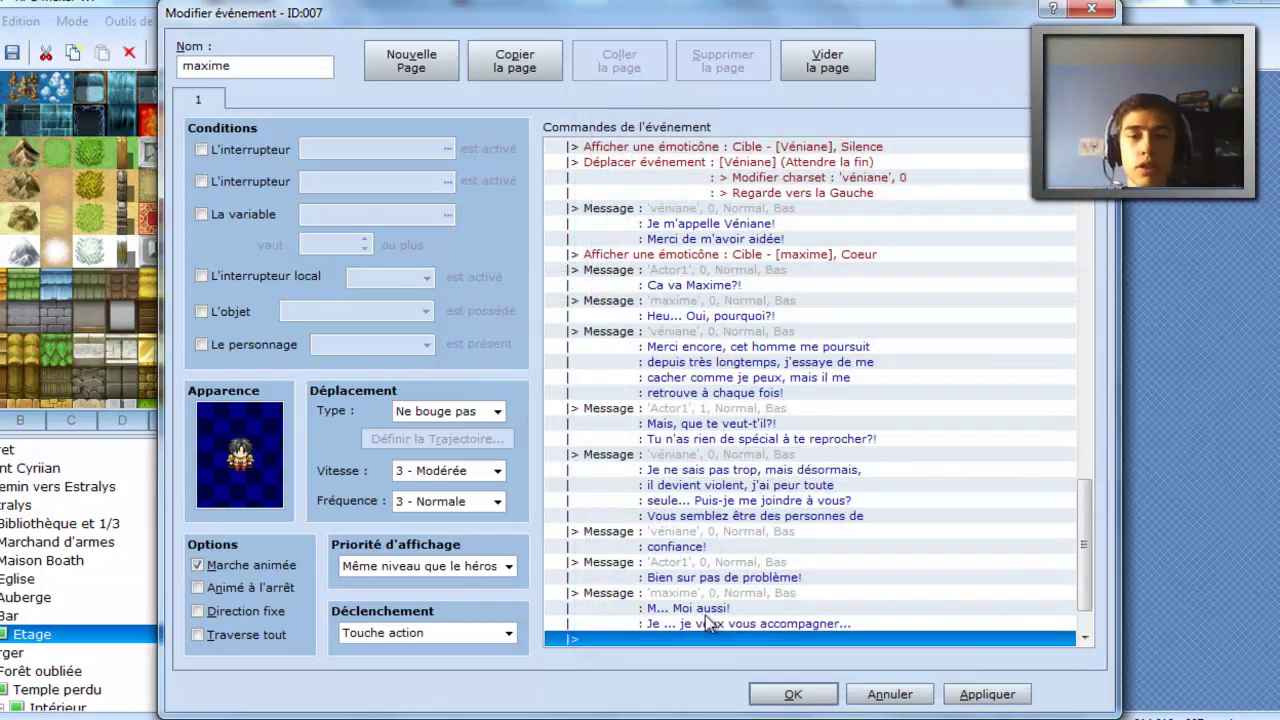
# - Add an Actor1-face message with the lines "Bien sur!" and "Viens avec nous si tu veux!"
pyautogui.press('Return')
pyautogui.click(712, 197)
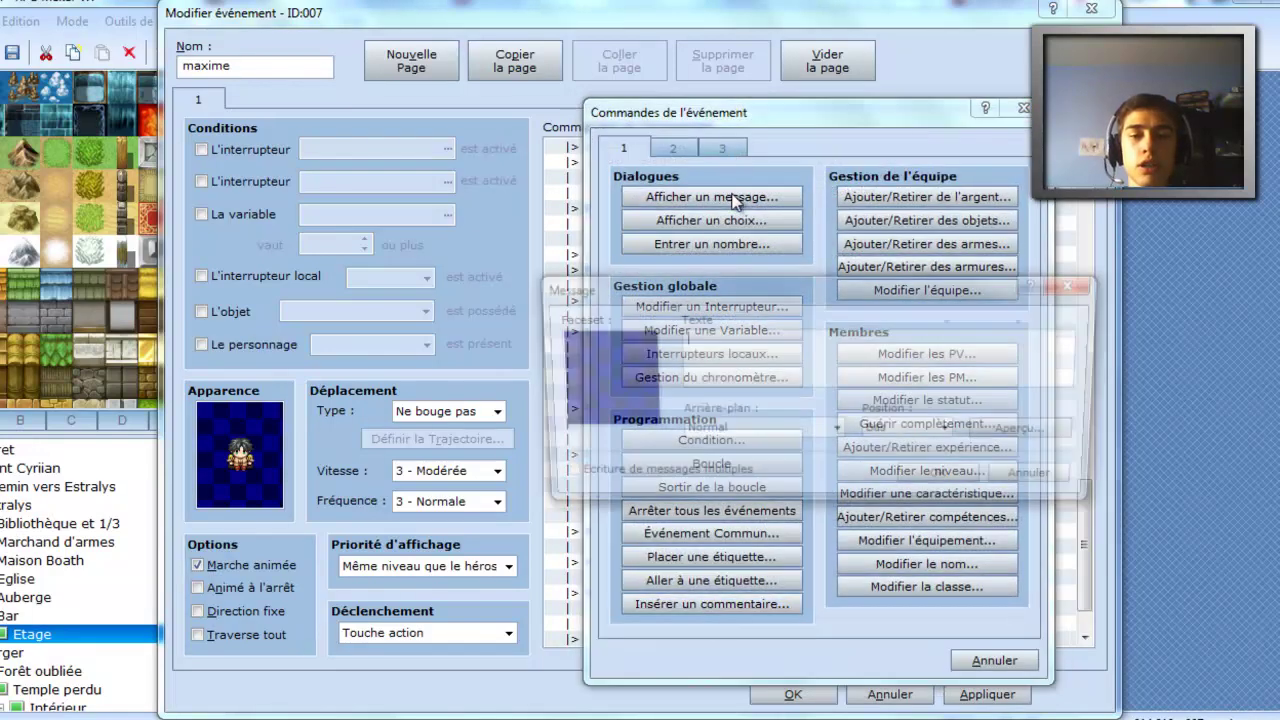
pyautogui.doubleClick(618, 383)
pyautogui.click(599, 291)
pyautogui.press('Up')
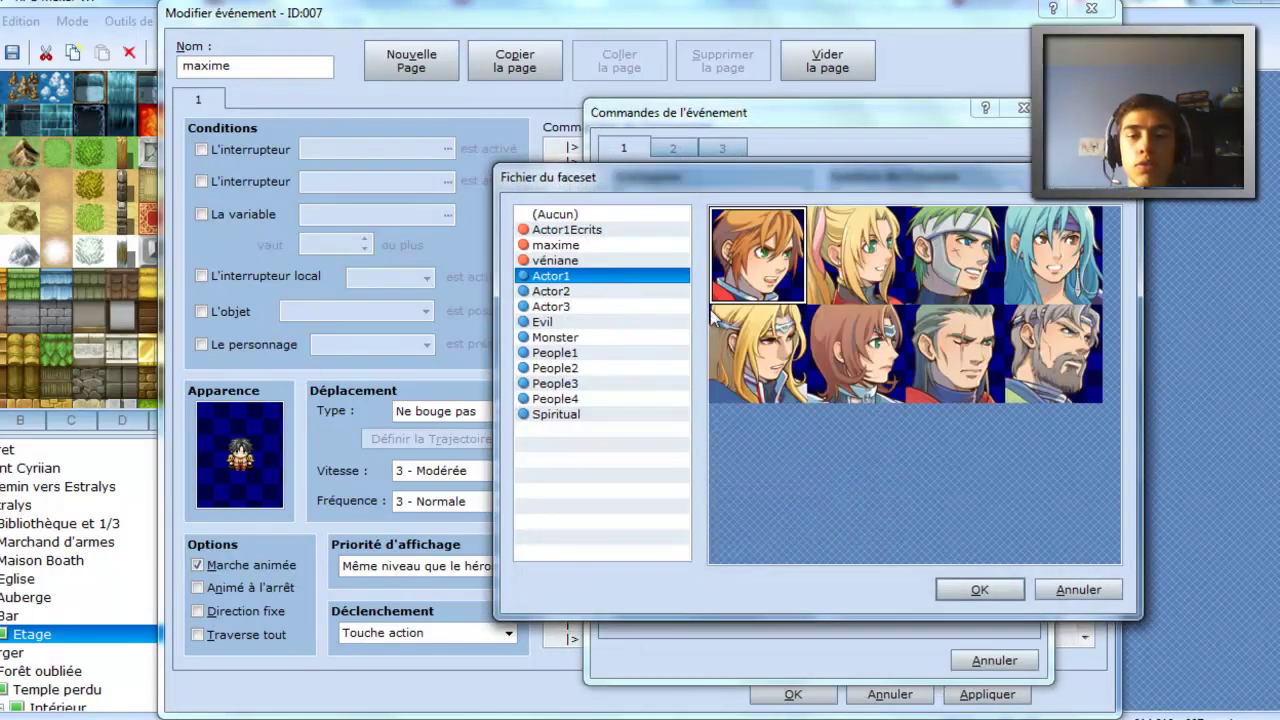
pyautogui.doubleClick(762, 250)
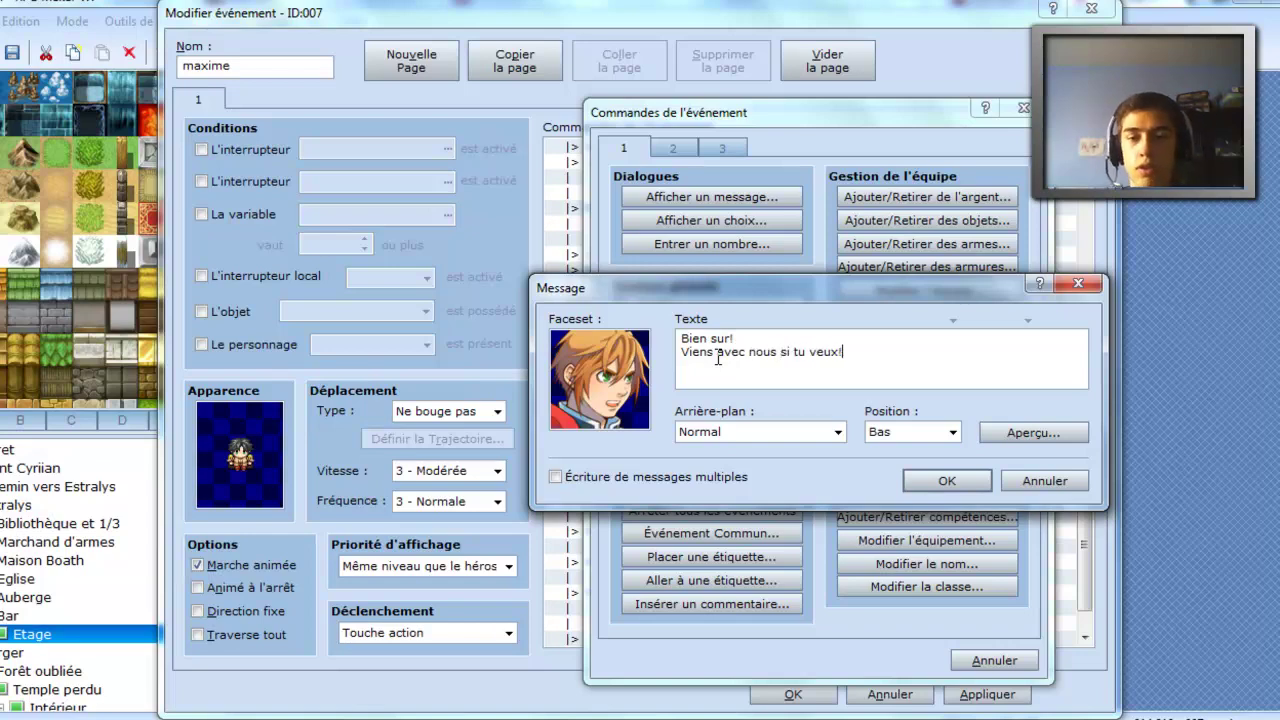
pyautogui.press('Return')
# - Save the maxime event with its new dialogue and return to the Etage map
pyautogui.scroll(-2, 827, 569)
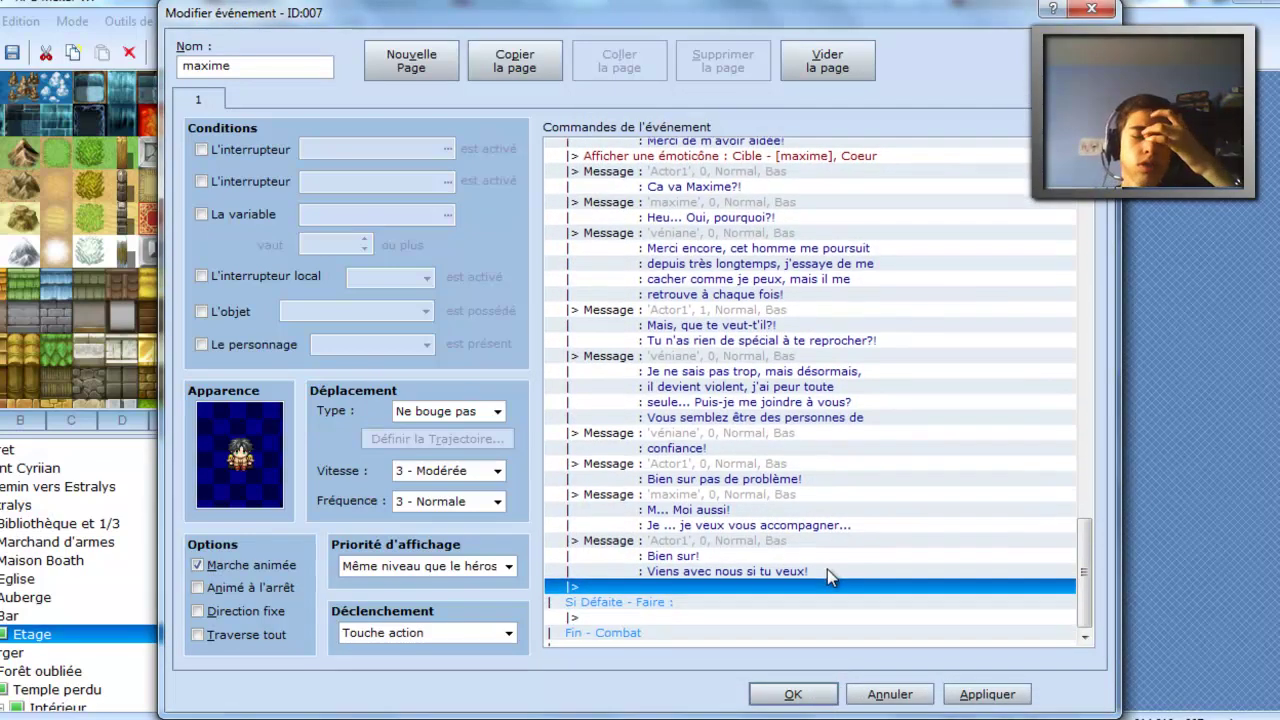
pyautogui.click(665, 608)
pyautogui.click(815, 694)
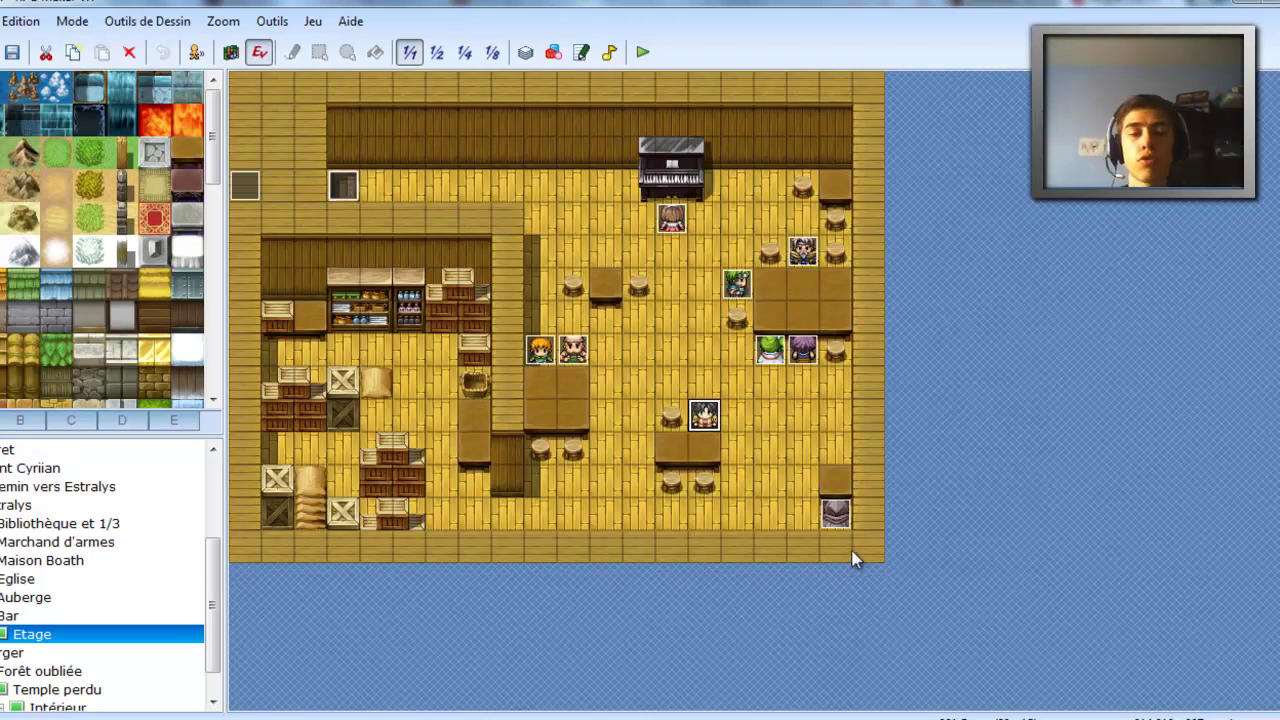
pyautogui.click(838, 528)
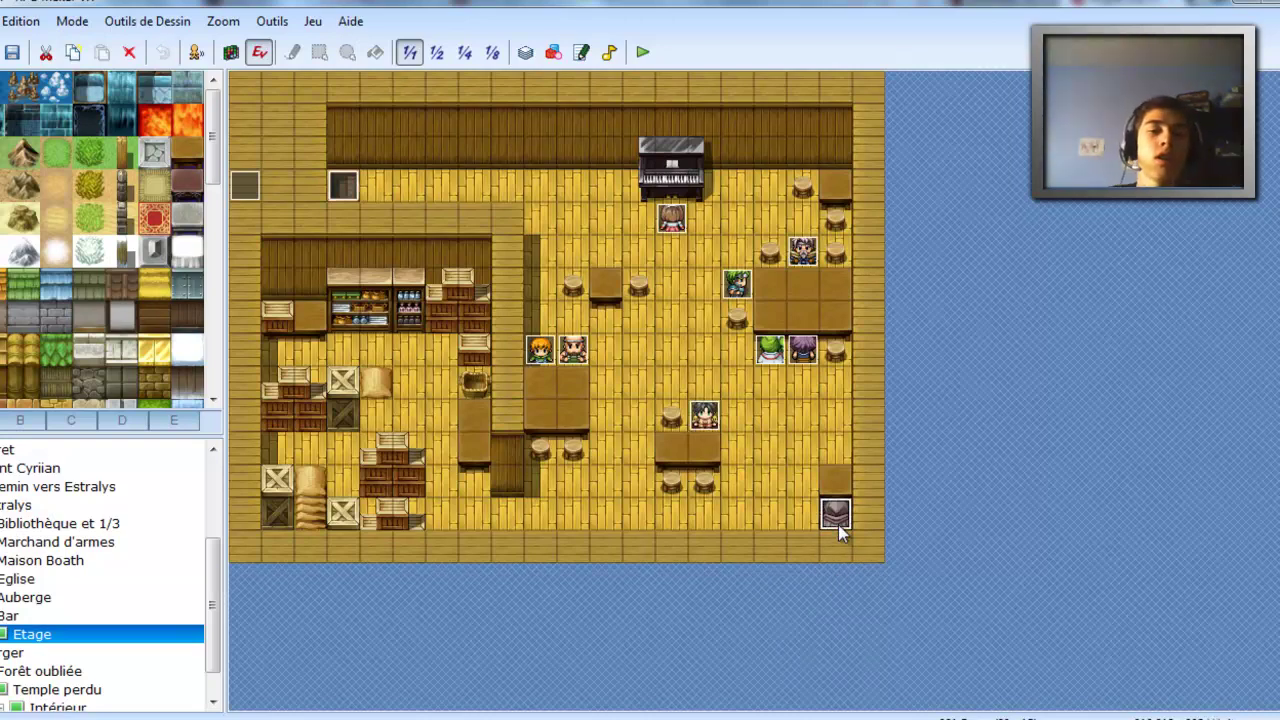
pyautogui.click(702, 420)
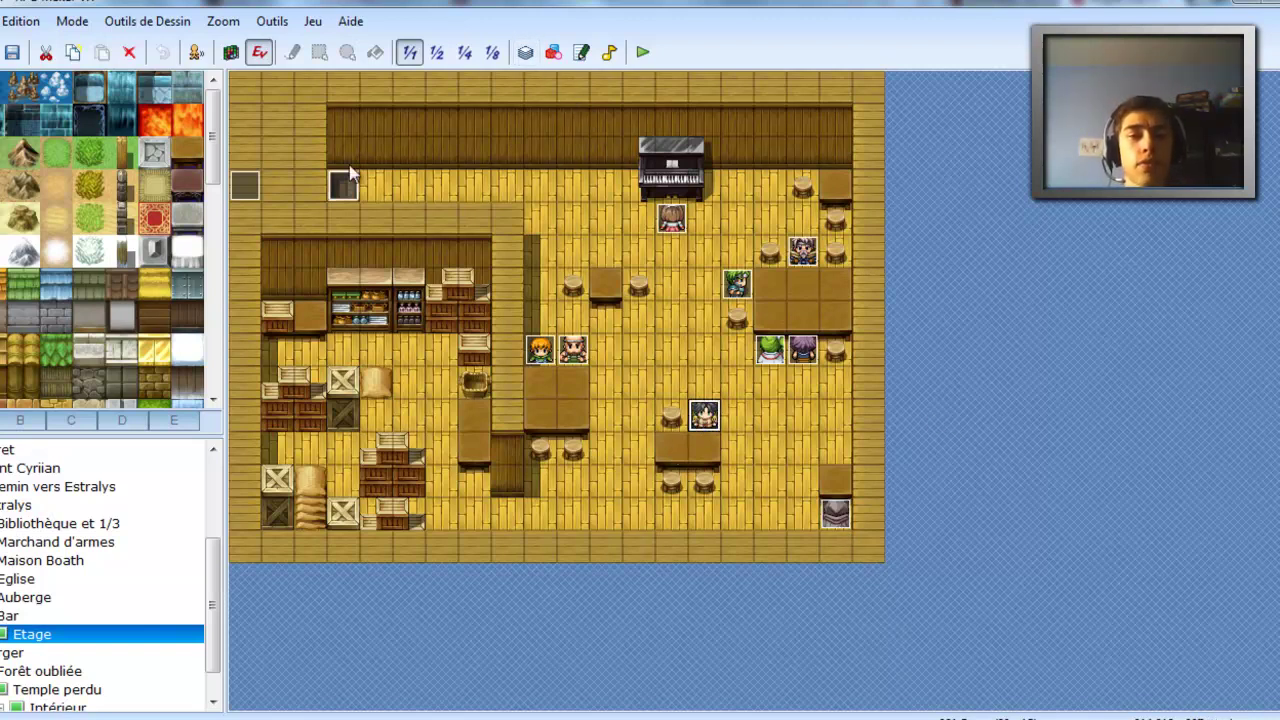
pyautogui.click(573, 158)
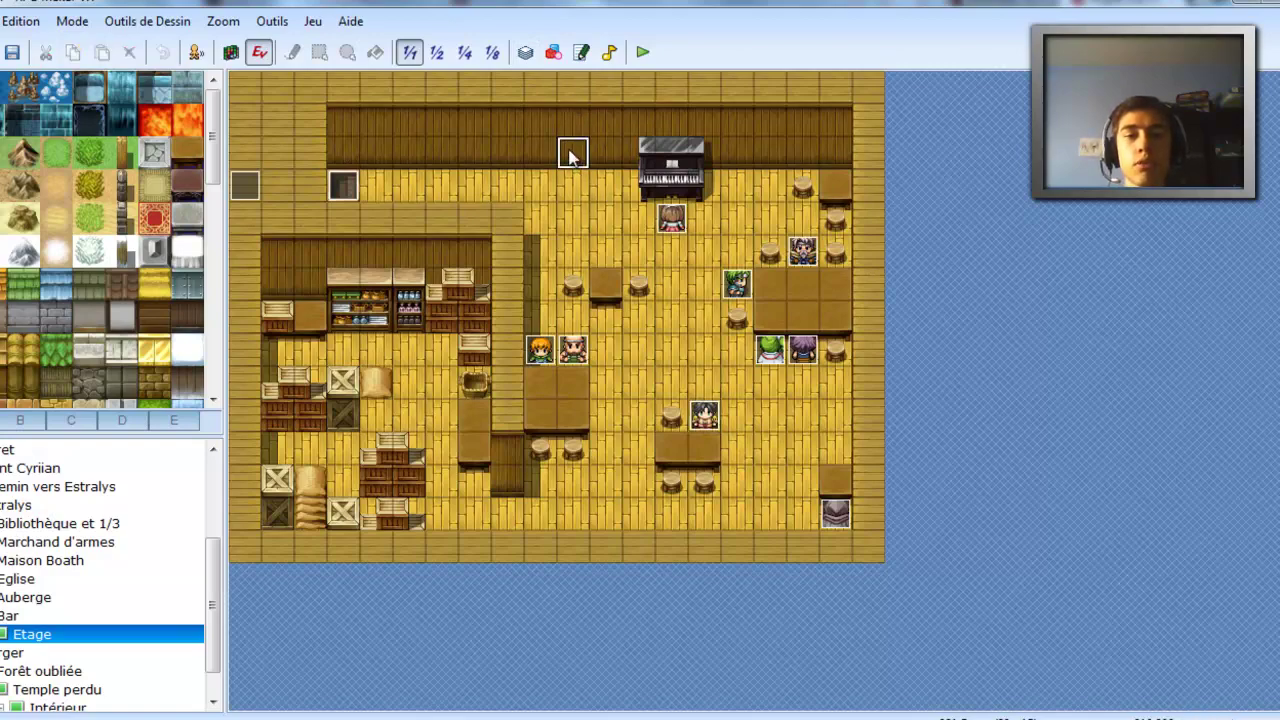
pyautogui.doubleClick(573, 155)
pyautogui.doubleClick(603, 150)
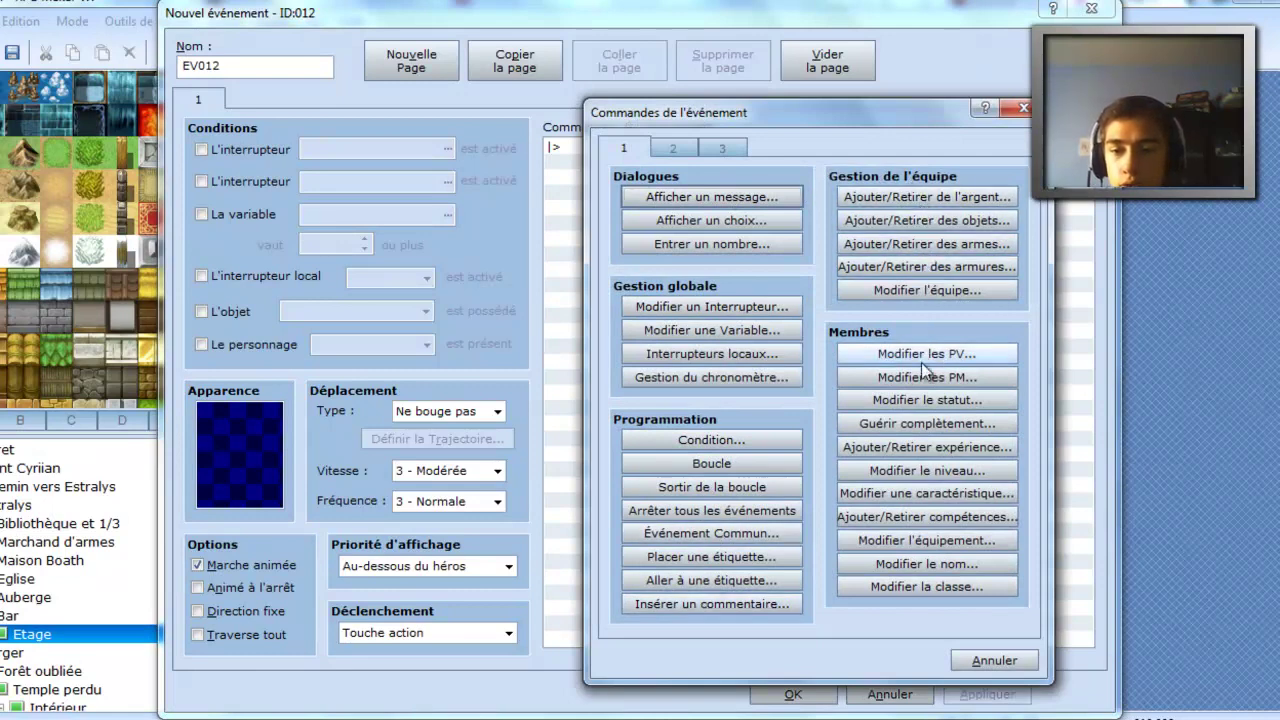
pyautogui.click(672, 148)
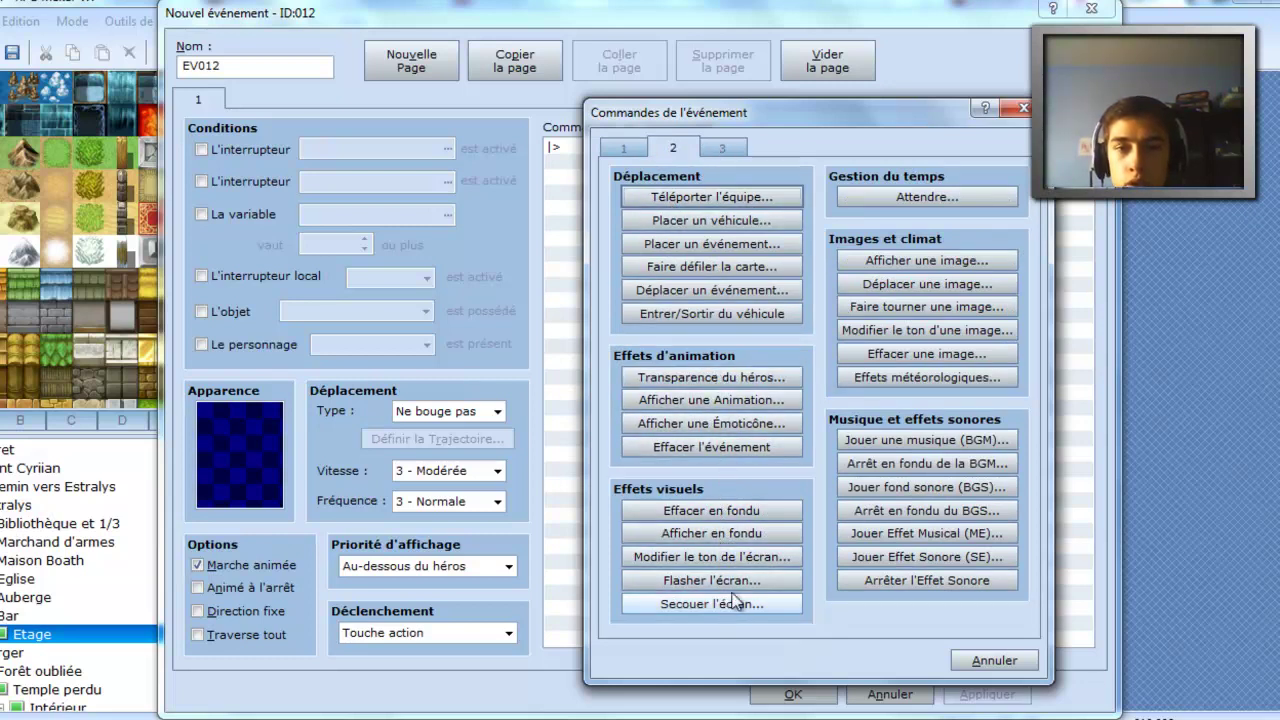
pyautogui.click(711, 266)
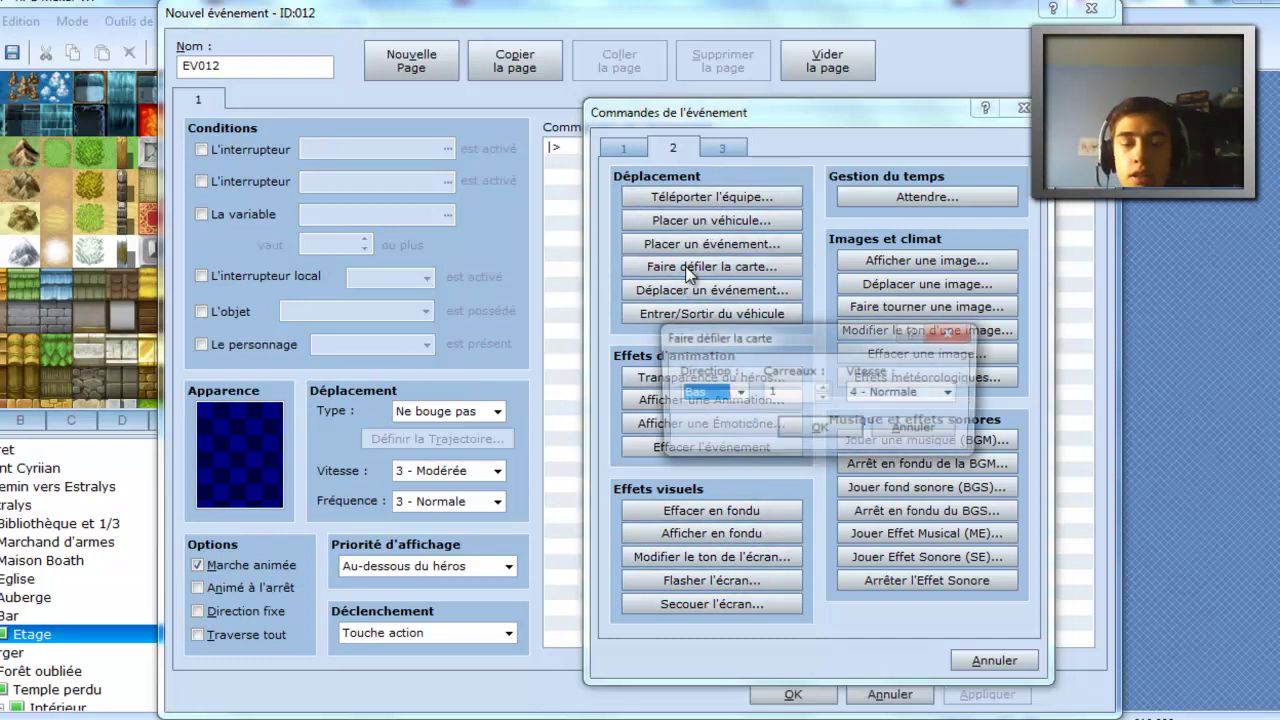
pyautogui.click(822, 389)
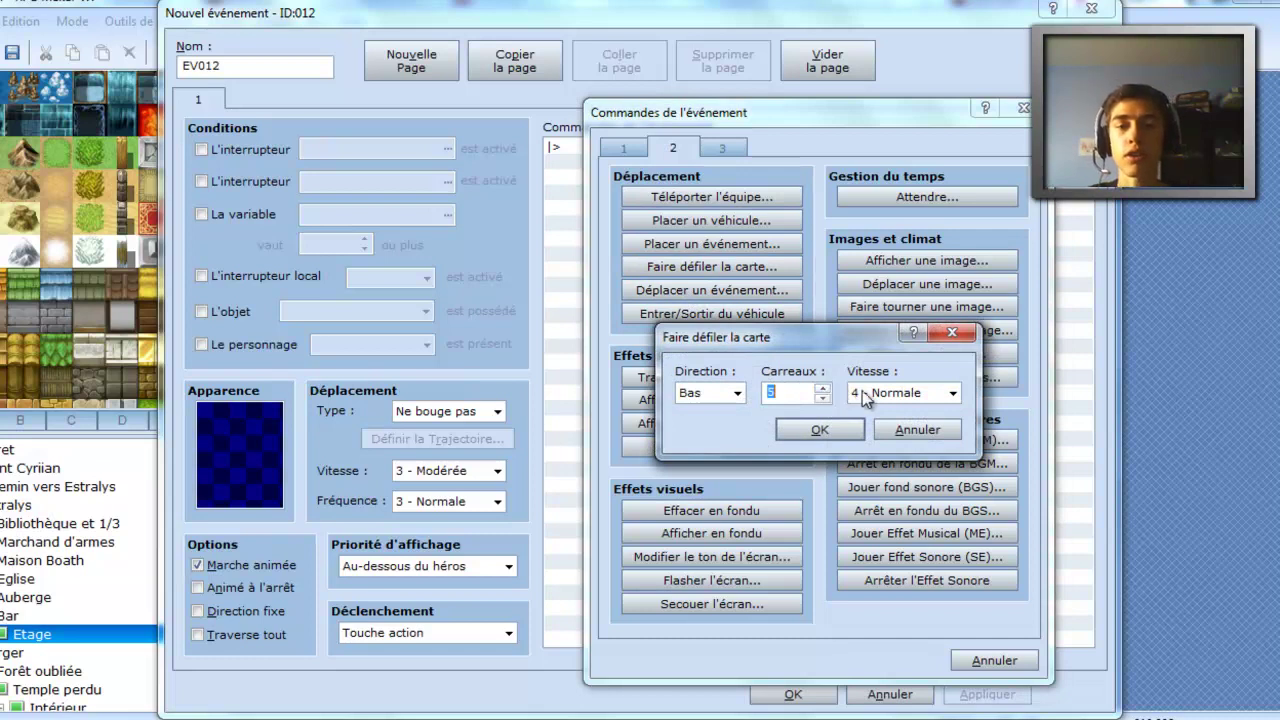
pyautogui.click(737, 392)
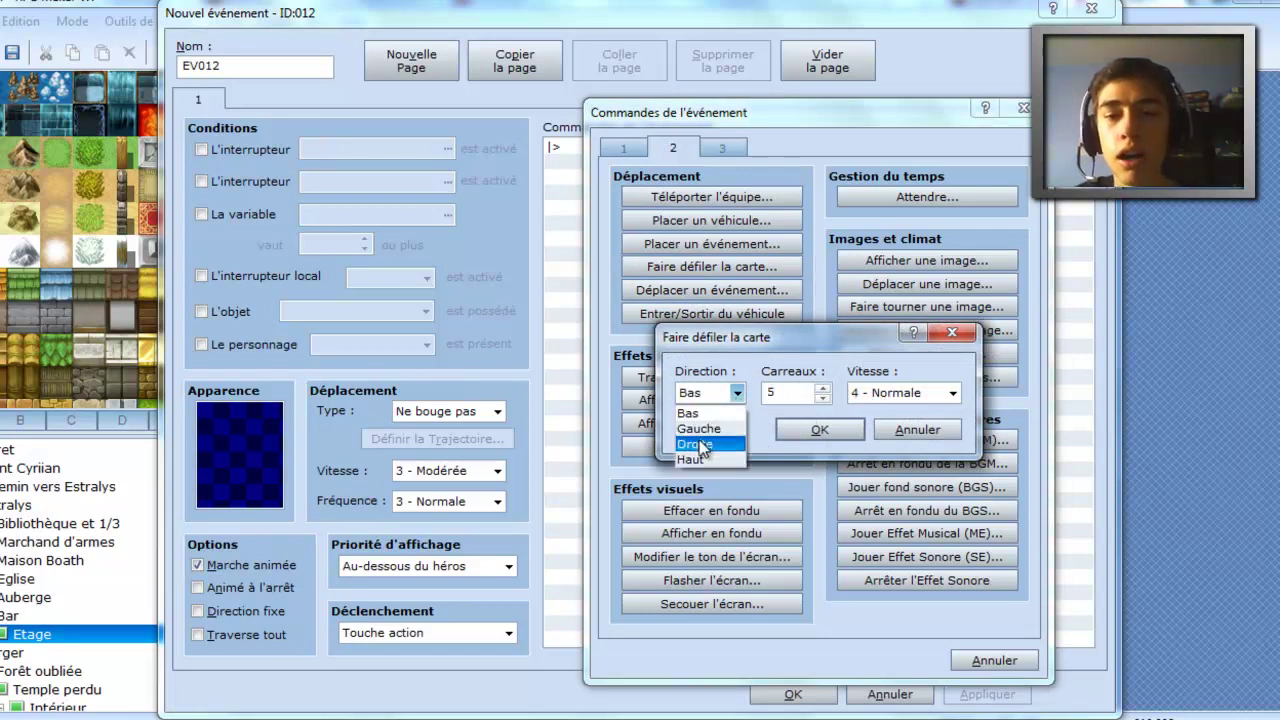
pyautogui.click(705, 413)
pyautogui.click(877, 428)
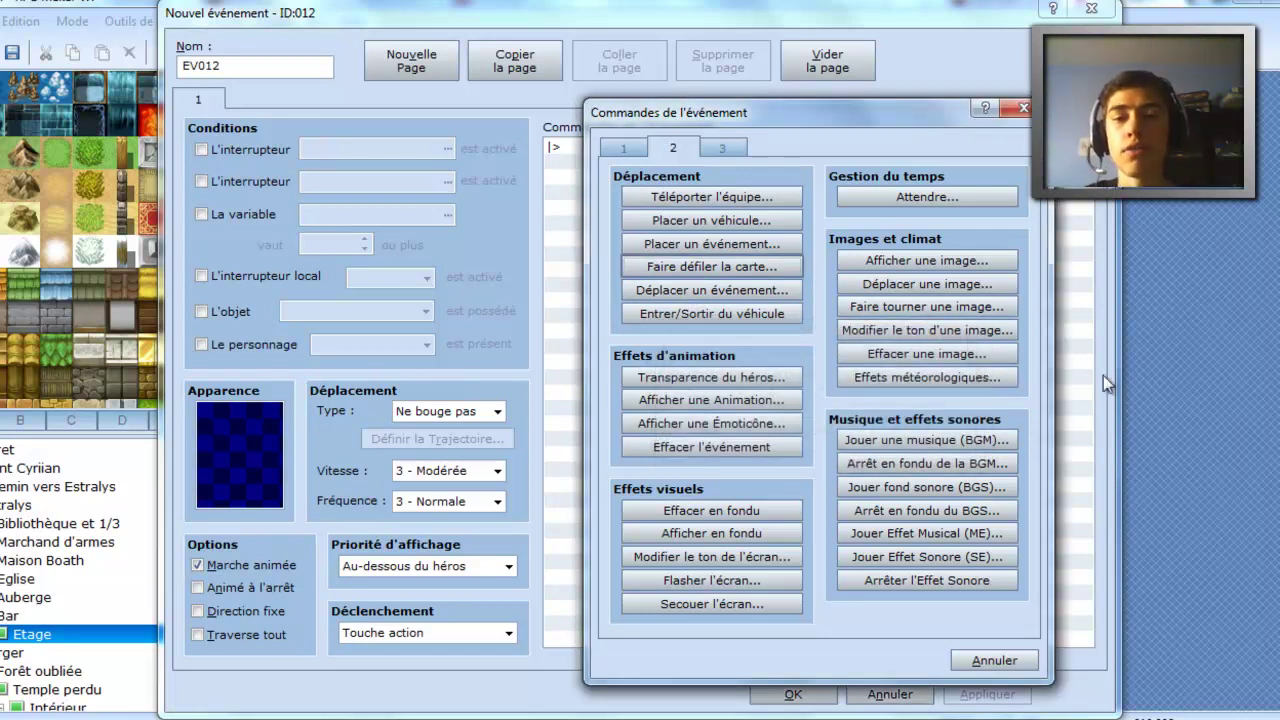
pyautogui.click(1010, 658)
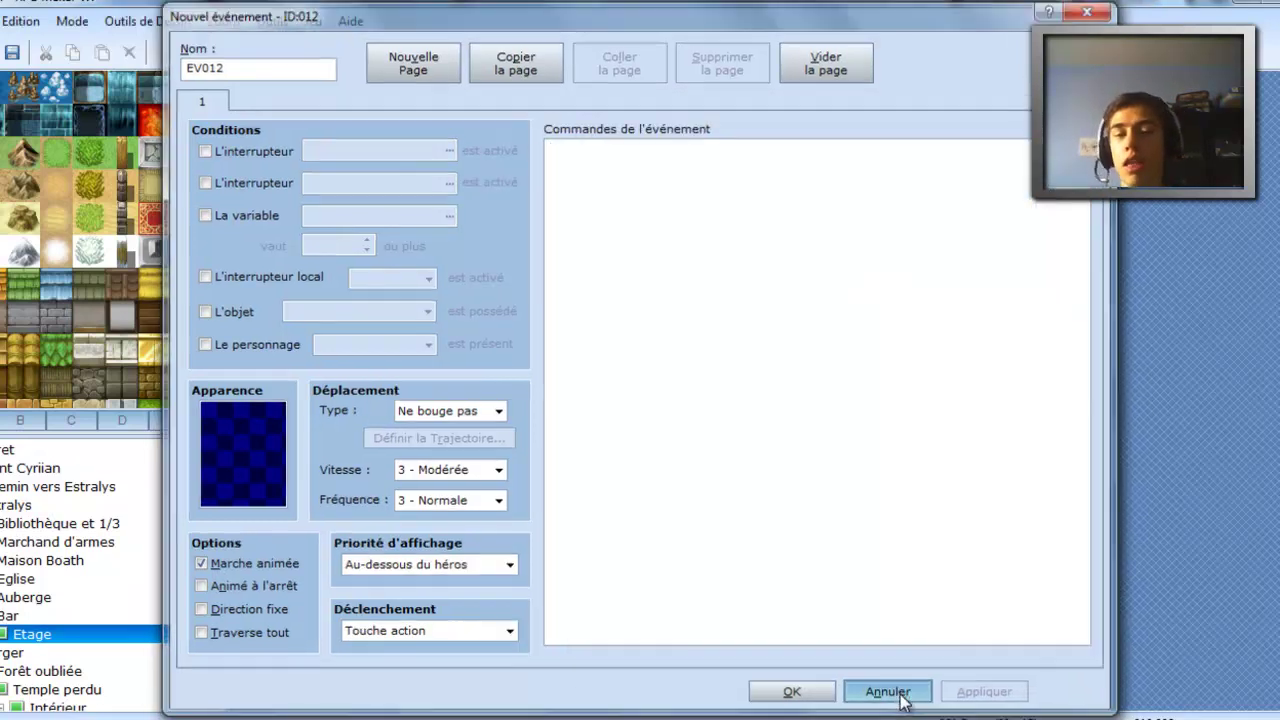
pyautogui.click(888, 692)
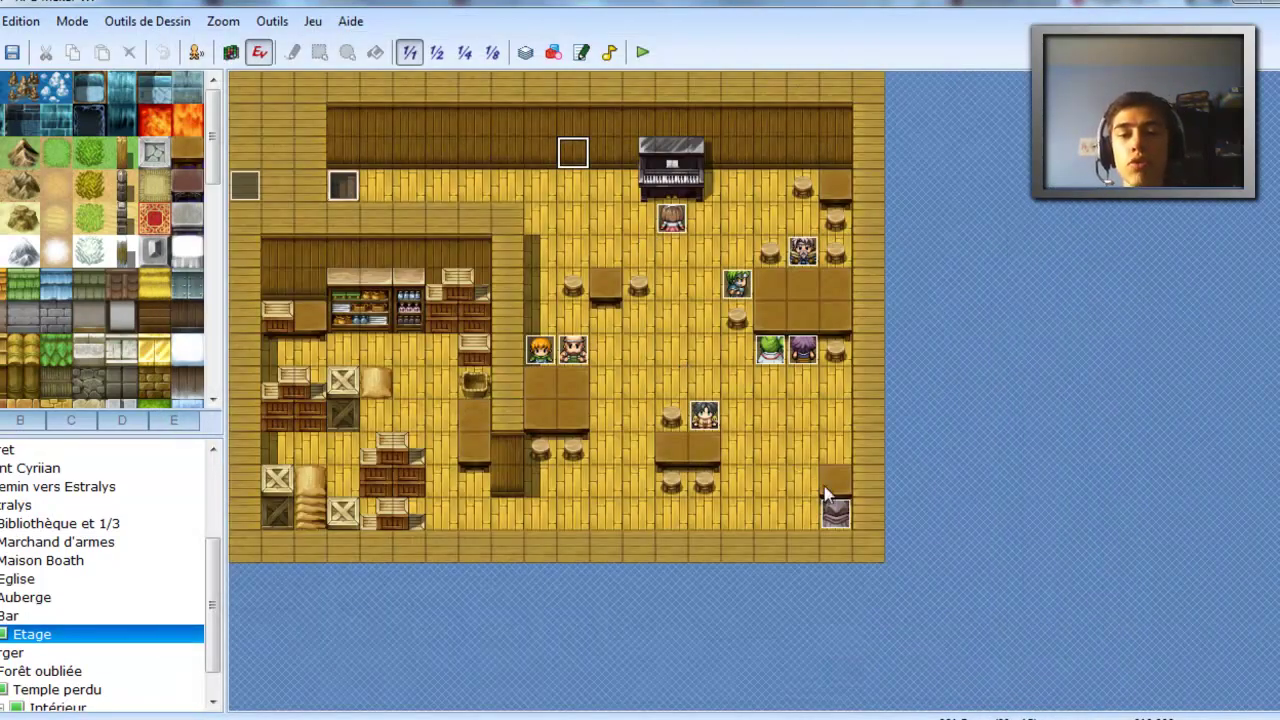
# - Reopen the maxime event and start a new message in the battle's "Si Défaite" branch
pyautogui.doubleClick(707, 425)
pyautogui.scroll(-15, 819, 463)
pyautogui.scroll(-10, 819, 463)
pyautogui.click(664, 610)
pyautogui.doubleClick(660, 262)
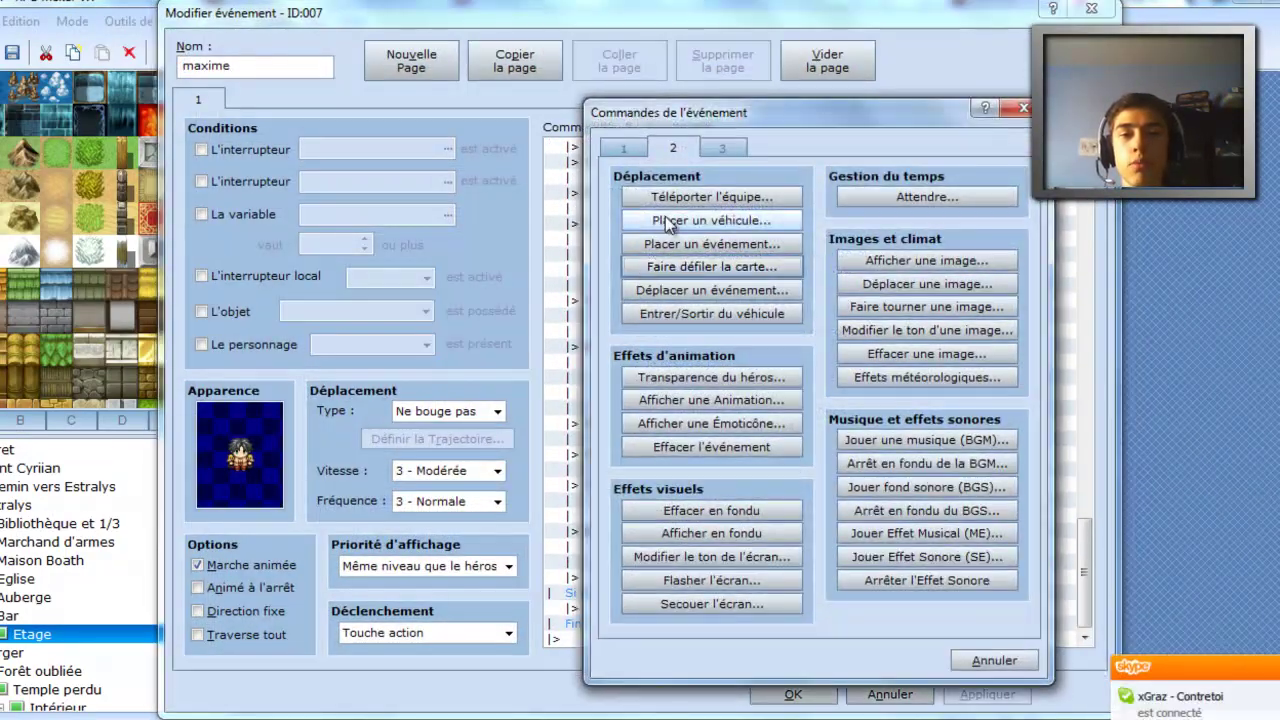
pyautogui.click(631, 147)
pyautogui.click(706, 196)
# - Give the message the first Actor1 face and the text "Arg, il est trop fort!"
pyautogui.doubleClick(591, 372)
pyautogui.click(594, 310)
pyautogui.click(597, 291)
pyautogui.click(598, 276)
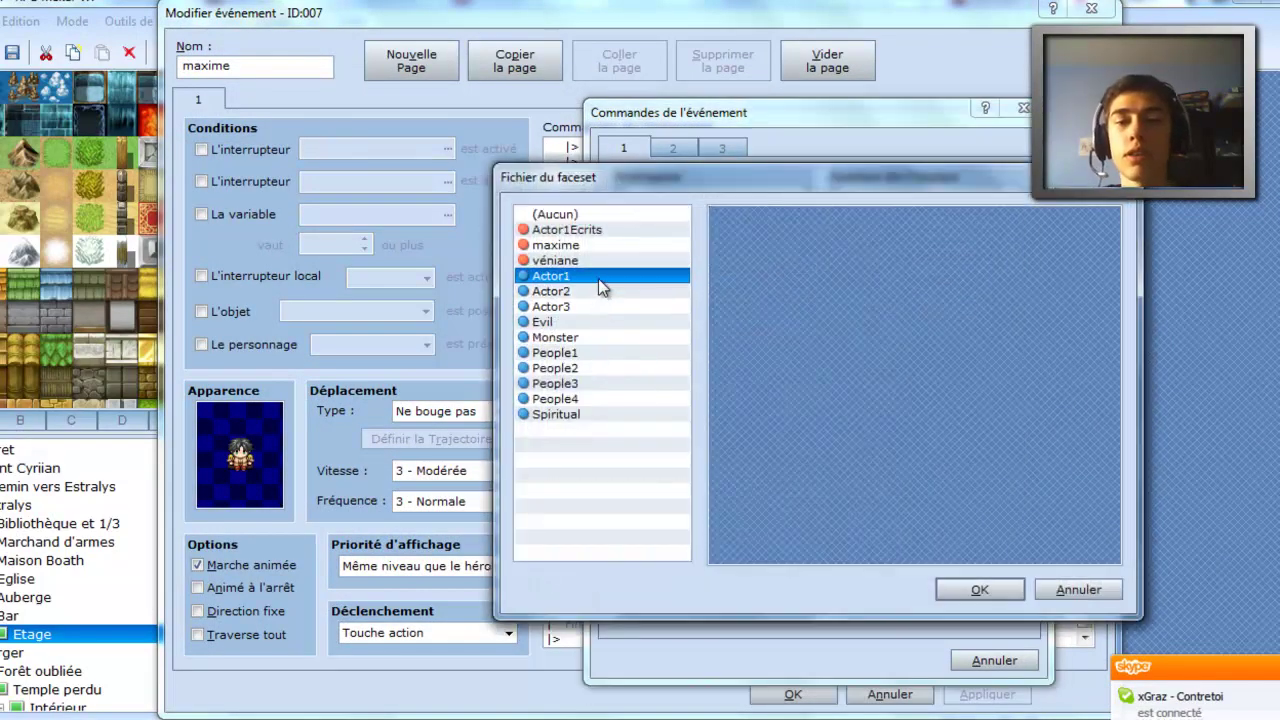
pyautogui.doubleClick(758, 252)
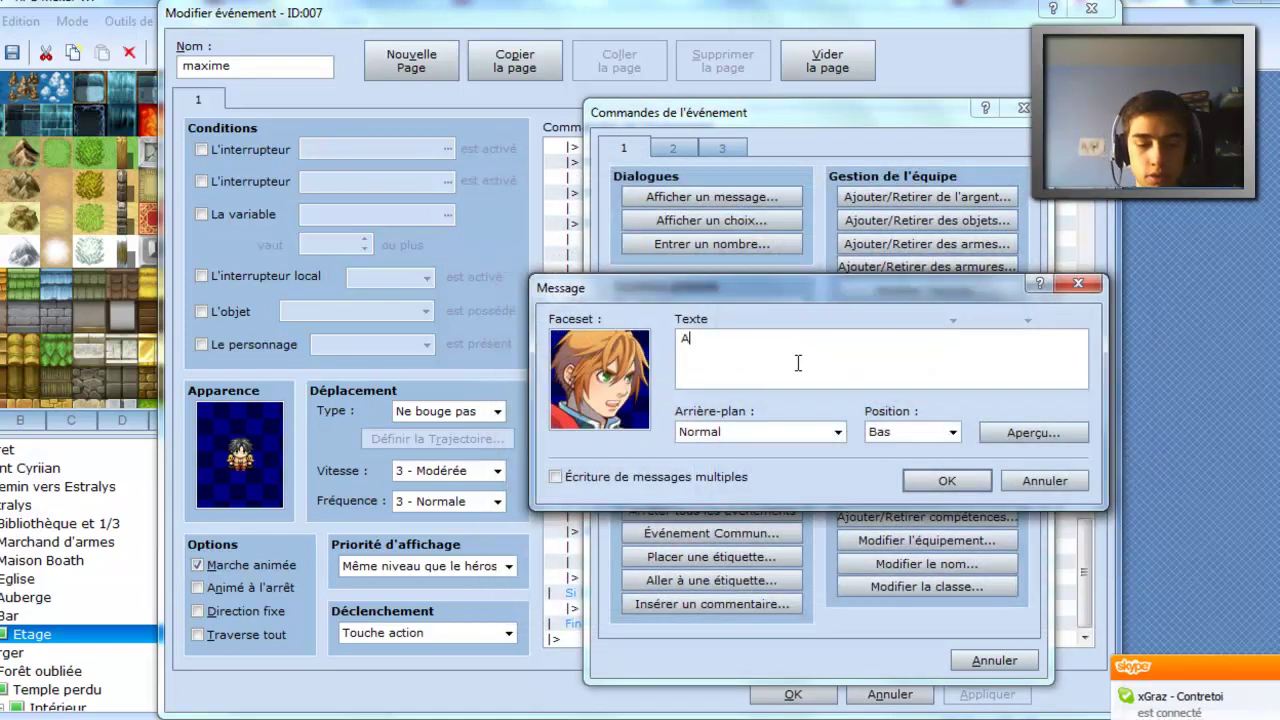
pyautogui.write('Arg, il est trop fort!')
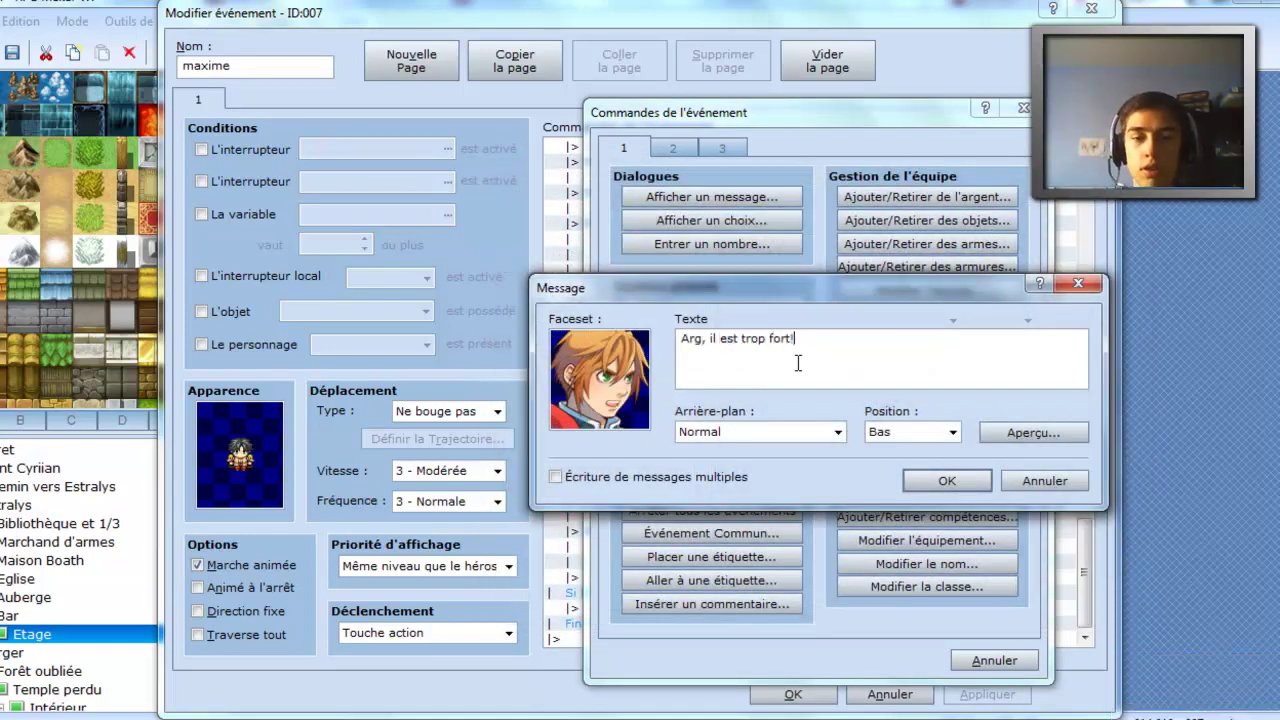
pyautogui.press('Return')
pyautogui.press('Return')
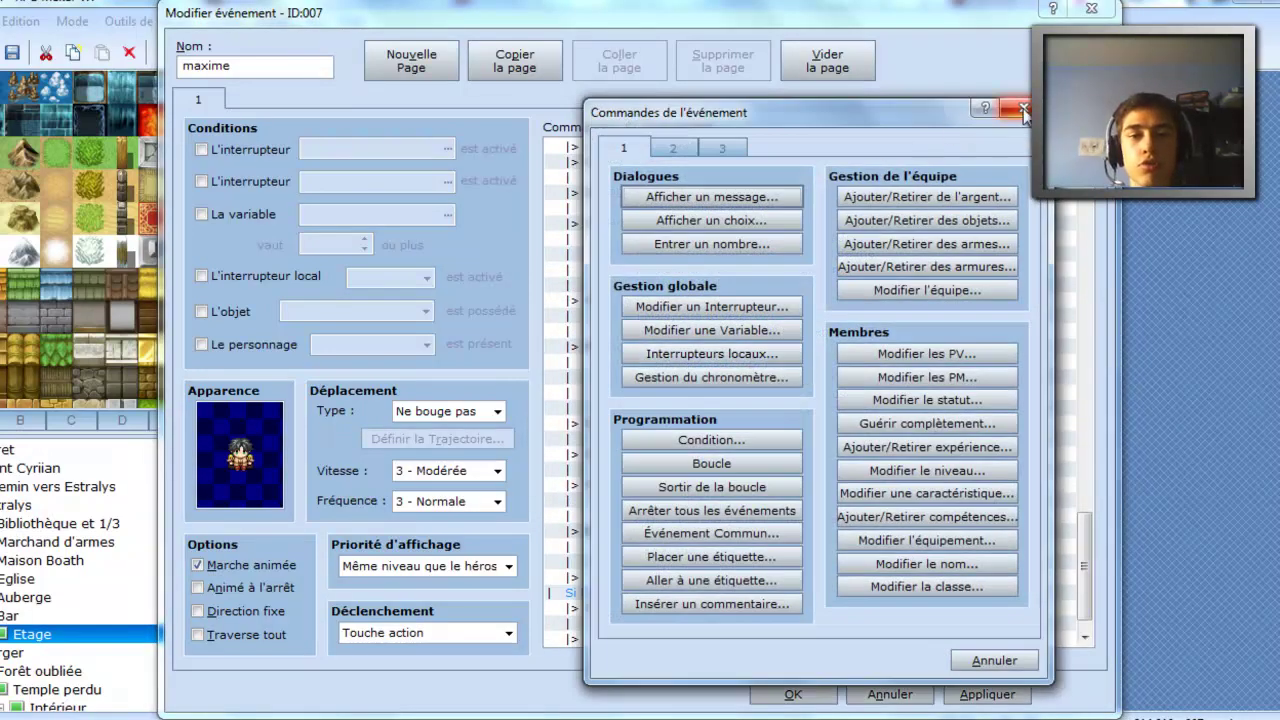
# - Start a second defeat message using the white-haired face from the Evil faceset
pyautogui.click(706, 196)
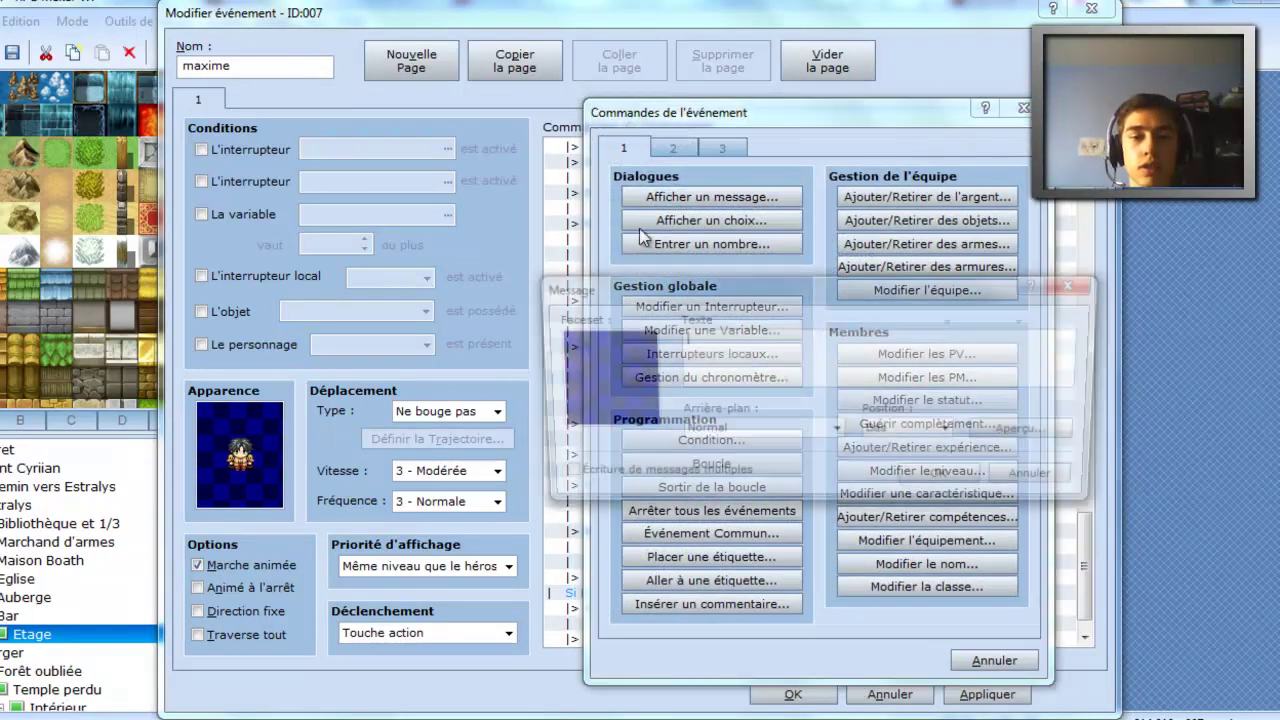
pyautogui.doubleClick(586, 350)
pyautogui.click(571, 292)
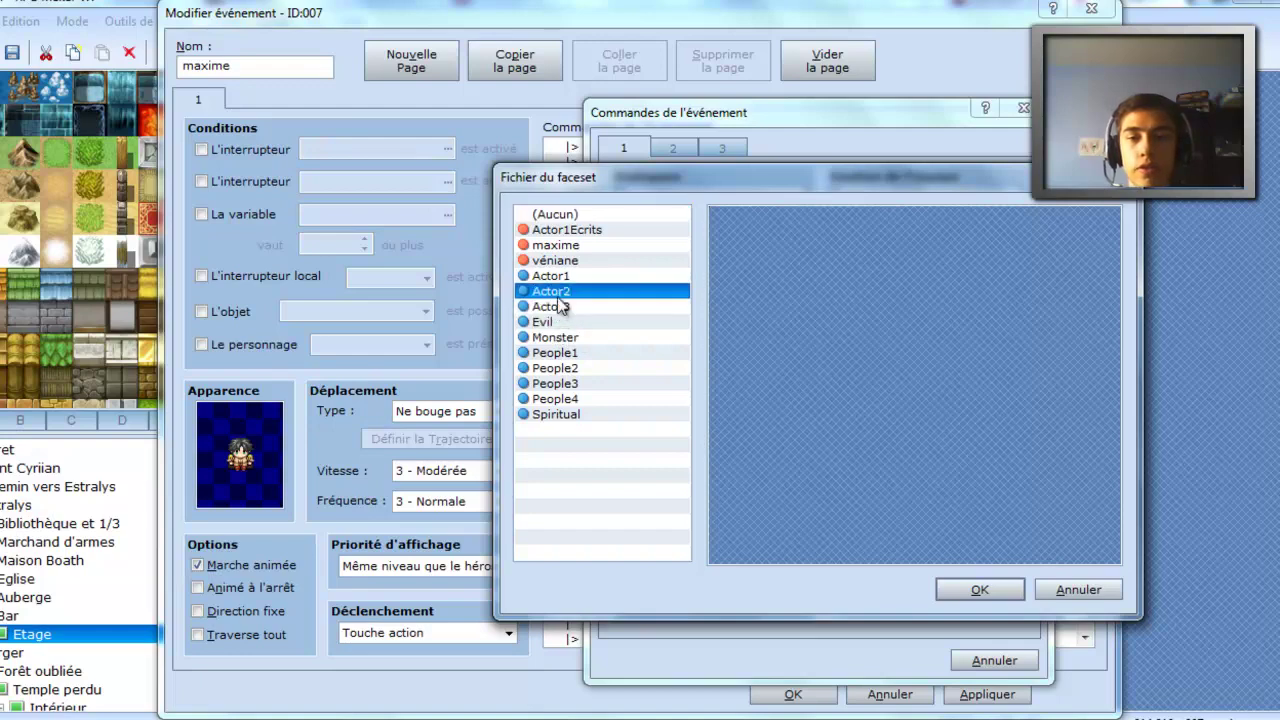
pyautogui.click(575, 307)
pyautogui.click(574, 322)
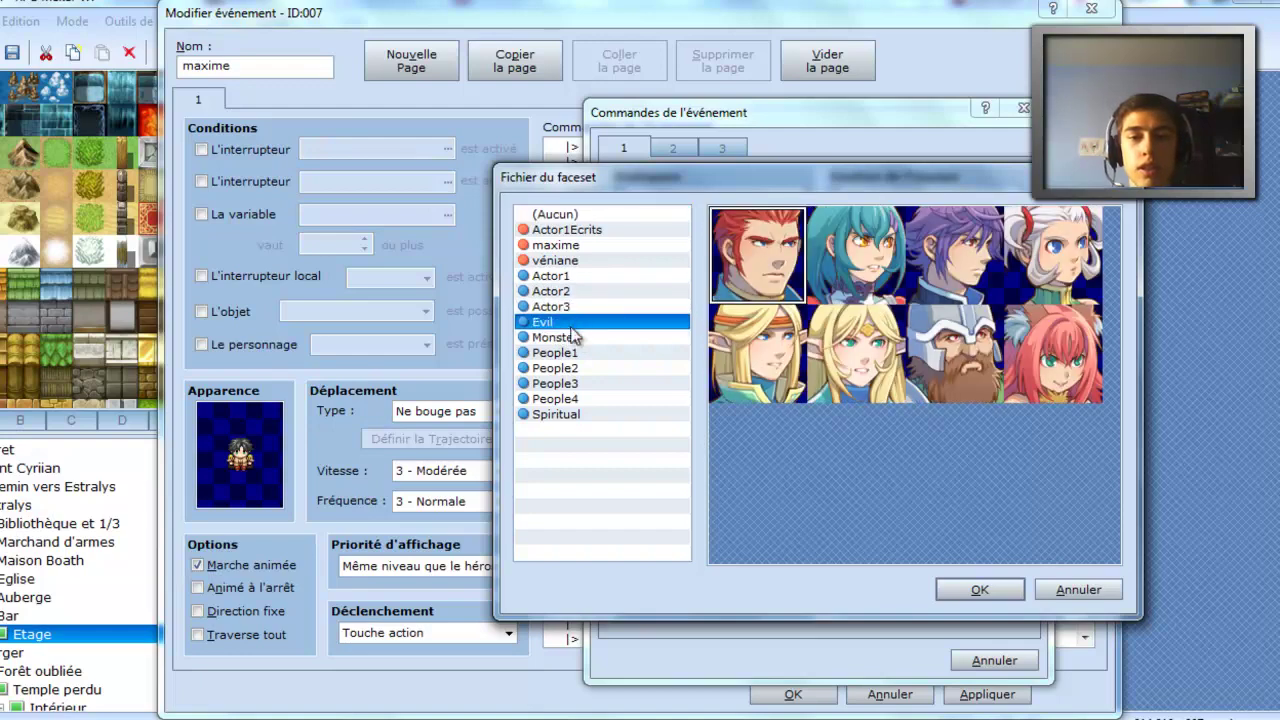
pyautogui.click(578, 338)
pyautogui.click(577, 353)
pyautogui.click(576, 368)
pyautogui.click(571, 291)
pyautogui.click(567, 338)
pyautogui.click(571, 307)
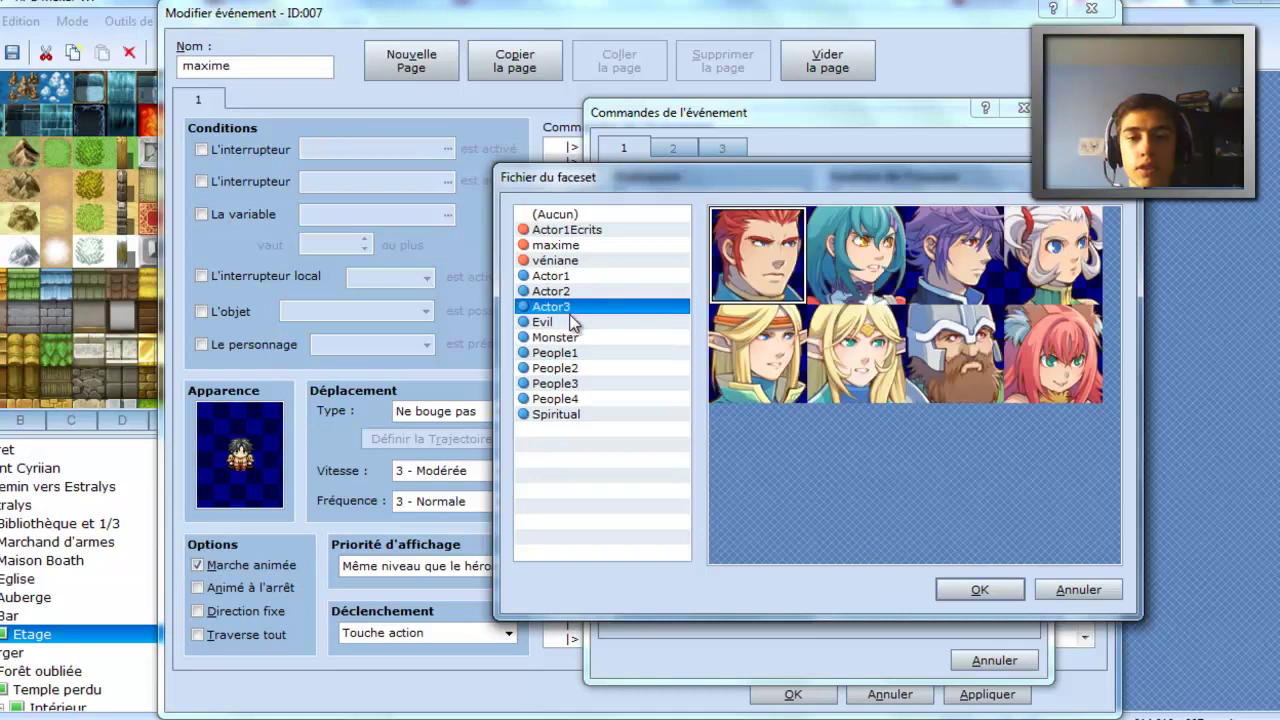
pyautogui.click(593, 322)
pyautogui.doubleClick(855, 353)
# - Enter the villain's line "Ahaha, vous ne pouvez pas me battre!", preview it, and confirm the message
pyautogui.click(711, 369)
pyautogui.write('Ahaha ')
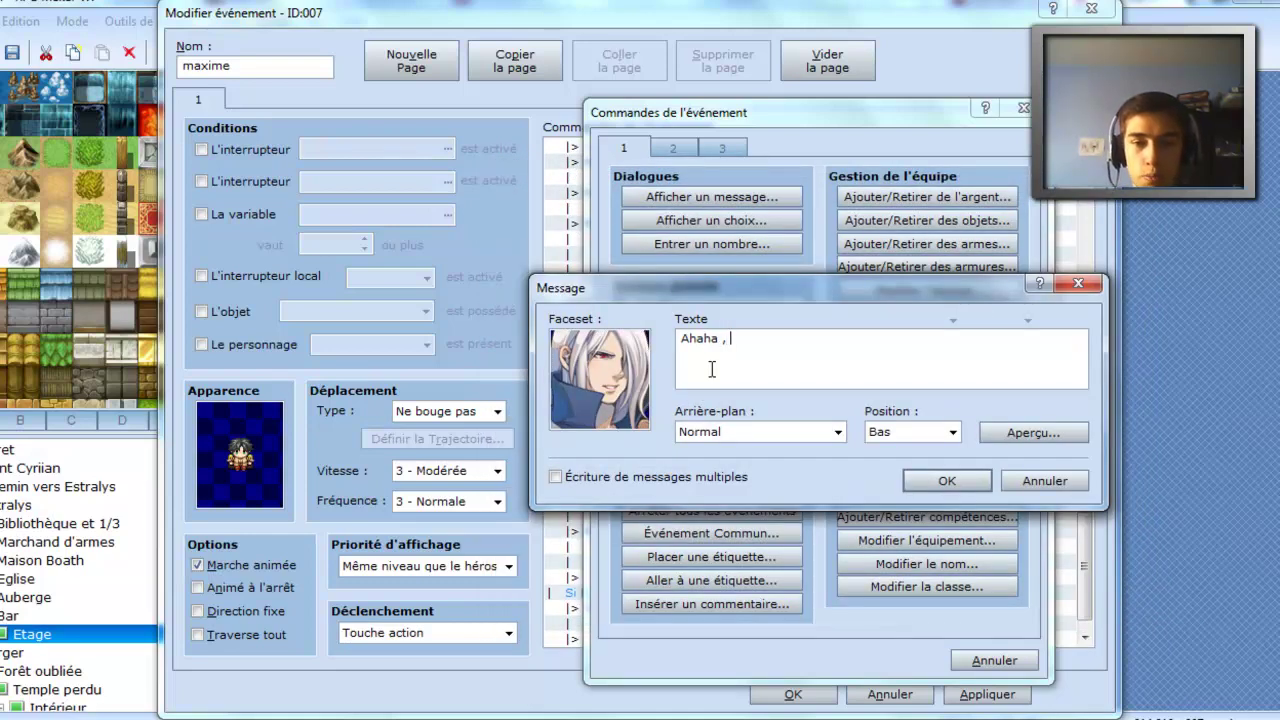
pyautogui.write(',')
pyautogui.press('BackSpace')
pyautogui.press('BackSpace')
pyautogui.write(', vous')
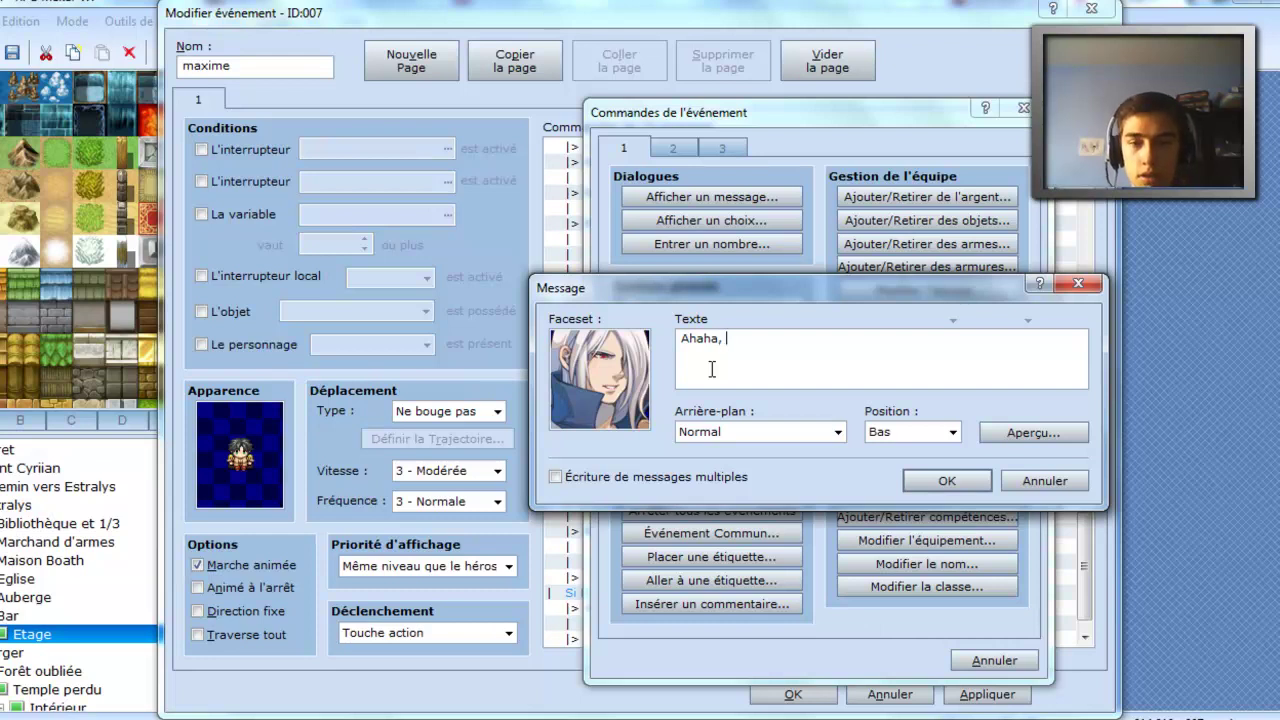
pyautogui.write(' ne pouvez pas me battre!')
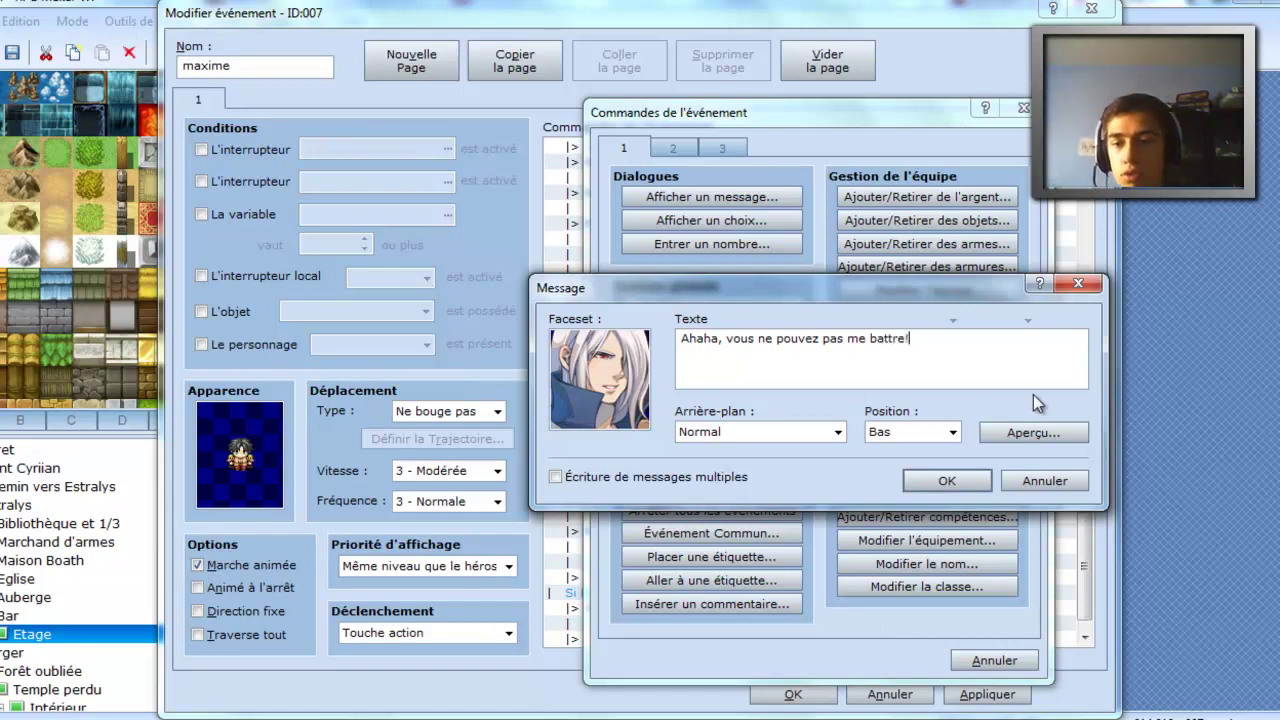
pyautogui.click(1035, 434)
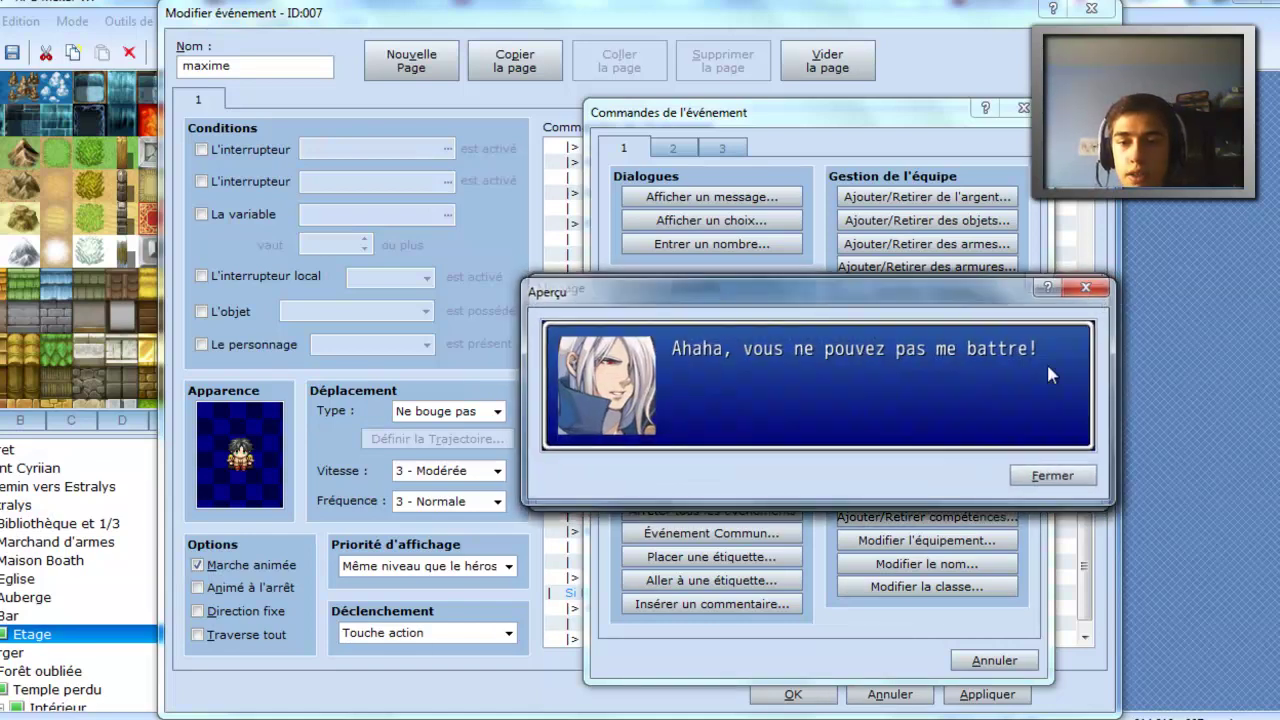
pyautogui.click(1051, 471)
pyautogui.click(941, 478)
pyautogui.press('space')
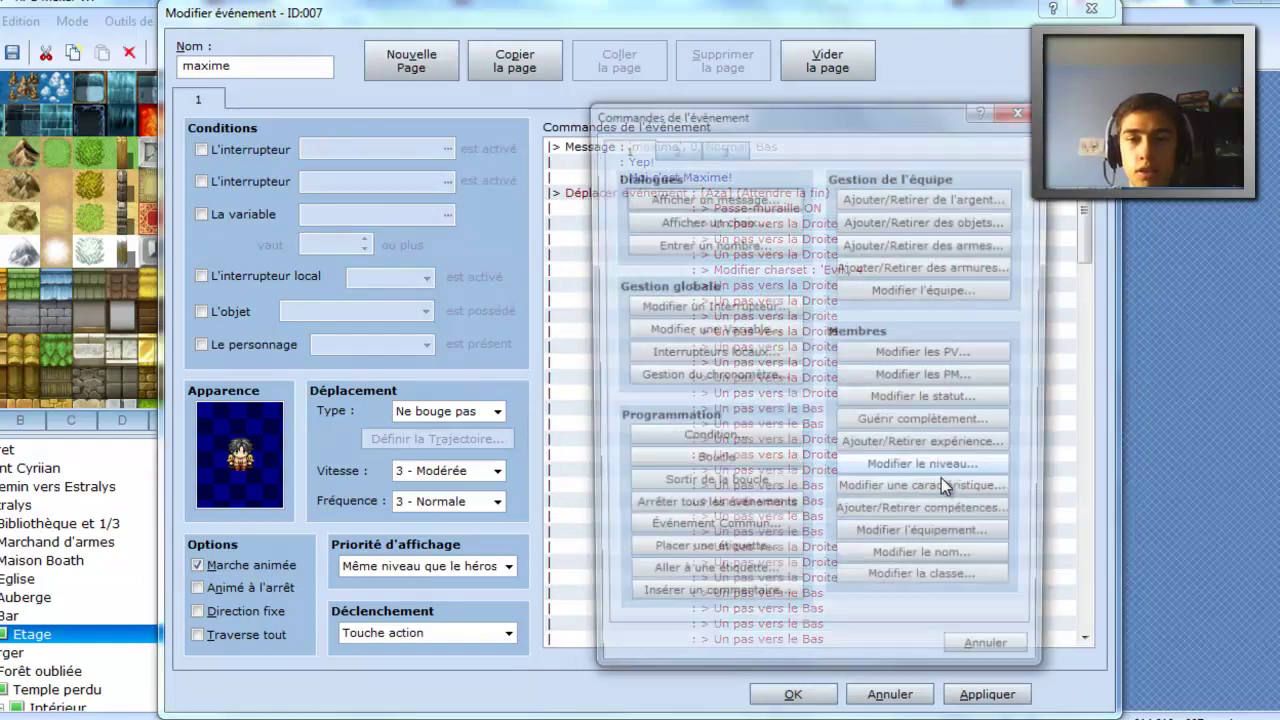
pyautogui.click(1022, 108)
# - Add a message with the véniane face and the text "Au secours!" at the end of the defeat branch
pyautogui.scroll(-10, 877, 410)
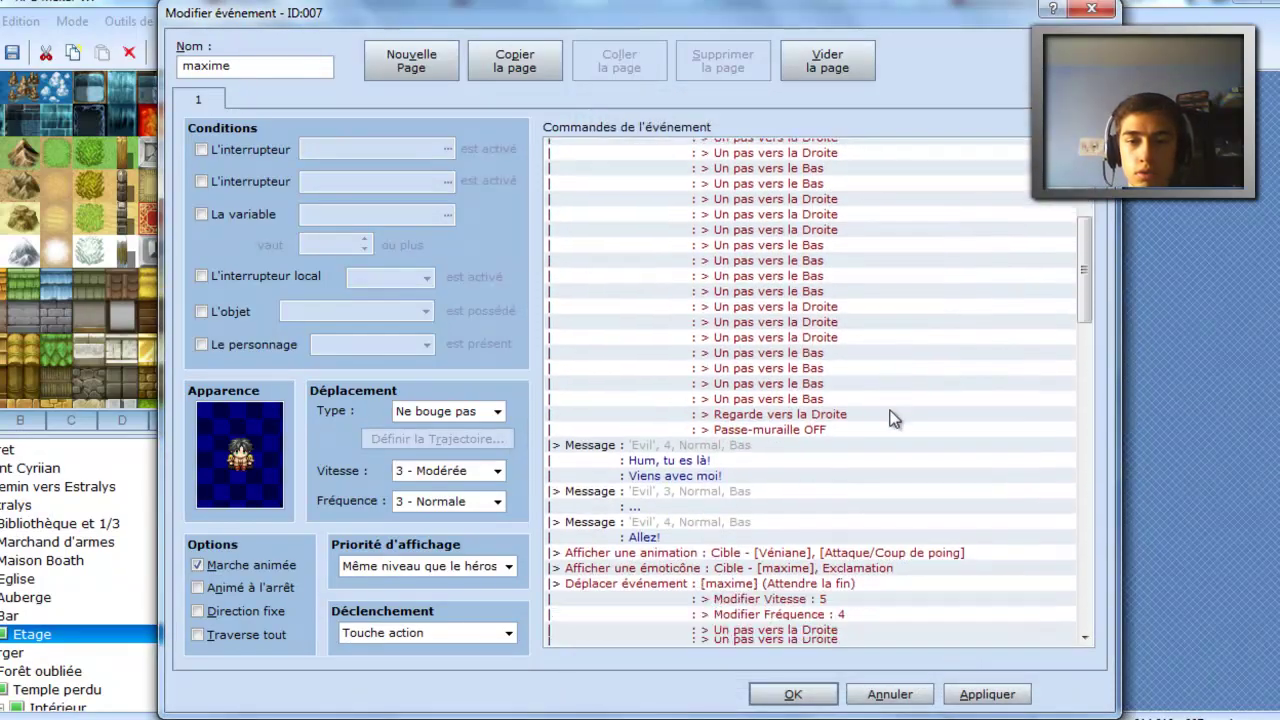
pyautogui.scroll(15, 875, 409)
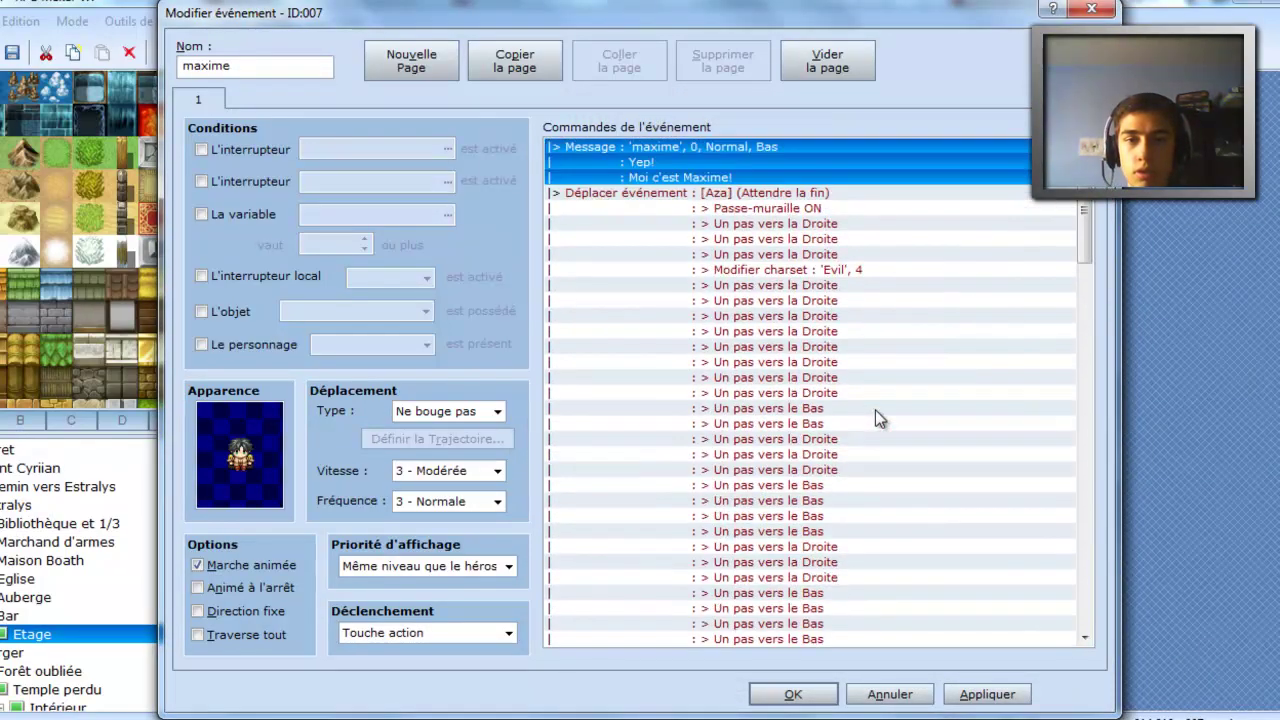
pyautogui.scroll(-10, 737, 316)
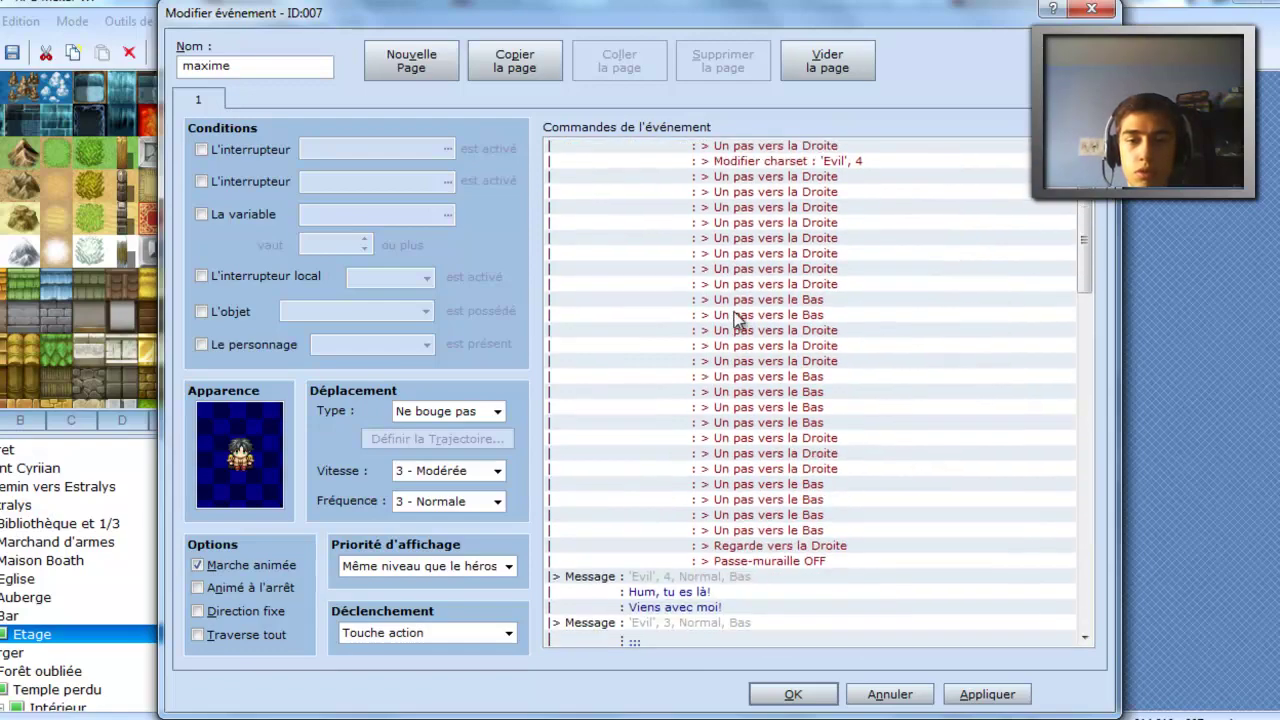
pyautogui.scroll(-10, 737, 316)
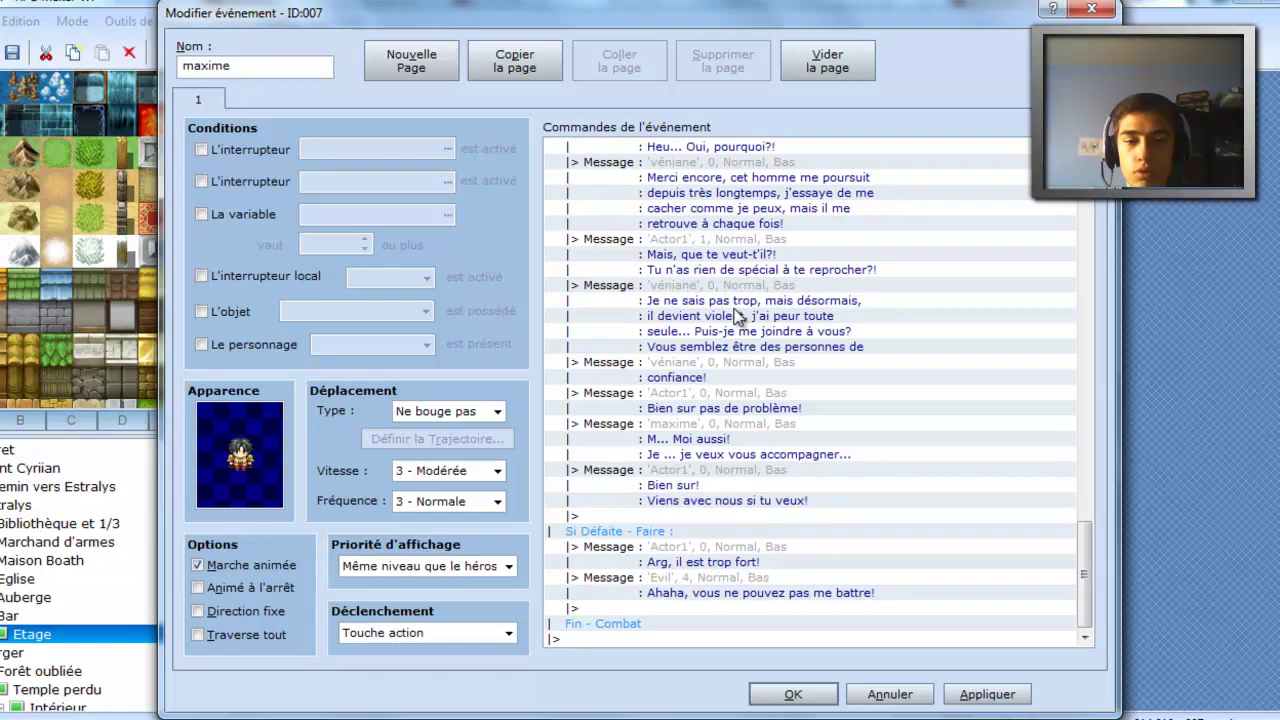
pyautogui.doubleClick(655, 606)
pyautogui.click(711, 197)
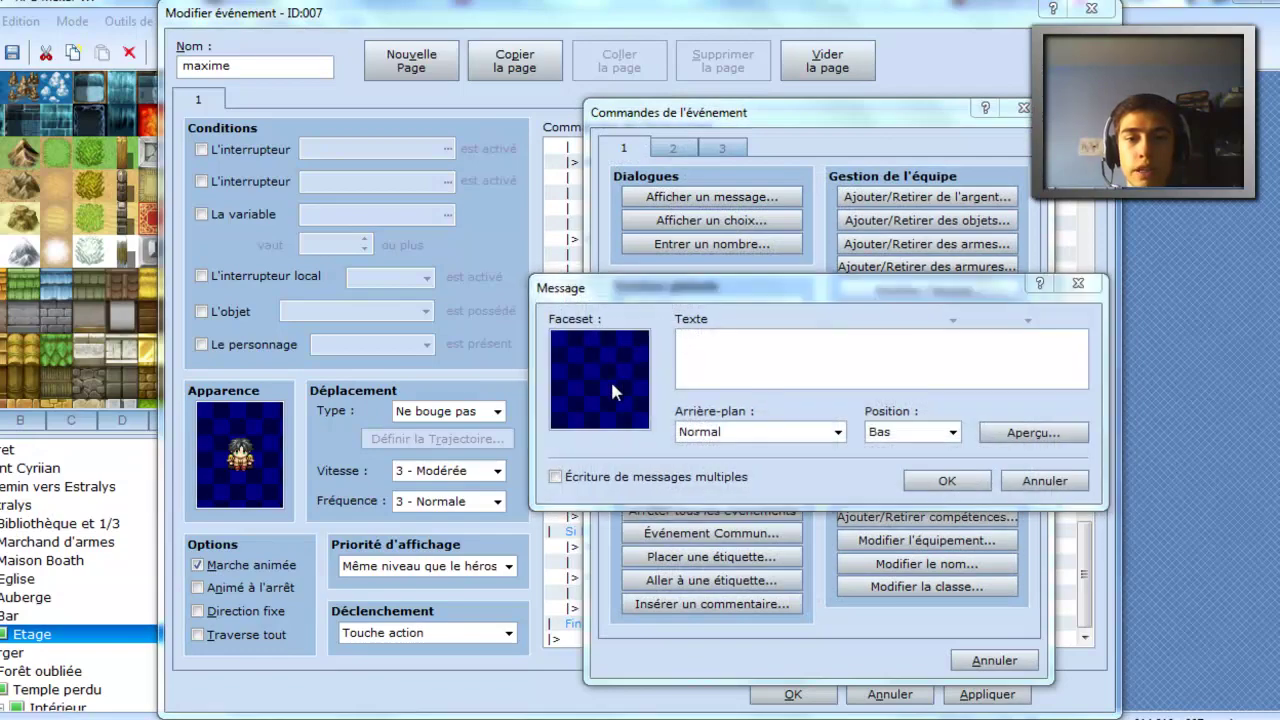
pyautogui.doubleClick(612, 390)
pyautogui.click(571, 291)
pyautogui.moveTo(575, 305); pyautogui.dragTo(558, 261)
pyautogui.doubleClick(760, 252)
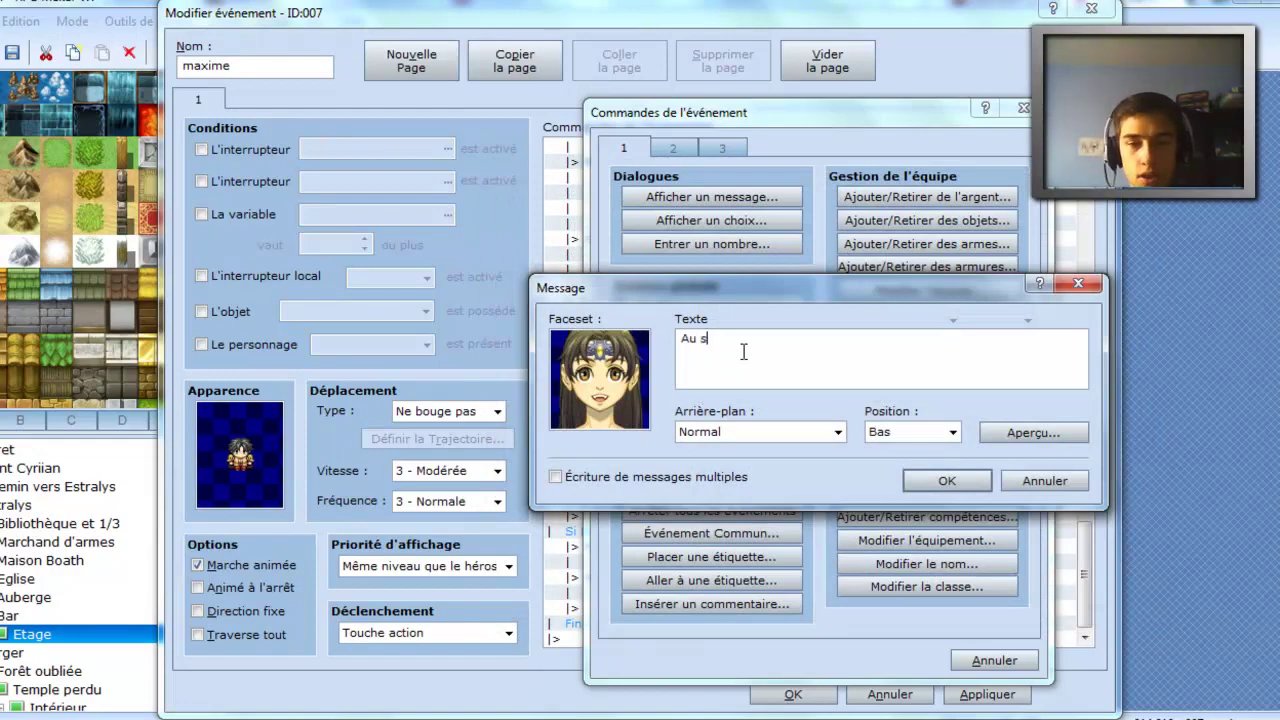
pyautogui.write('!')
pyautogui.press('Return')
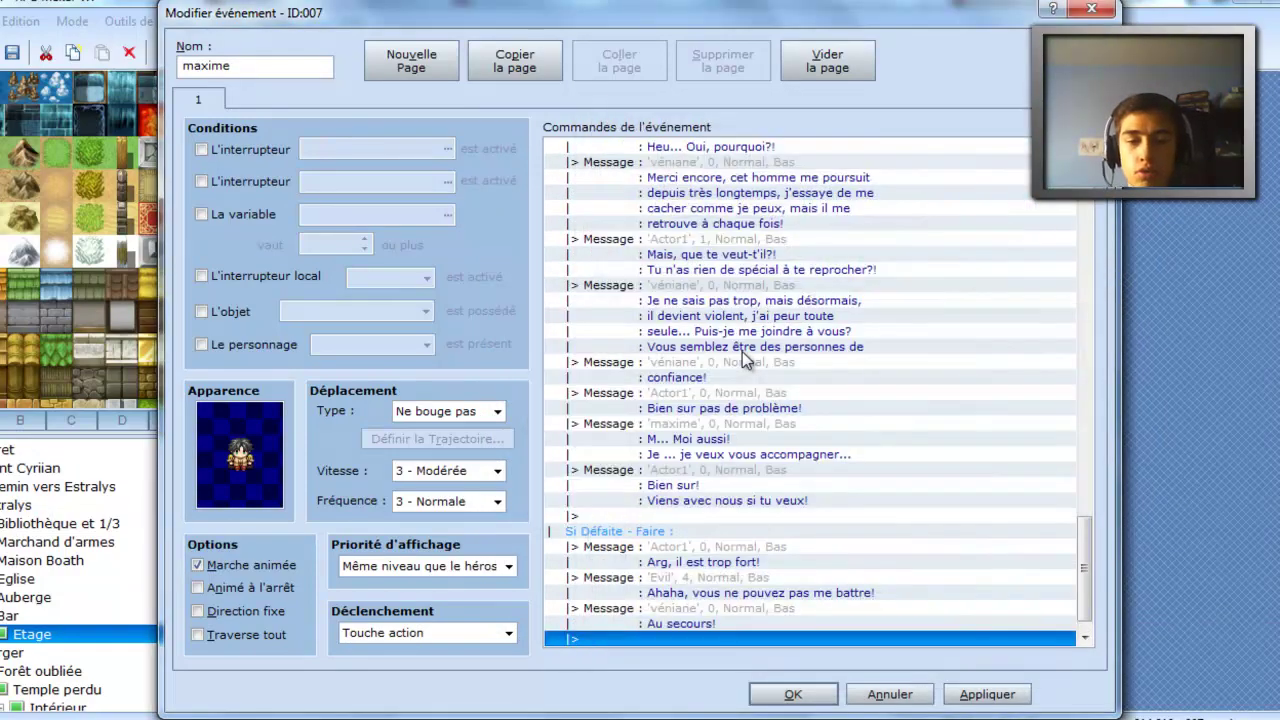
# - Insert an Exclamation emoticon on Véniane just before her "Au secours!" message
pyautogui.click(680, 603)
pyautogui.press('Insert')
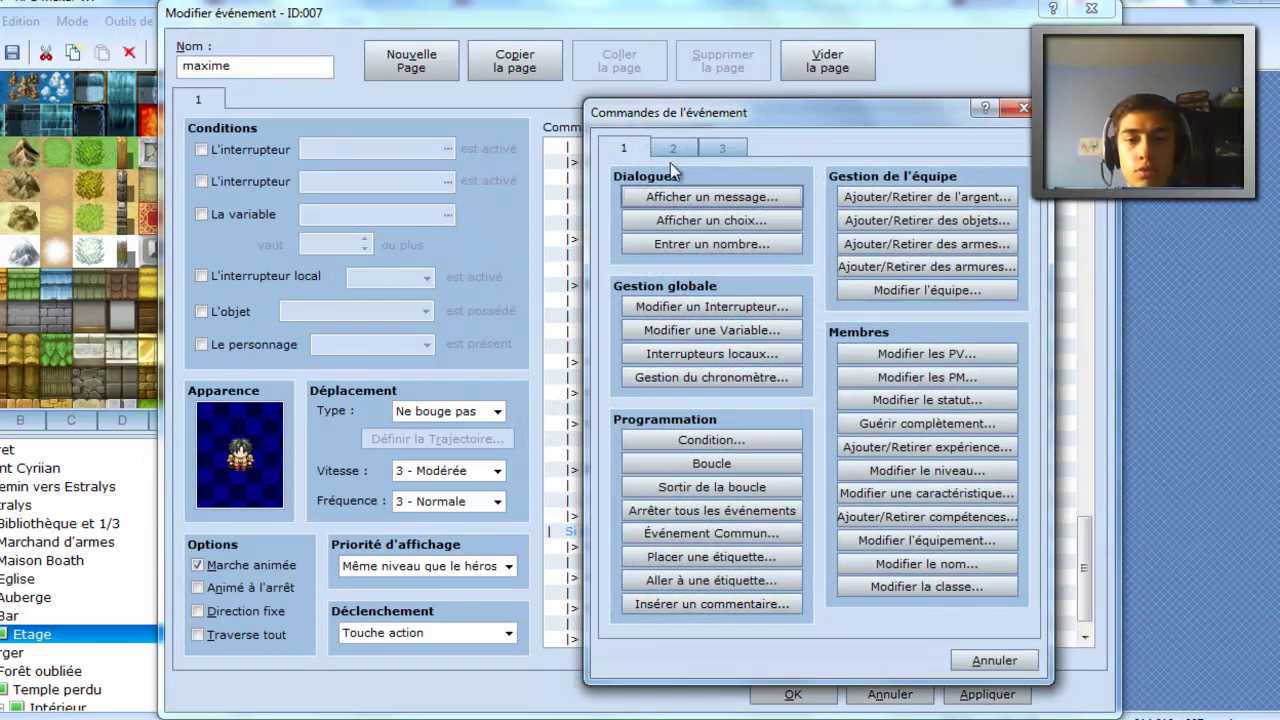
pyautogui.hotkey('ctrl', 'Tab')
pyautogui.click(662, 420)
pyautogui.click(775, 387)
pyautogui.click(777, 388)
pyautogui.click(777, 388)
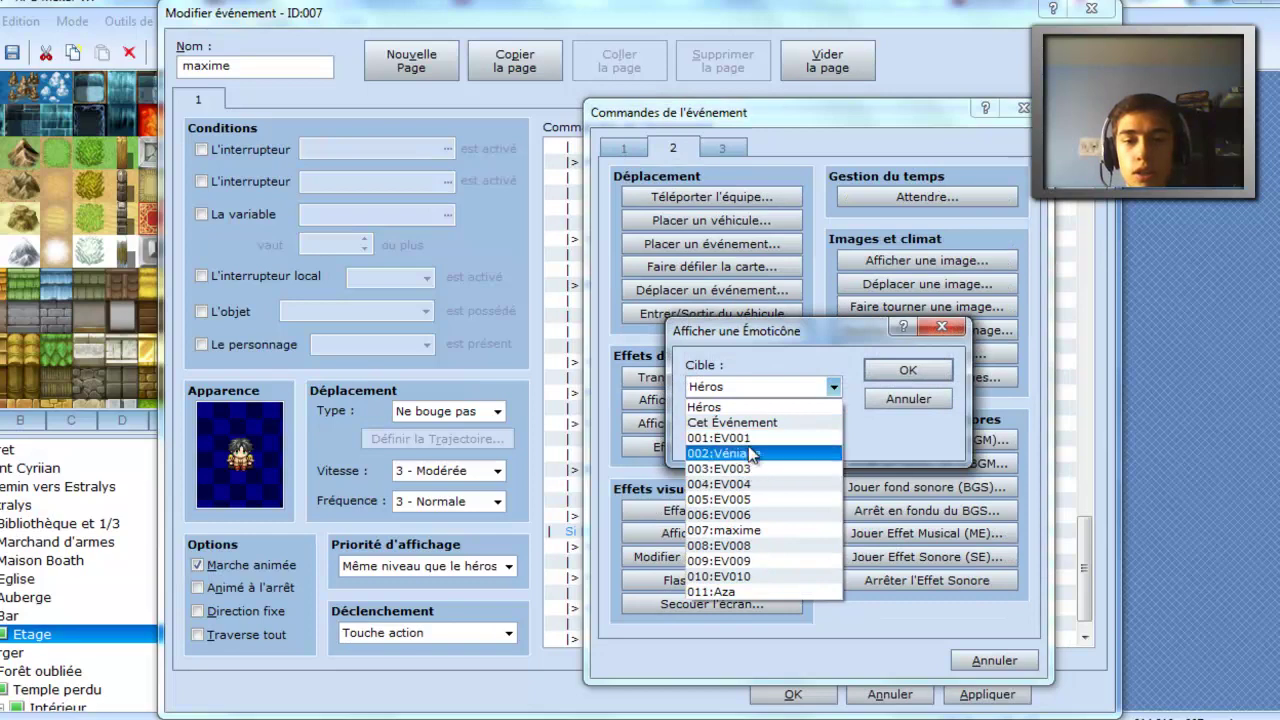
pyautogui.click(750, 433)
pyautogui.click(905, 372)
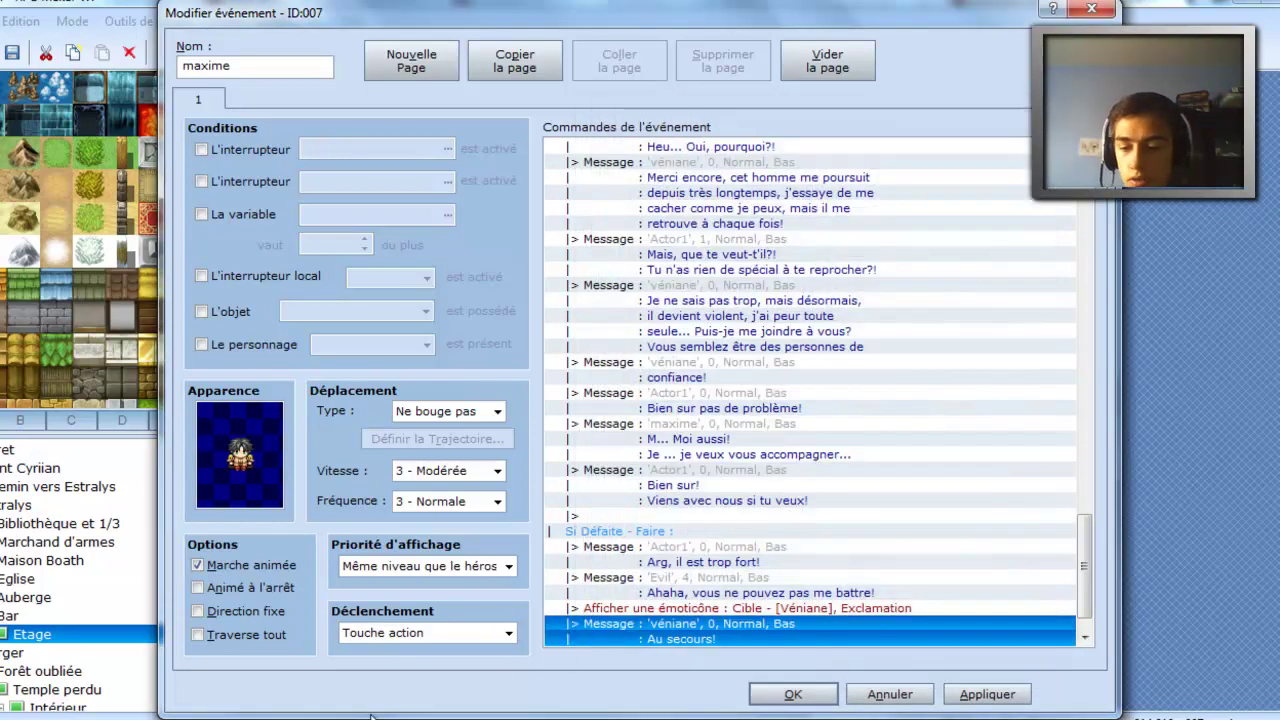
# - Insert a move command for Véniane before "Au secours!" that changes her appearance to the véniane charset
pyautogui.press('Down')
pyautogui.press('Down')
pyautogui.press('Down')
pyautogui.press('Up')
pyautogui.press('Up')
pyautogui.press('Up')
pyautogui.press('Up')
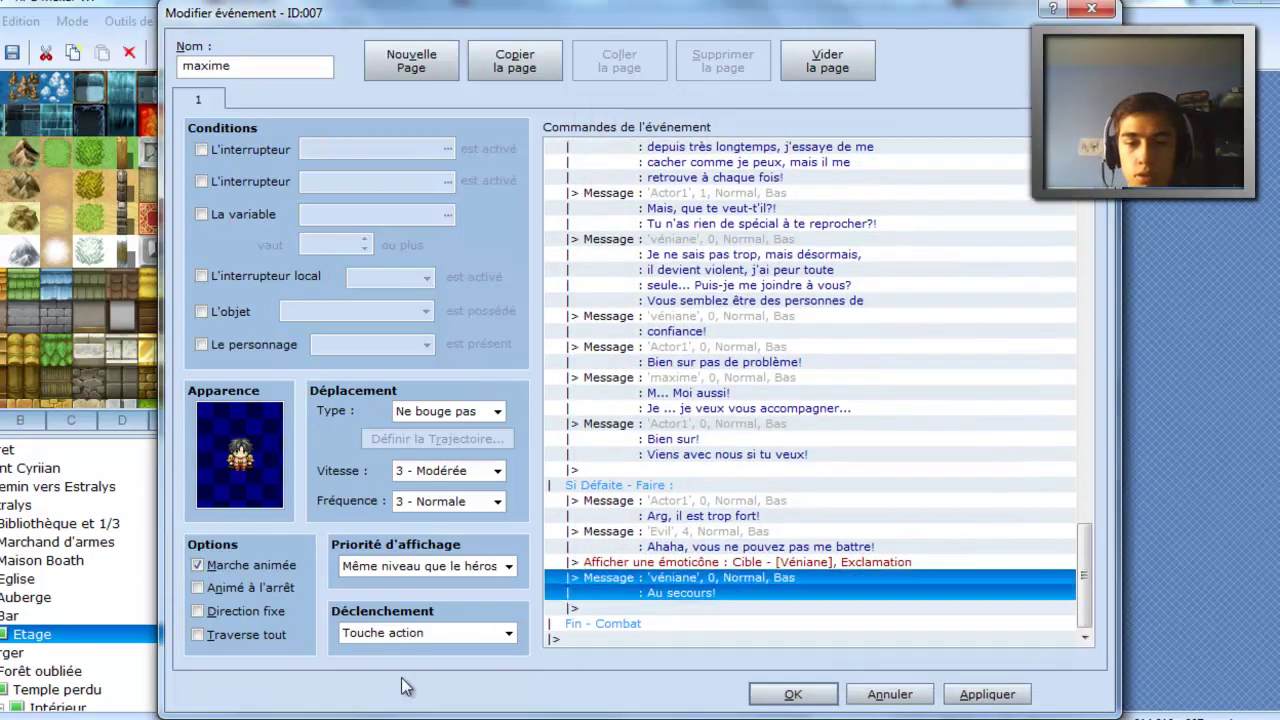
pyautogui.press('Return')
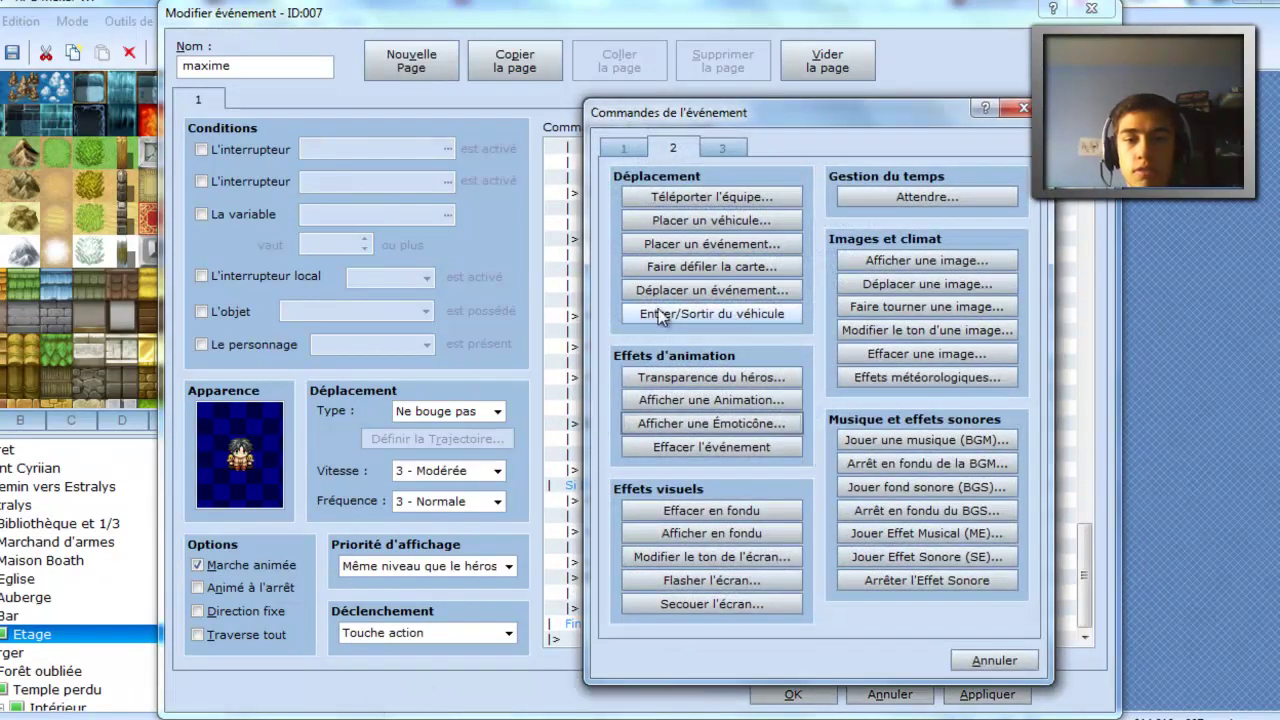
pyautogui.click(670, 294)
pyautogui.click(573, 208)
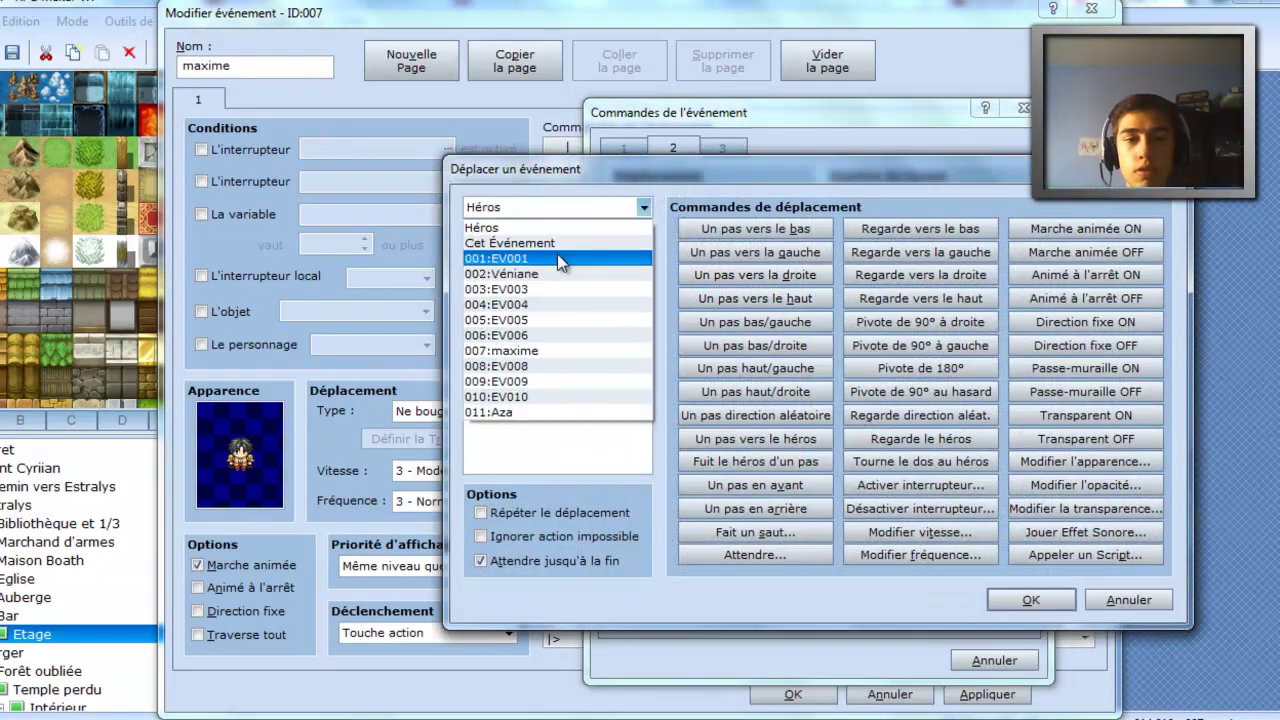
pyautogui.click(551, 273)
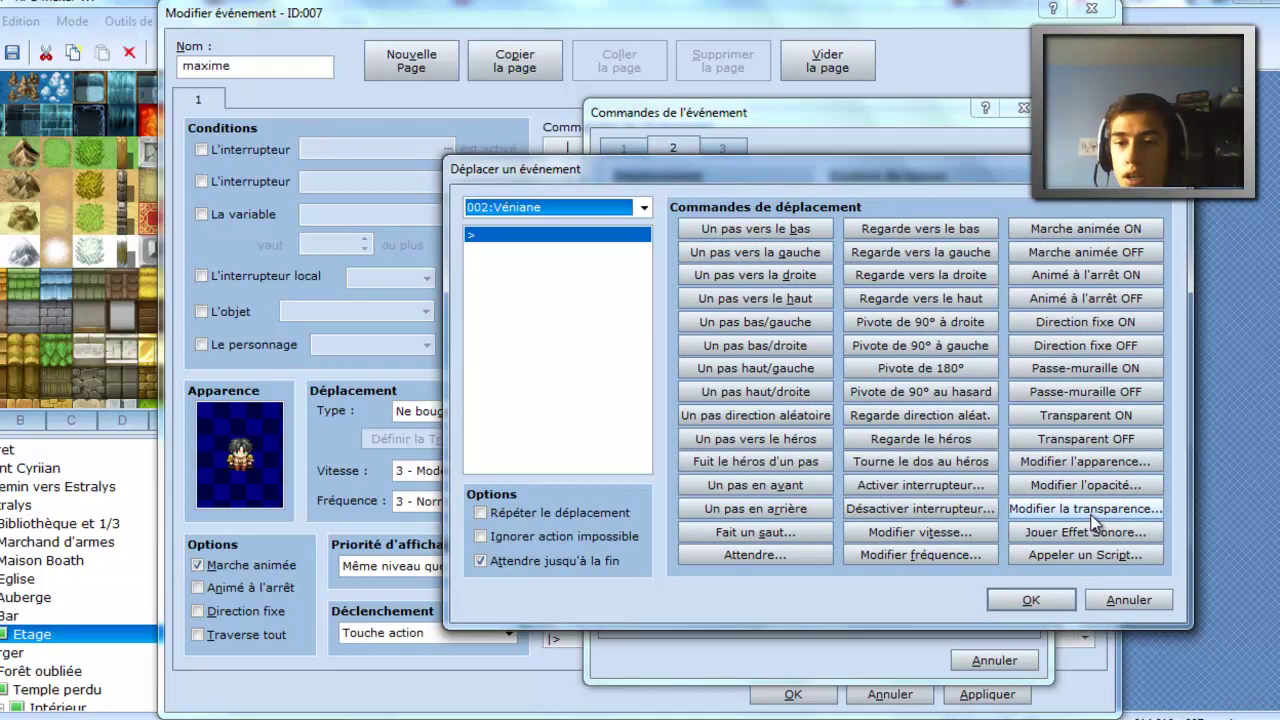
pyautogui.click(1083, 463)
pyautogui.doubleClick(553, 260)
pyautogui.click(1015, 595)
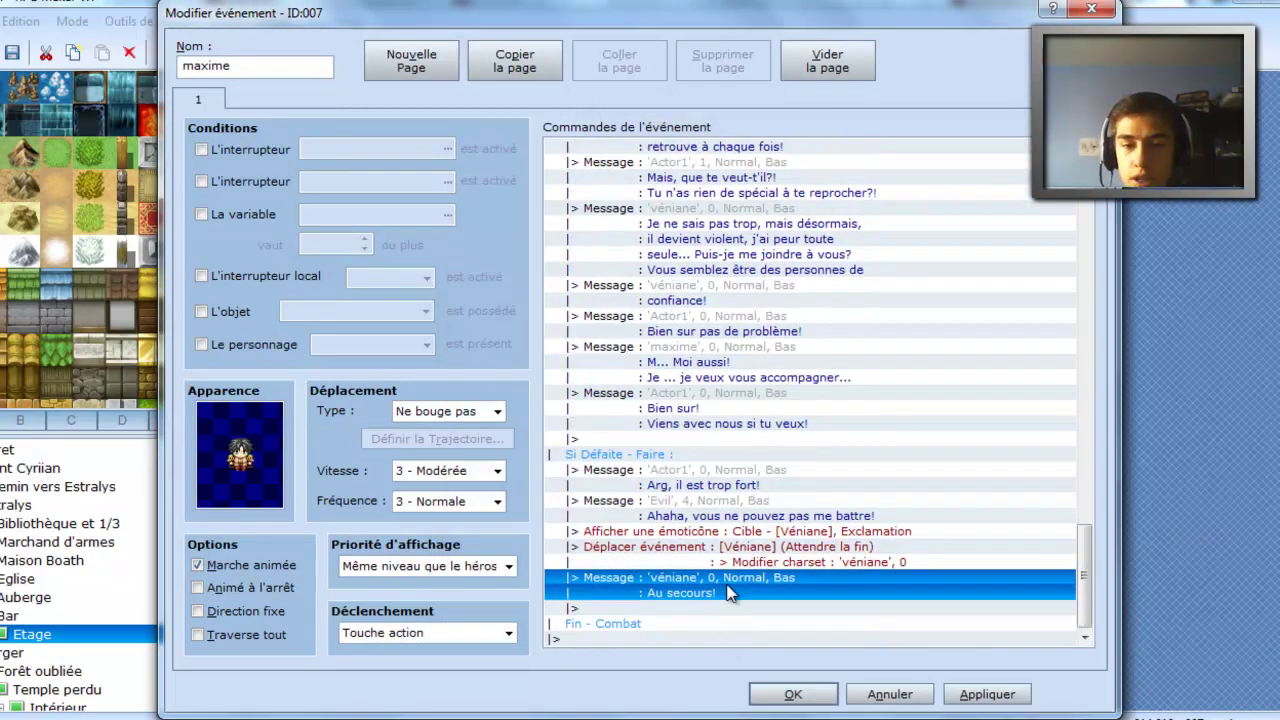
# - Add a Brouillard animation targeting the Aza event after the "Au secours!" message in the defeat branch
pyautogui.doubleClick(727, 607)
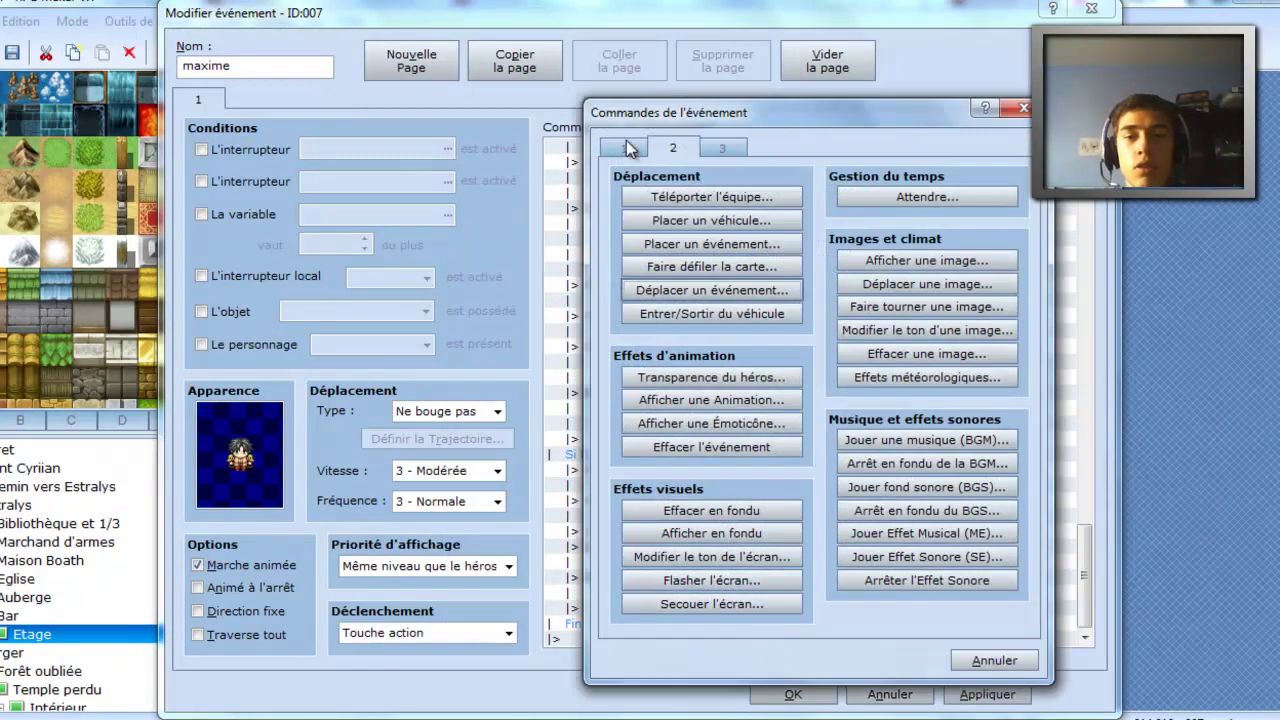
pyautogui.click(628, 150)
pyautogui.click(676, 149)
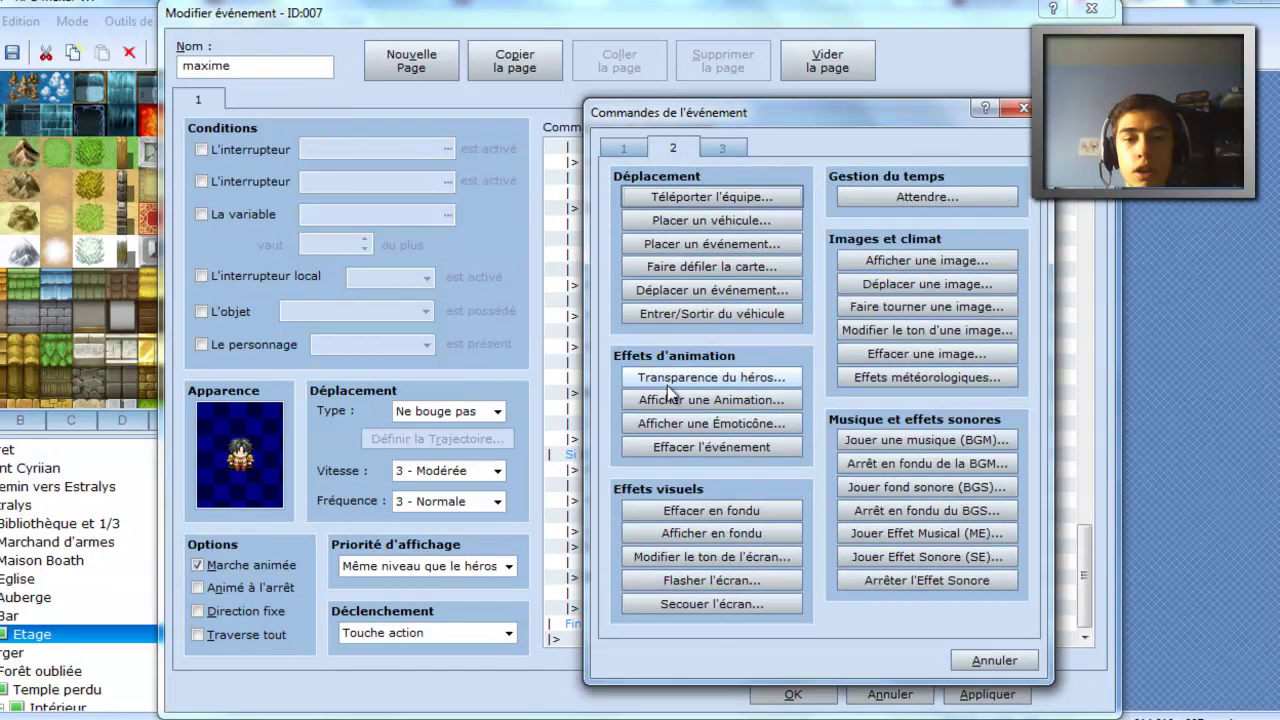
pyautogui.click(678, 399)
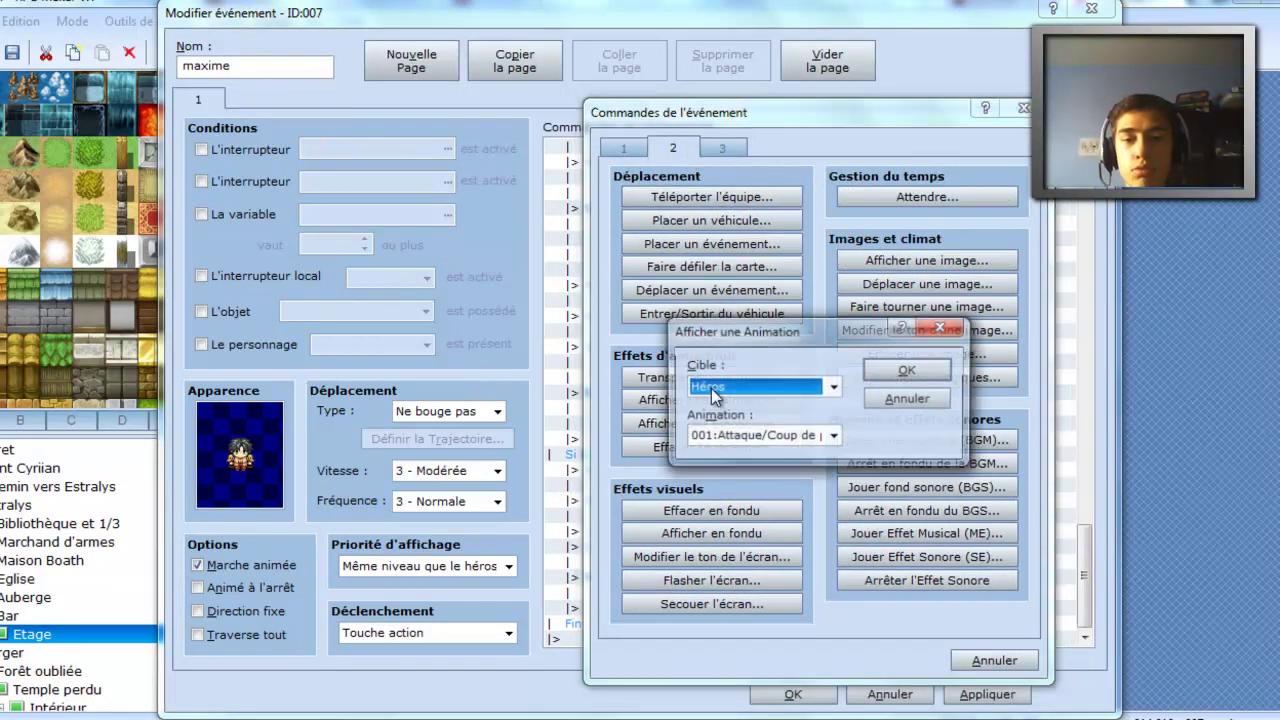
pyautogui.click(754, 388)
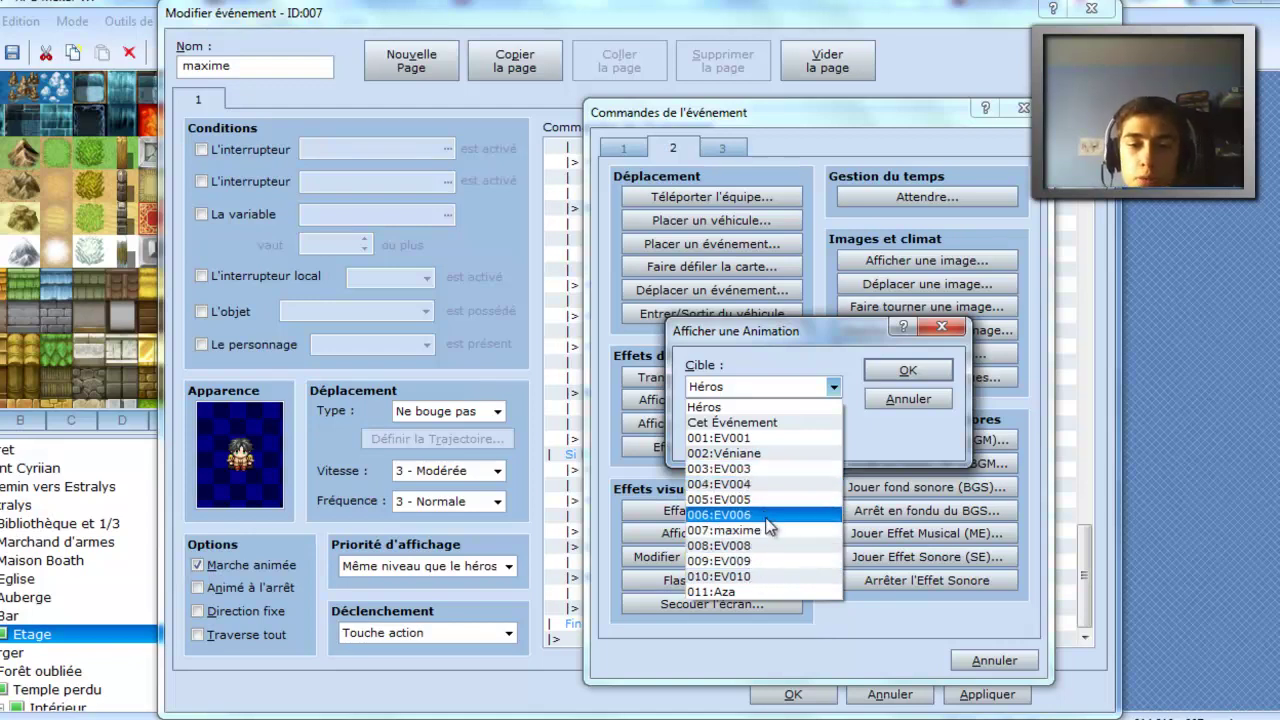
pyautogui.click(720, 591)
pyautogui.click(752, 438)
pyautogui.scroll(-1, 748, 300)
pyautogui.scroll(-8, 748, 300)
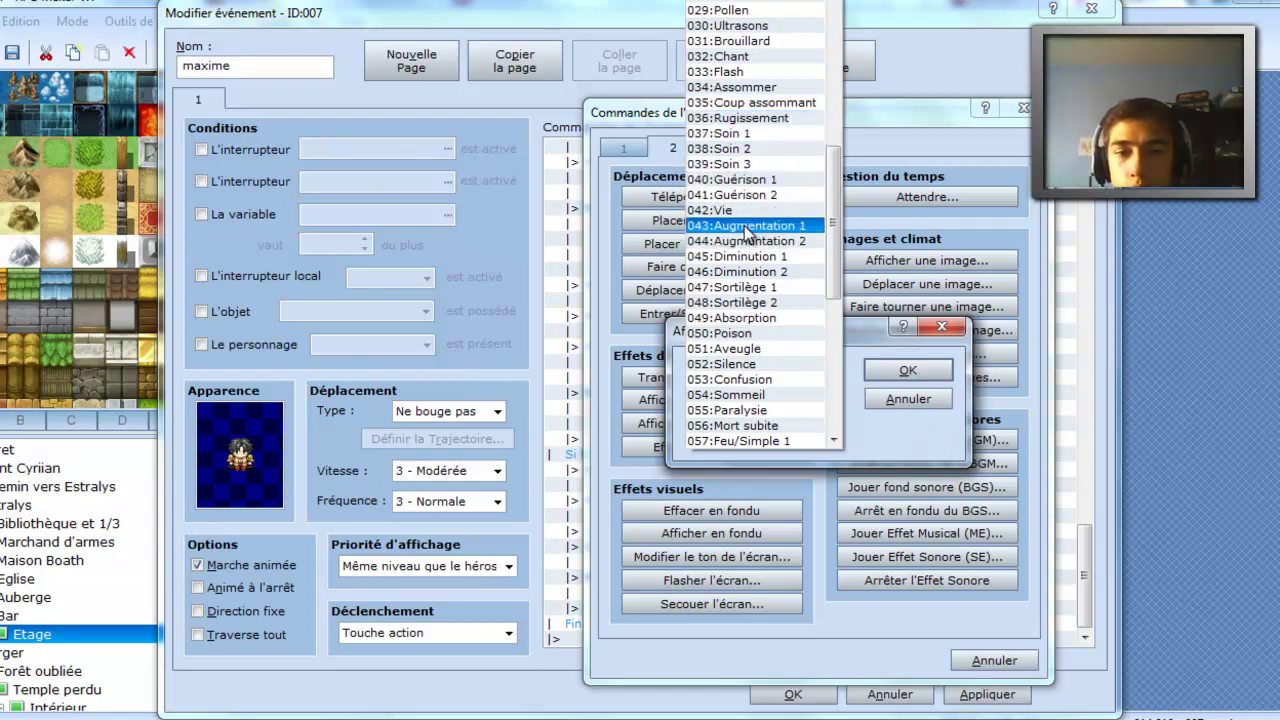
pyautogui.scroll(-2, 744, 228)
pyautogui.scroll(-1, 745, 230)
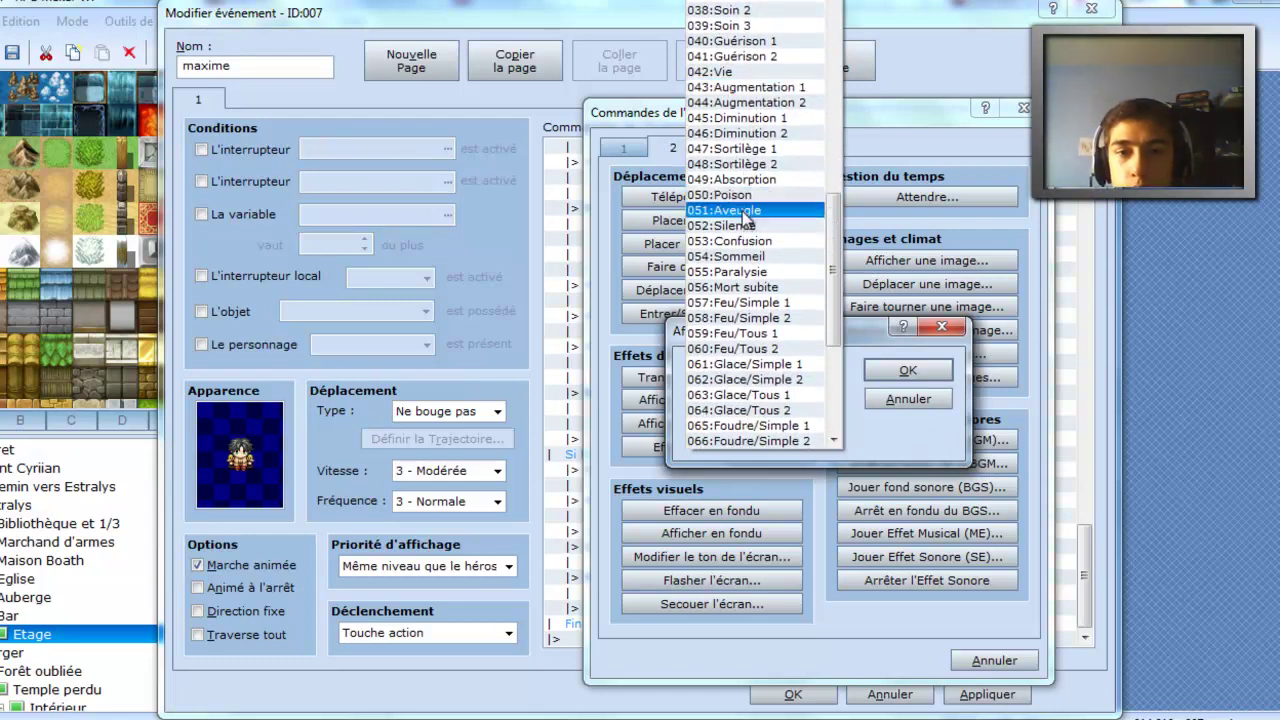
pyautogui.scroll(5, 745, 180)
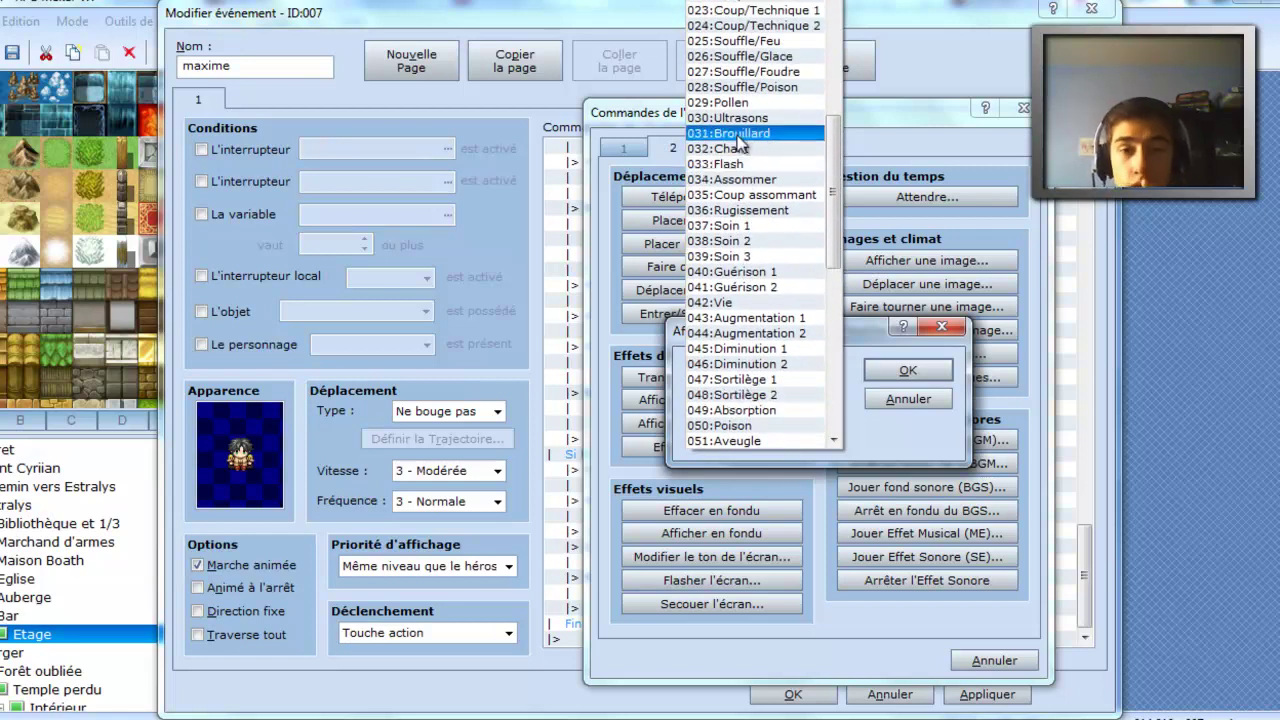
pyautogui.click(738, 139)
pyautogui.click(905, 368)
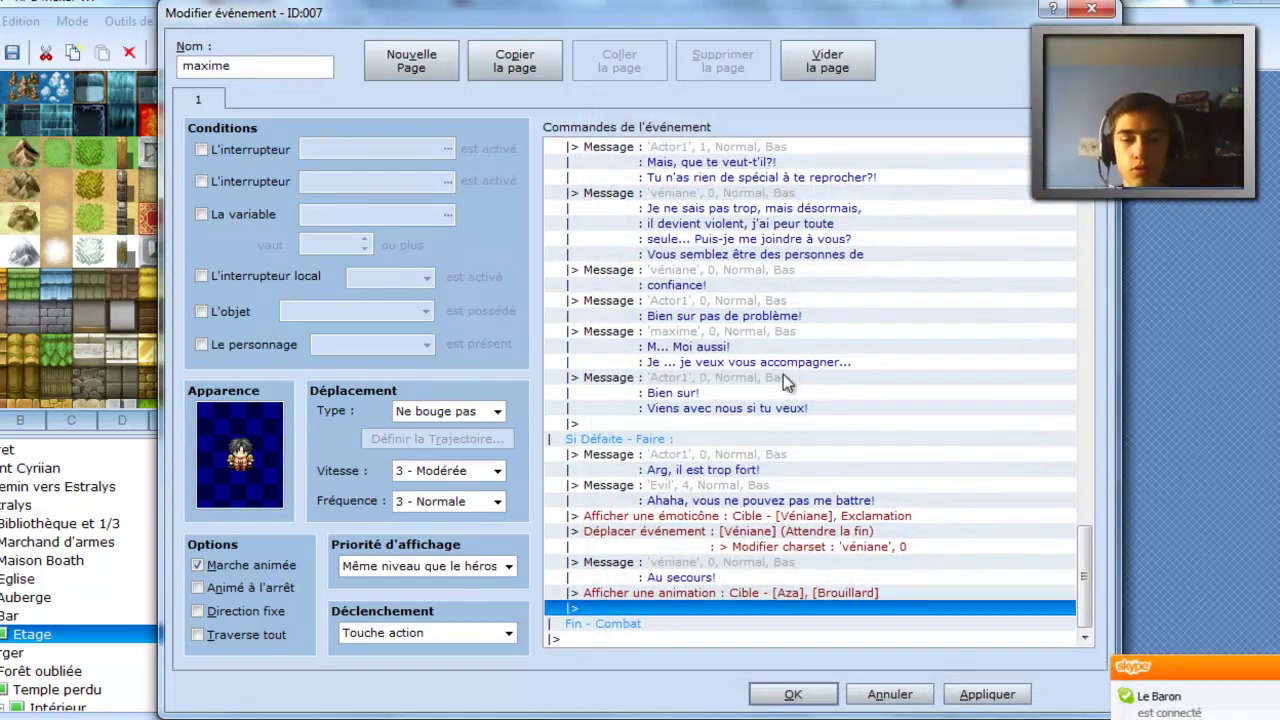
# - Start a move command targeting the Aza event right after the Brouillard animation
pyautogui.doubleClick(773, 608)
pyautogui.click(625, 148)
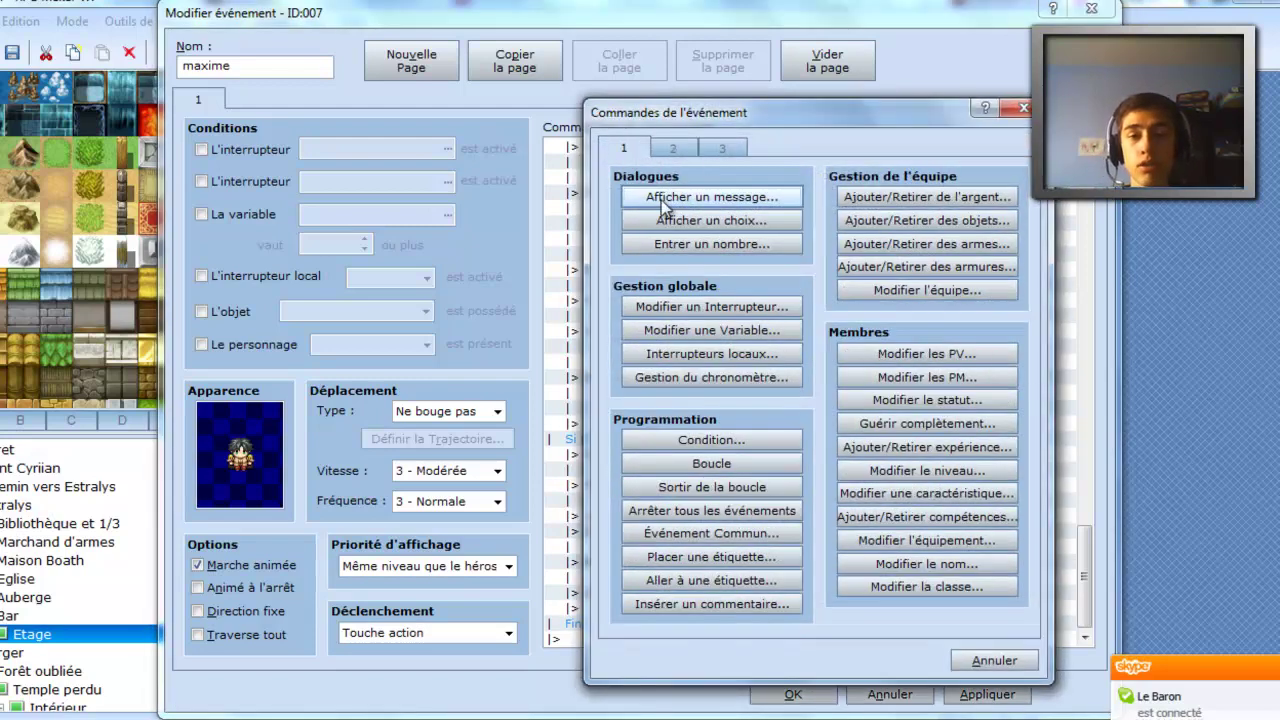
pyautogui.click(665, 202)
pyautogui.click(1080, 287)
pyautogui.click(672, 148)
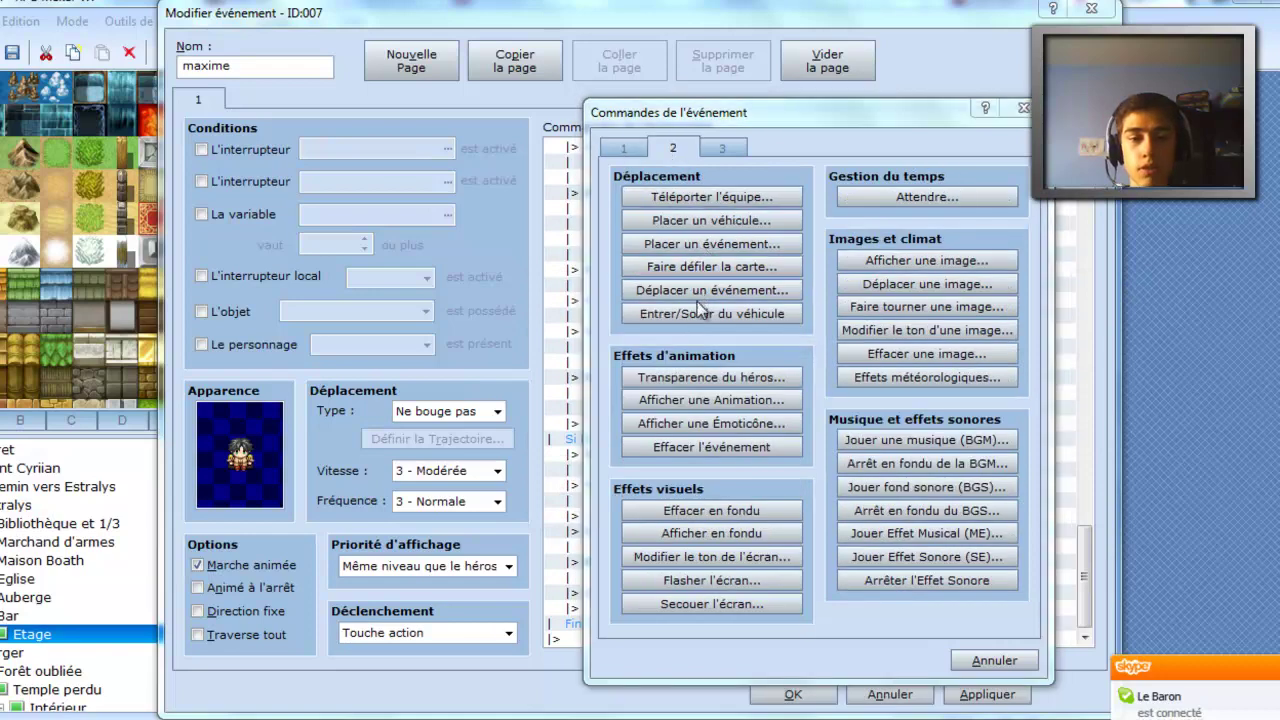
pyautogui.click(700, 292)
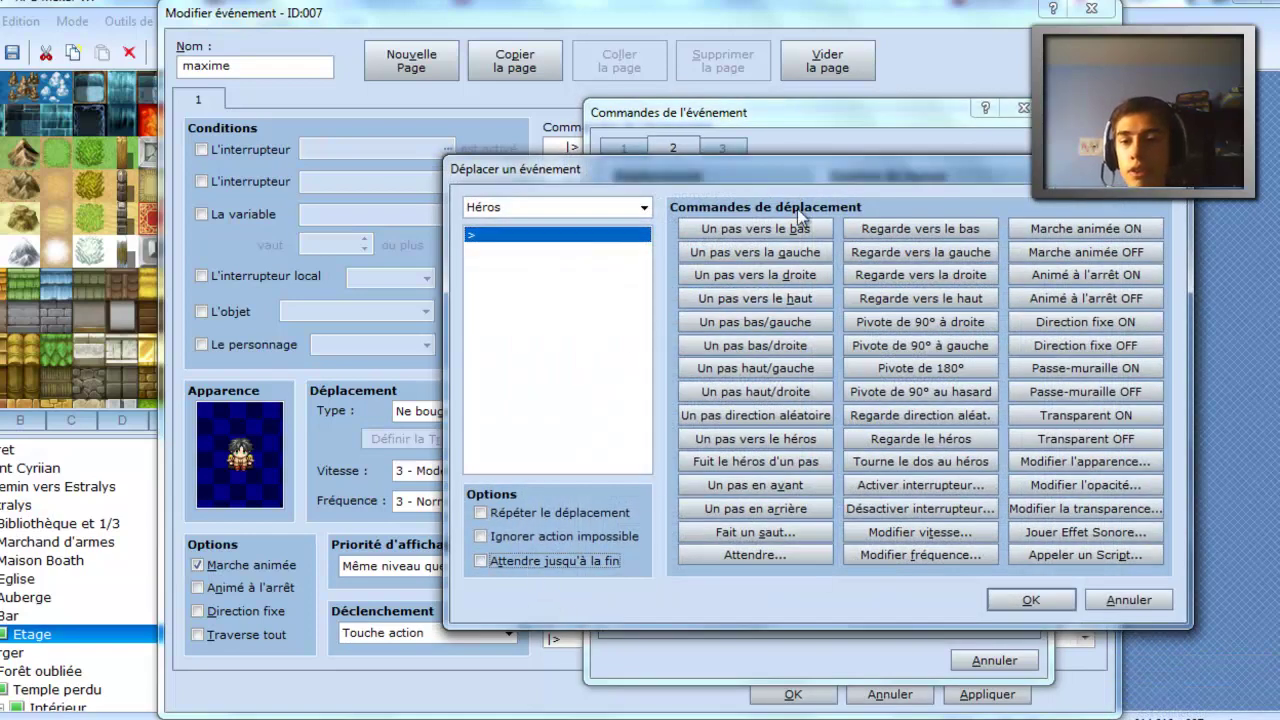
pyautogui.click(563, 208)
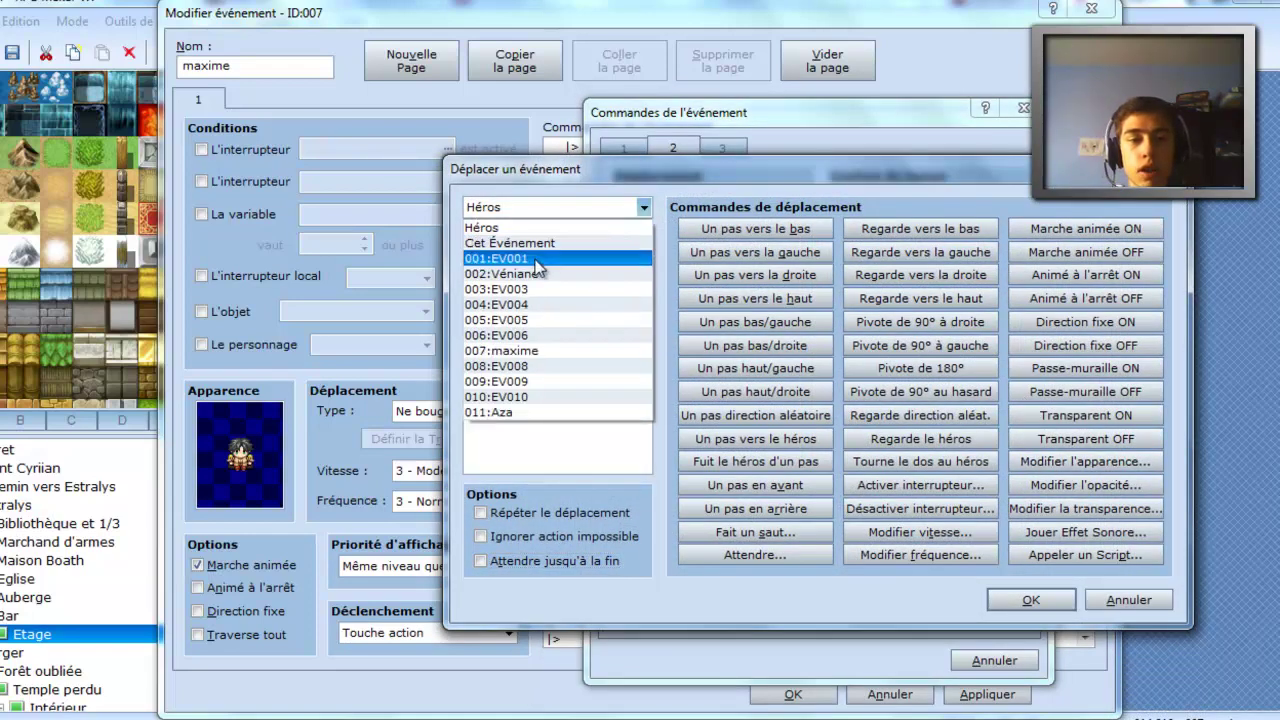
pyautogui.click(518, 408)
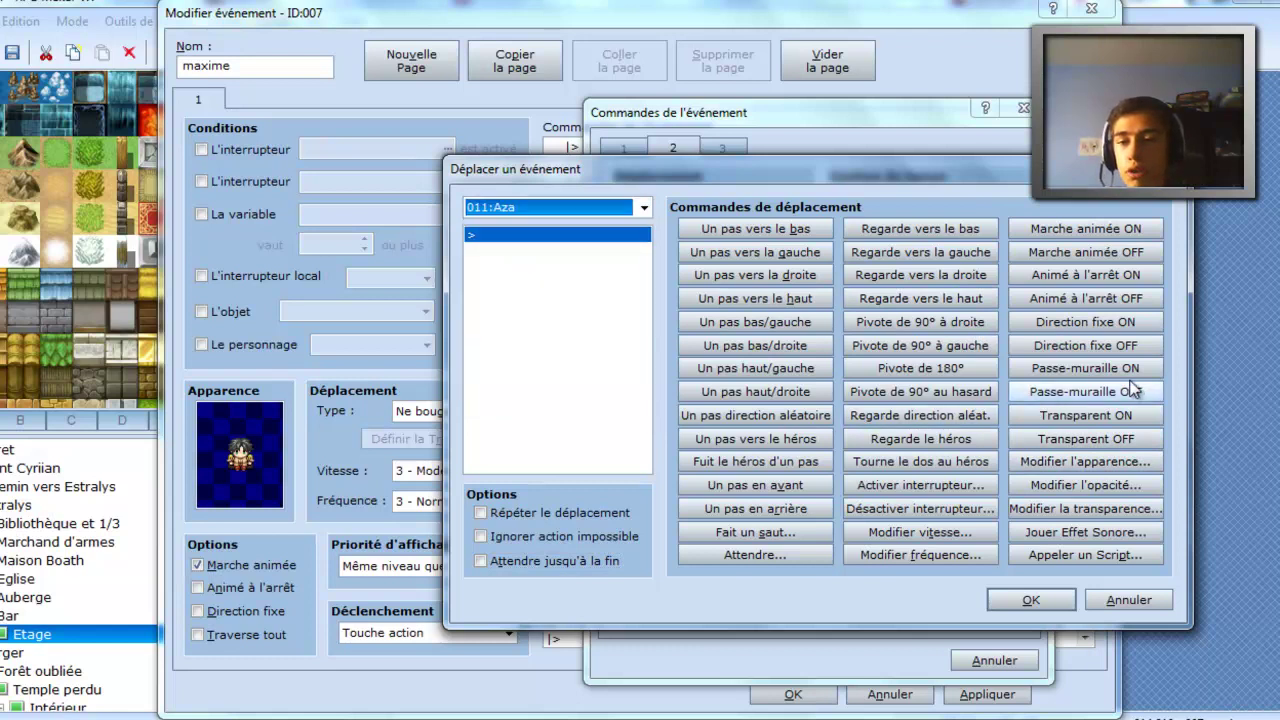
pyautogui.click(1087, 443)
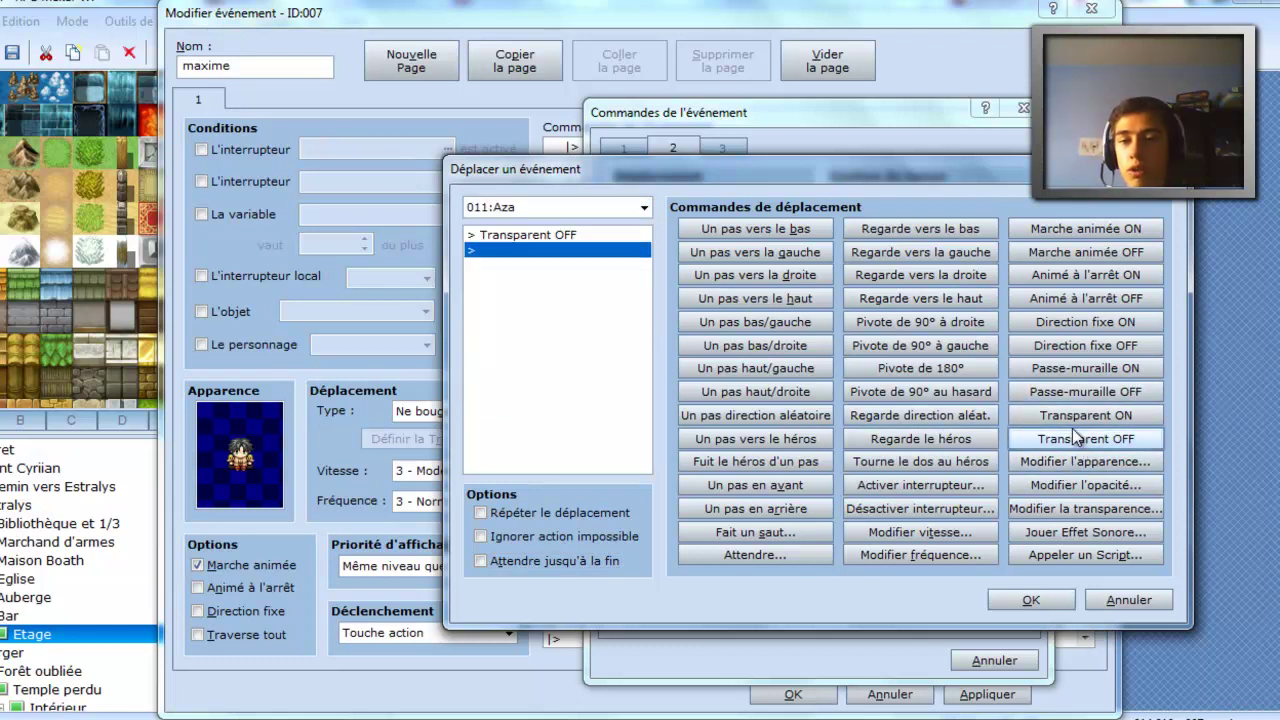
pyautogui.click(1071, 393)
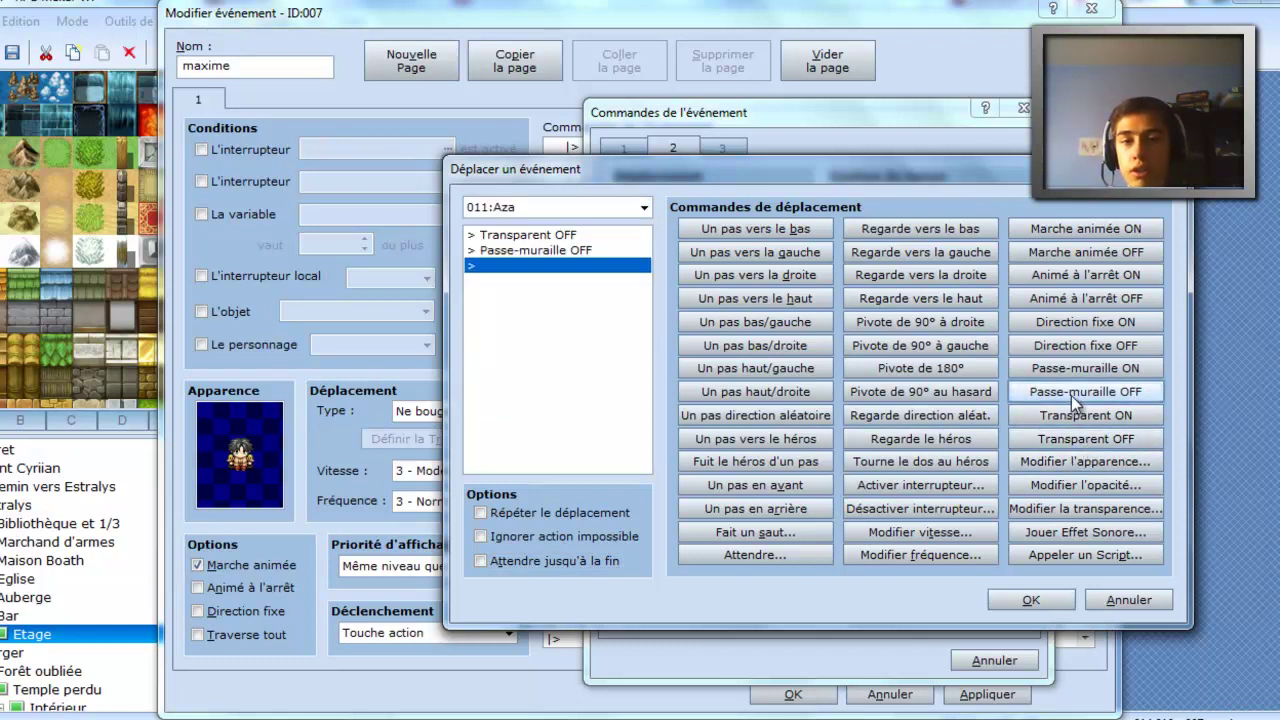
pyautogui.click(586, 237)
pyautogui.press('Delete')
pyautogui.press('Delete')
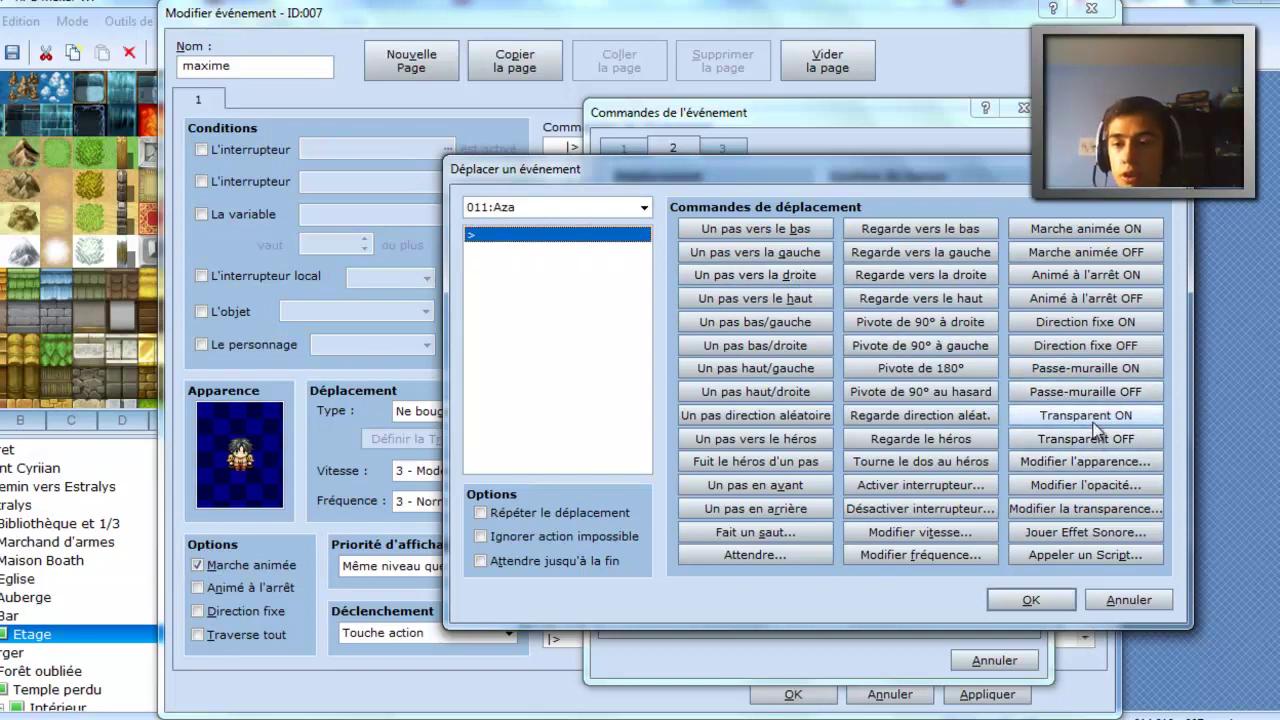
# - Give Aza's move command Transparent ON and Passe-muraille ON, and confirm it
pyautogui.click(1086, 415)
pyautogui.click(1085, 368)
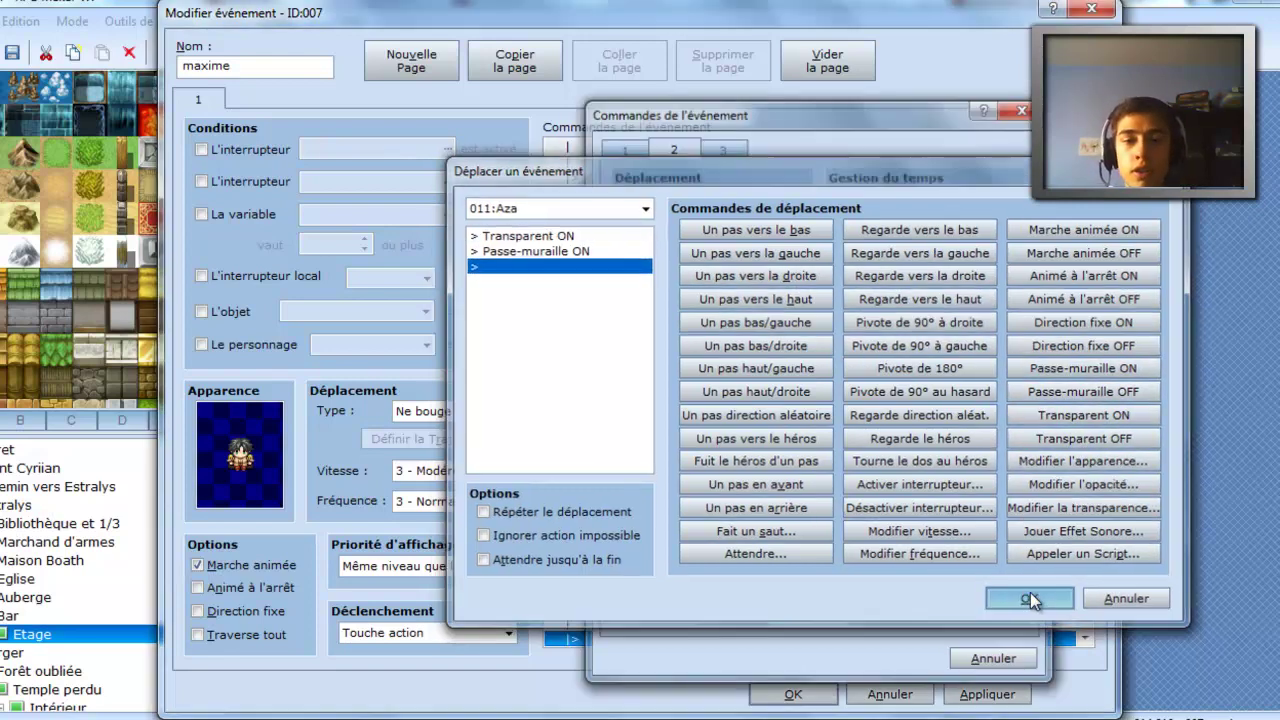
pyautogui.click(1030, 597)
# - Duplicate Aza's move command directly below it and retarget the copy to the Véniane event
pyautogui.press('Up')
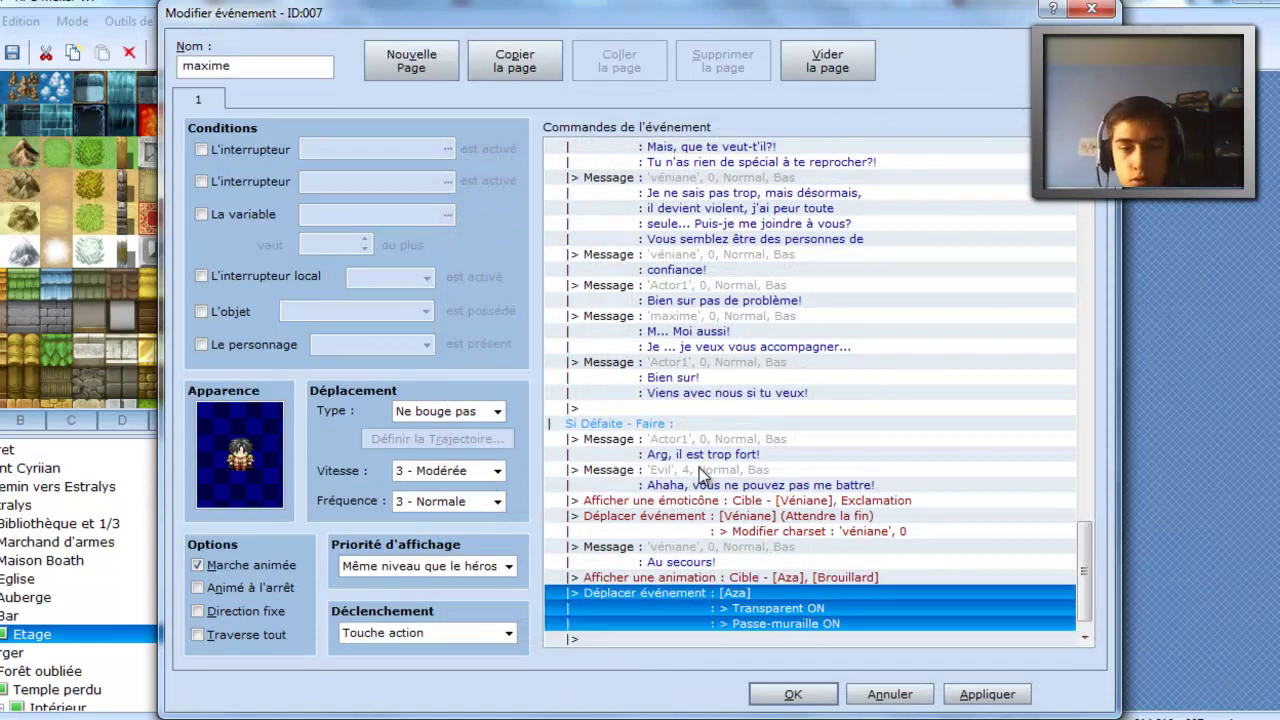
pyautogui.hotkey('ctrl', 'c')
pyautogui.press('Down')
pyautogui.hotkey('ctrl', 'v')
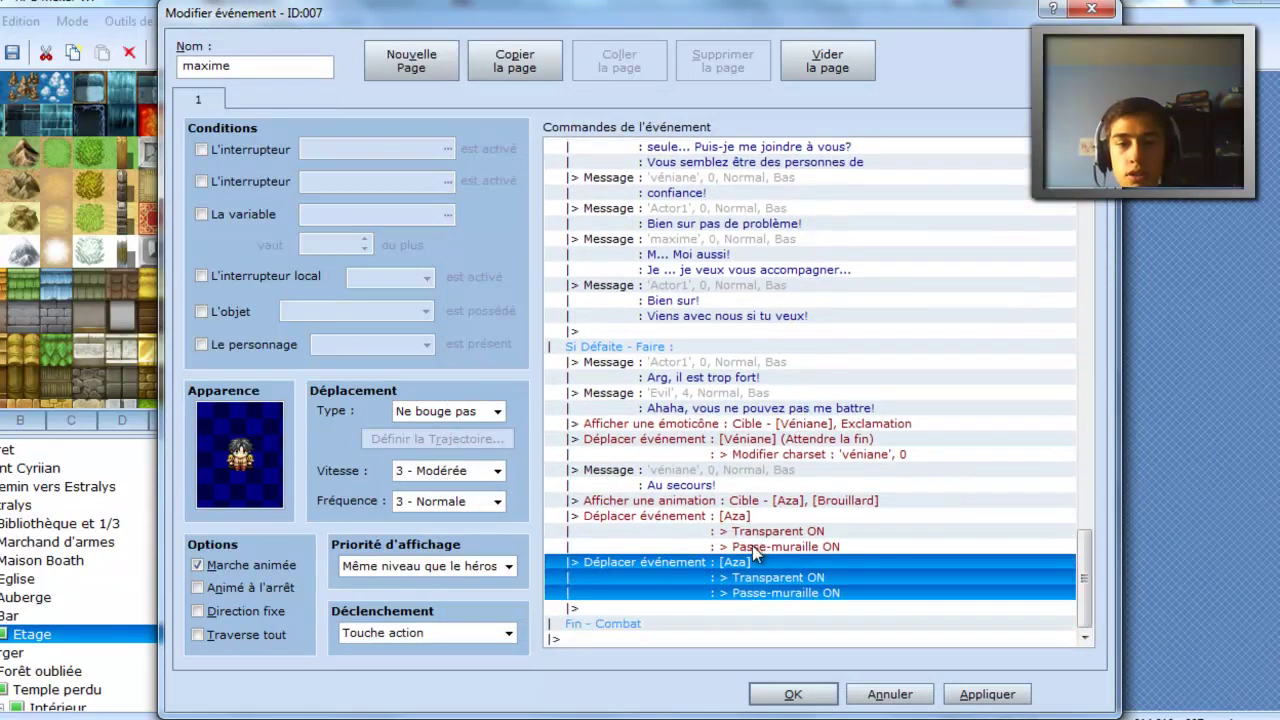
pyautogui.doubleClick(752, 562)
pyautogui.click(560, 209)
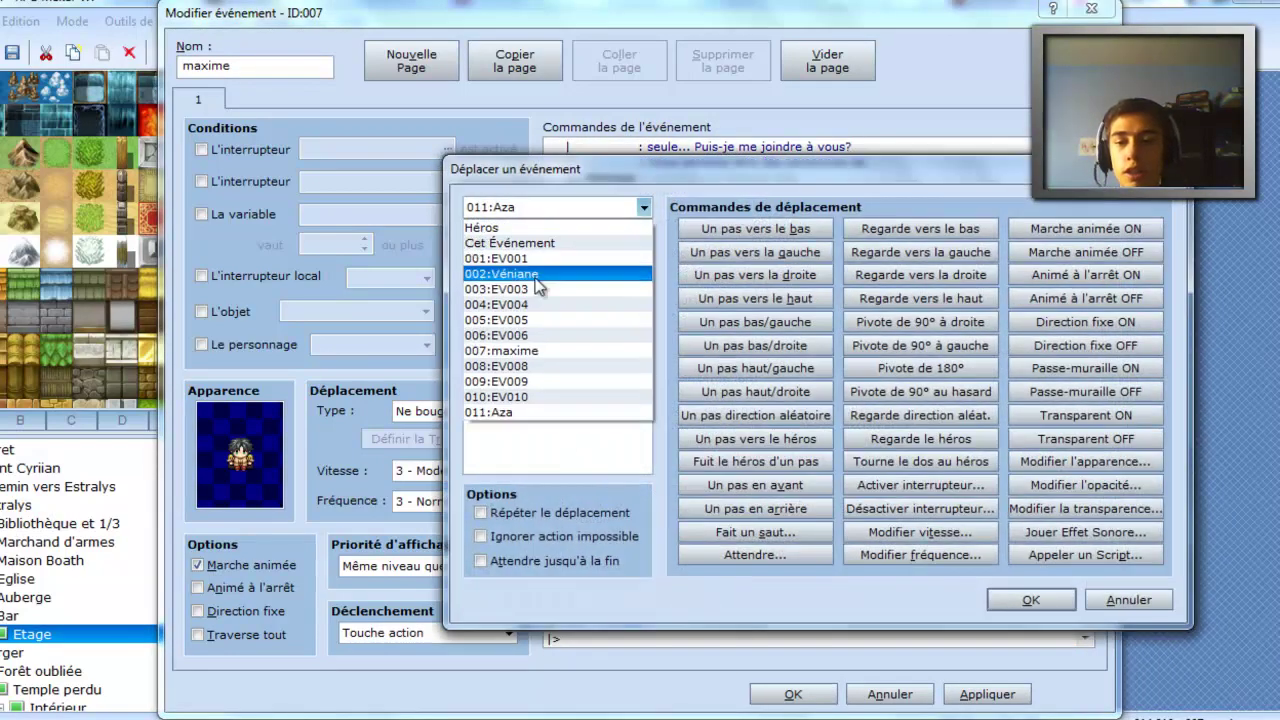
pyautogui.click(500, 274)
pyautogui.click(1031, 601)
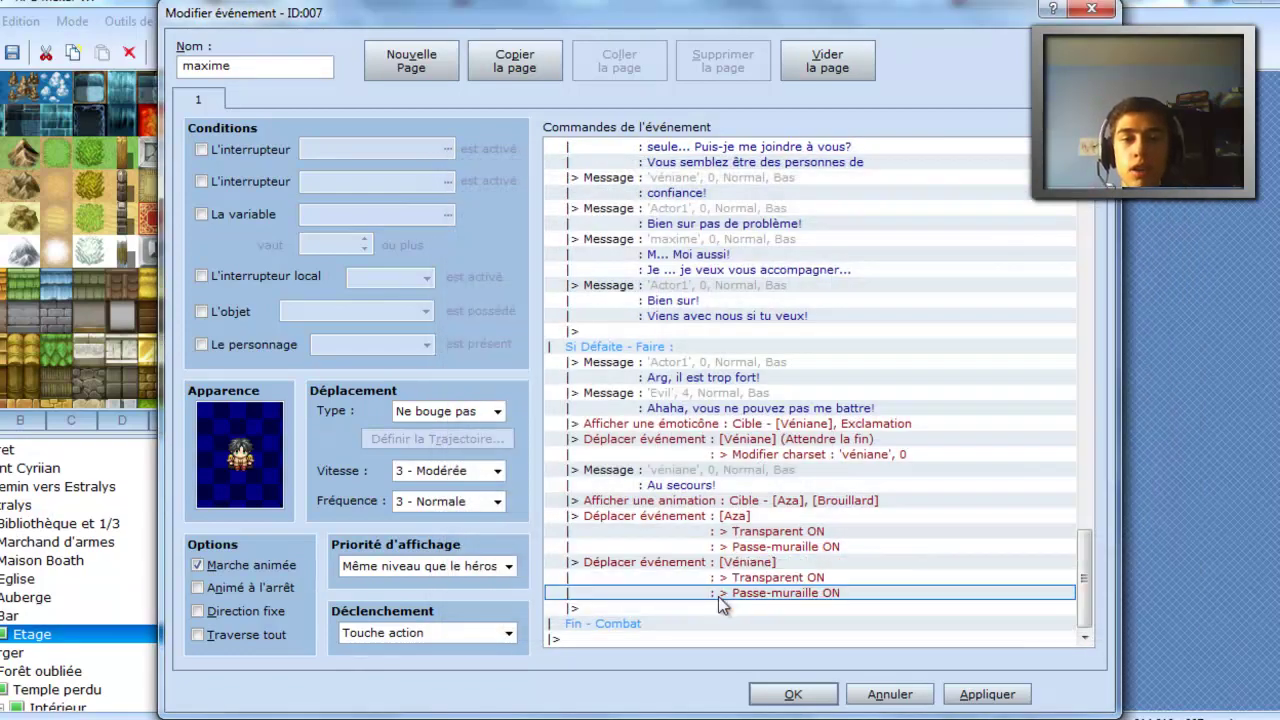
# - Add a message with the maxime face reading "Ah! Il l'a enlevée!" and "Nous devons la retrouver!!!" to end the defeat branch, and confirm the event
pyautogui.doubleClick(710, 607)
pyautogui.click(637, 152)
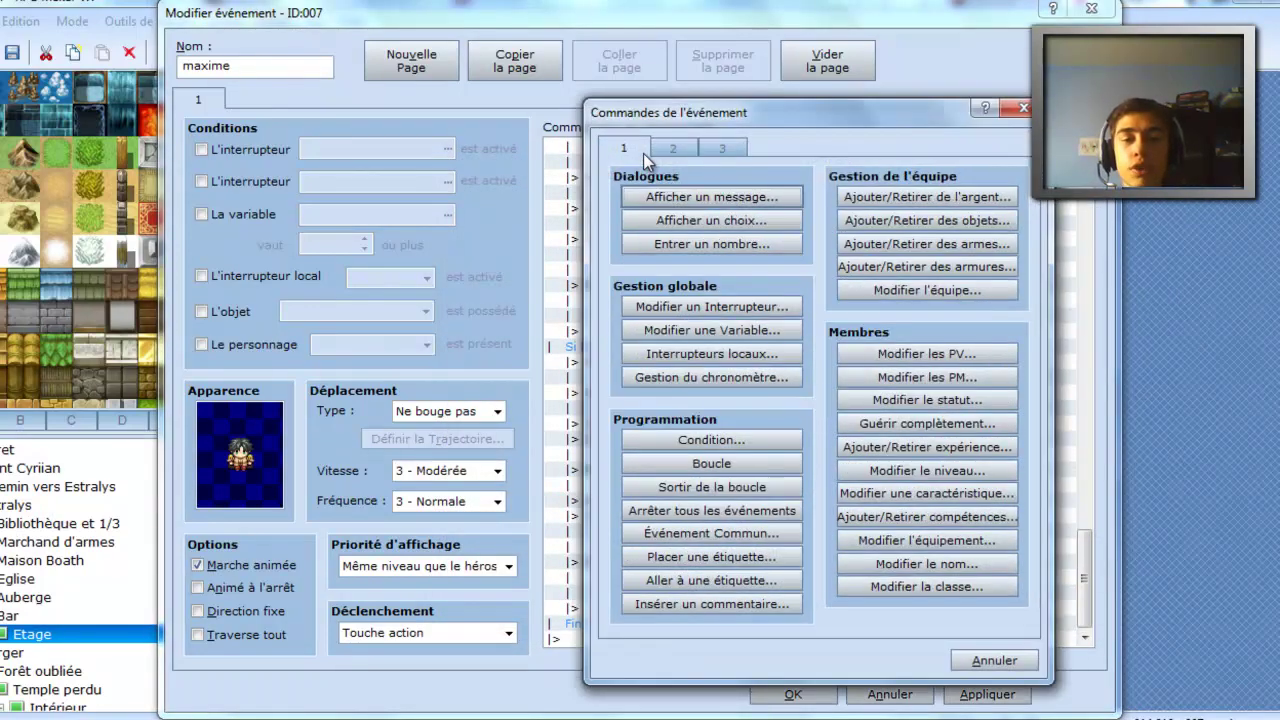
pyautogui.click(694, 198)
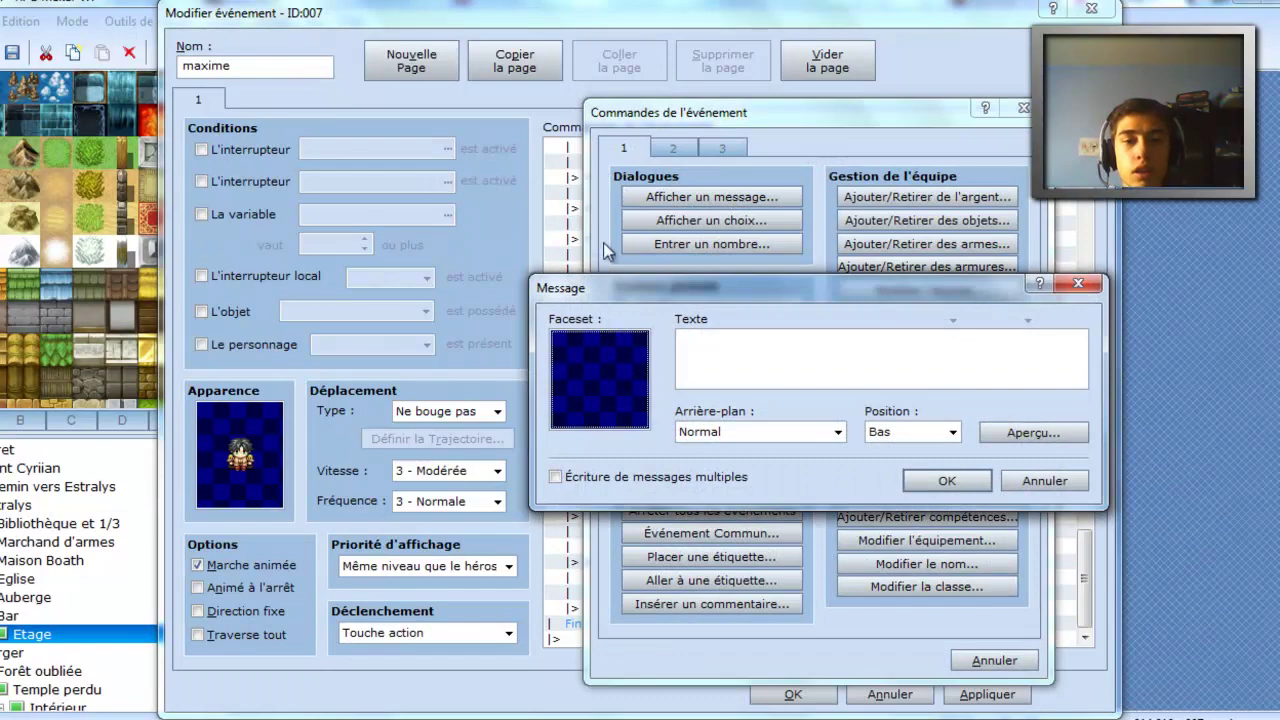
pyautogui.doubleClick(598, 378)
pyautogui.click(560, 247)
pyautogui.doubleClick(765, 300)
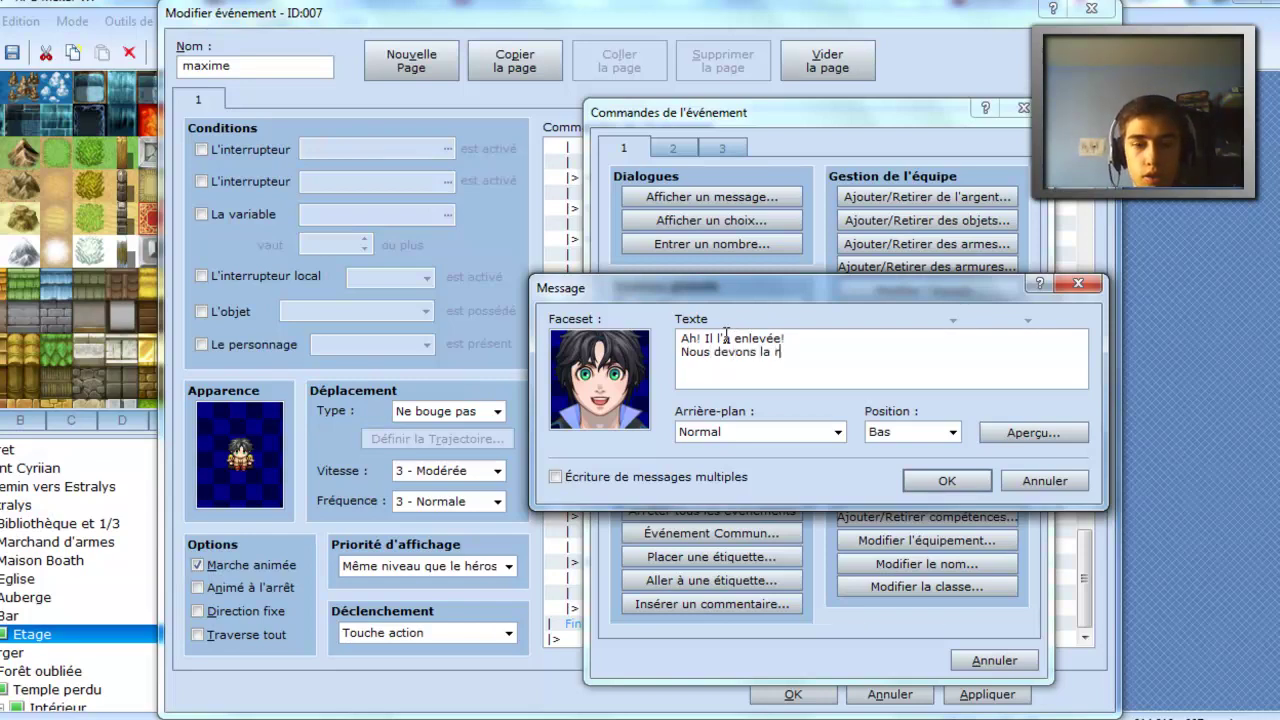
pyautogui.write('!!!')
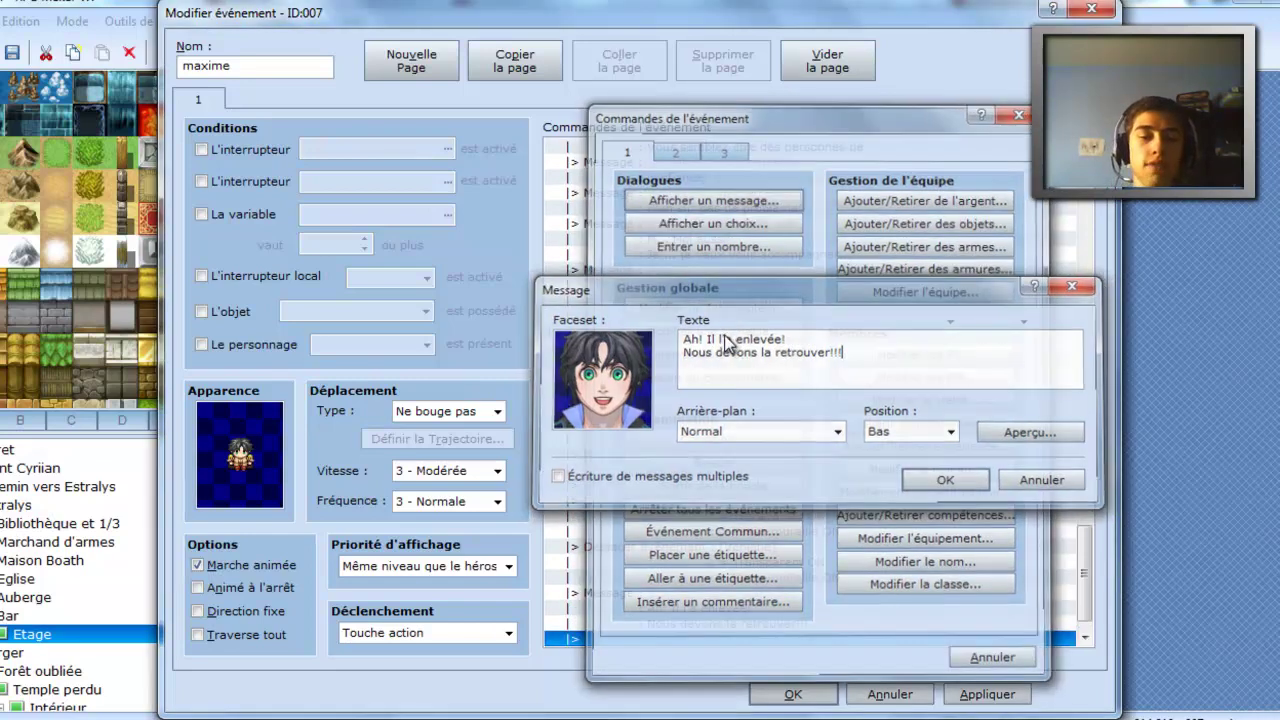
pyautogui.hotkey('ctrl', 'Return')
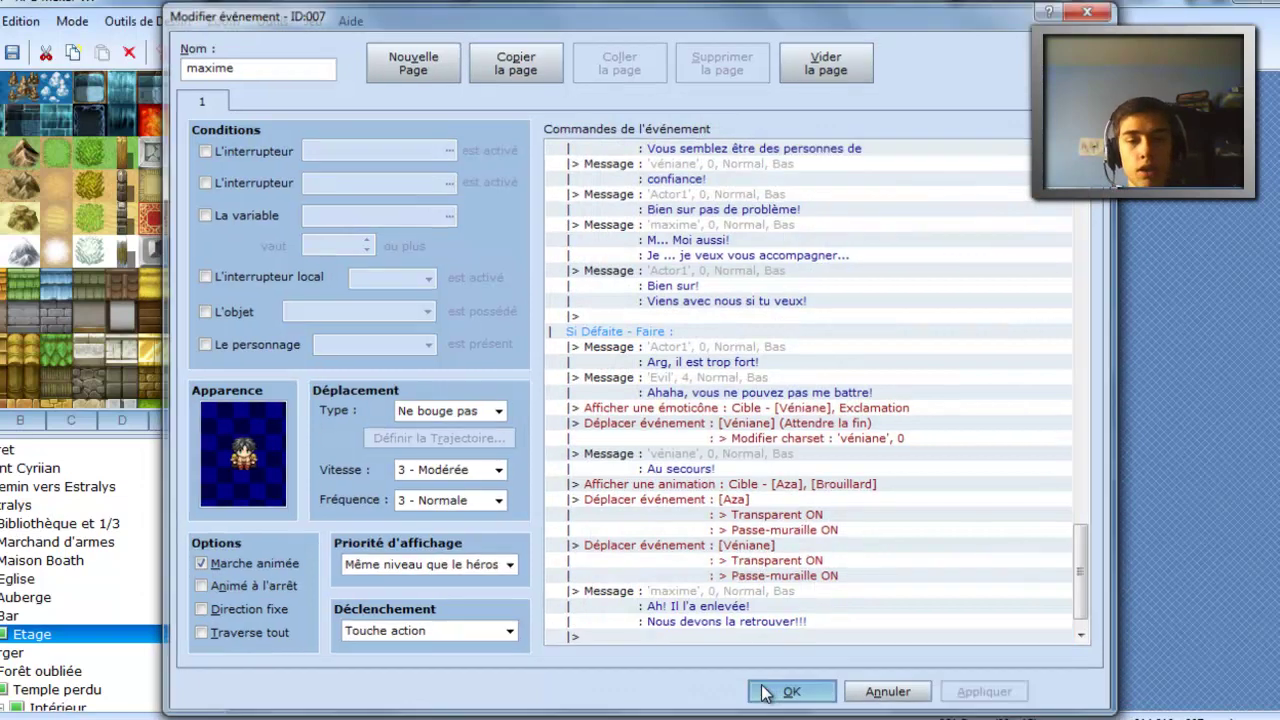
pyautogui.click(791, 694)
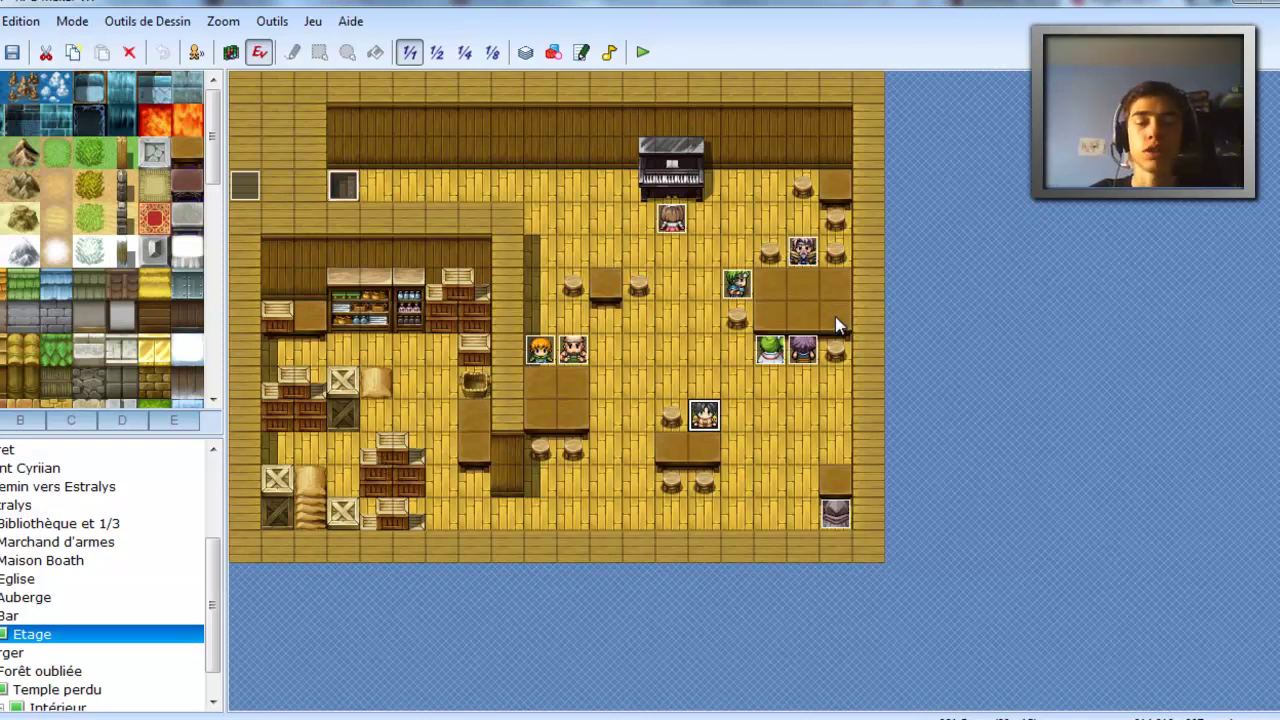
# - Reopen the maxime event, add a full recovery of the entire party after the end of the battle block, and confirm the event
pyautogui.doubleClick(705, 424)
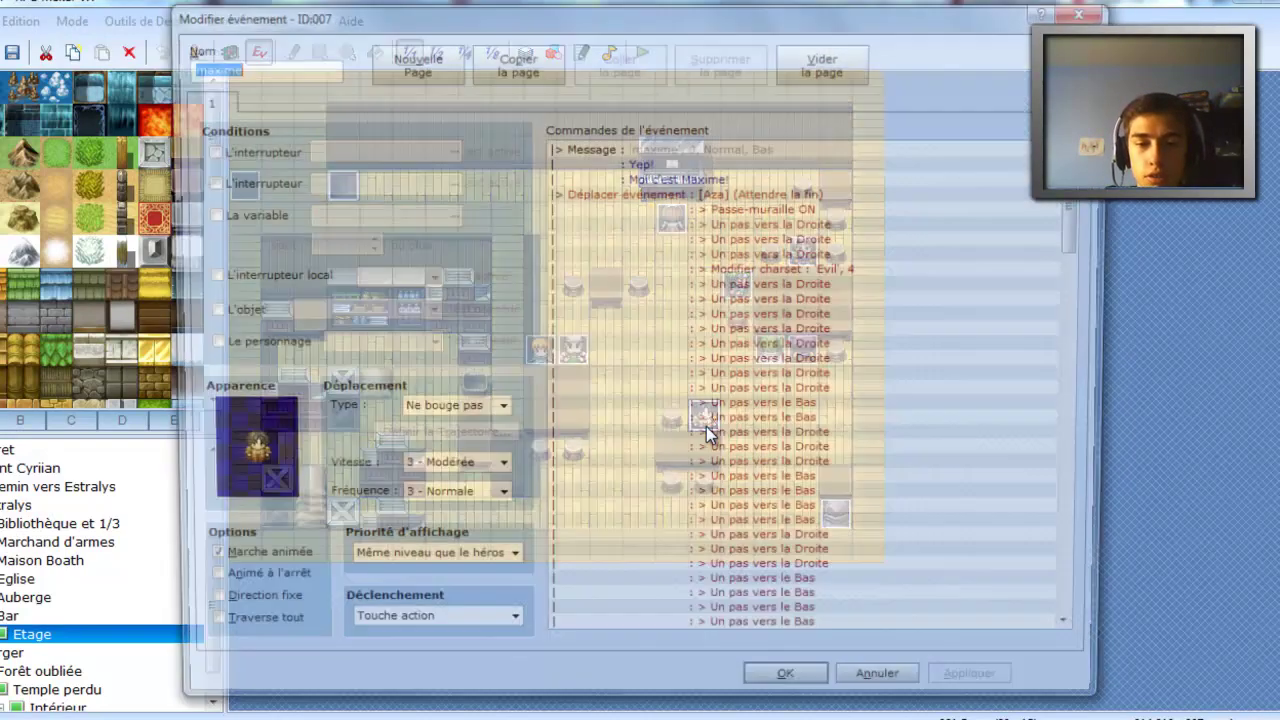
pyautogui.scroll(-15, 756, 440)
pyautogui.scroll(-15, 756, 445)
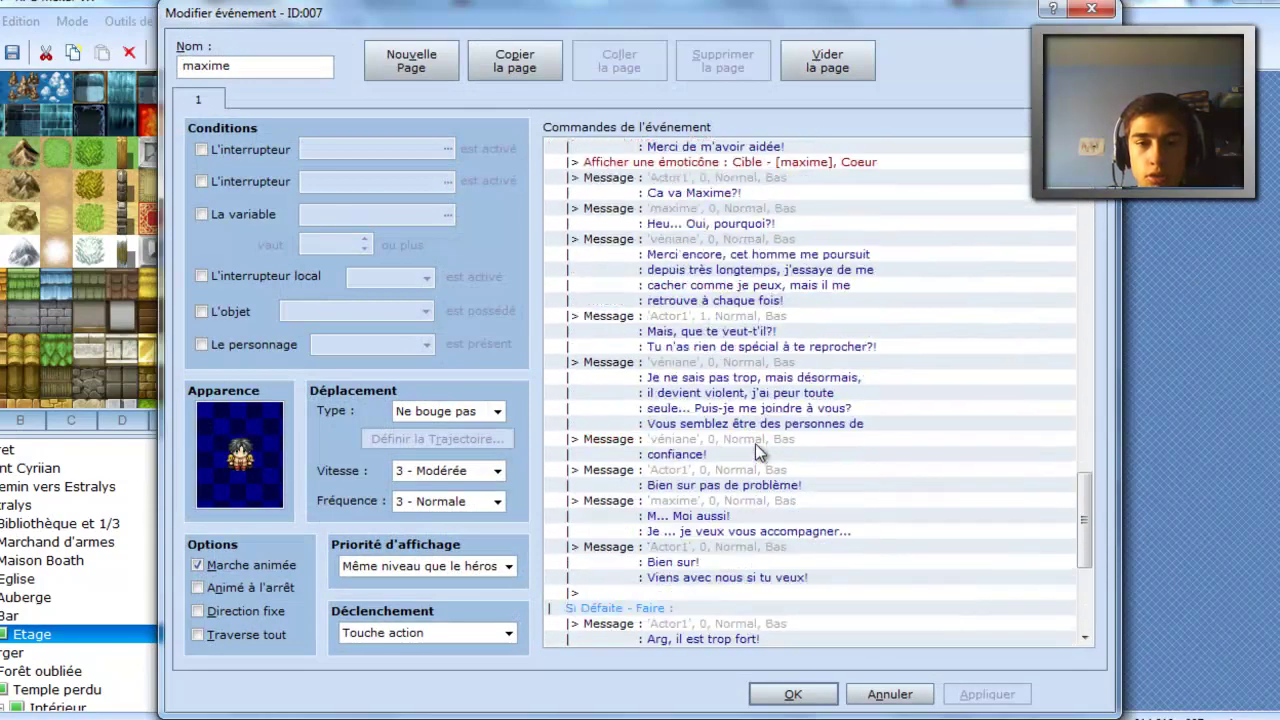
pyautogui.scroll(5, 700, 530)
pyautogui.scroll(-5, 682, 549)
pyautogui.doubleClick(652, 639)
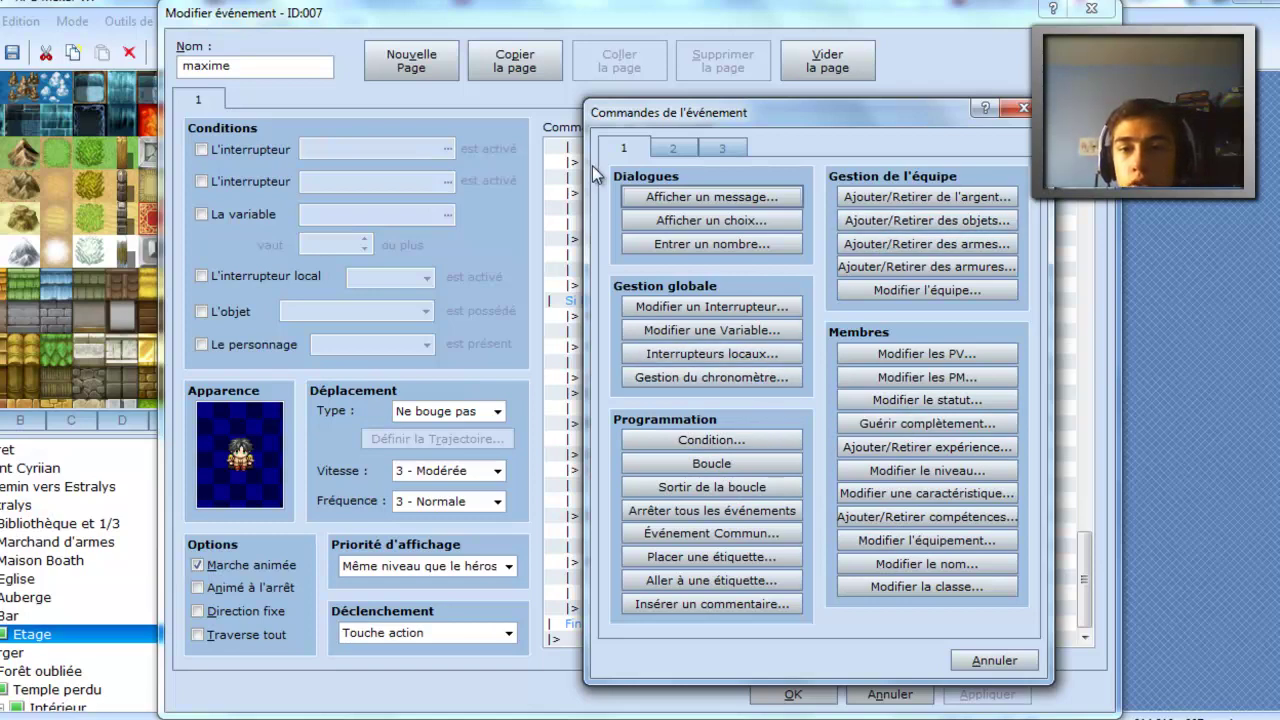
pyautogui.click(722, 146)
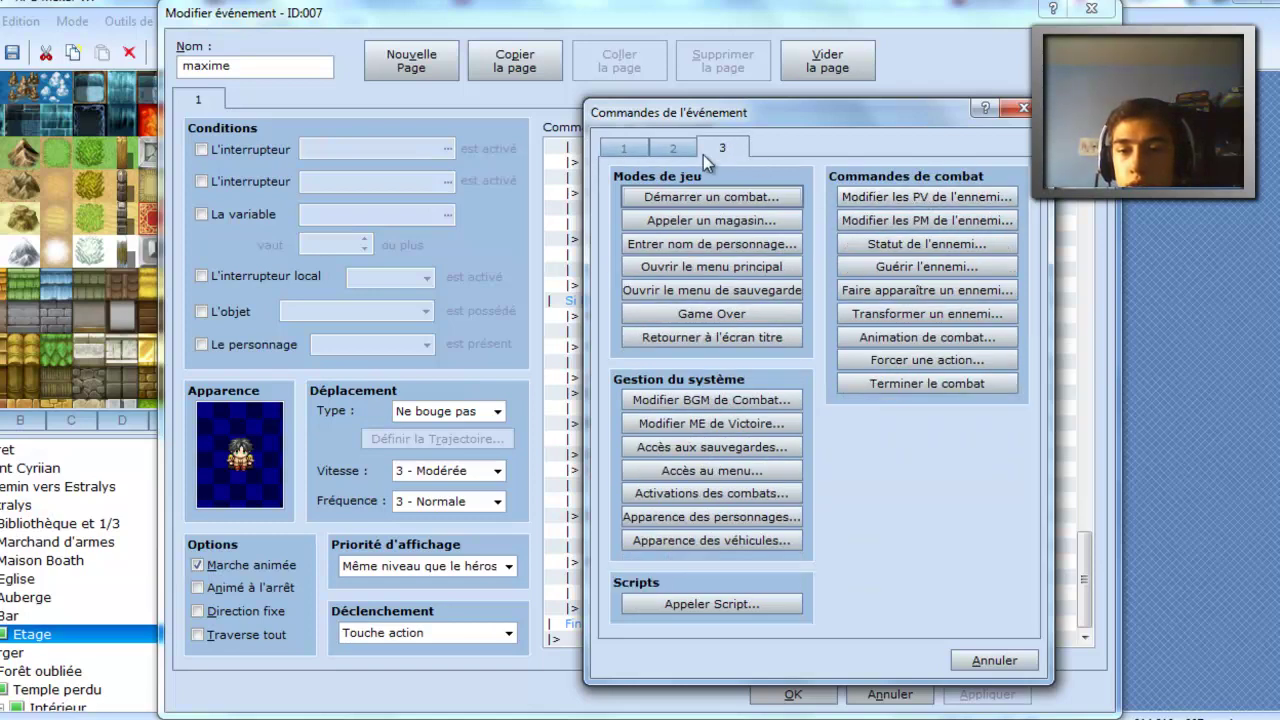
pyautogui.click(638, 150)
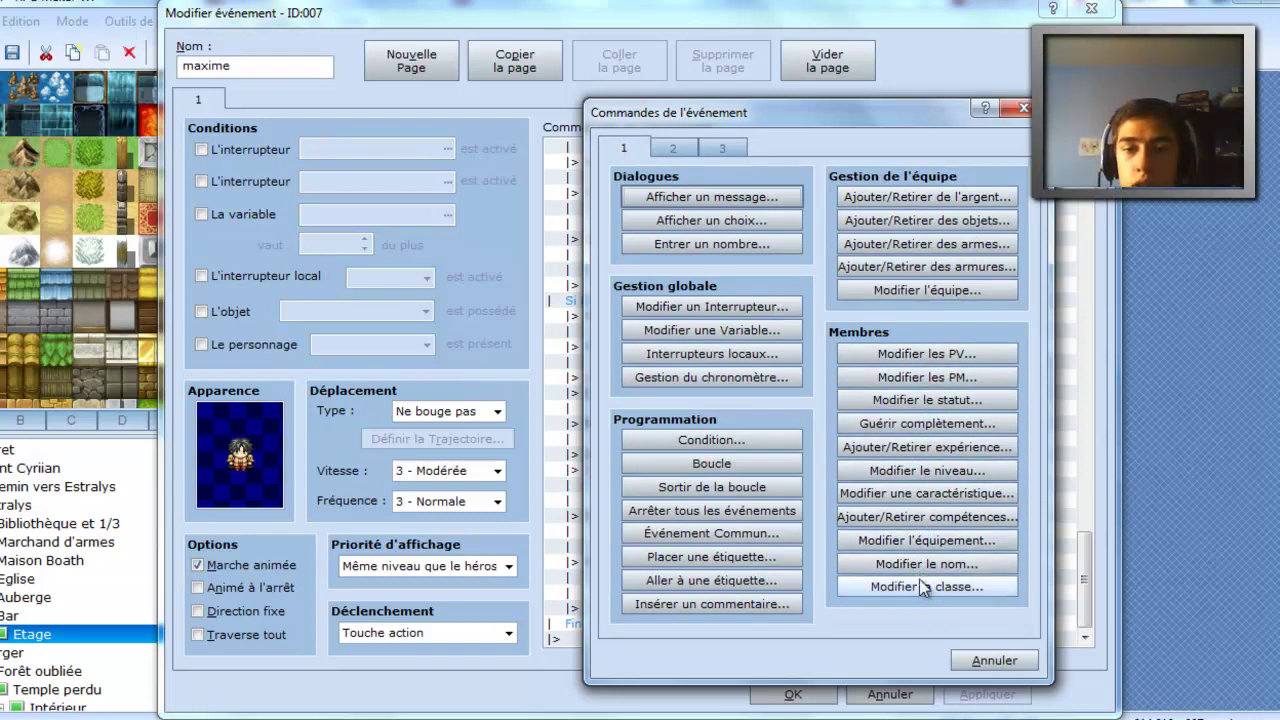
pyautogui.click(947, 421)
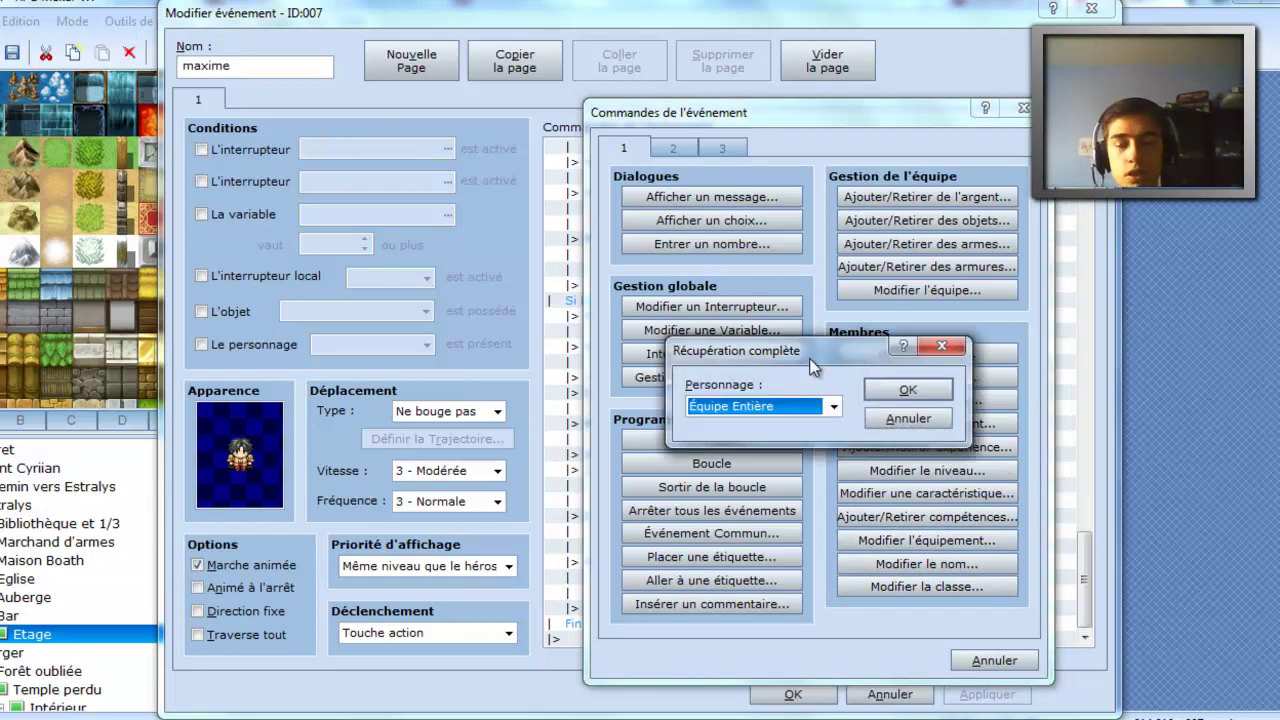
pyautogui.click(878, 397)
pyautogui.click(812, 692)
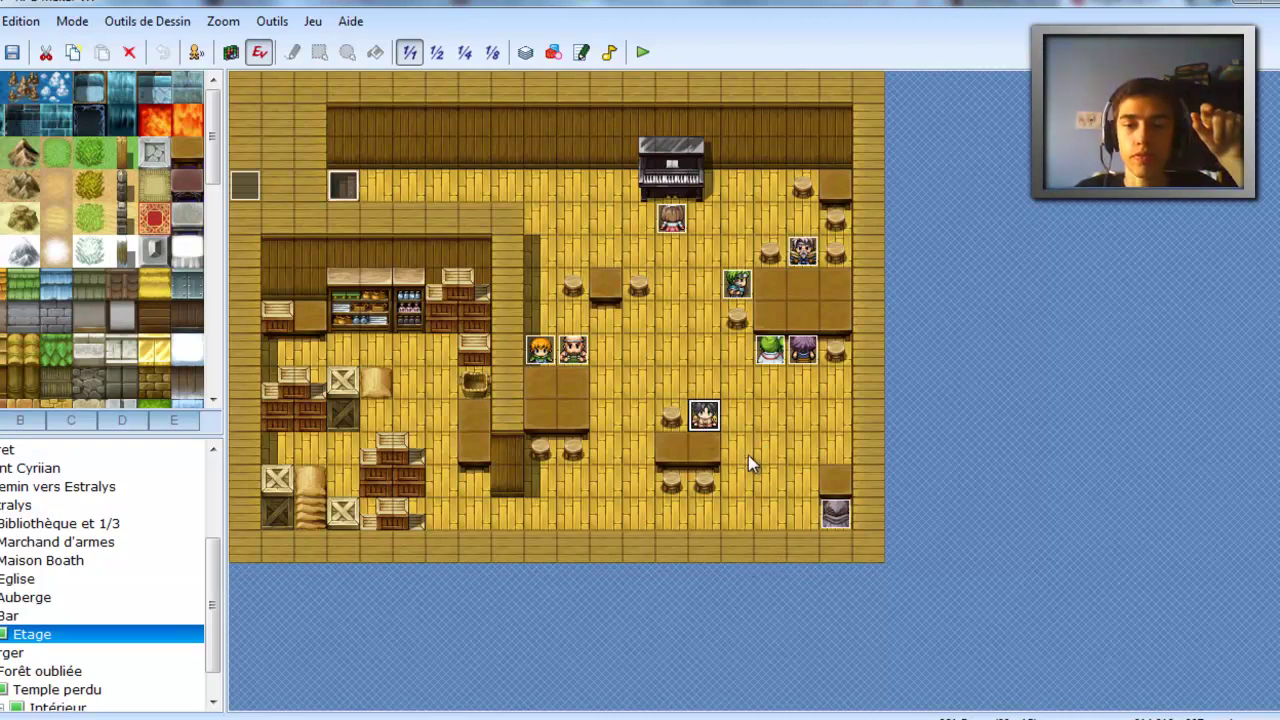
# - Reopen the maxime event and, after the party recovery, add a command turning on switch 0024, named "Maxime"
pyautogui.doubleClick(715, 416)
pyautogui.scroll(-15, 607, 494)
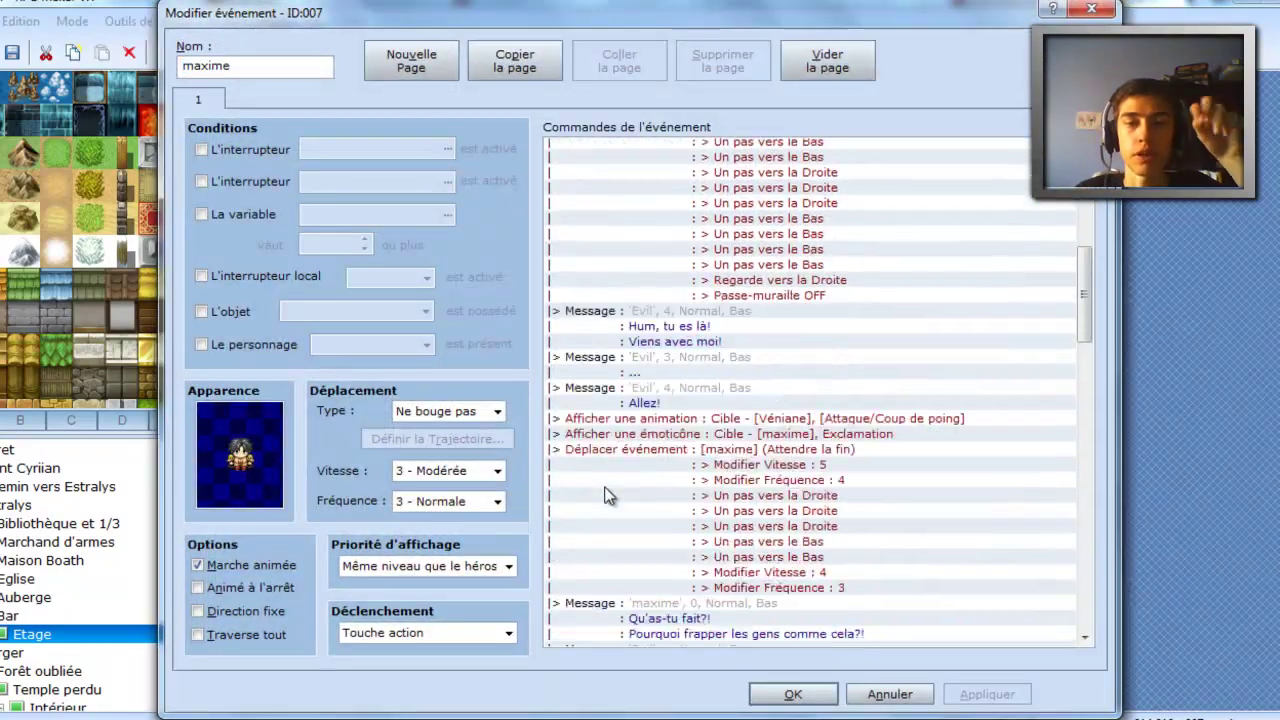
pyautogui.scroll(-10, 615, 560)
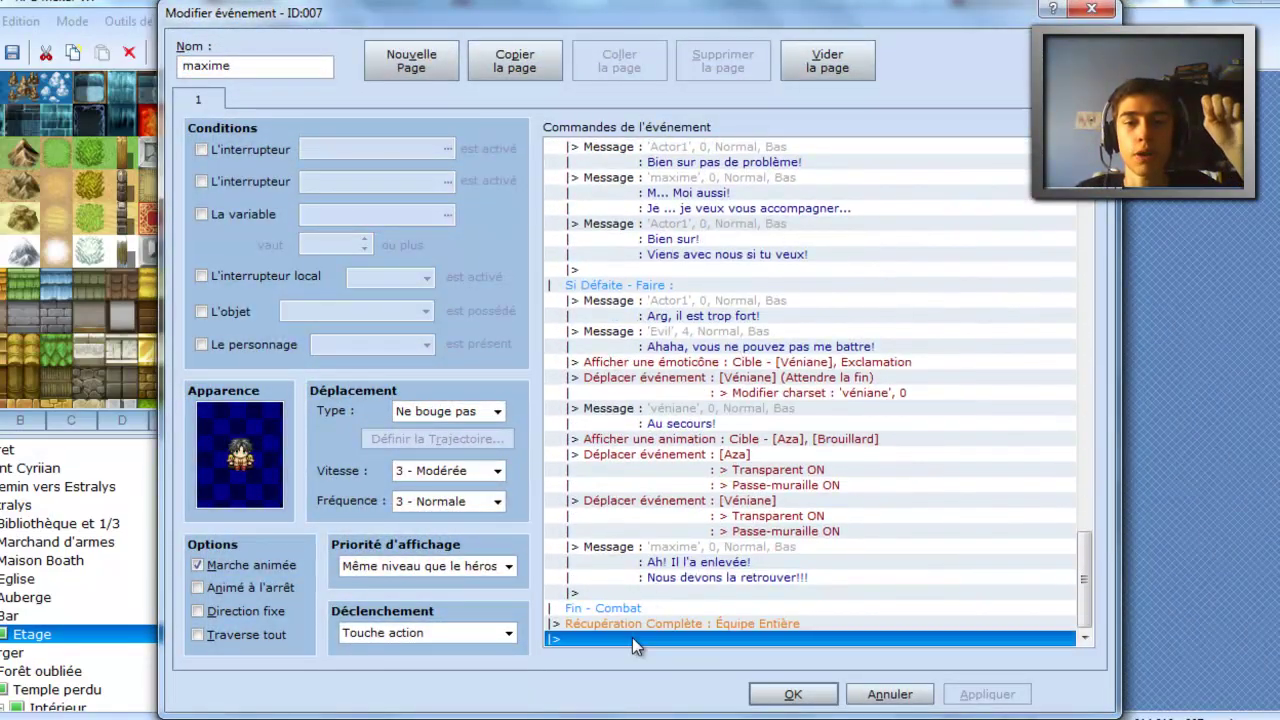
pyautogui.doubleClick(632, 637)
pyautogui.click(673, 147)
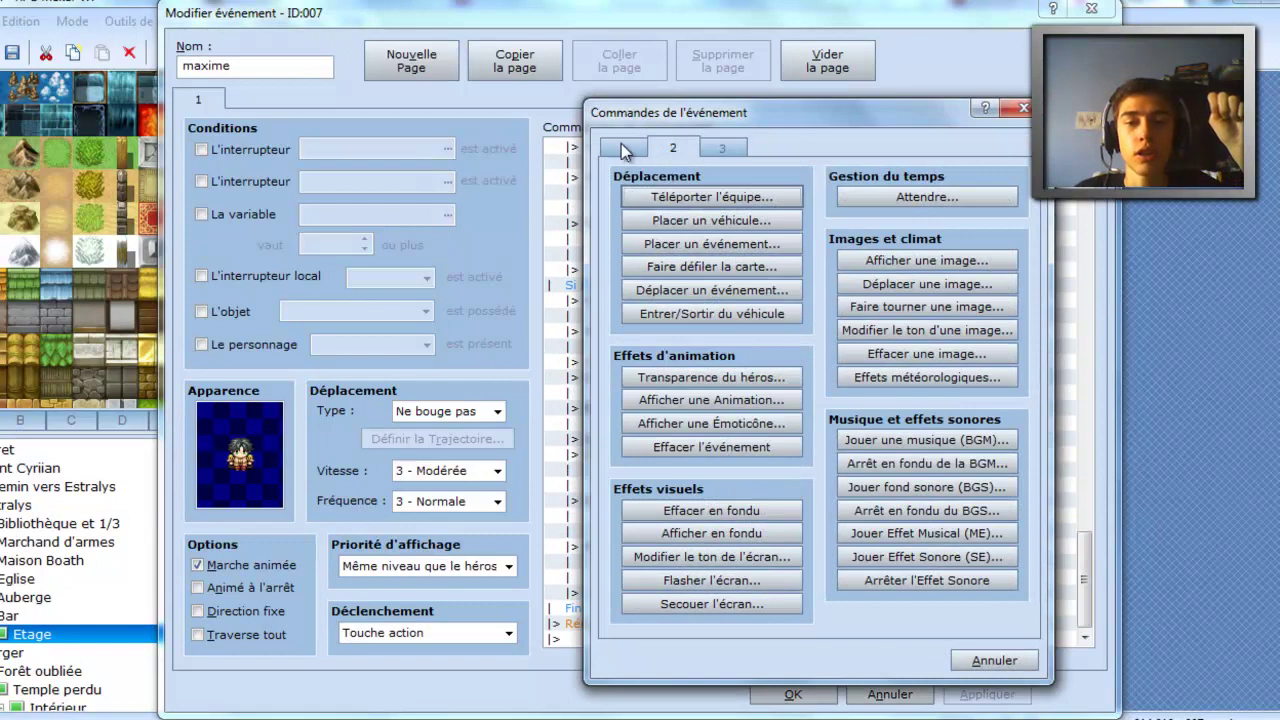
pyautogui.click(623, 147)
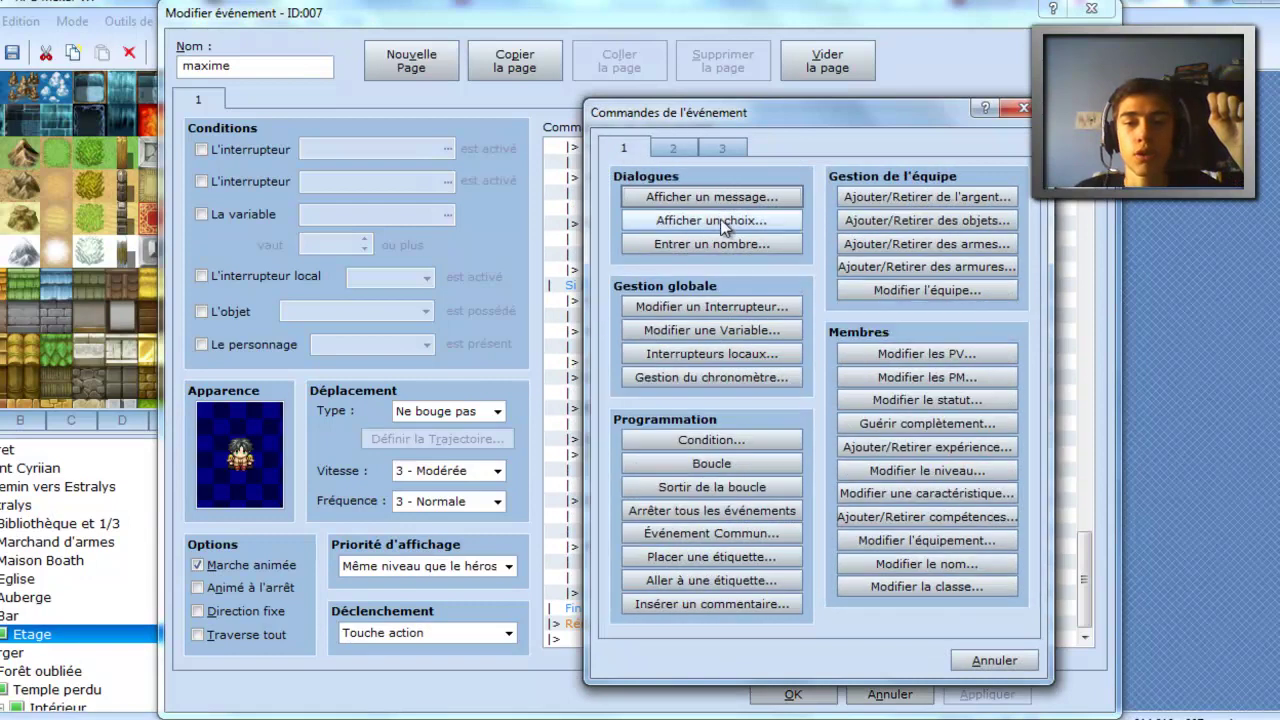
pyautogui.click(701, 308)
pyautogui.click(862, 346)
pyautogui.click(725, 271)
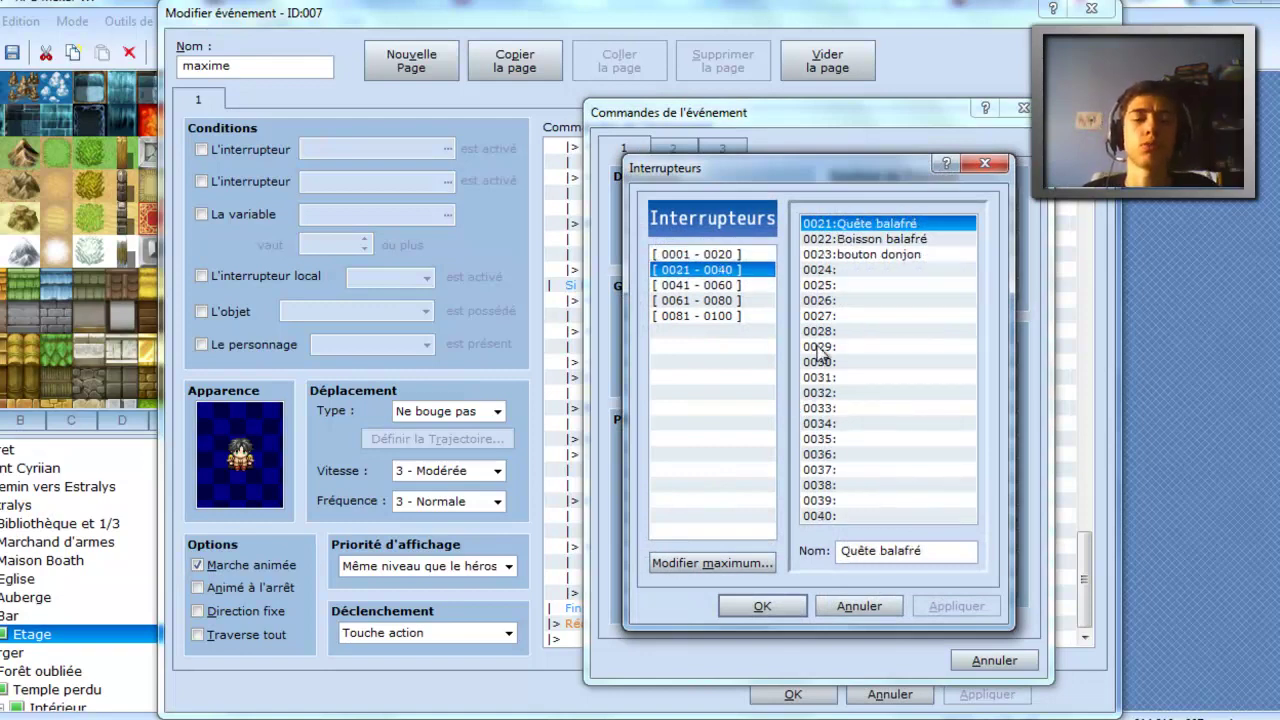
pyautogui.click(853, 270)
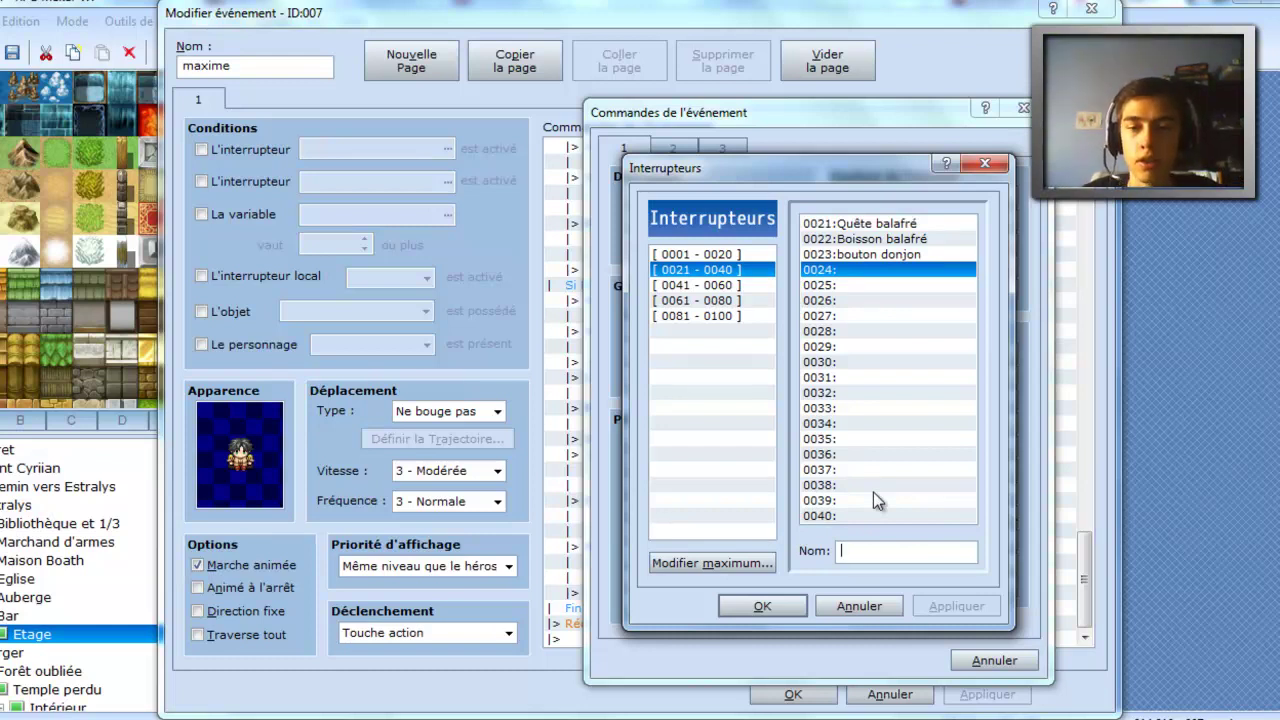
pyautogui.write('Maxime')
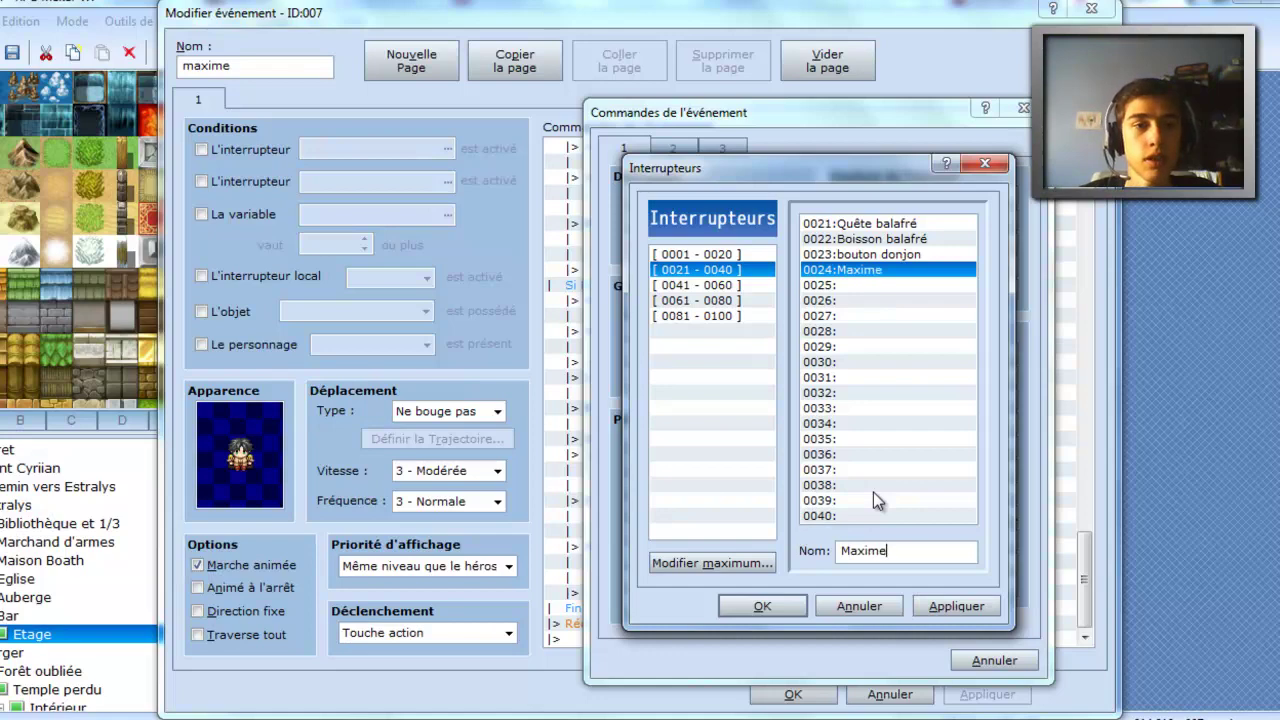
pyautogui.press('Return')
pyautogui.press('Return')
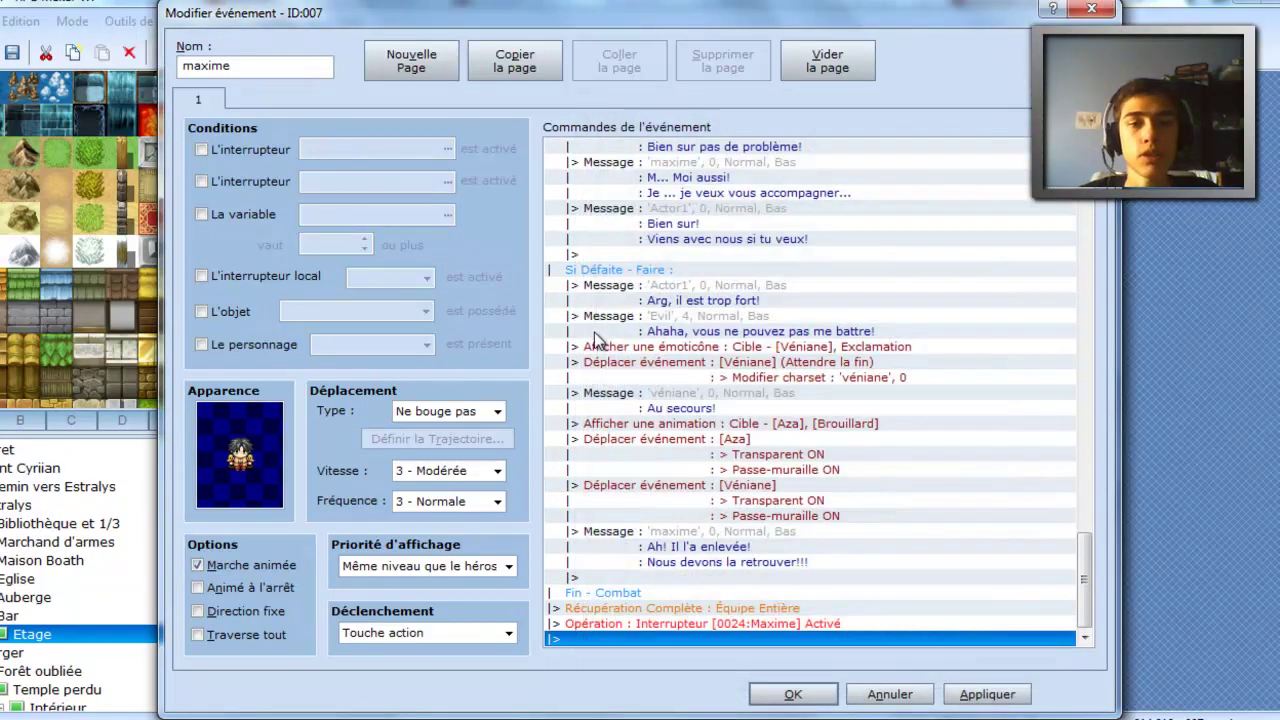
# - Add a second, empty page to the maxime event conditioned on switch 0024:Maxime, and confirm the event
pyautogui.click(414, 70)
pyautogui.click(255, 149)
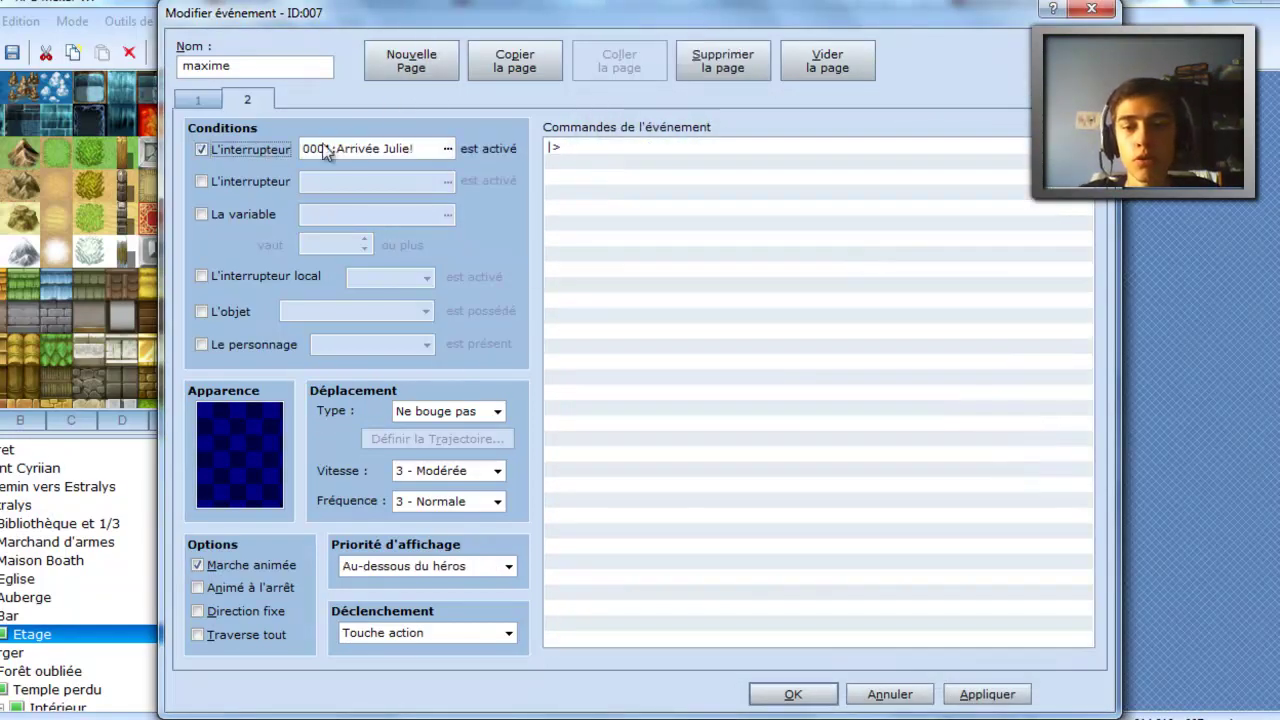
pyautogui.click(371, 148)
pyautogui.press('Return')
pyautogui.press('Return')
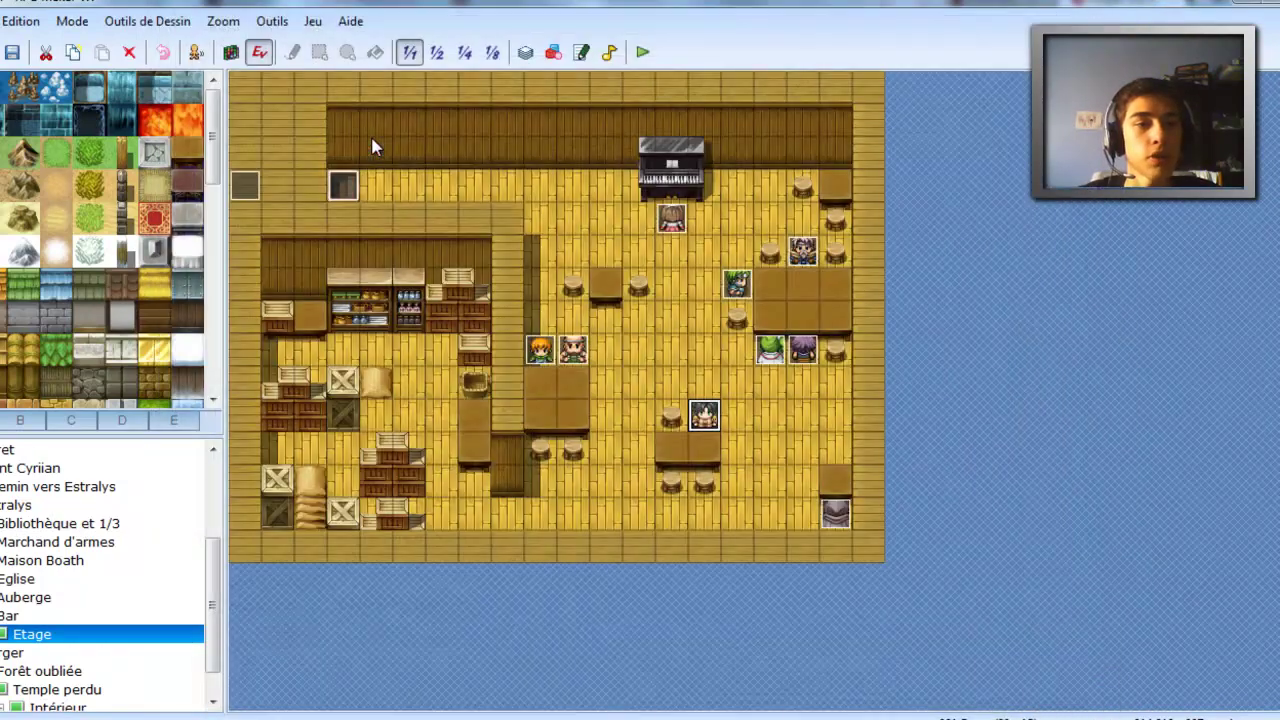
# - Give the Véniane event a blank second page that requires switch 0024:Maxime, and confirm it
pyautogui.doubleClick(836, 512)
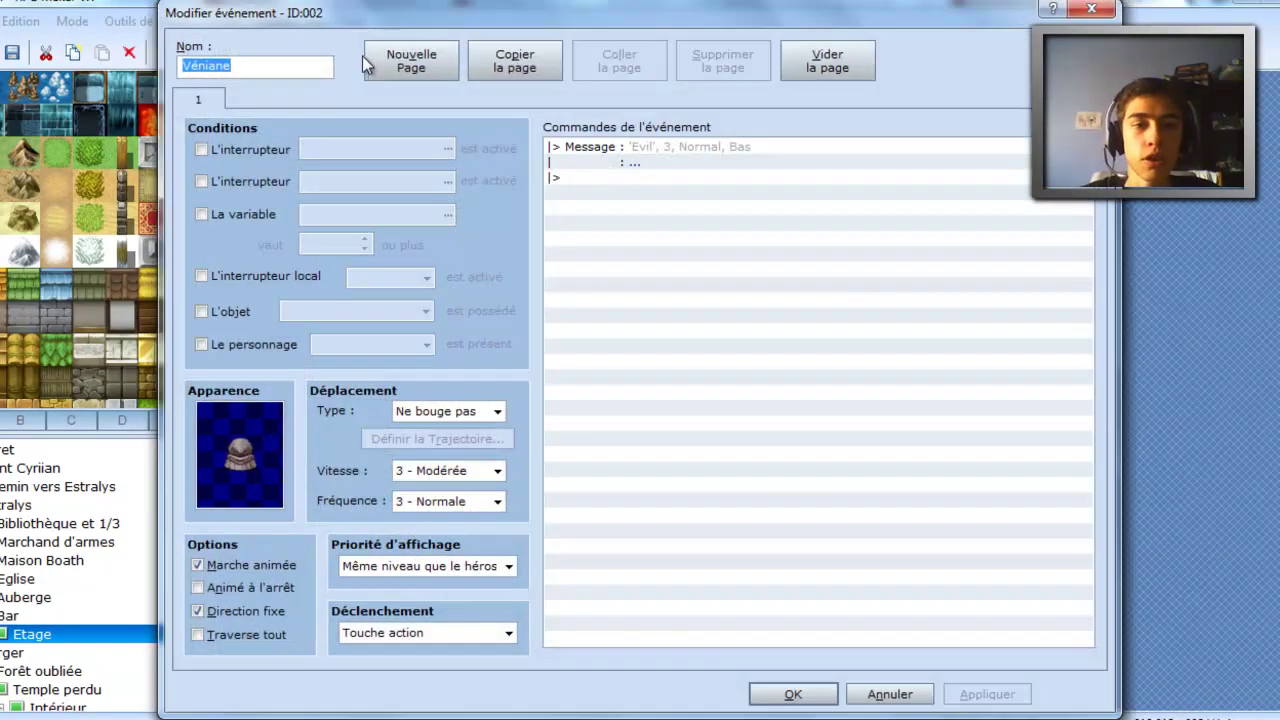
pyautogui.click(411, 61)
pyautogui.click(200, 150)
pyautogui.click(383, 148)
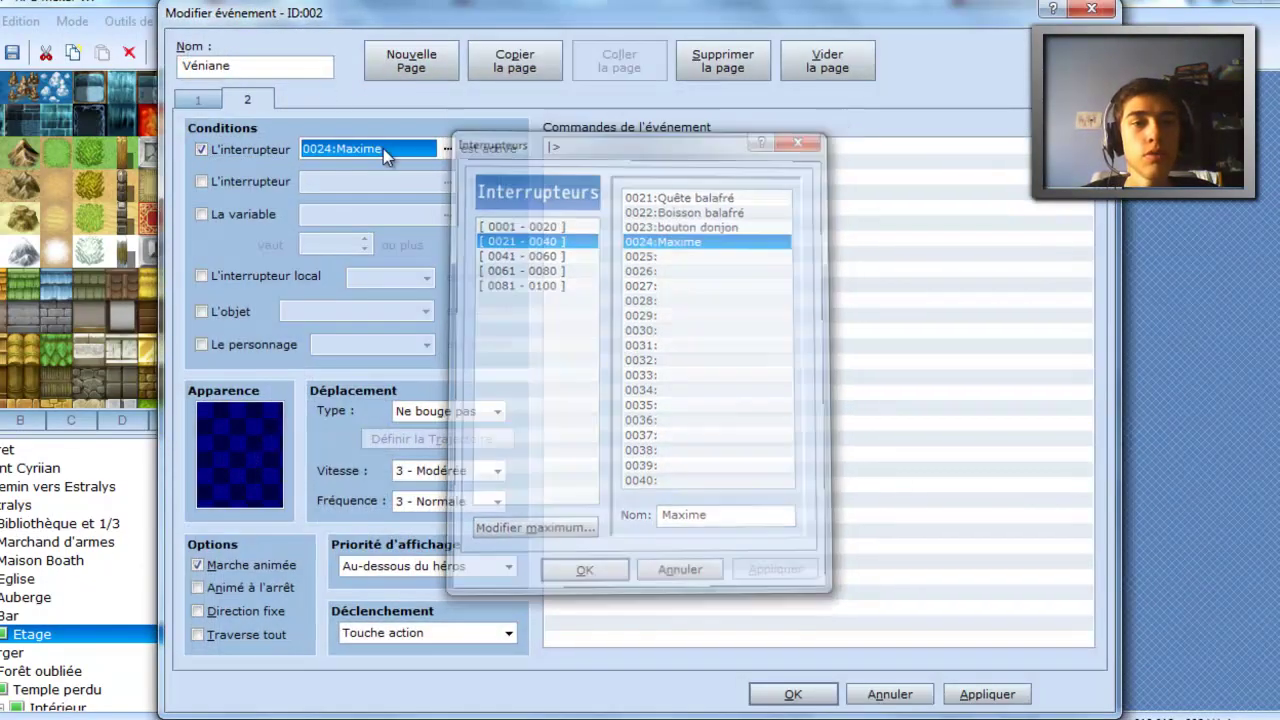
pyautogui.press('Return')
pyautogui.press('Return')
# - Give the Aza event a blank second page that requires the Maxime switch, and confirm it
pyautogui.doubleClick(245, 186)
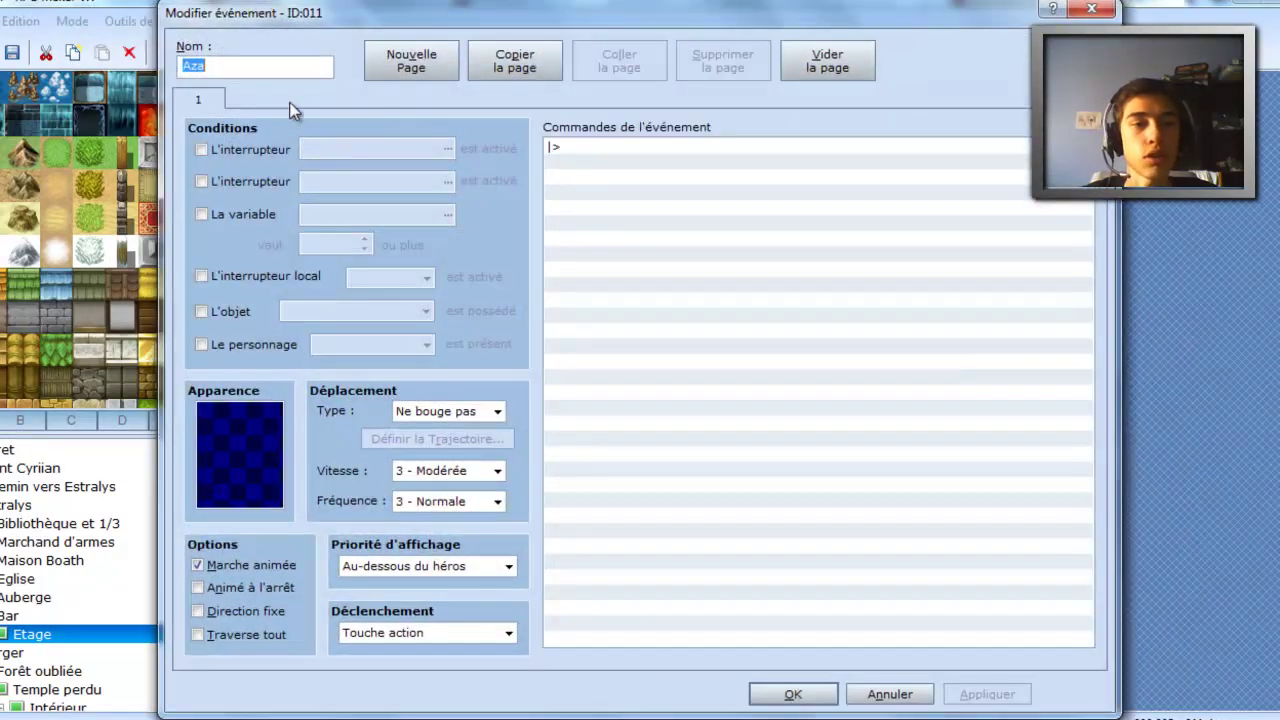
pyautogui.click(411, 61)
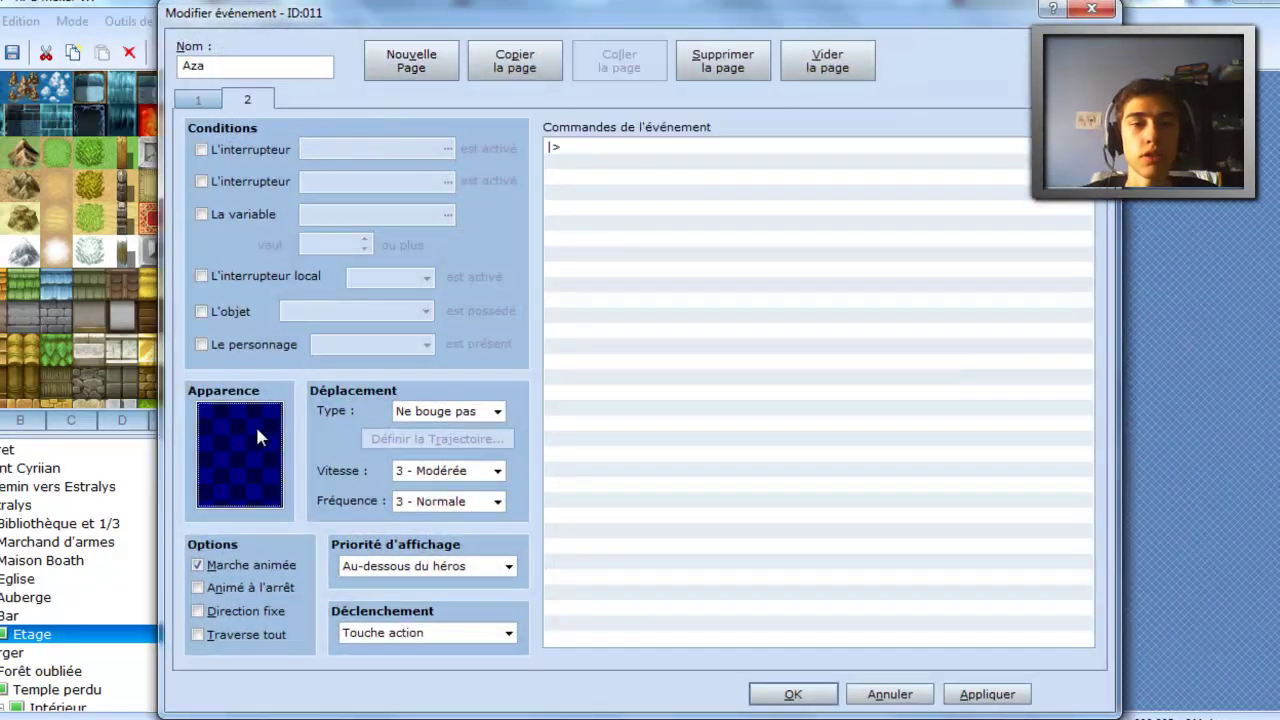
pyautogui.click(255, 149)
pyautogui.click(337, 152)
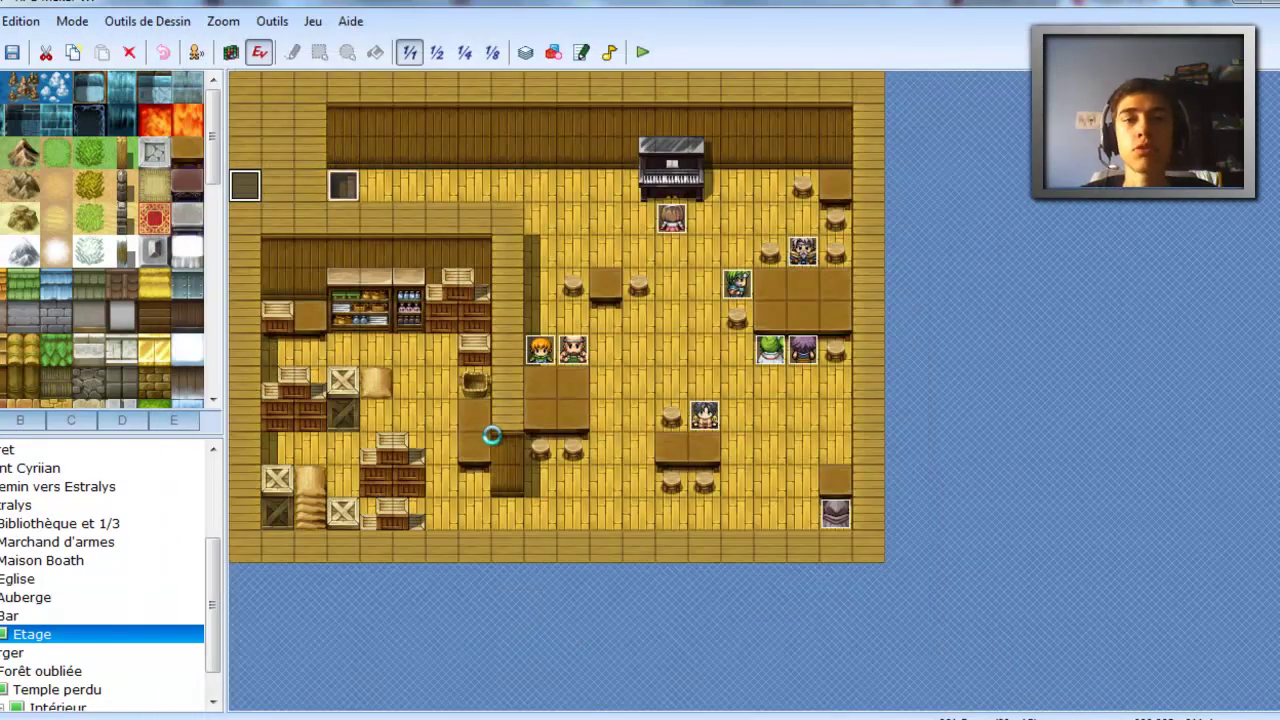
# - Launch a playtest of the game and load the saved game in Fichier 2
pyautogui.click(645, 53)
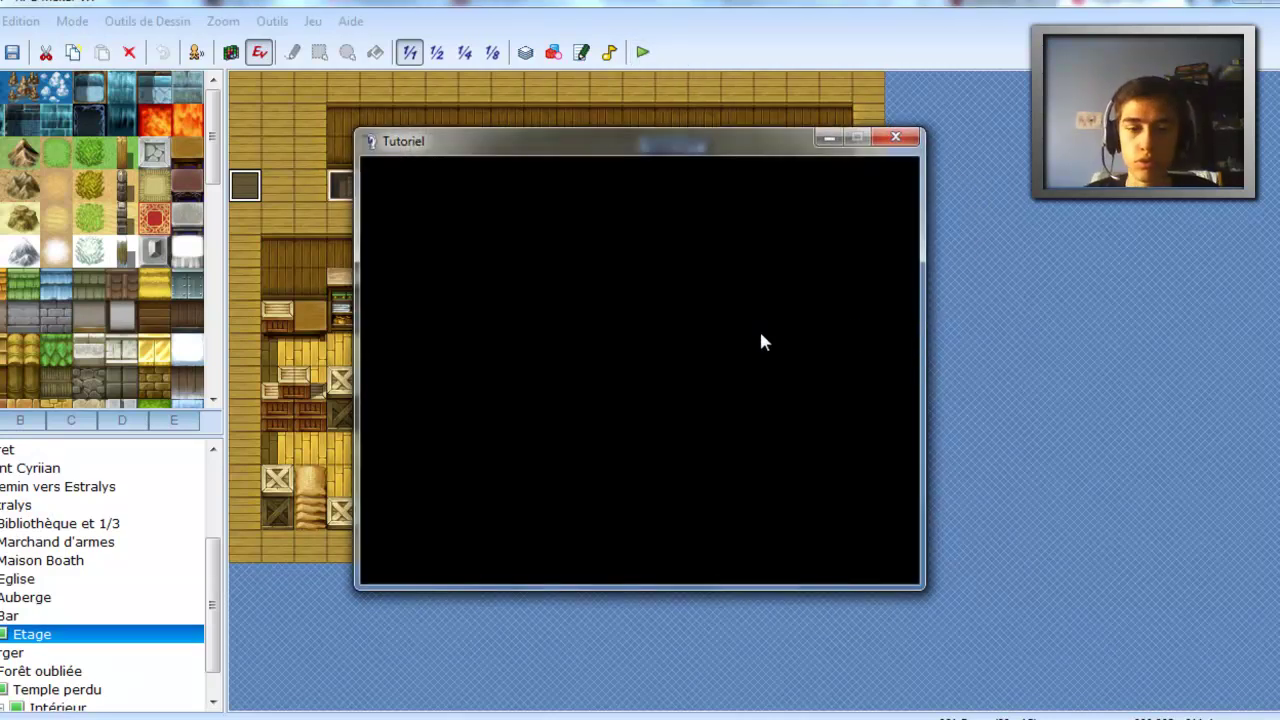
pyautogui.press('Up')
pyautogui.press('Down')
pyautogui.press('Return')
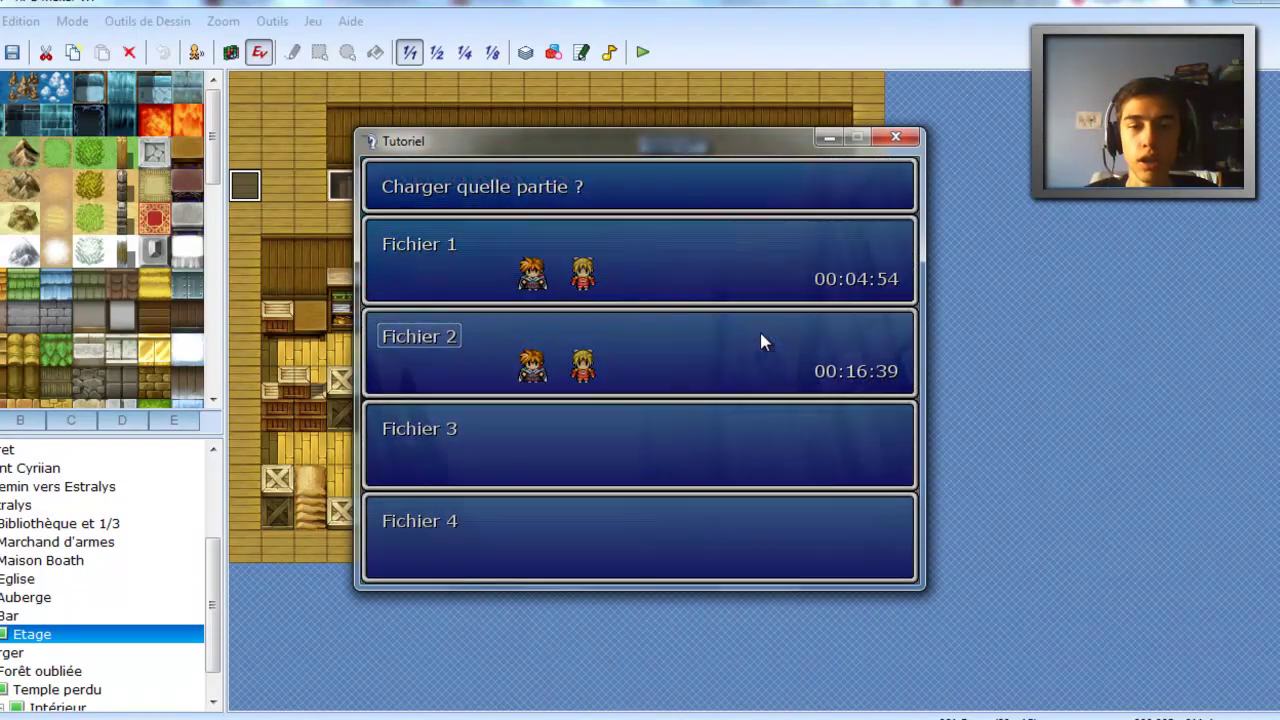
pyautogui.press('Return')
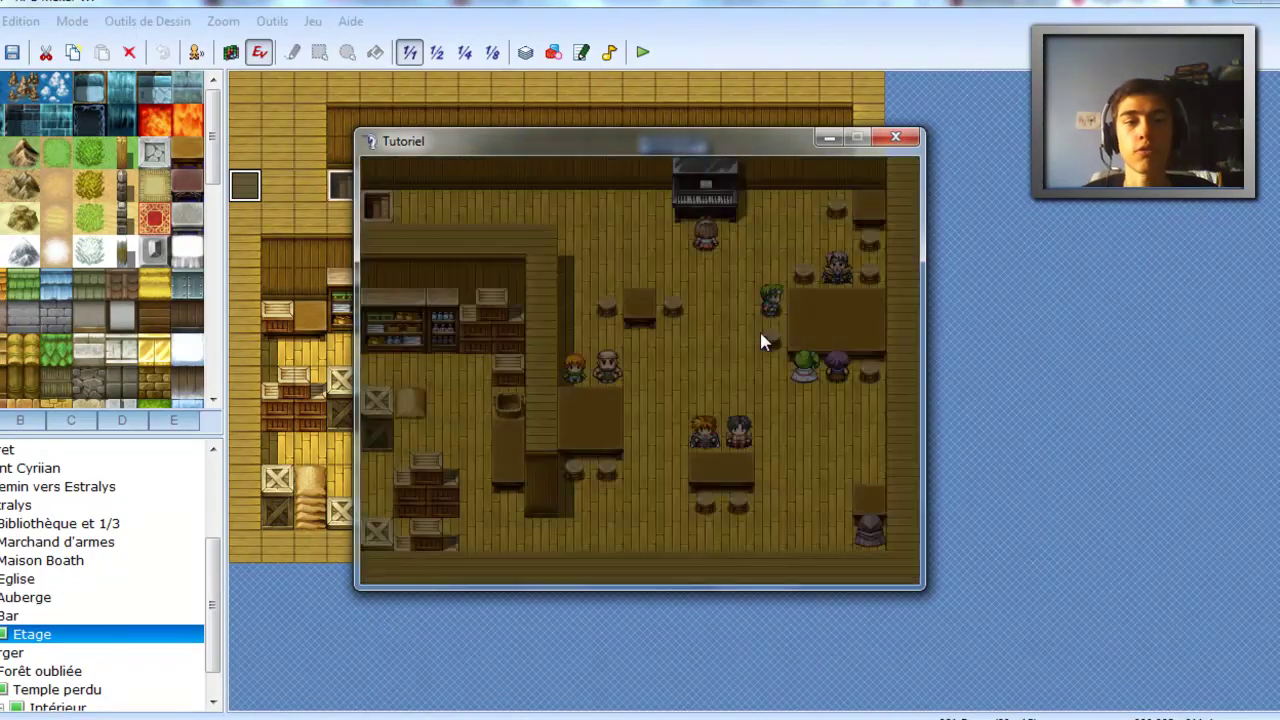
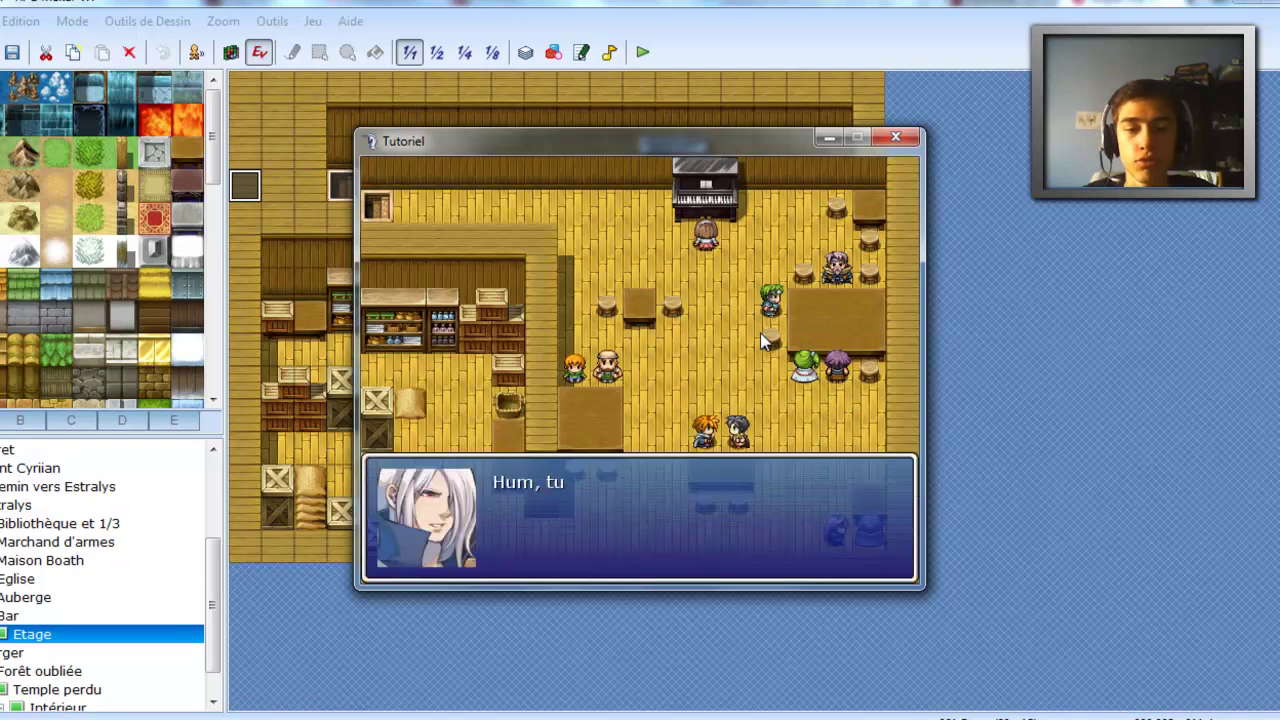
# - Advance the tavern cutscene dialogue through Véniane's assault until the battle with Azarenöph begins
pyautogui.press('Return')
pyautogui.press('Return')
pyautogui.press('Return')
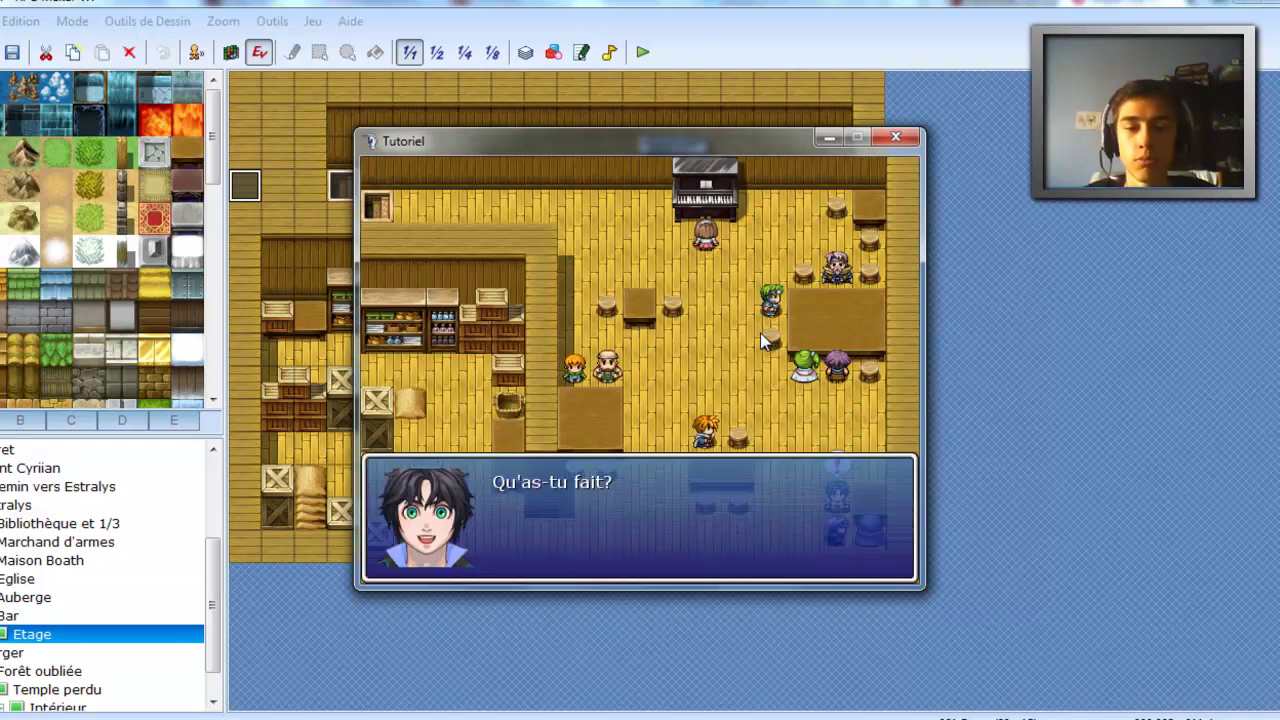
pyautogui.press('Return')
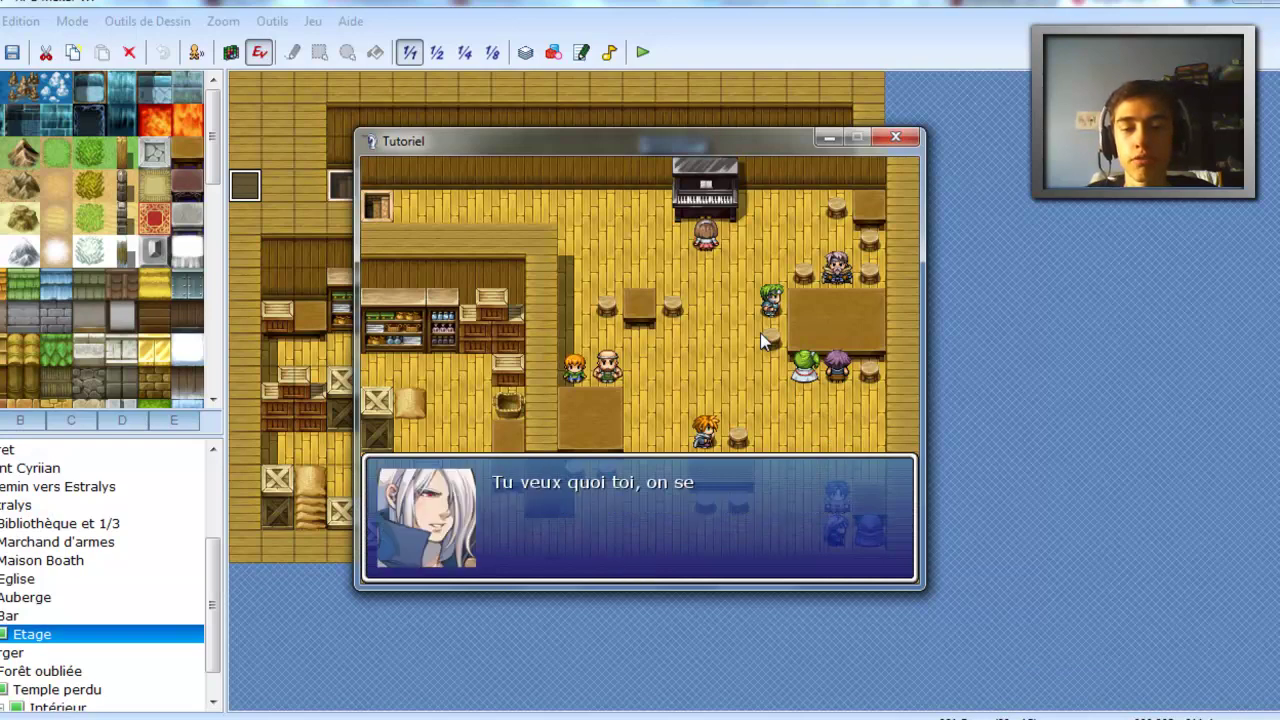
pyautogui.press('Return')
pyautogui.press('Return')
pyautogui.press('Return')
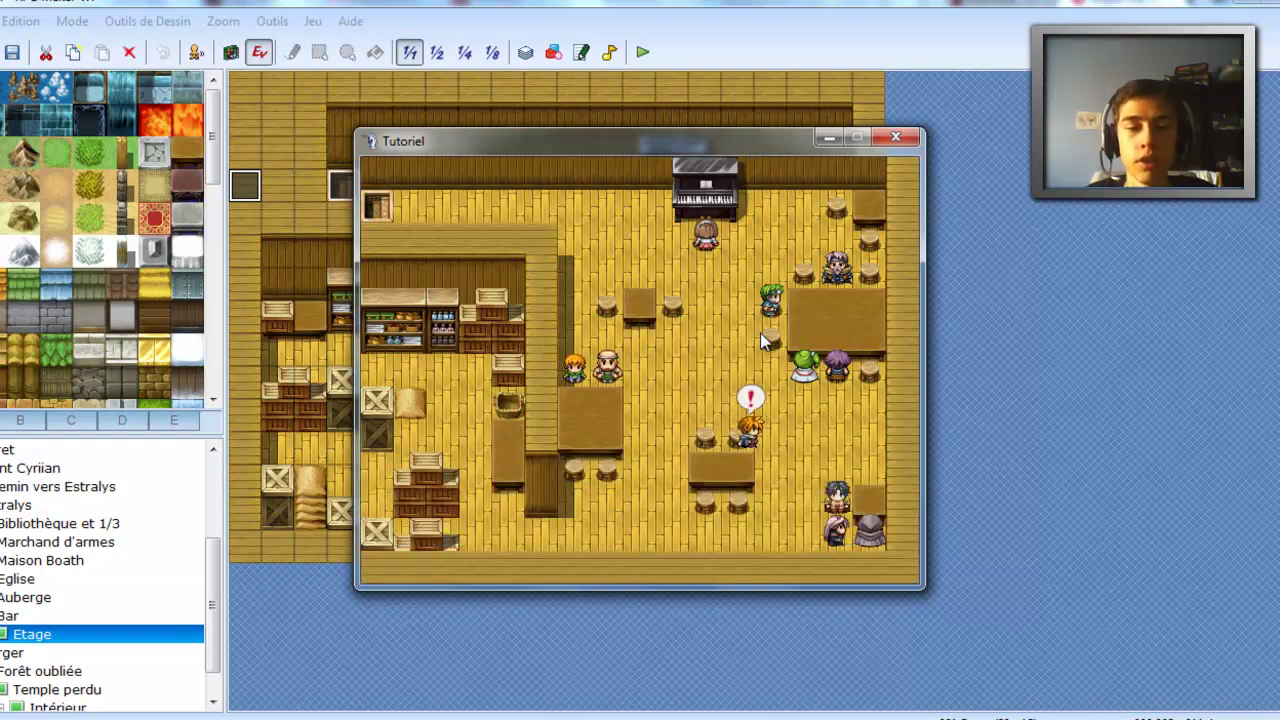
pyautogui.press('Return')
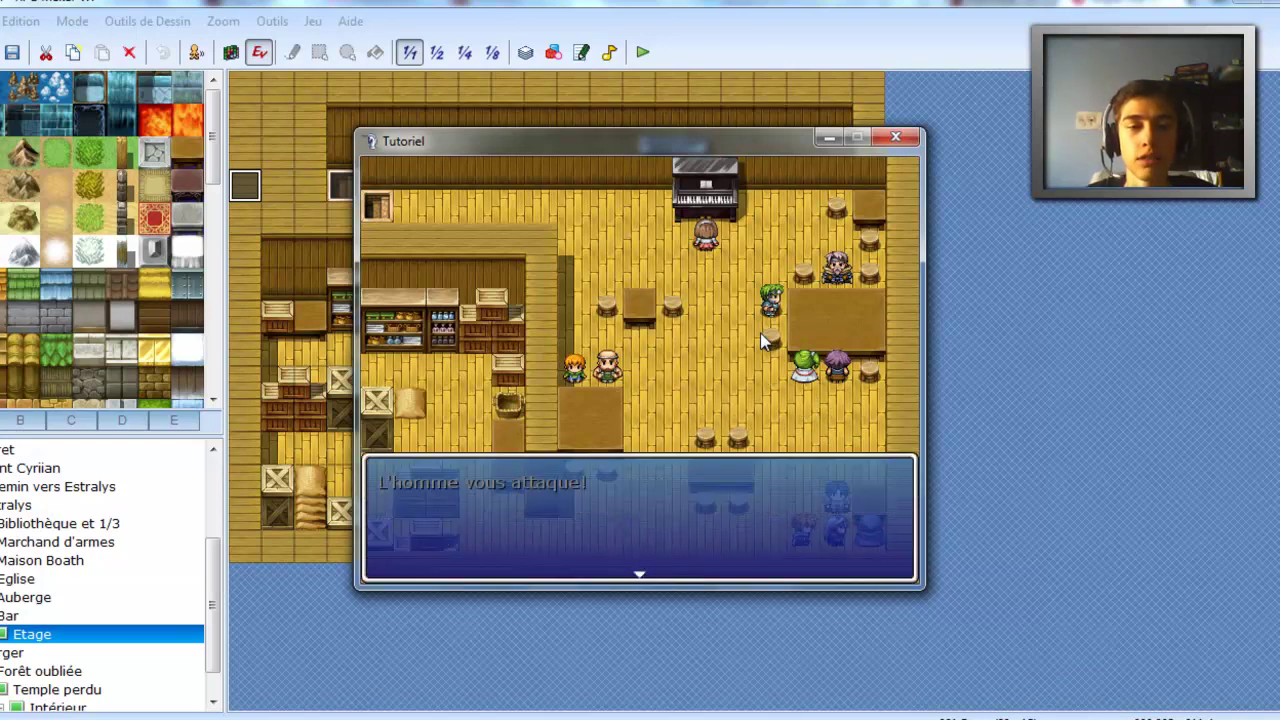
pyautogui.press('Return')
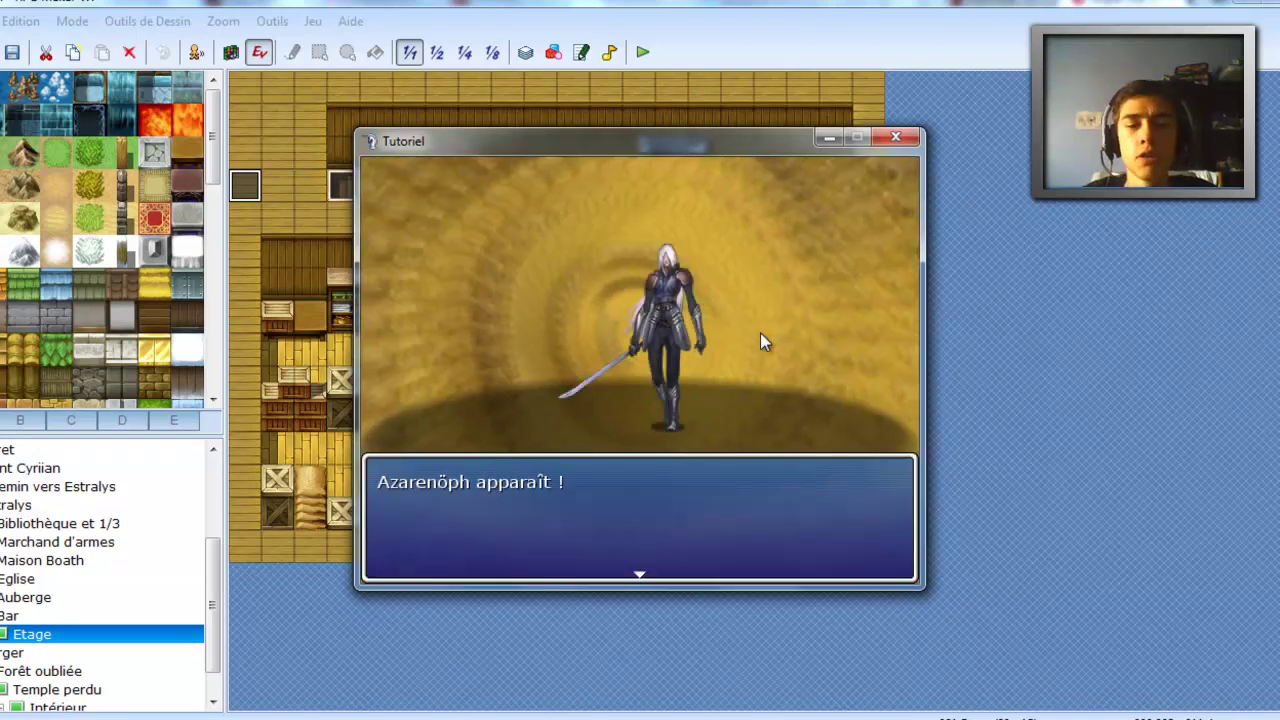
# - Start the fight against Azarenöph and choose the magie de Brisnir skill for Dan
pyautogui.press('Return')
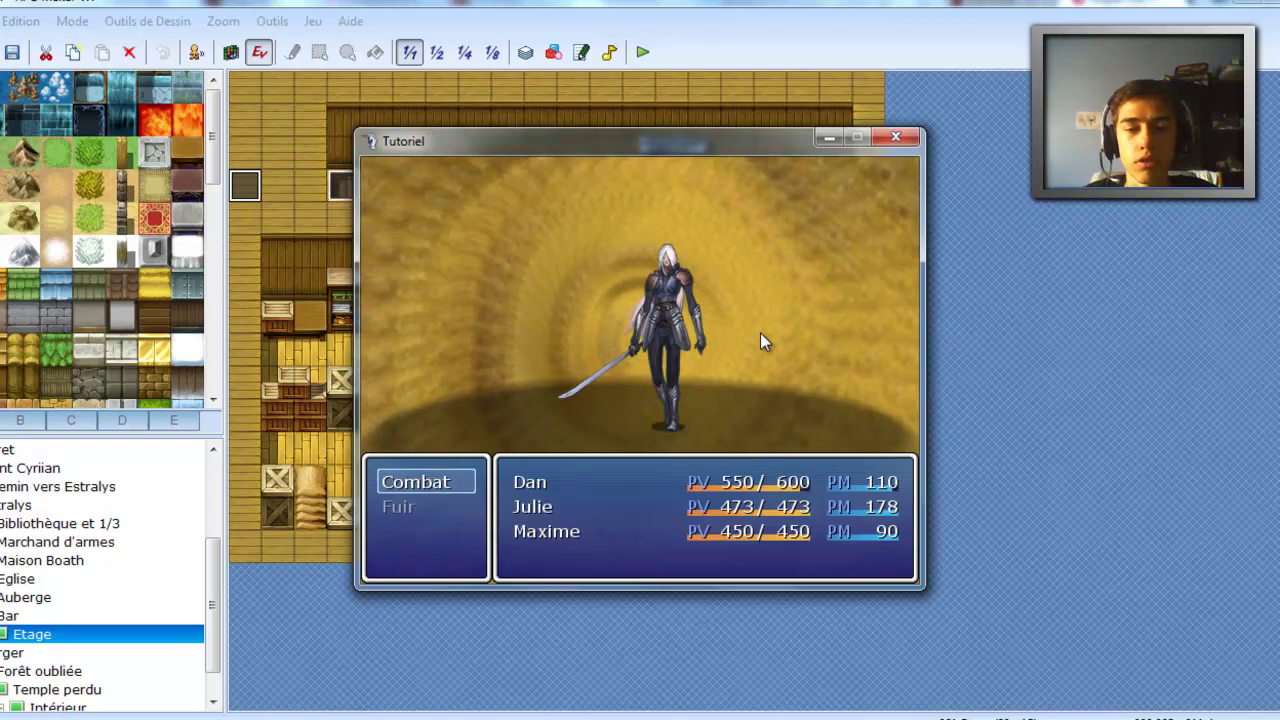
pyautogui.press('Return')
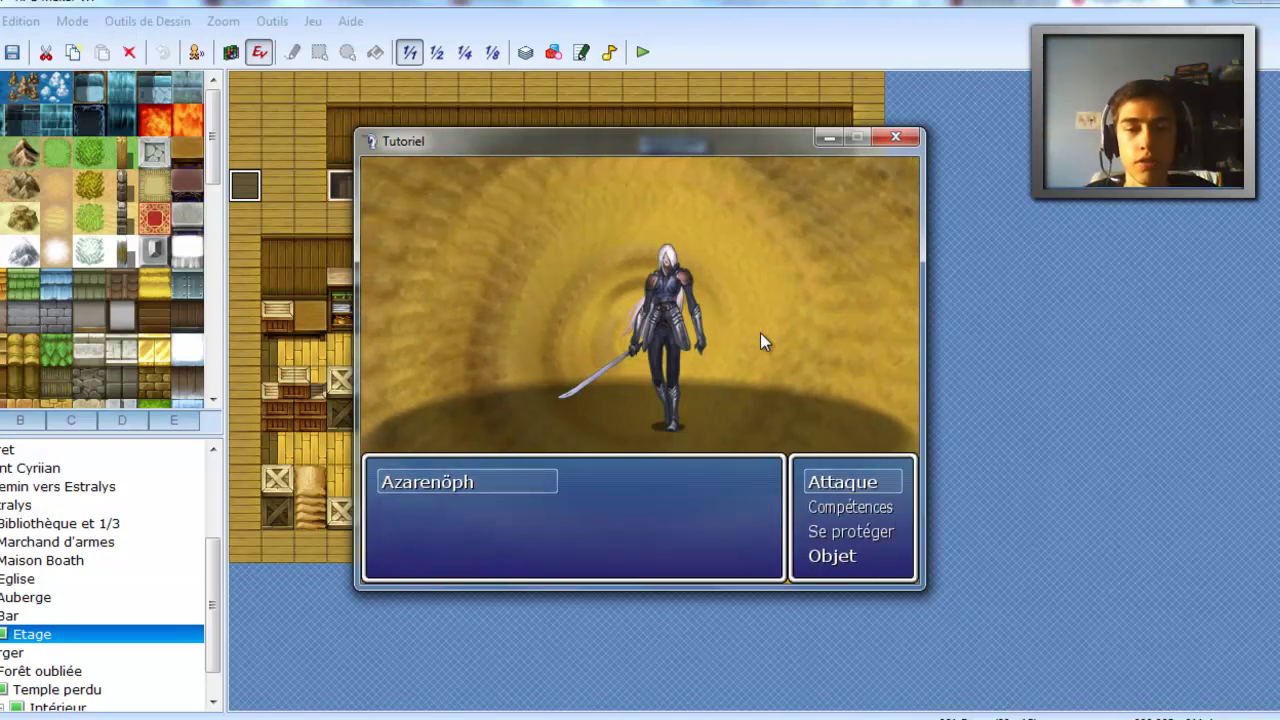
pyautogui.press('Escape')
pyautogui.press('Down')
pyautogui.press('Return')
pyautogui.press('Right')
pyautogui.press('Return')
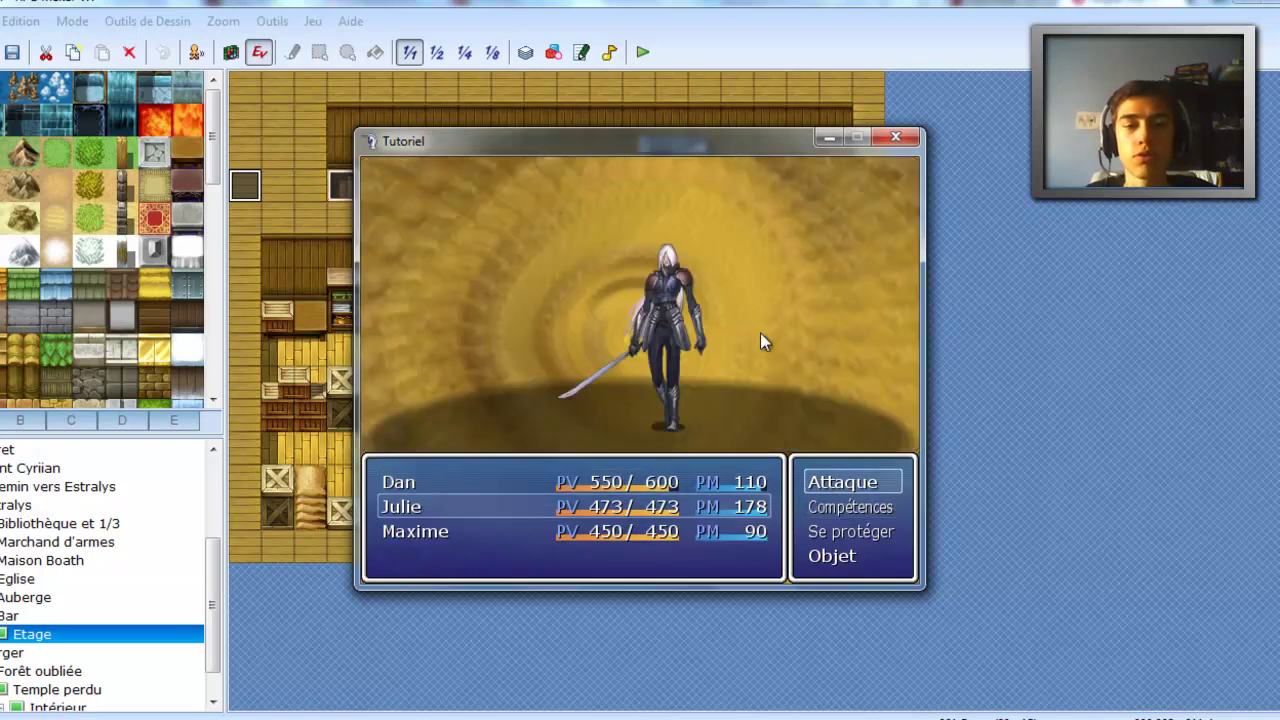
# - Attack Azarenöph with the party over the following rounds to win the test battle
pyautogui.press('Return')
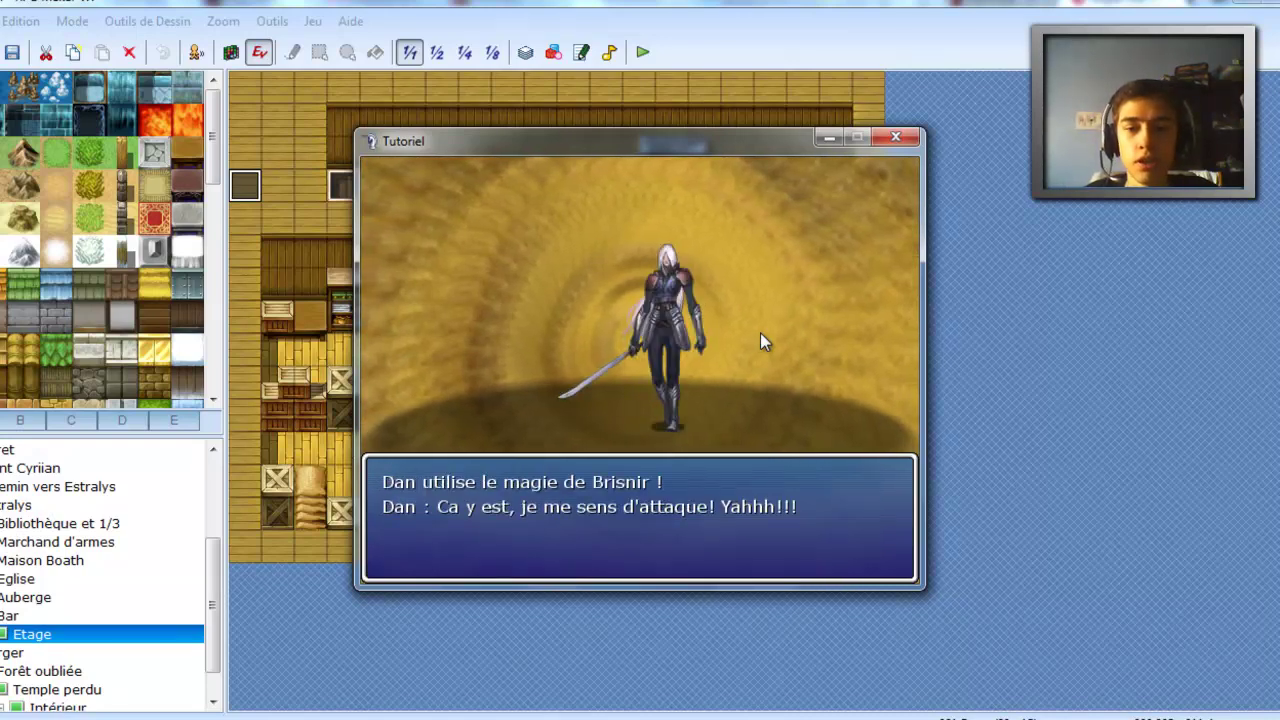
pyautogui.press('Return')
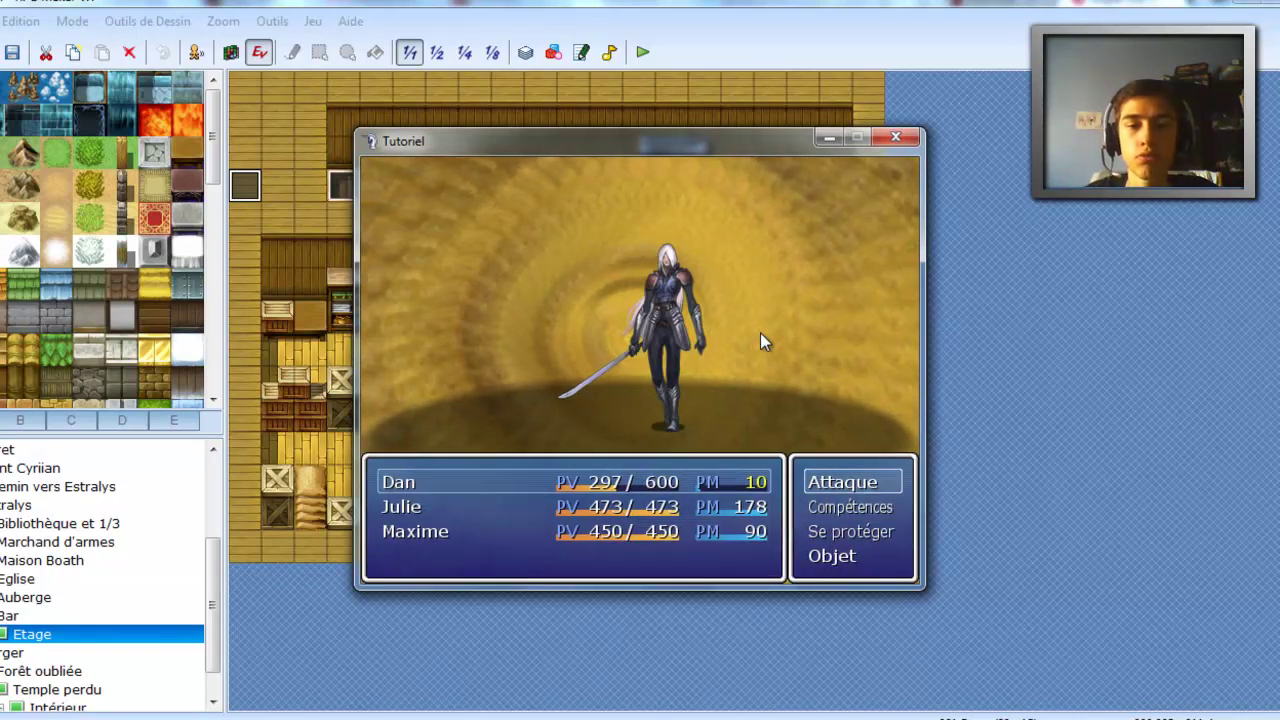
pyautogui.press('Return')
pyautogui.press('Return')
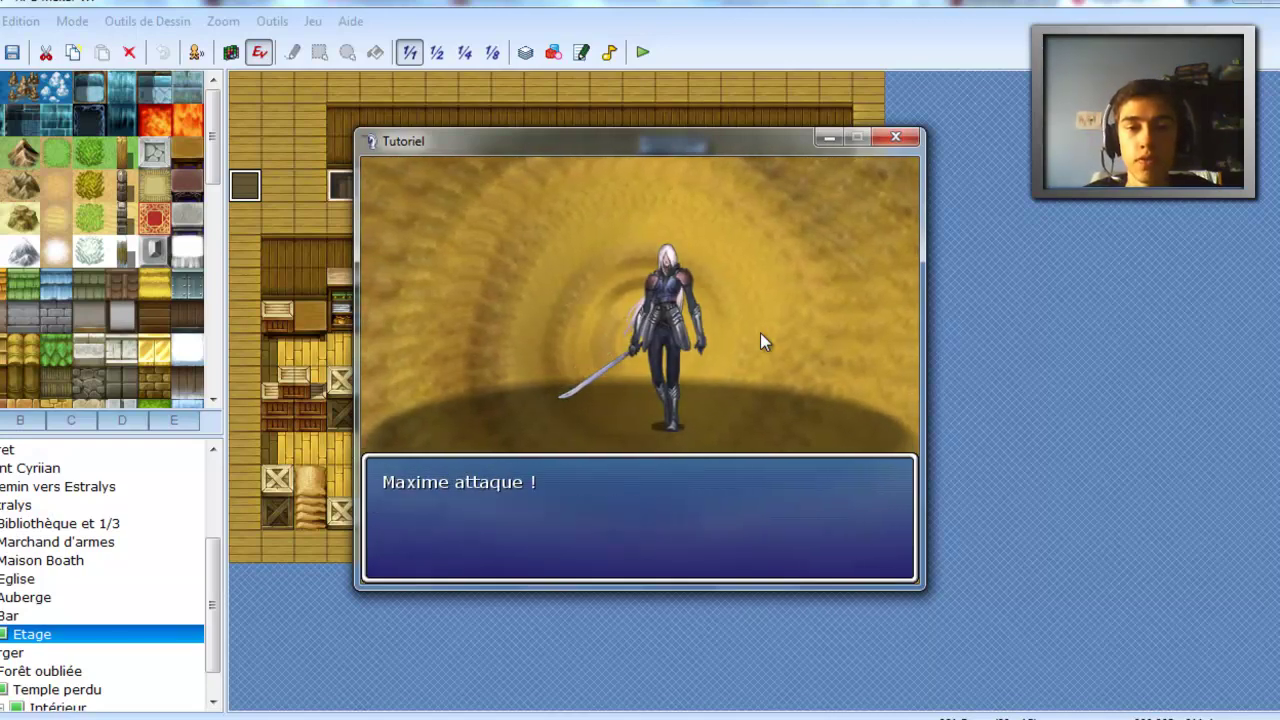
pyautogui.press('Return')
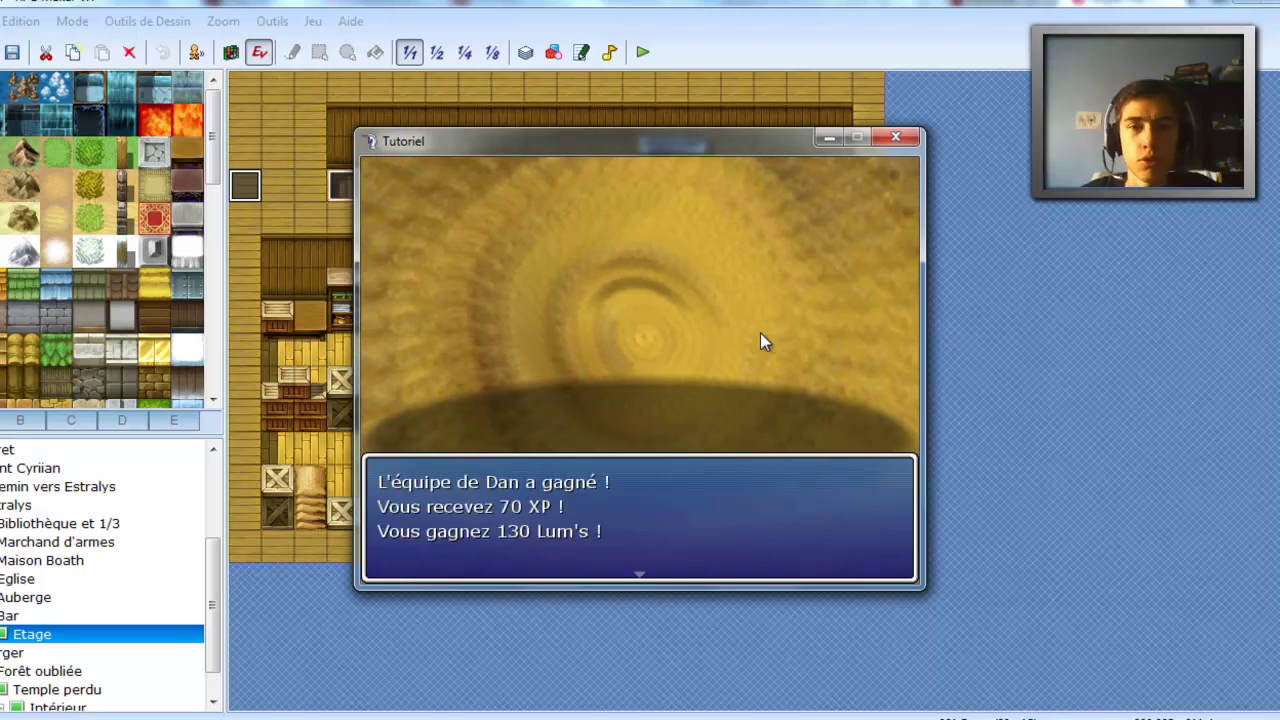
# - Dismiss the victory, reward and level-up messages of the battle against Azarenöph
pyautogui.press('Return')
pyautogui.press('Return')
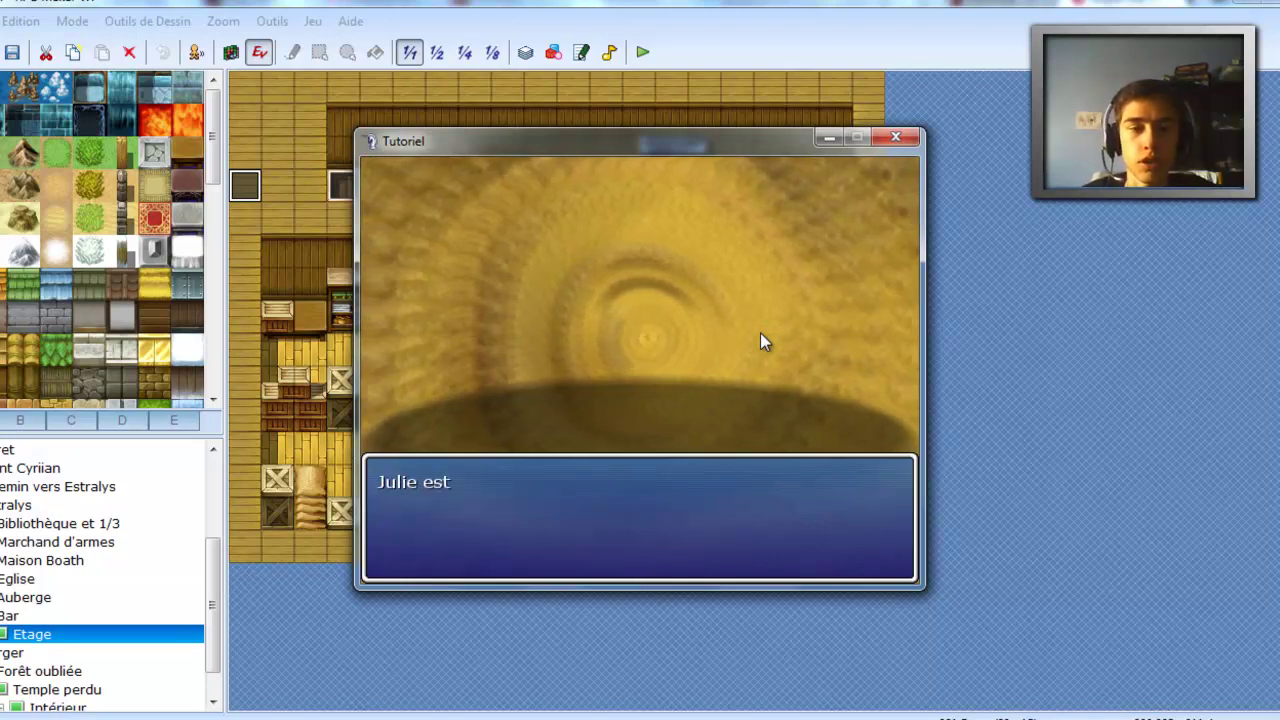
pyautogui.press('Return')
pyautogui.press('Return')
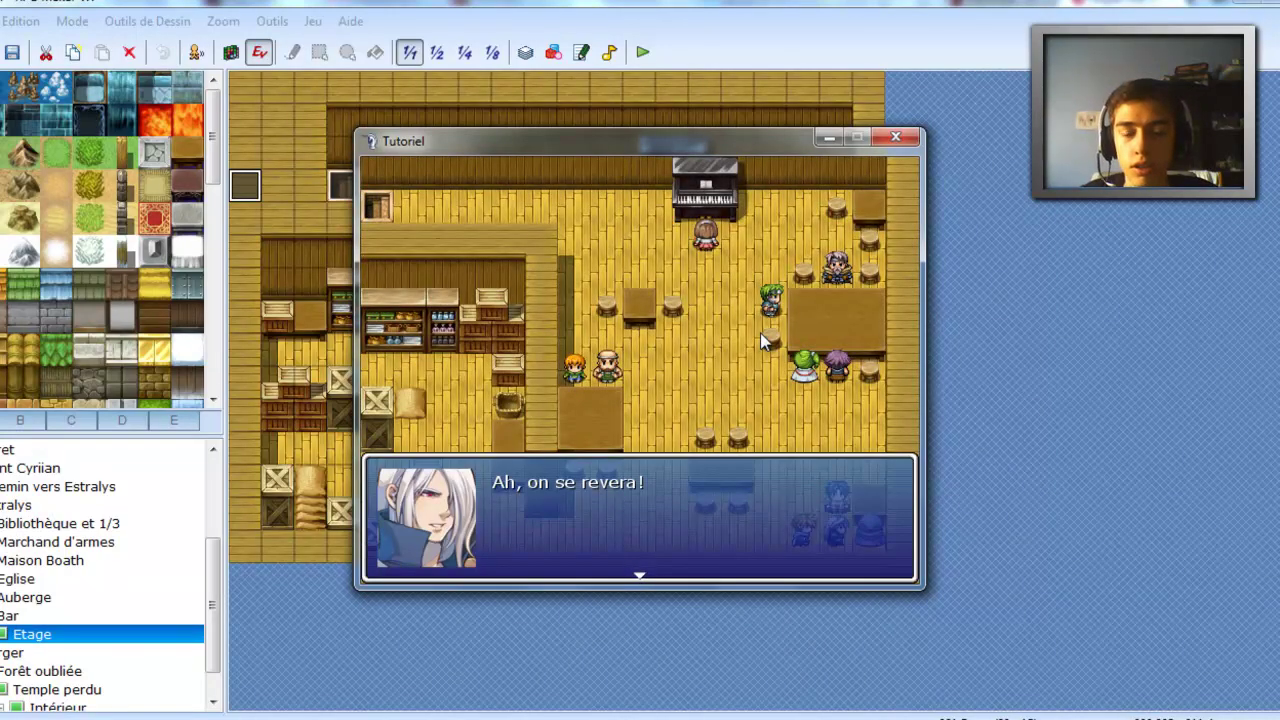
# - Advance the post-victory dialogue through Azarenöph's escape and Véniane's introduction to the heroes
pyautogui.press('Return')
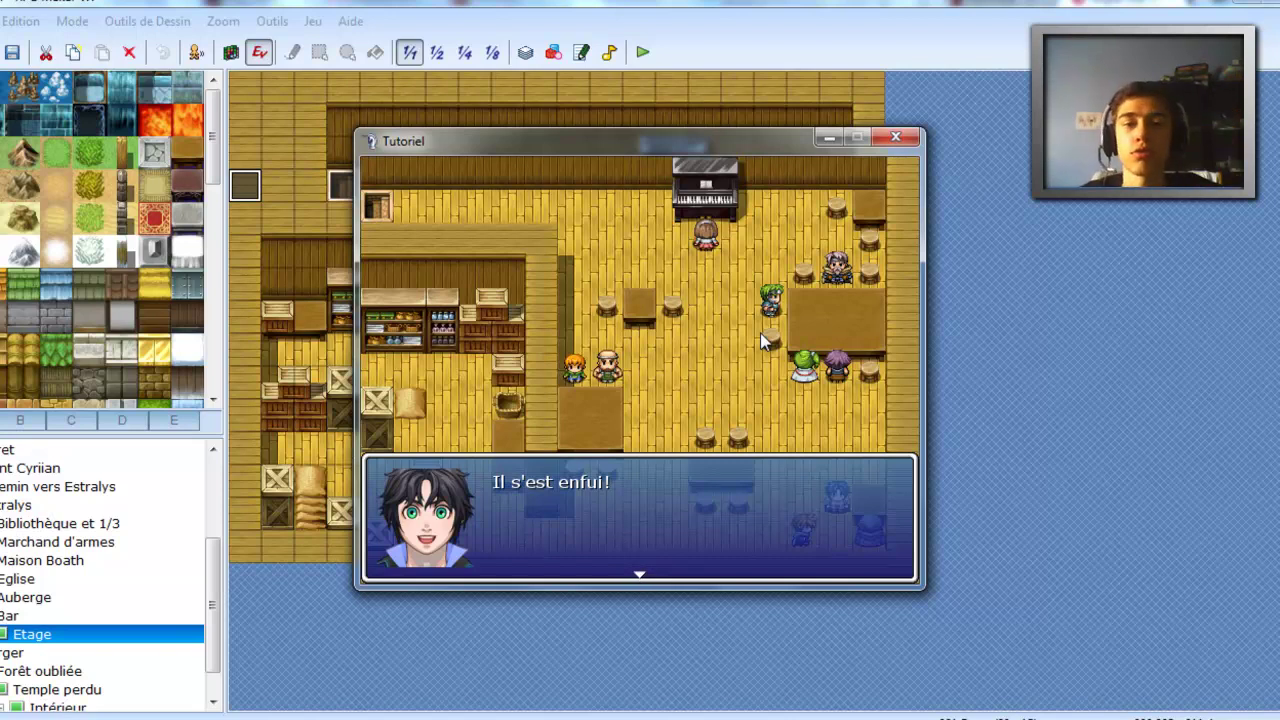
pyautogui.press('Return')
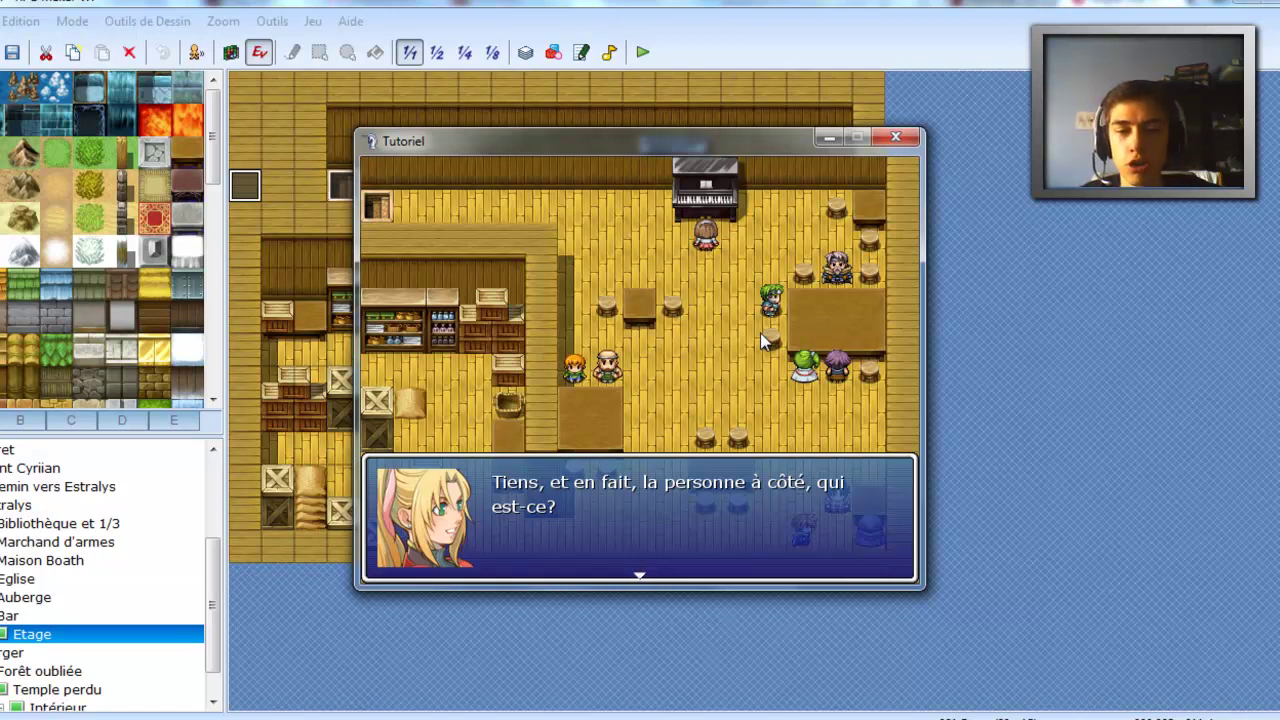
pyautogui.press('Return')
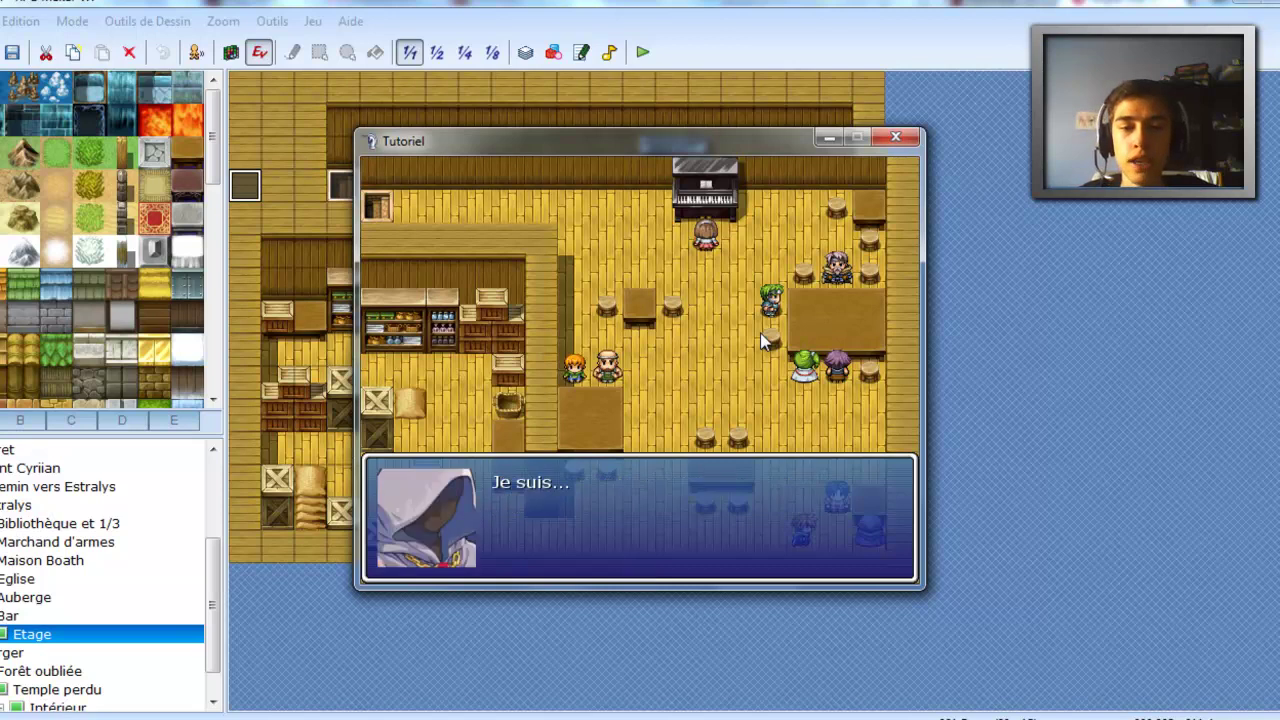
pyautogui.press('Return')
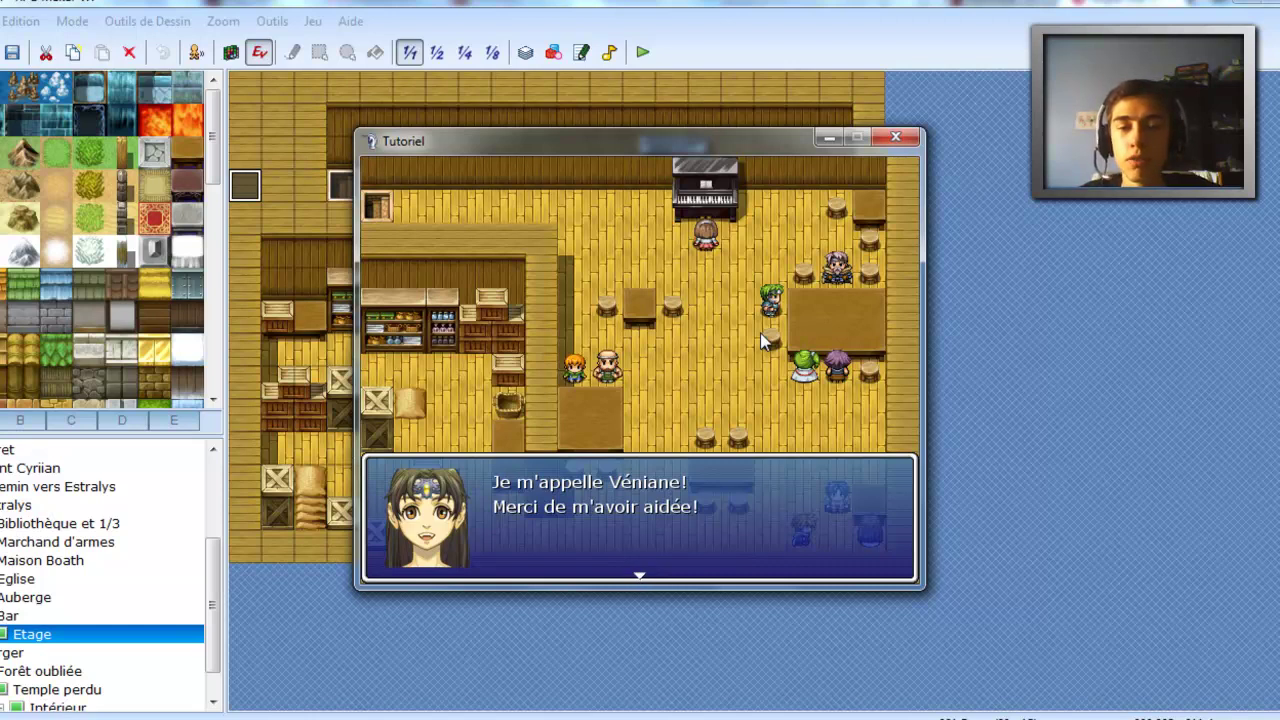
pyautogui.press('Return')
pyautogui.press('Return')
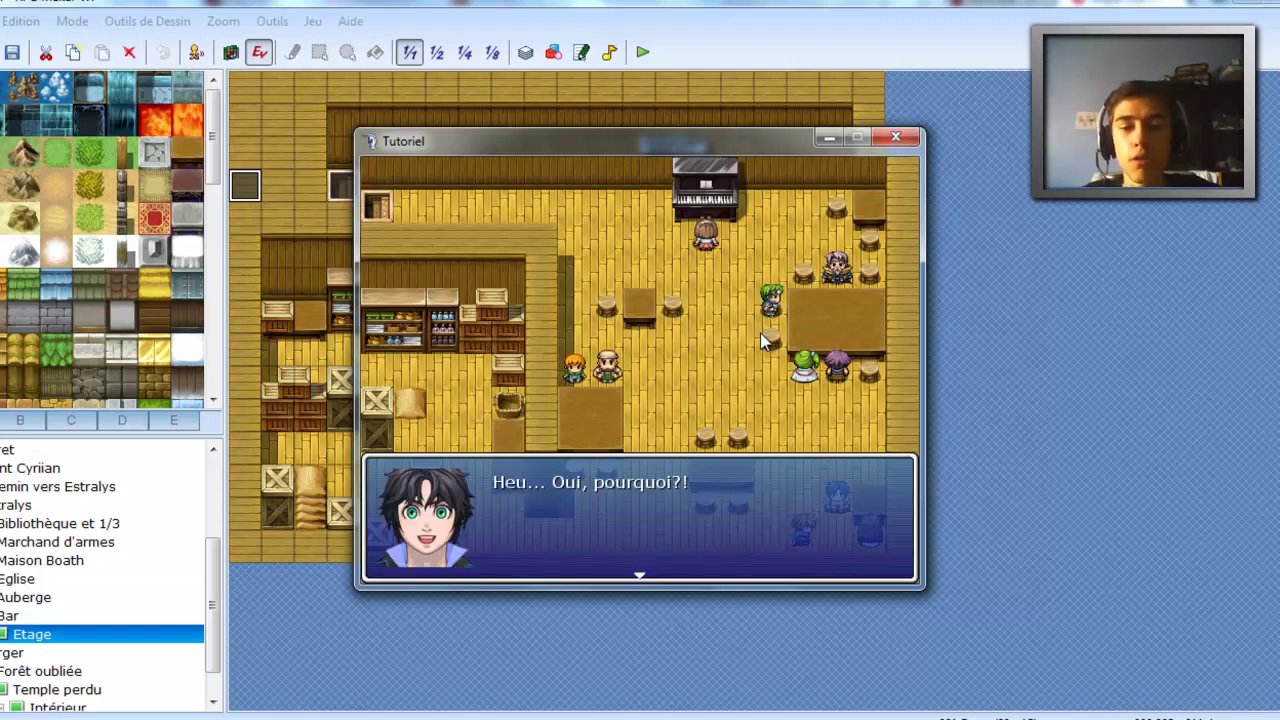
pyautogui.press('Return')
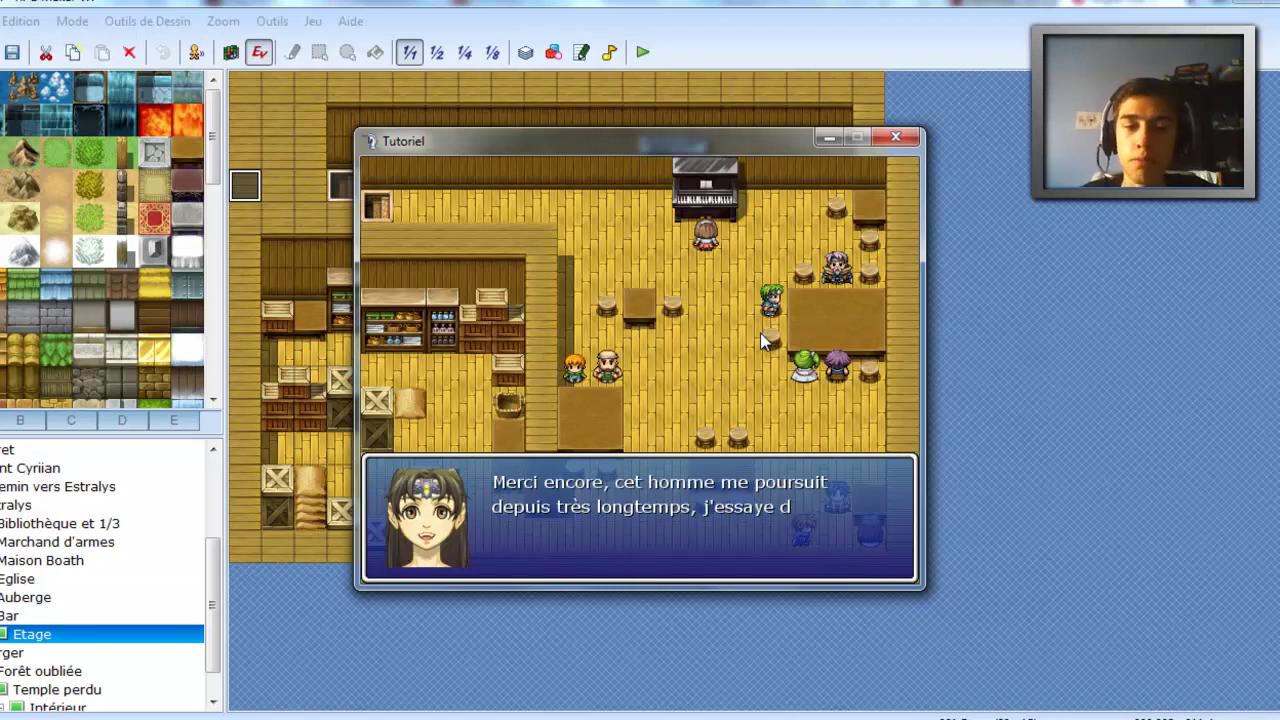
# - Play the rest of Véniane's dialogue to its end and close the playtest
pyautogui.press('Return')
pyautogui.press('Return')
pyautogui.press('Return')
pyautogui.press('Return')
pyautogui.press('Return')
pyautogui.press('Return')
pyautogui.press('Return')
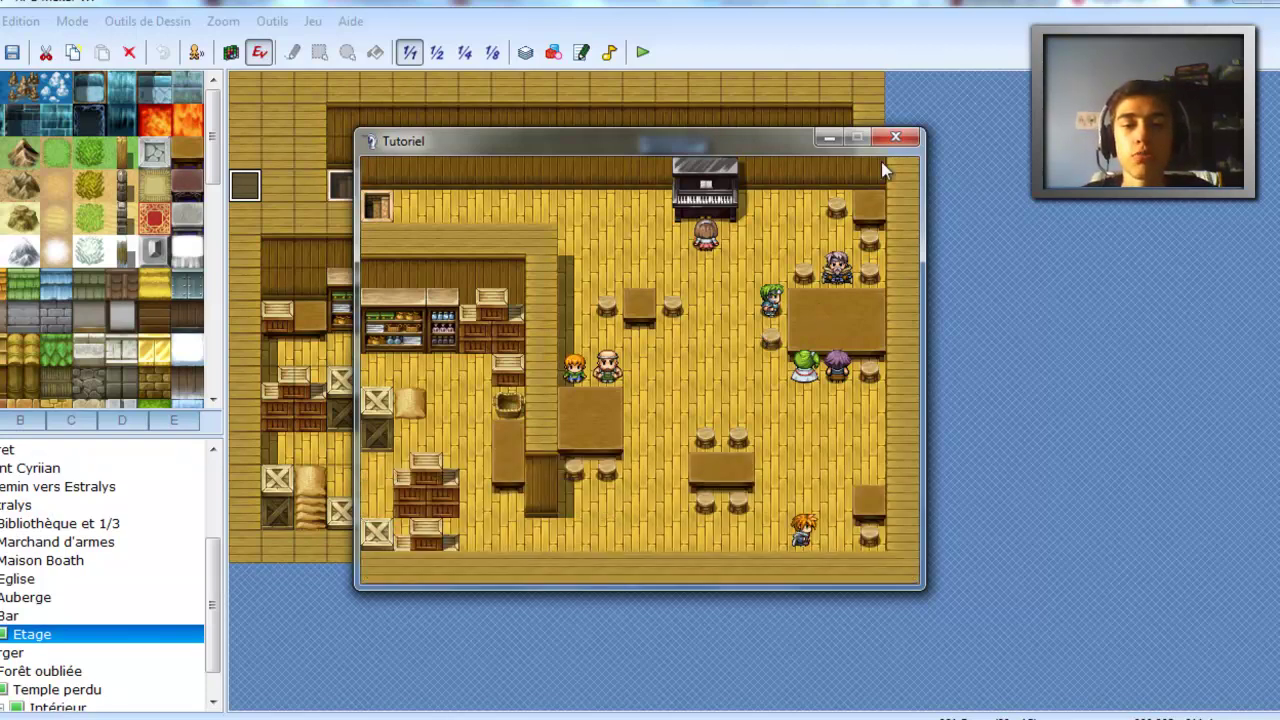
pyautogui.click(896, 136)
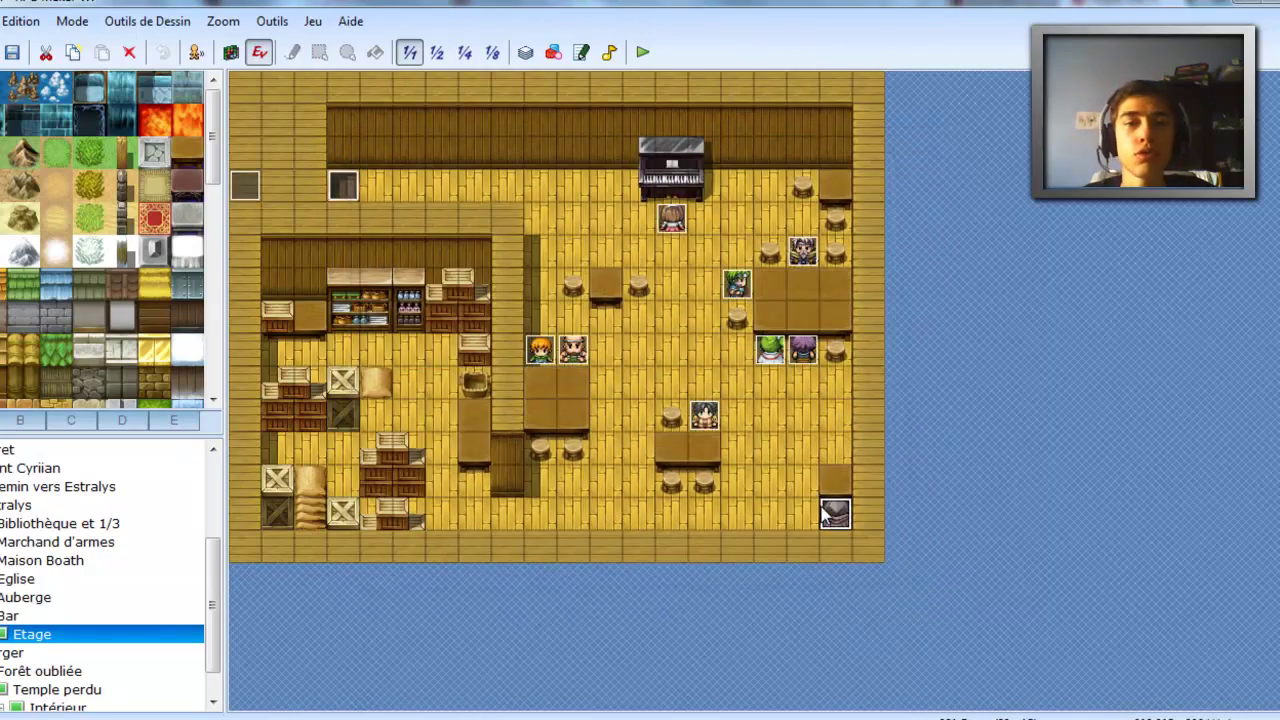
# - Name the empty character entry 012 Véniane in the database
pyautogui.doubleClick(711, 415)
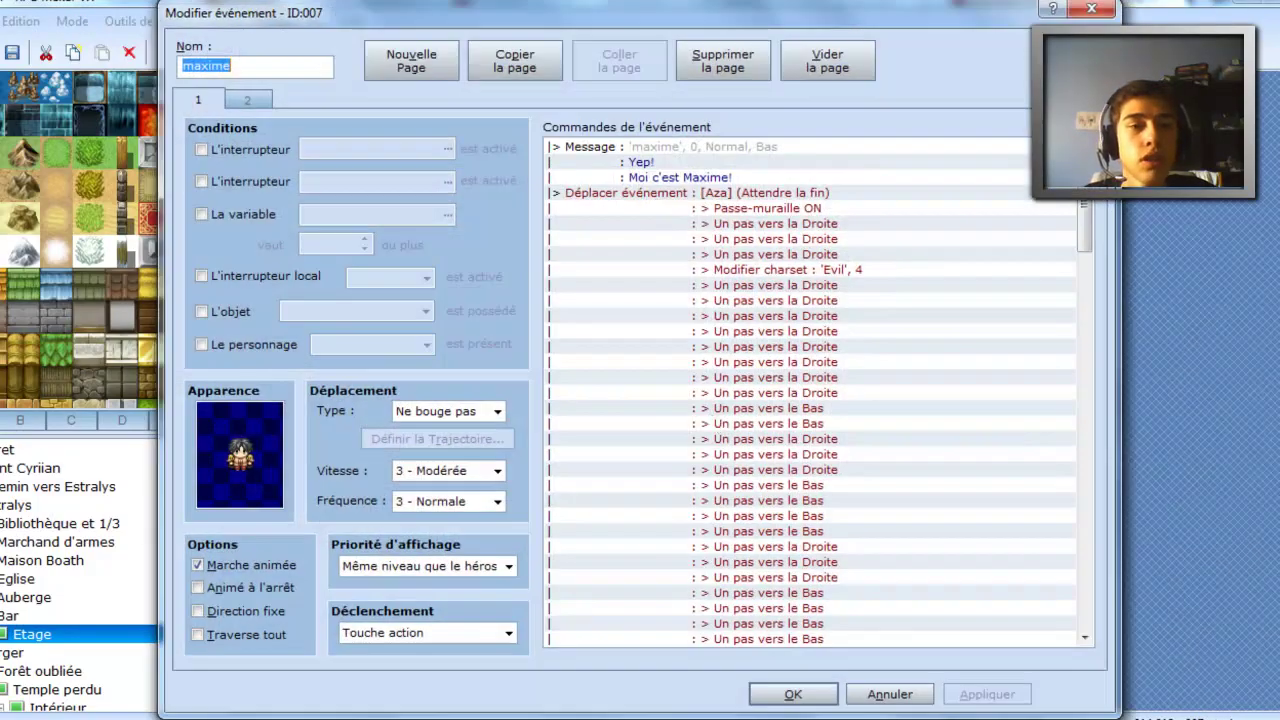
pyautogui.press('Escape')
pyautogui.click(525, 52)
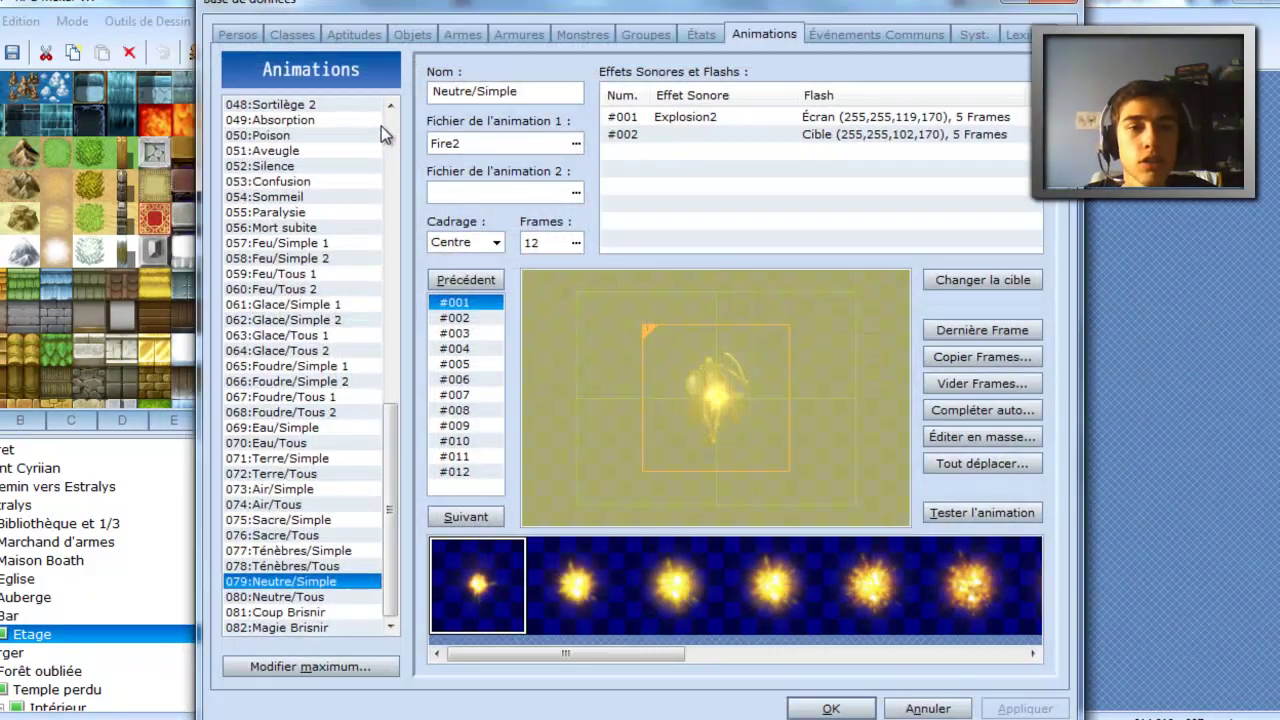
pyautogui.click(238, 35)
pyautogui.click(305, 275)
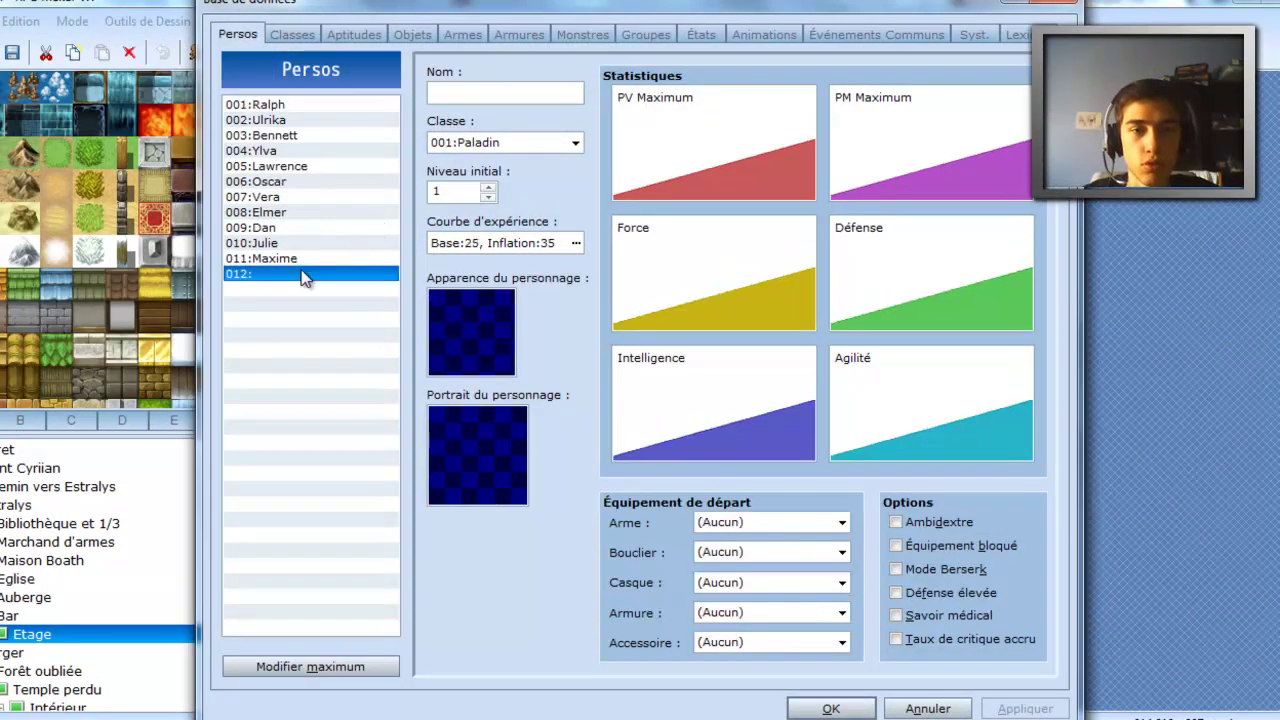
pyautogui.click(502, 91)
pyautogui.write('Vi')
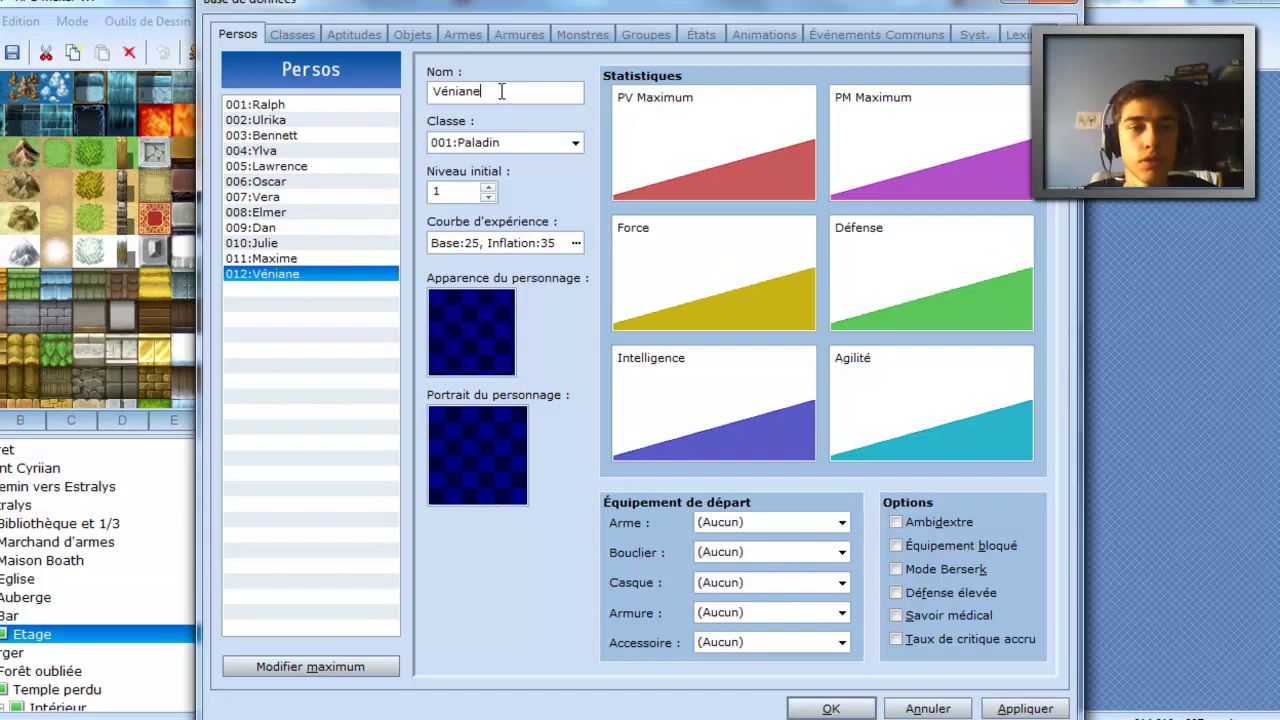
# - Set Véniane's character appearance to the brown-haired girl sprite in a blue outfit
pyautogui.doubleClick(456, 328)
pyautogui.click(405, 200)
pyautogui.click(405, 227)
pyautogui.doubleClick(420, 228)
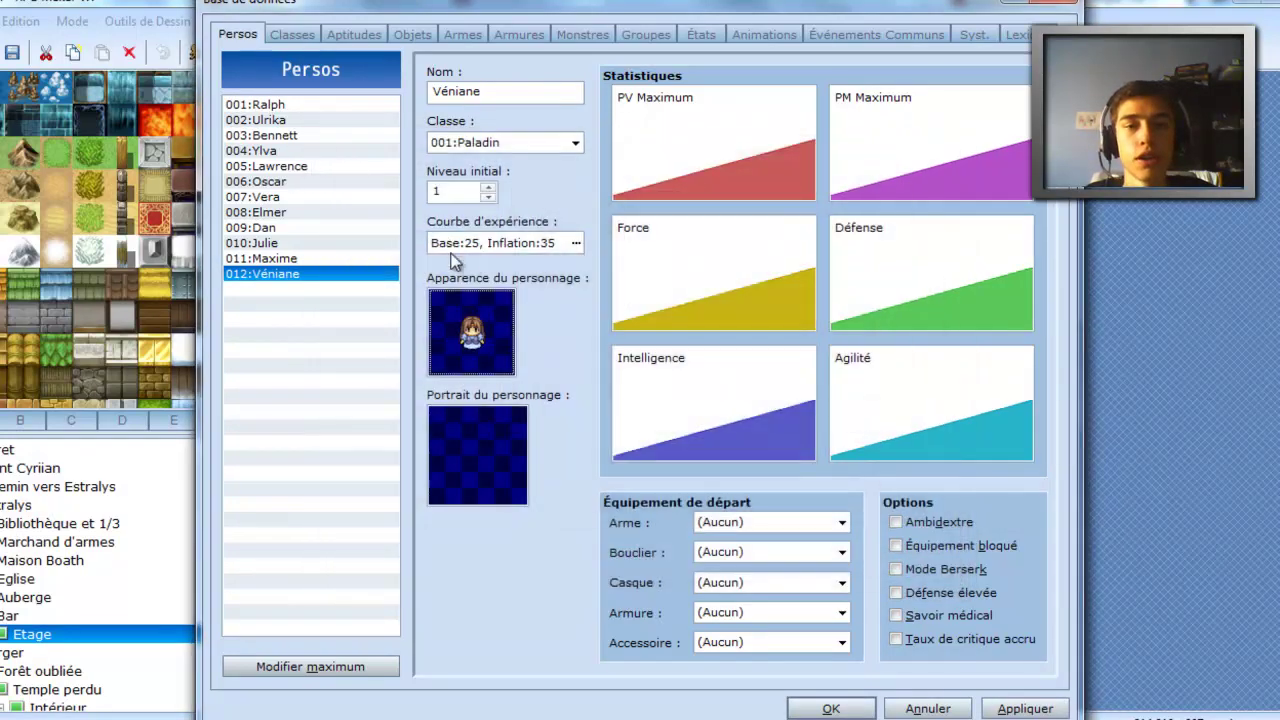
# - Assign the face from the véniane faceset as her portrait, set her initial level to 2, and save the database
pyautogui.doubleClick(455, 440)
pyautogui.click(392, 228)
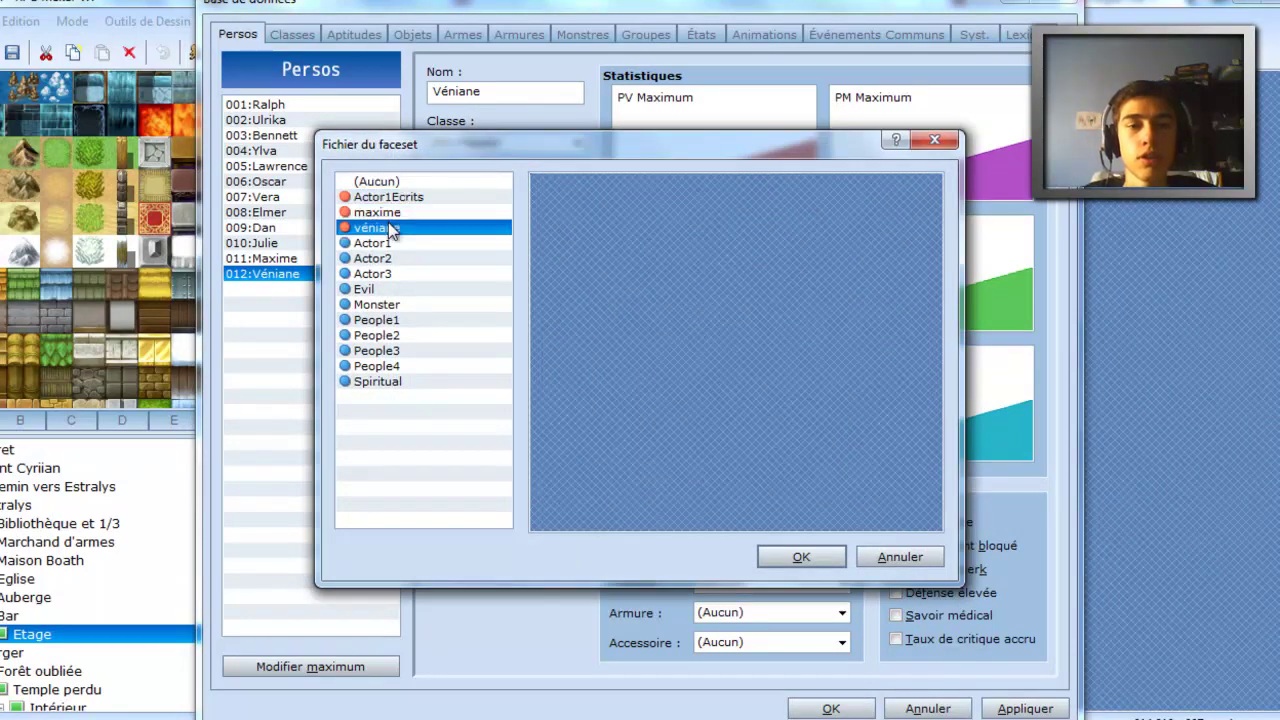
pyautogui.doubleClick(550, 220)
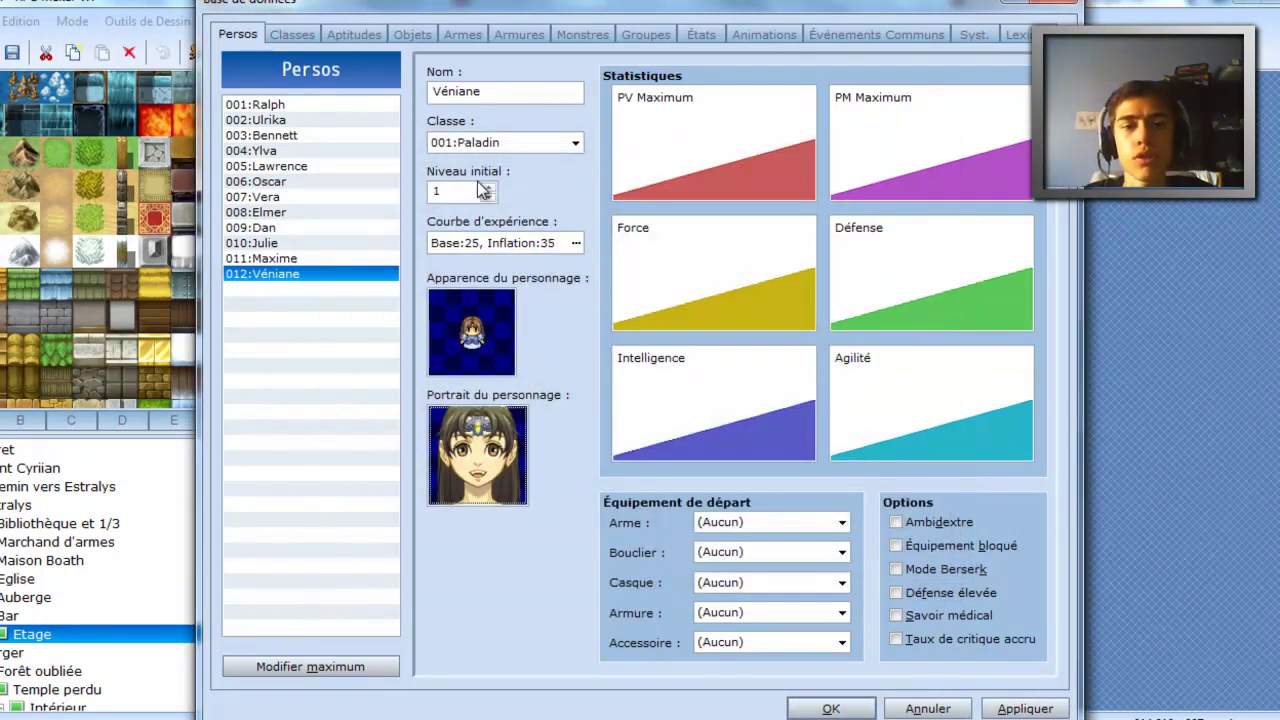
pyautogui.click(489, 187)
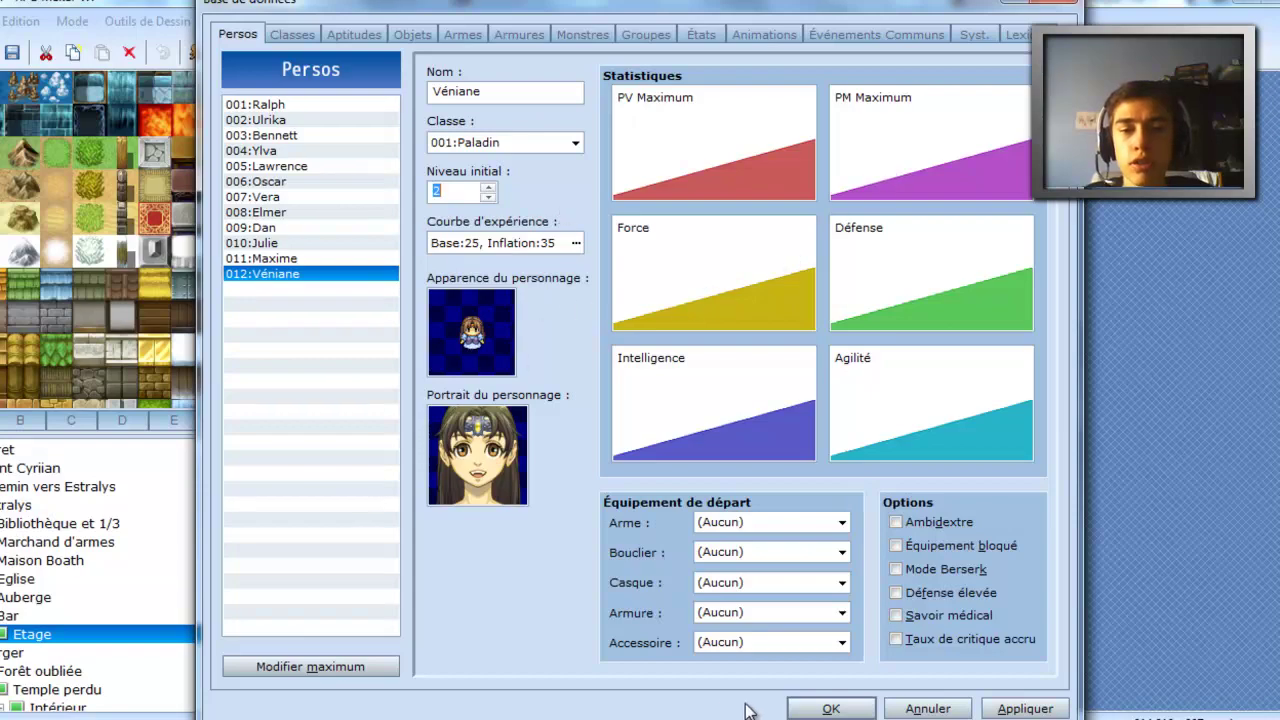
pyautogui.click(822, 706)
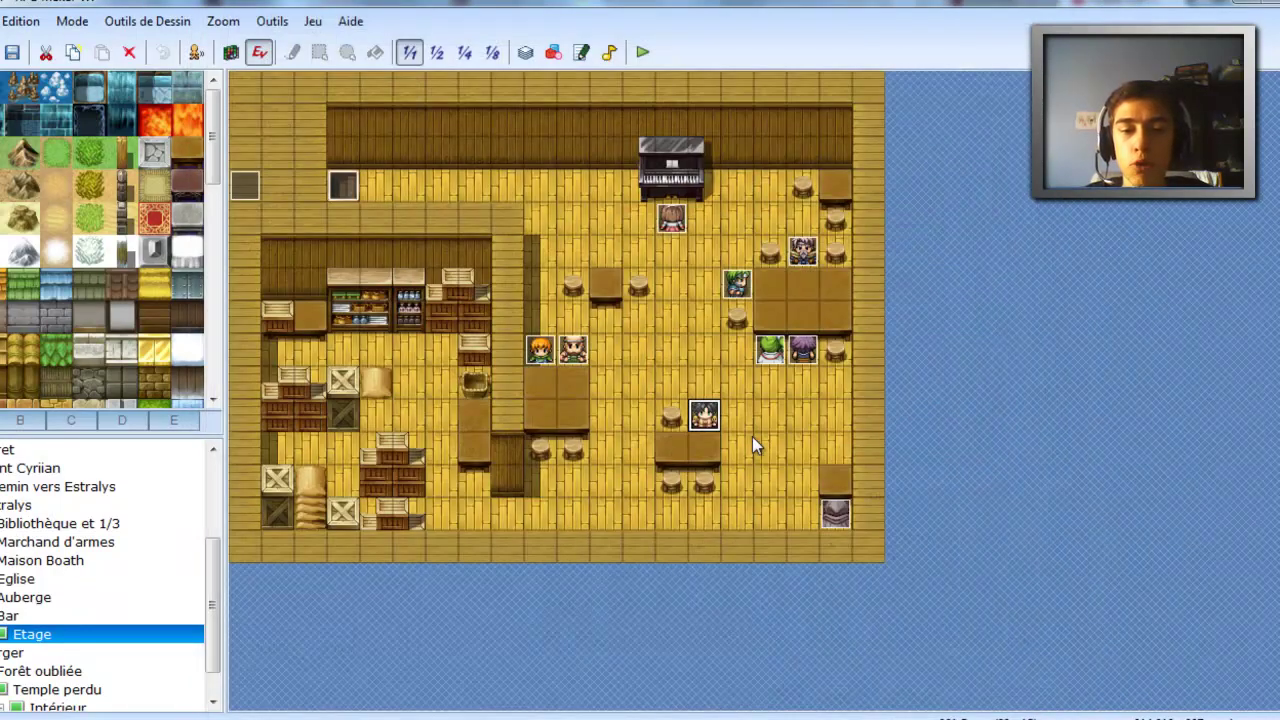
# - In the maxime event, end the Si Victoire branch with a team change that adds Véniane at her initial level
pyautogui.doubleClick(704, 417)
pyautogui.scroll(-15, 790, 440)
pyautogui.scroll(-9, 762, 490)
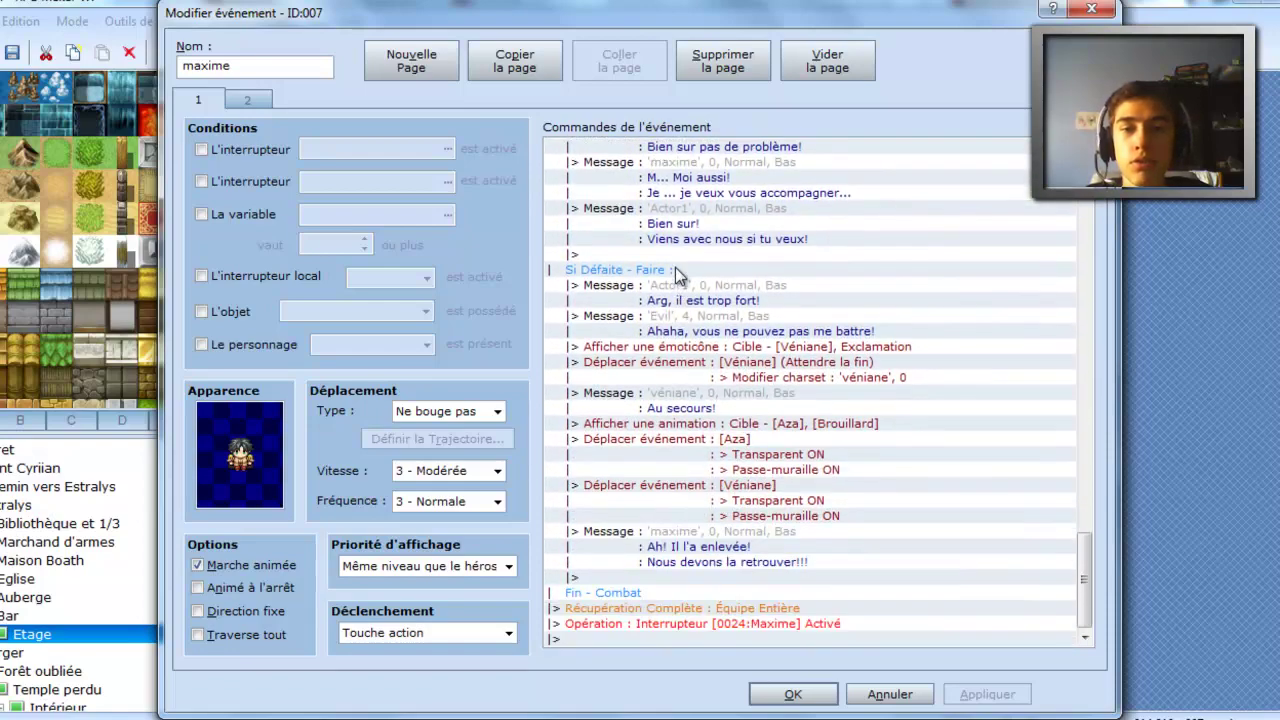
pyautogui.doubleClick(675, 272)
pyautogui.click(668, 150)
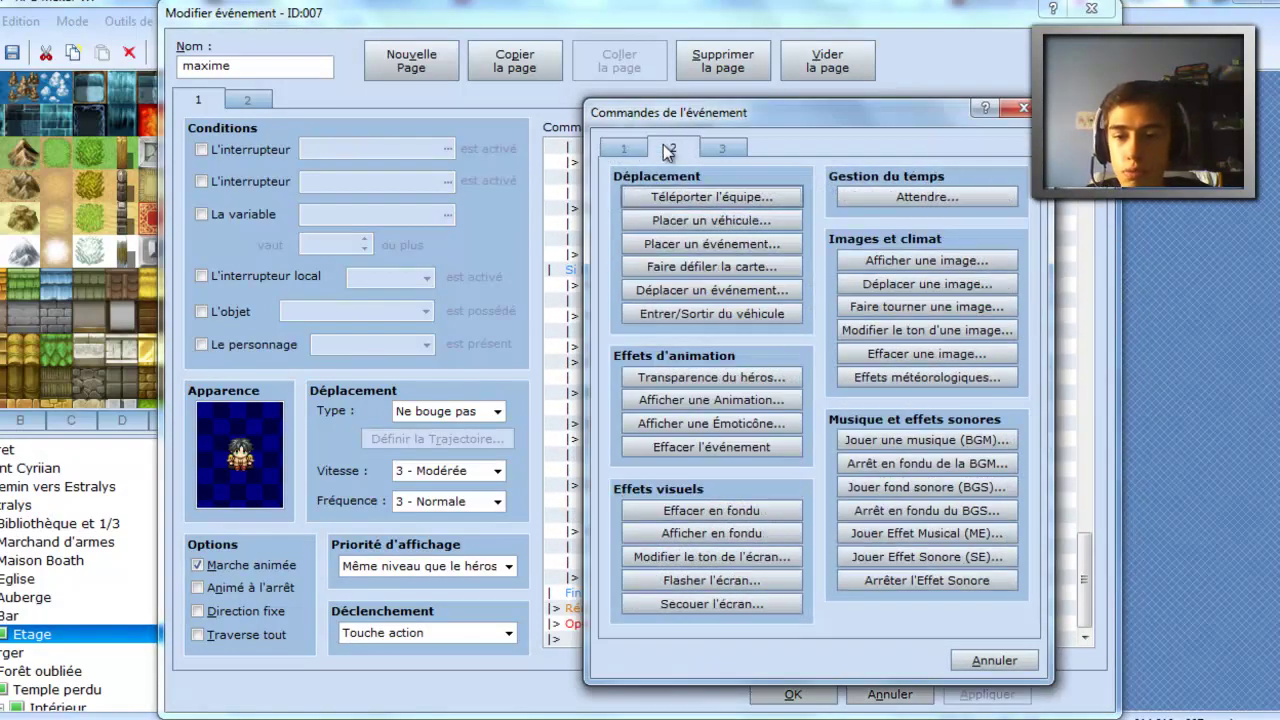
pyautogui.click(607, 148)
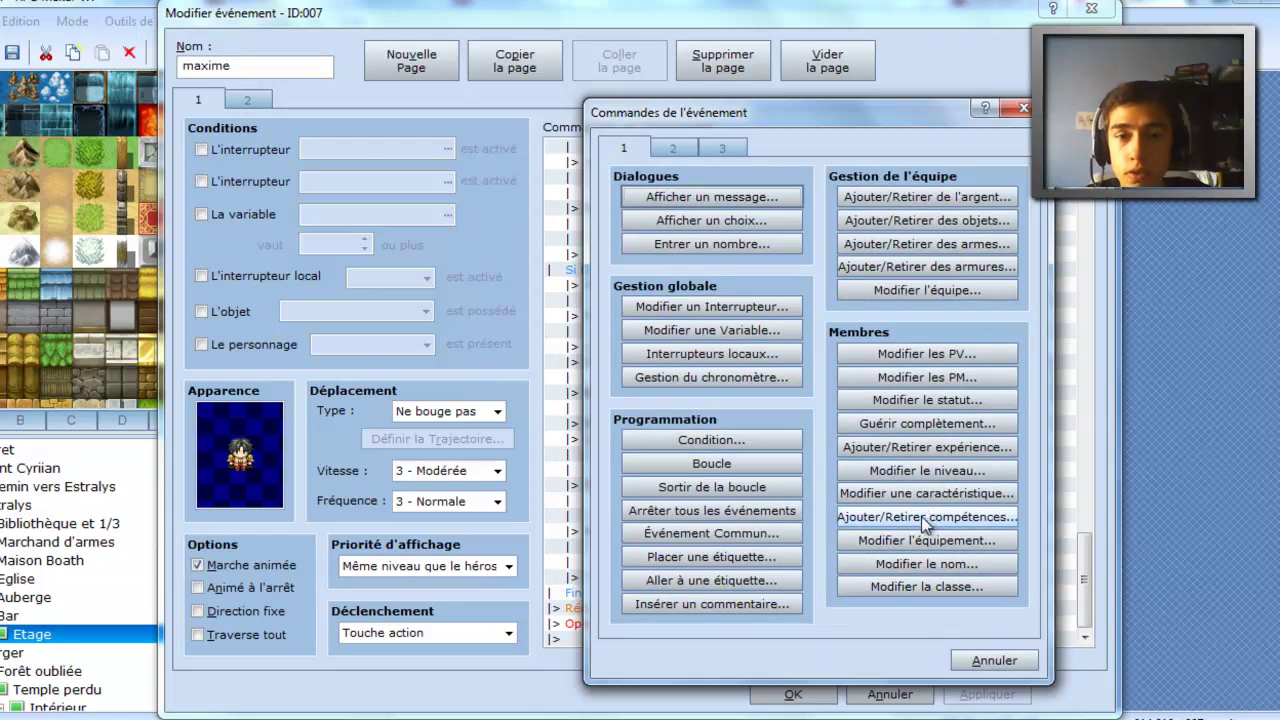
pyautogui.click(706, 146)
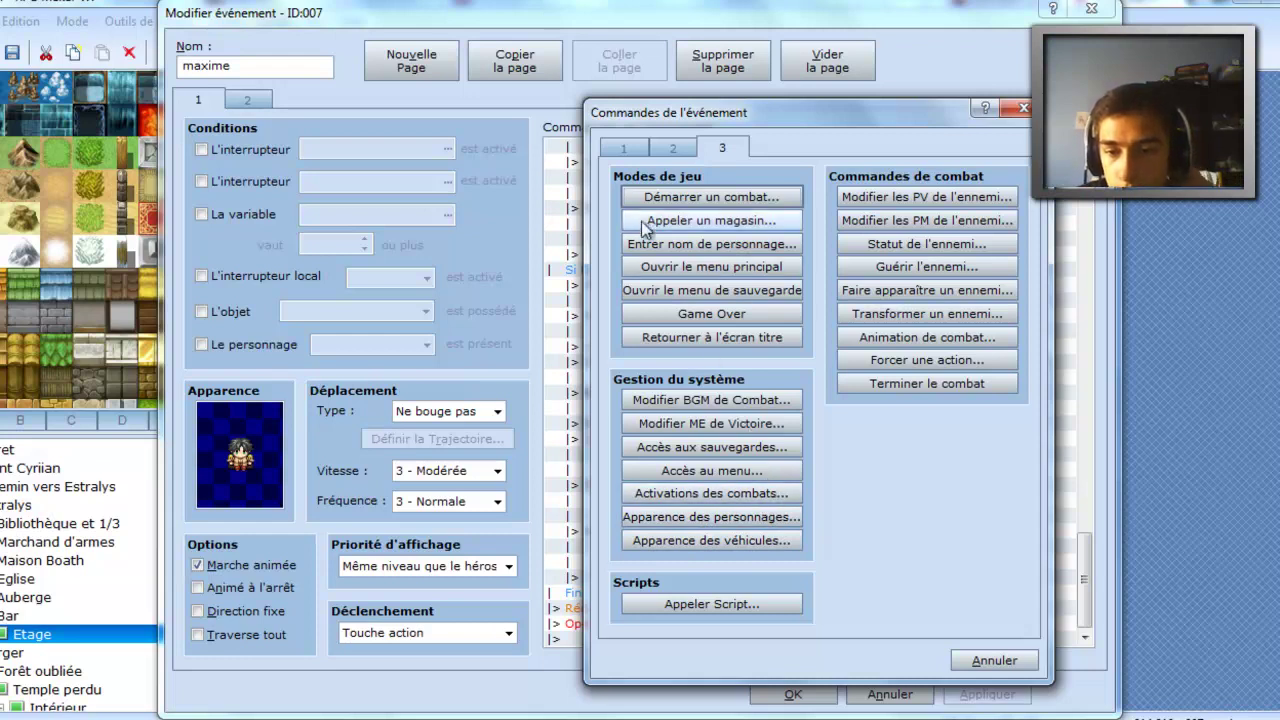
pyautogui.click(617, 152)
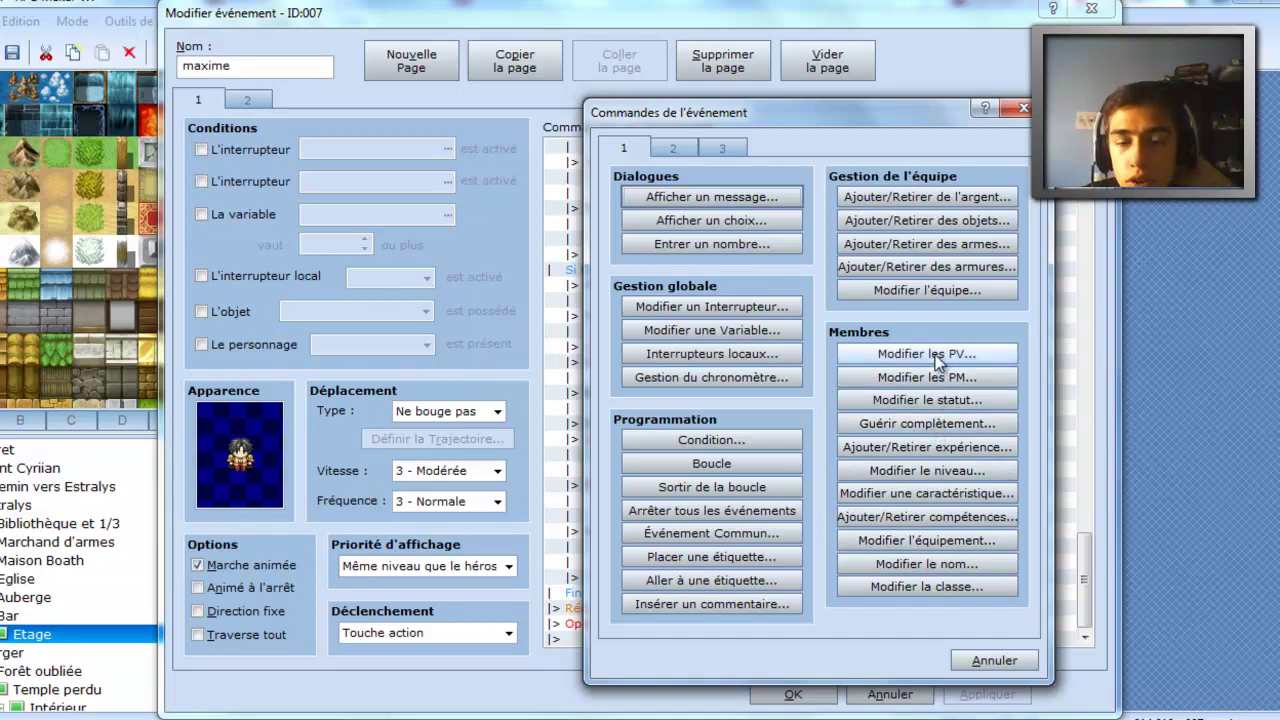
pyautogui.click(932, 298)
pyautogui.click(748, 362)
pyautogui.click(738, 552)
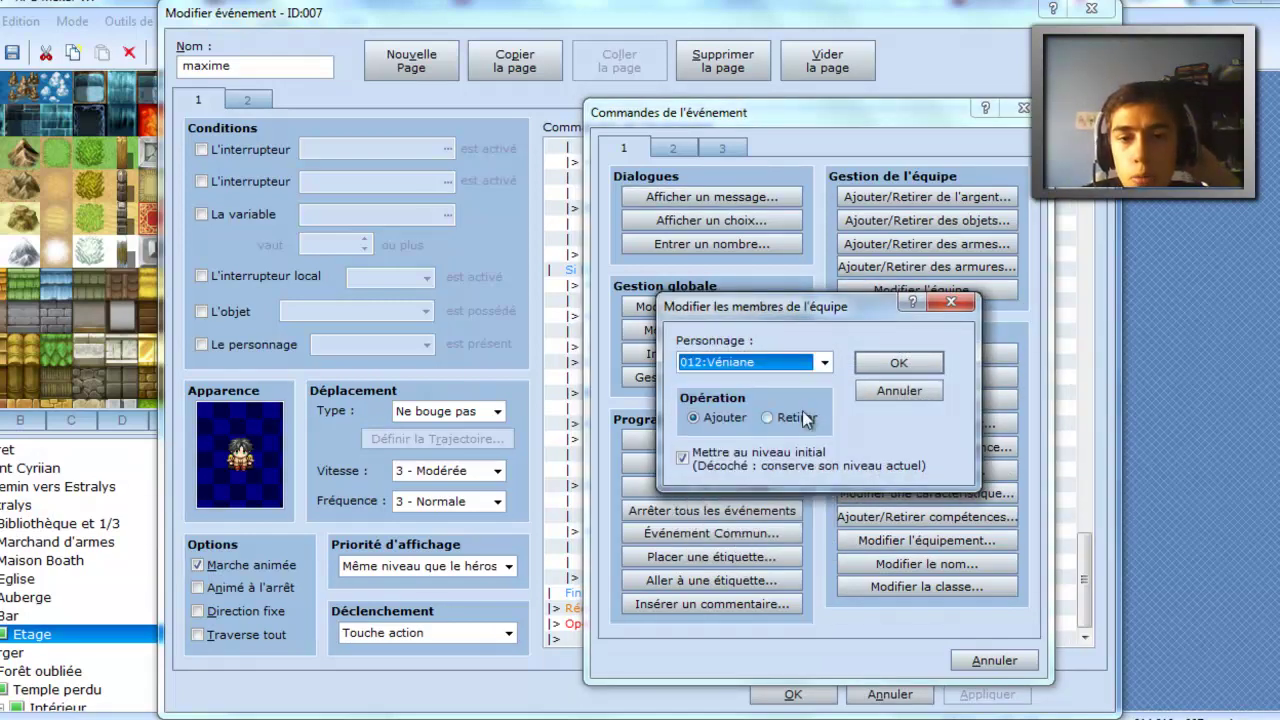
pyautogui.click(899, 363)
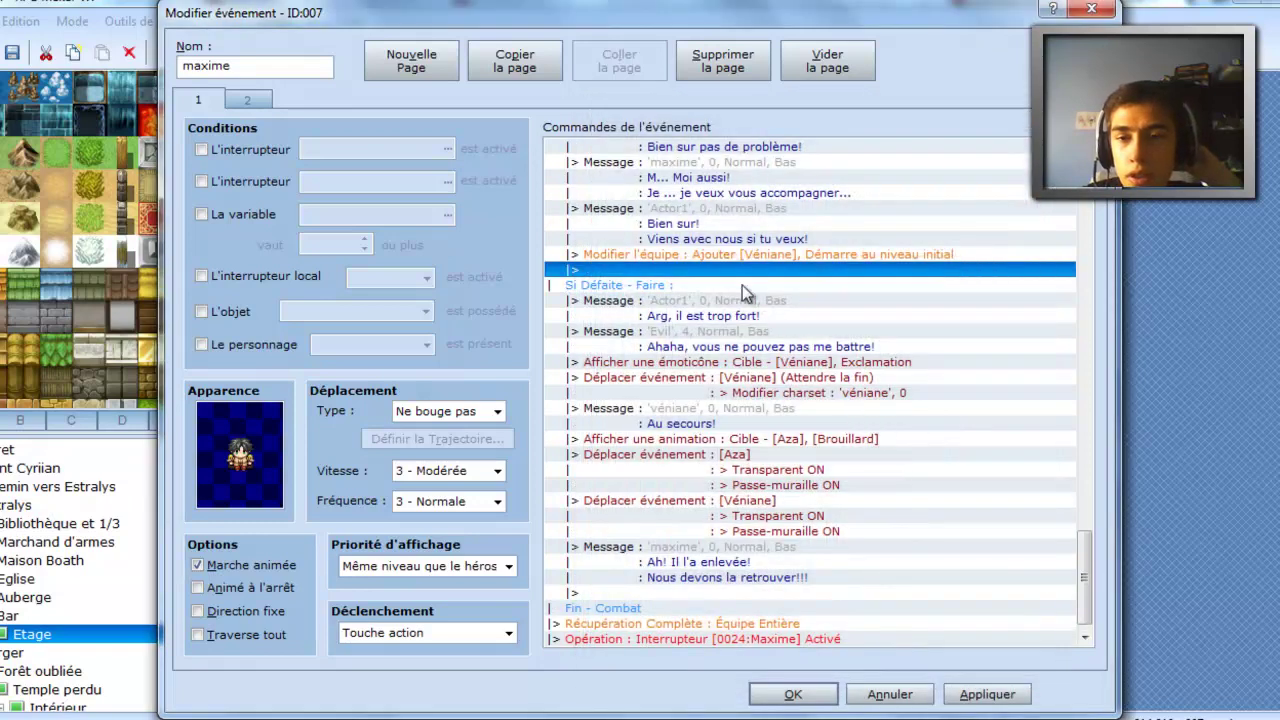
# - Check the team change that adds Maxime before the battle against the victory branch, and save the maxime event
pyautogui.doubleClick(736, 270)
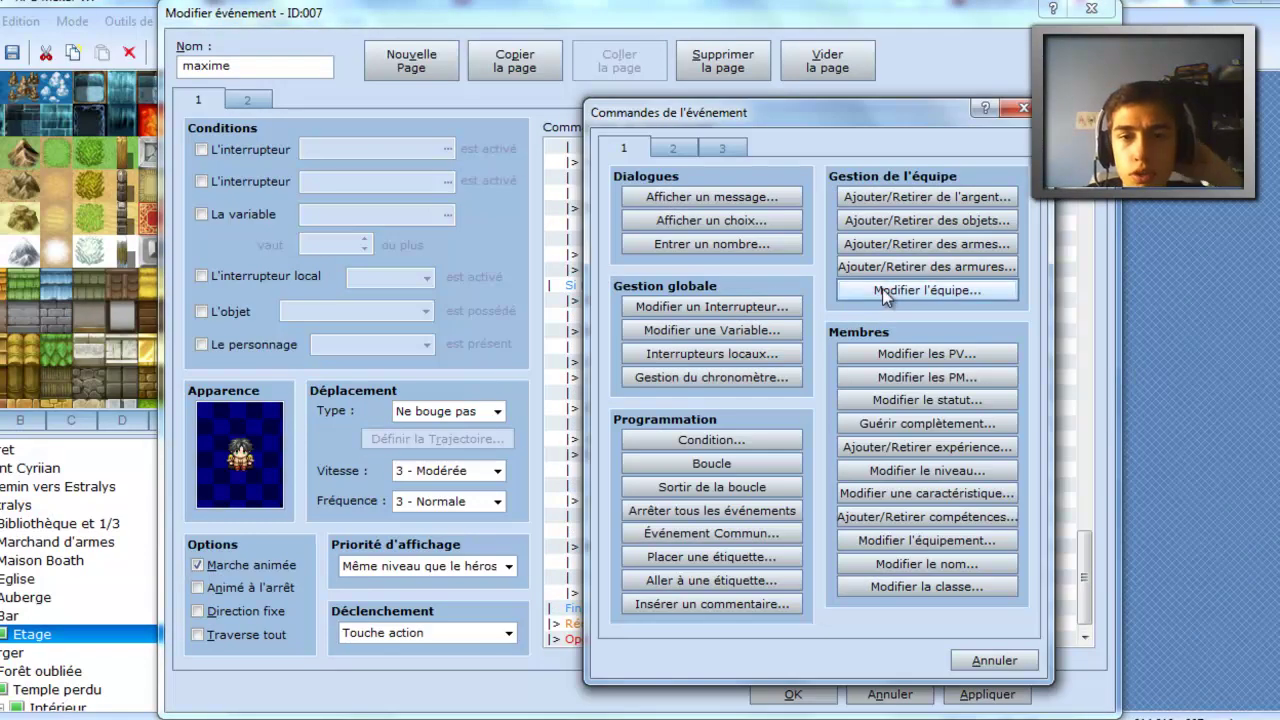
pyautogui.click(1021, 108)
pyautogui.scroll(10, 652, 448)
pyautogui.scroll(1, 652, 448)
pyautogui.click(790, 208)
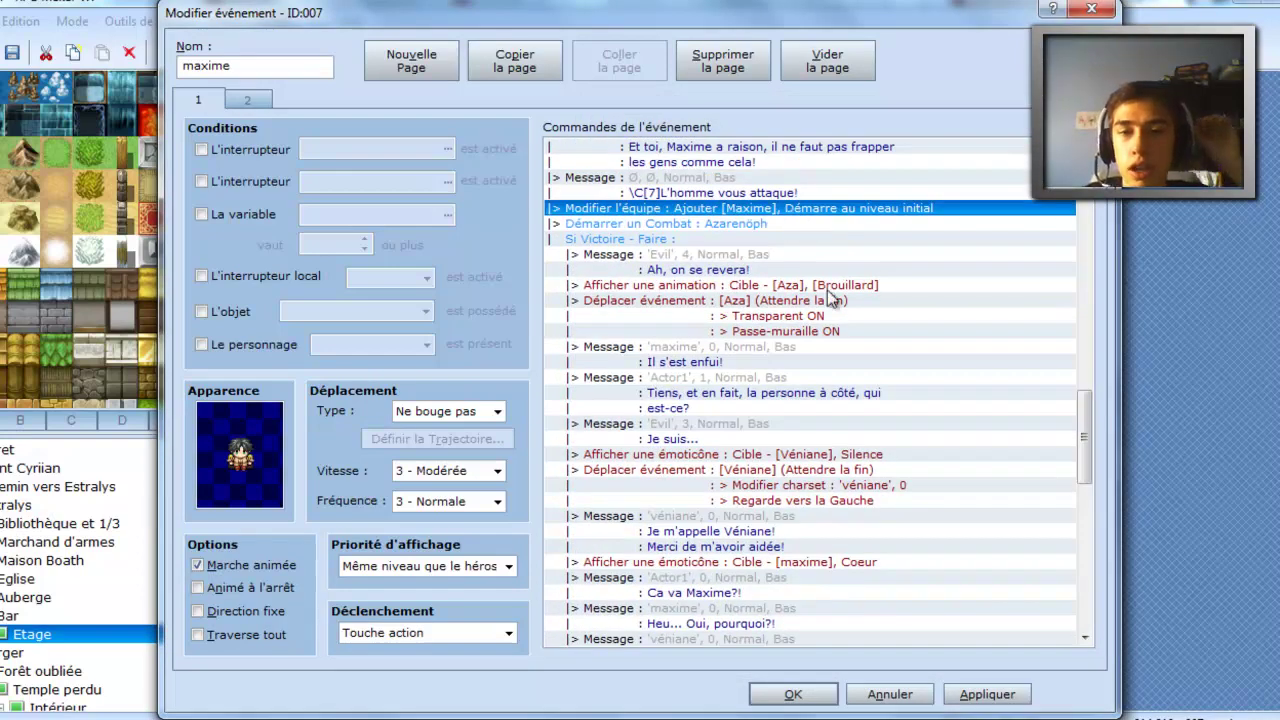
pyautogui.scroll(-5, 805, 500)
pyautogui.scroll(-10, 778, 566)
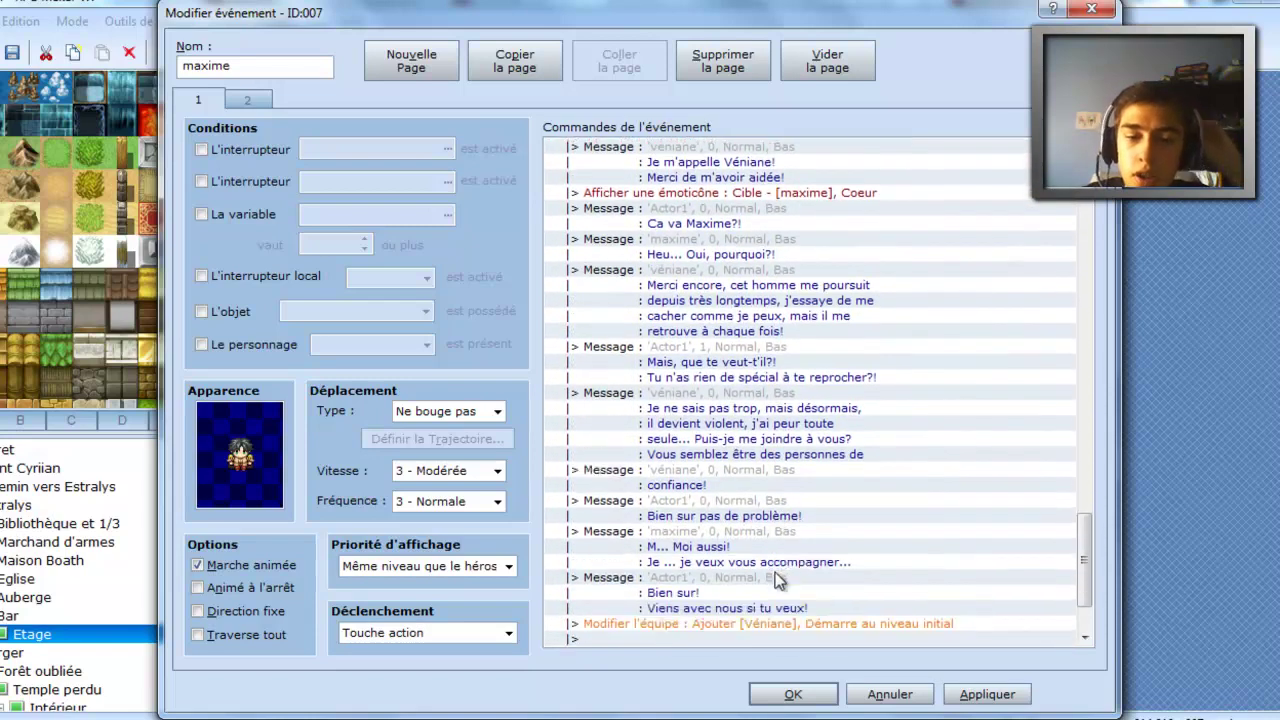
pyautogui.click(790, 697)
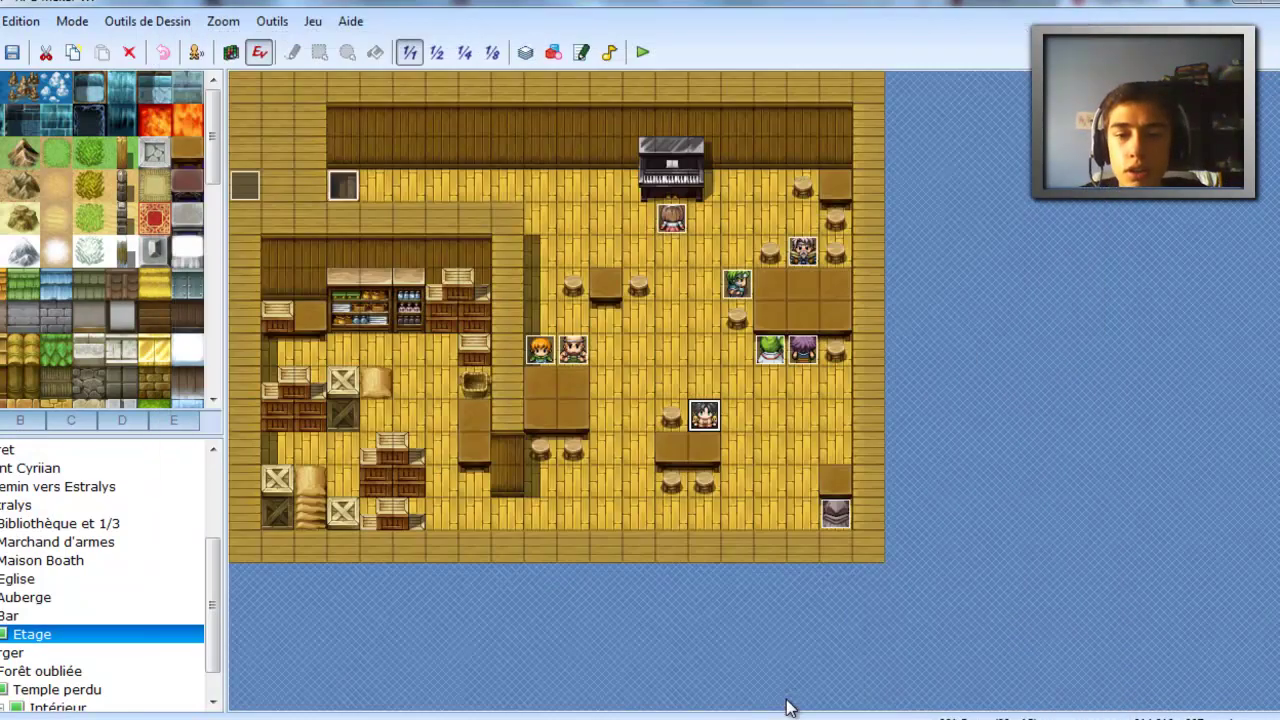
# - Review the maxime event's commands around the Azarenöph battle and the animations in the database
pyautogui.doubleClick(695, 418)
pyautogui.scroll(-10, 708, 410)
pyautogui.scroll(-1, 708, 410)
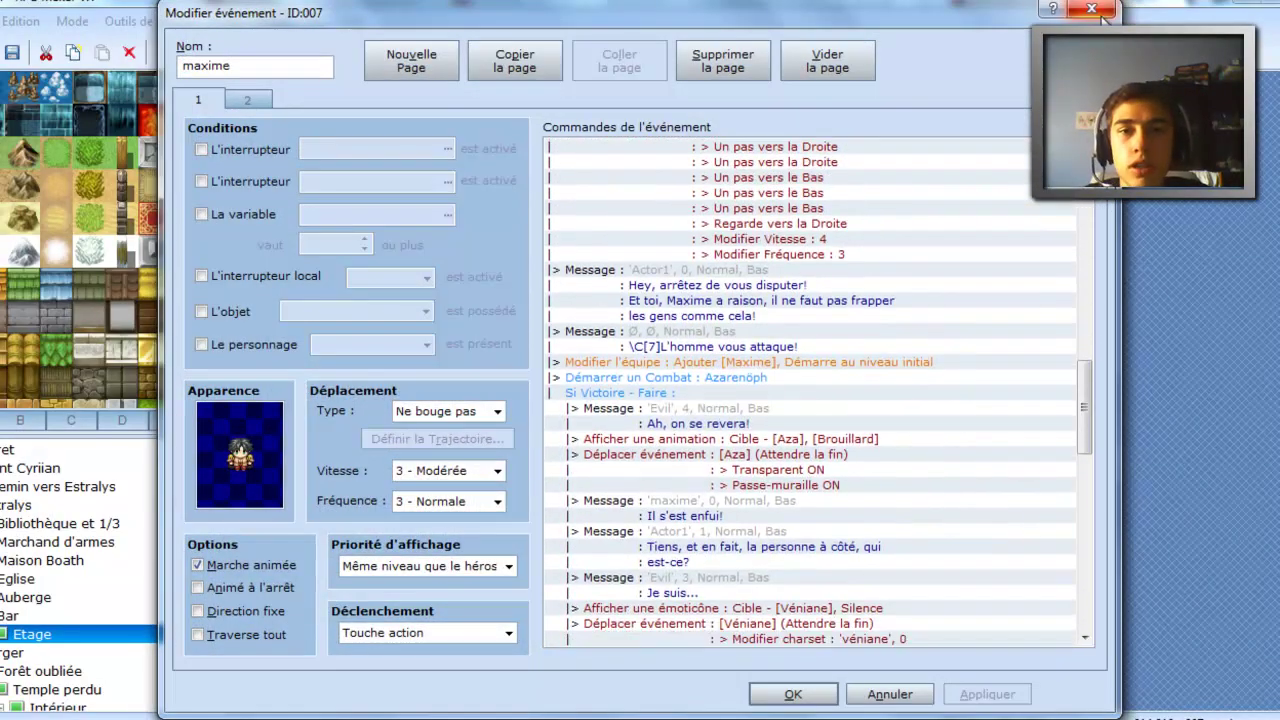
pyautogui.click(1091, 9)
pyautogui.click(528, 51)
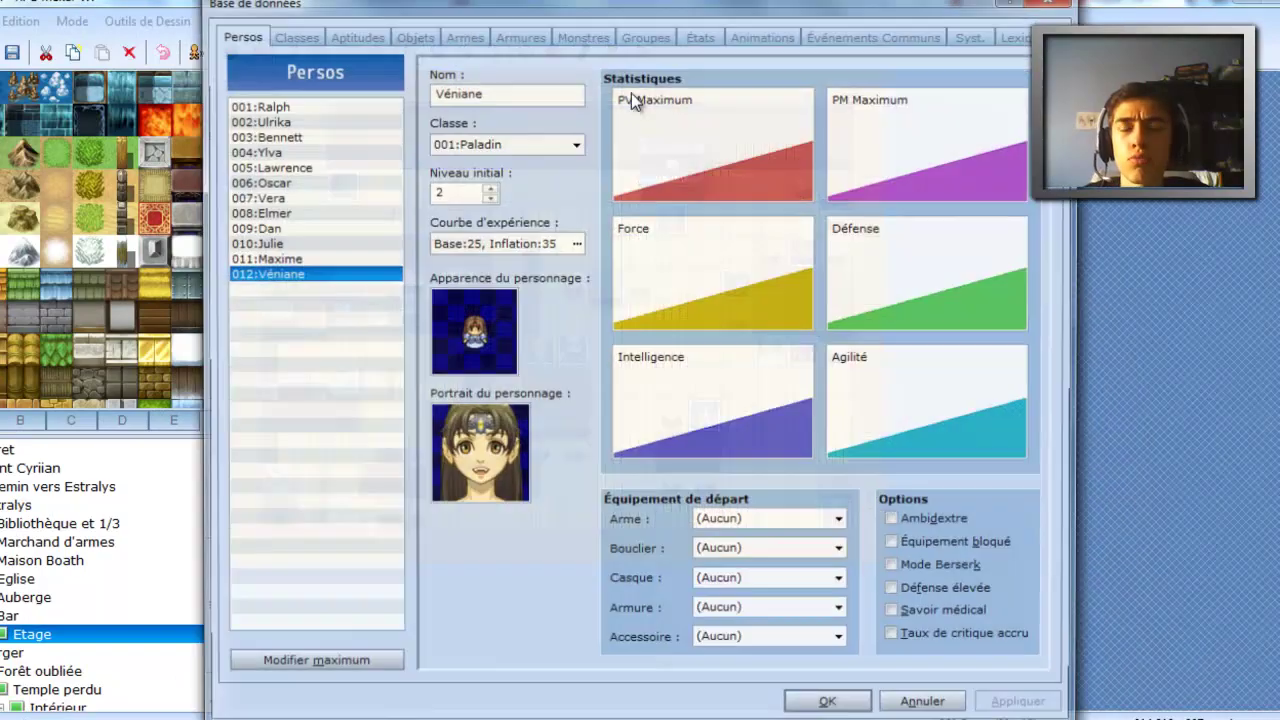
pyautogui.click(760, 33)
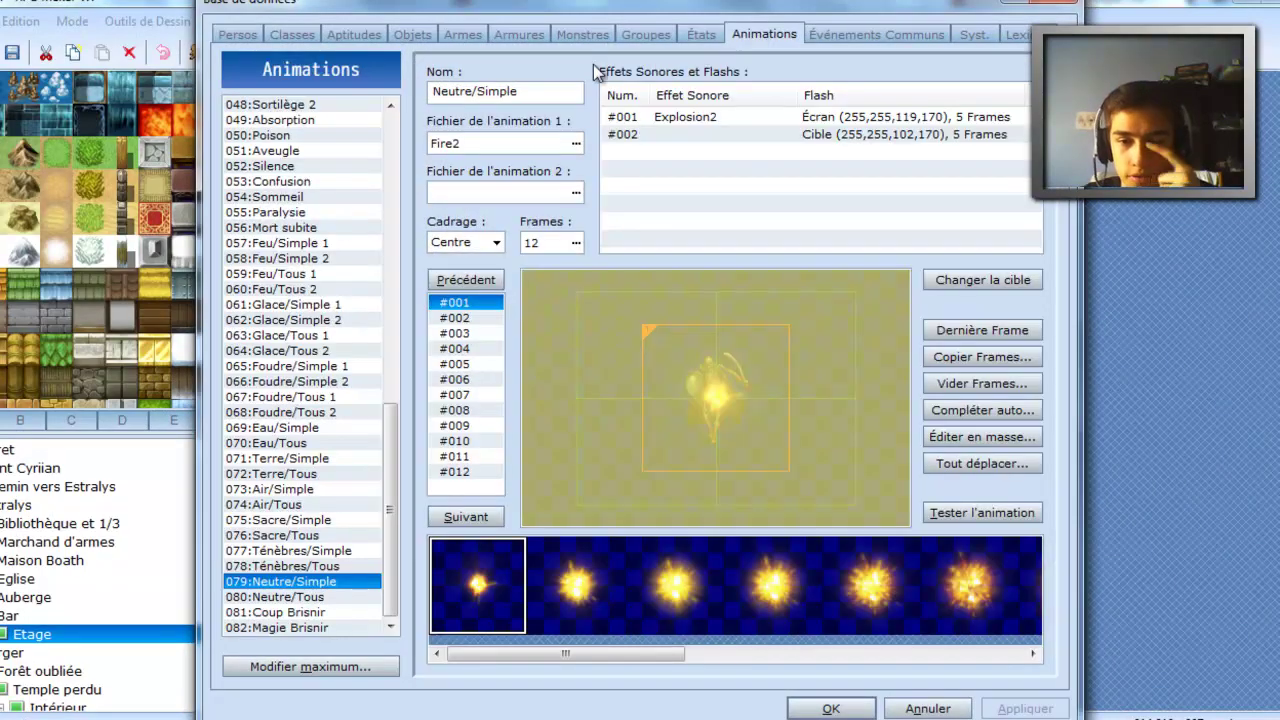
pyautogui.click(1060, 8)
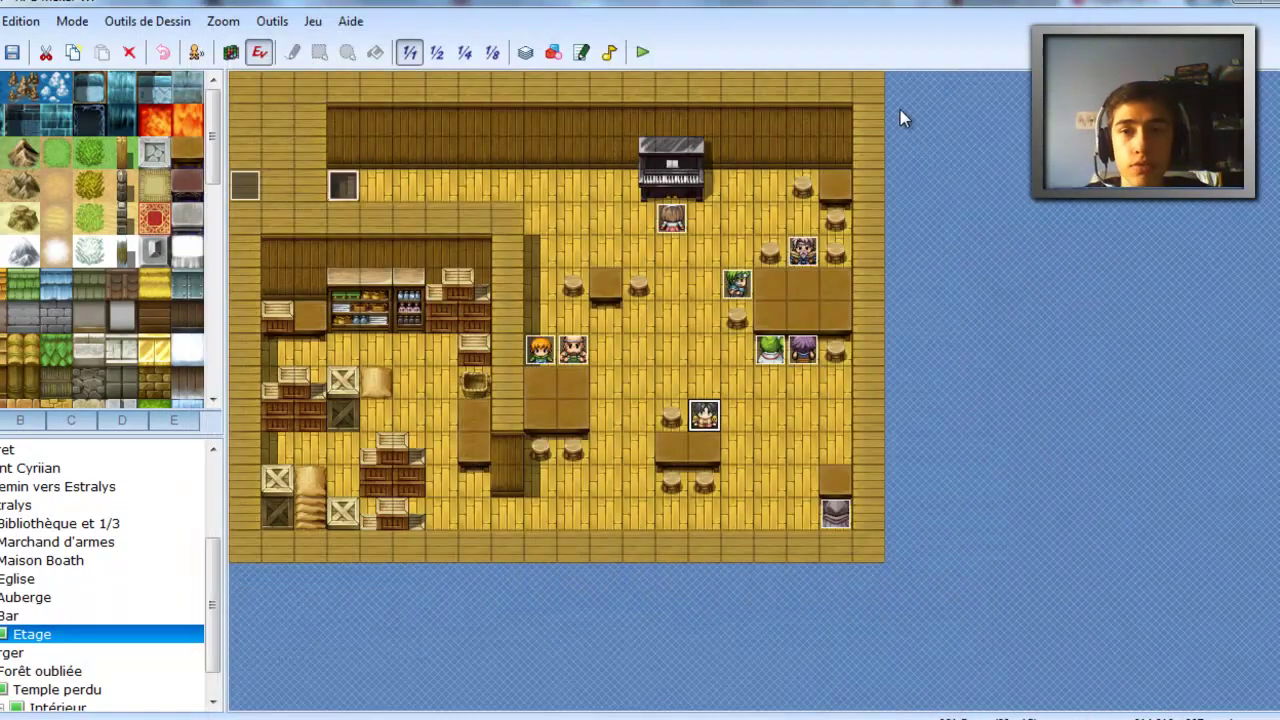
# - Check the Véniane event, and read the maxime event's victory dialogue through the team change into the Si Défaite branch
pyautogui.doubleClick(833, 515)
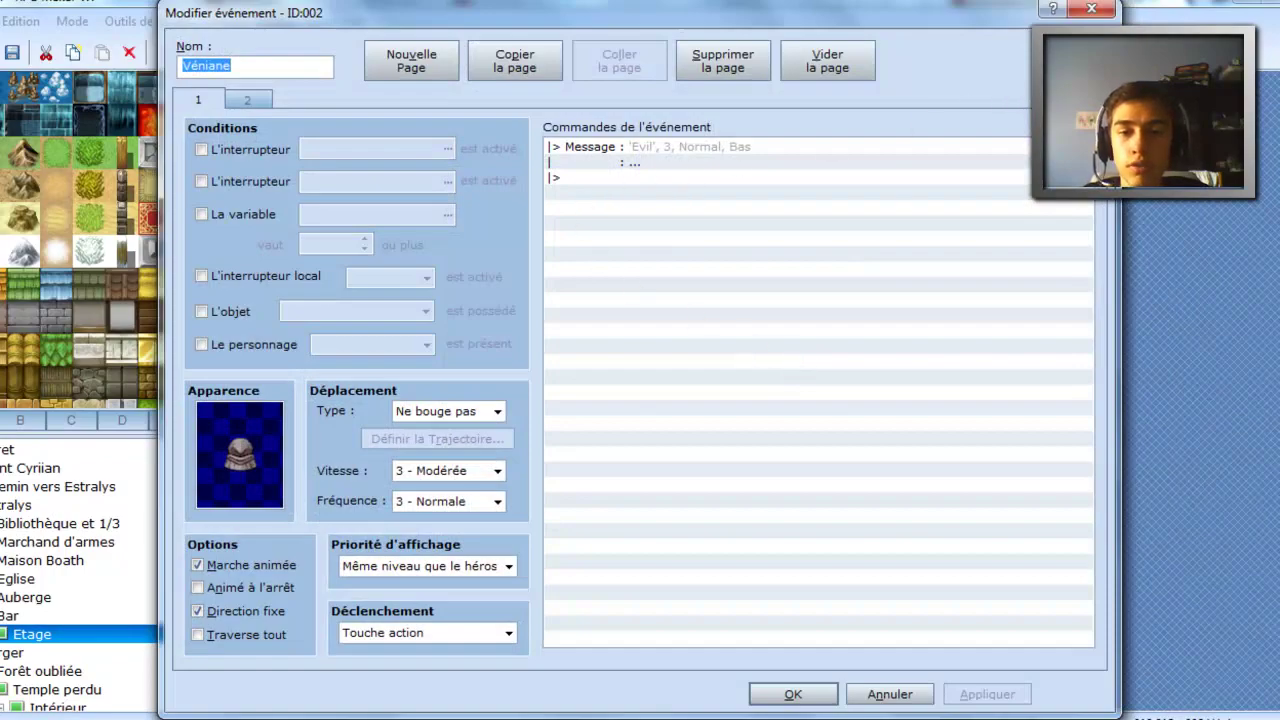
pyautogui.click(1092, 9)
pyautogui.doubleClick(697, 414)
pyautogui.scroll(-20, 750, 460)
pyautogui.scroll(-5, 805, 508)
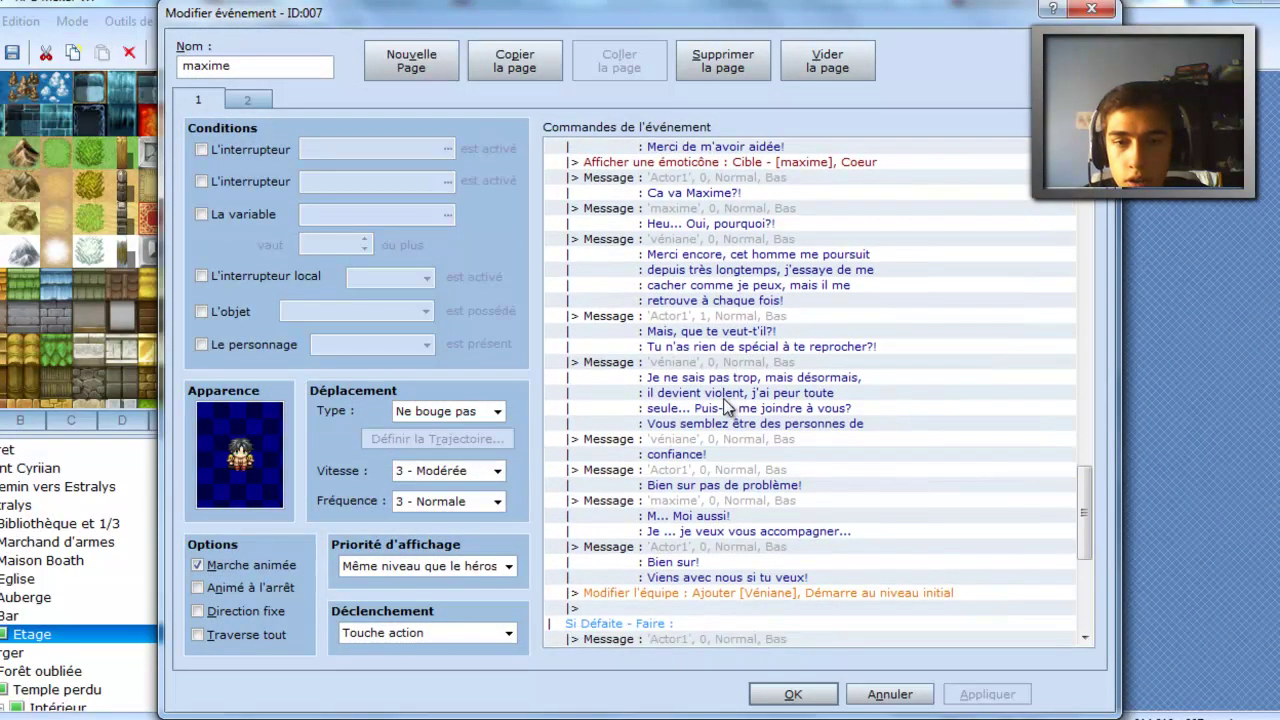
pyautogui.scroll(1, 727, 405)
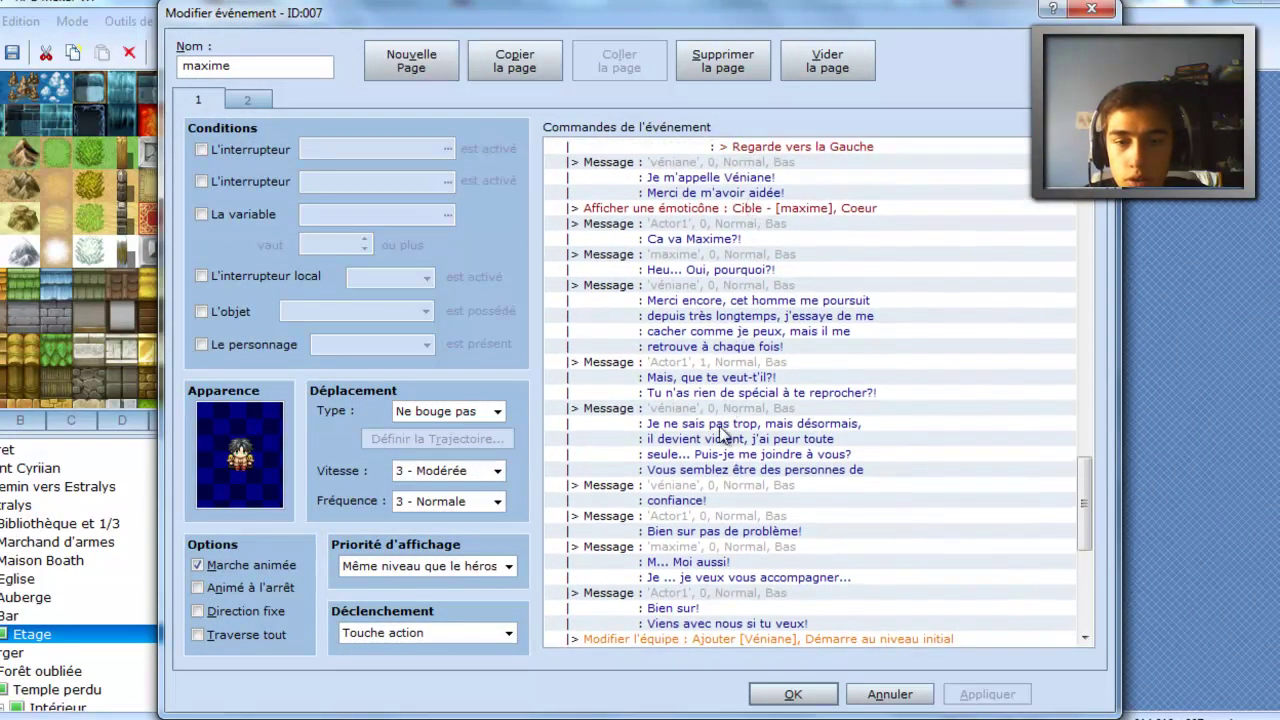
pyautogui.click(709, 286)
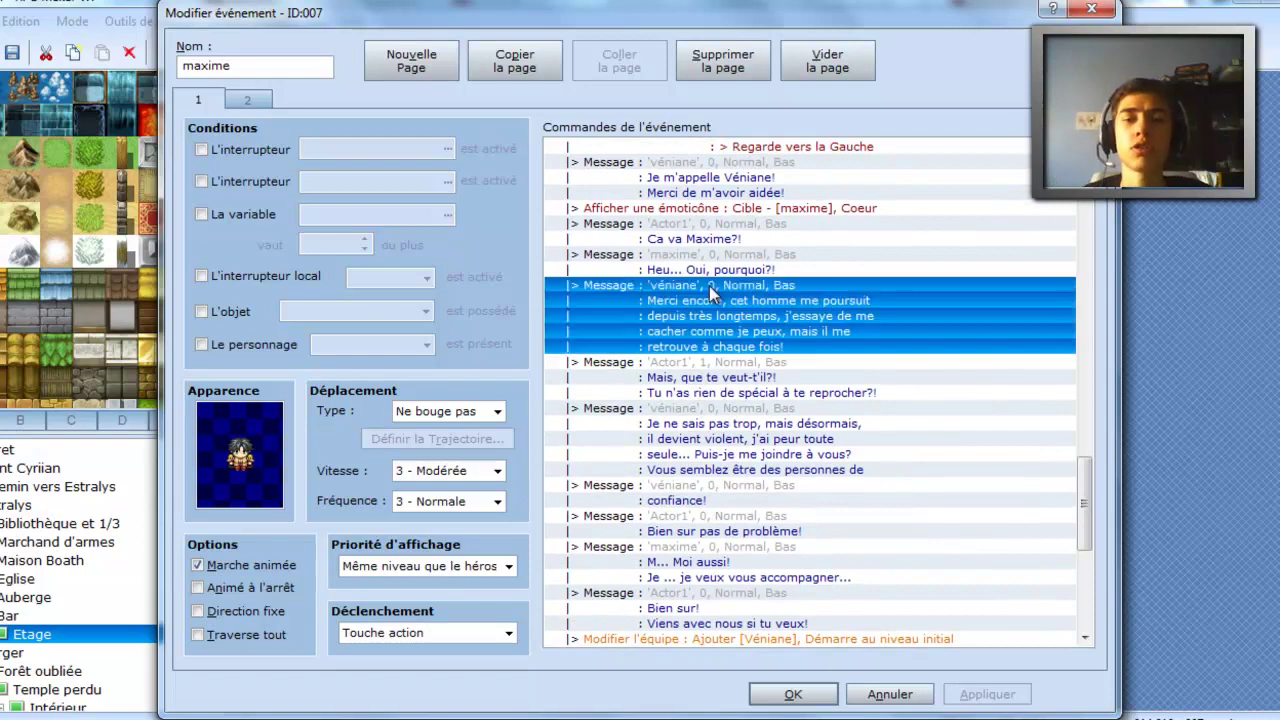
pyautogui.click(710, 364)
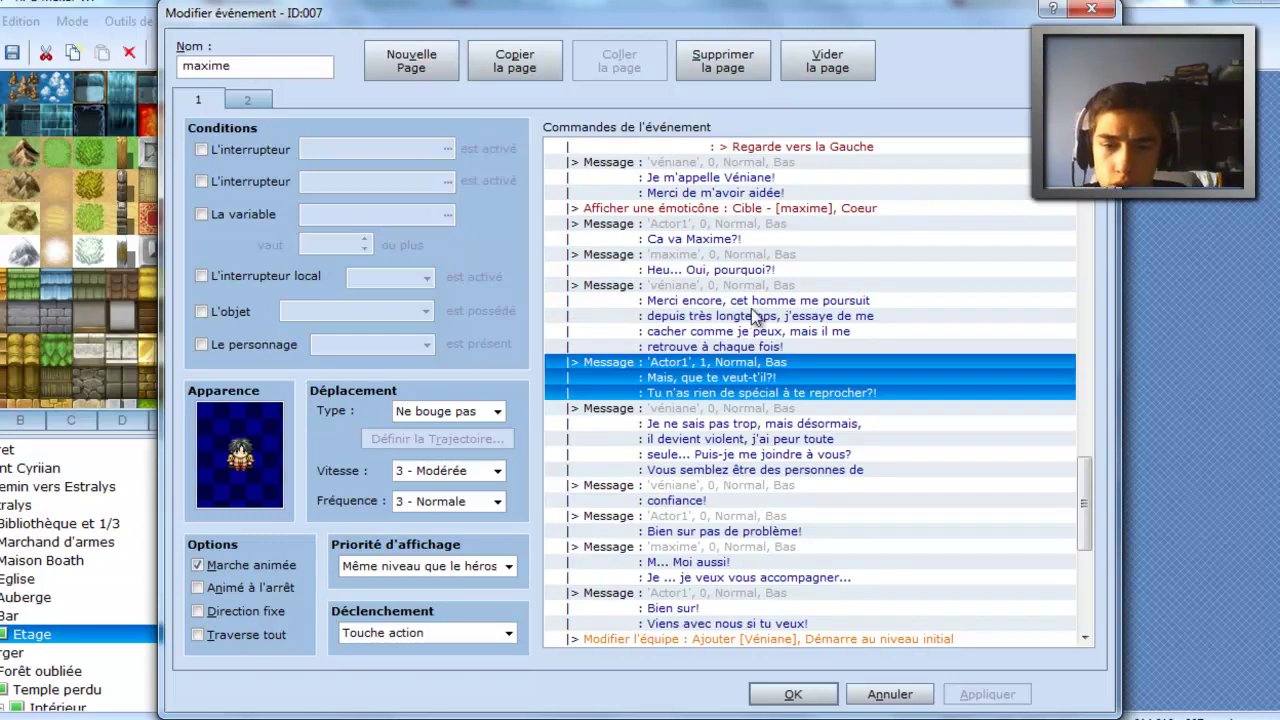
pyautogui.scroll(-2, 755, 316)
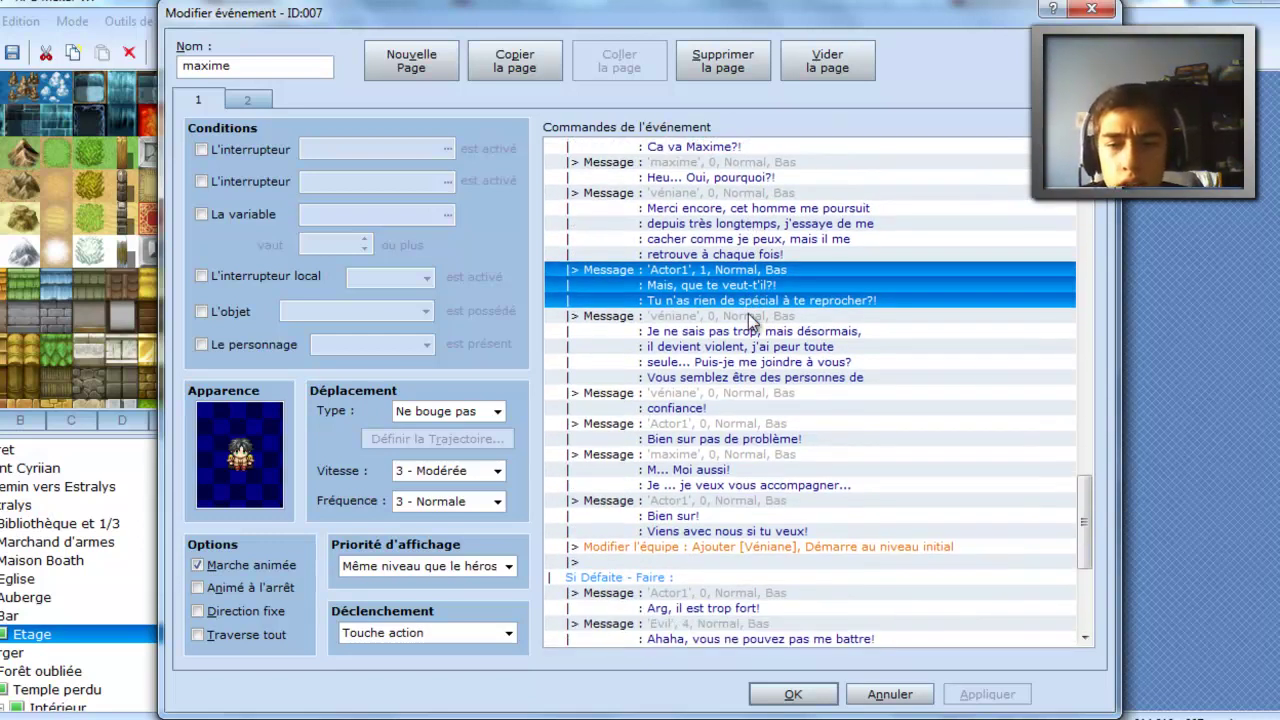
pyautogui.scroll(-2, 748, 323)
pyautogui.scroll(-2, 751, 355)
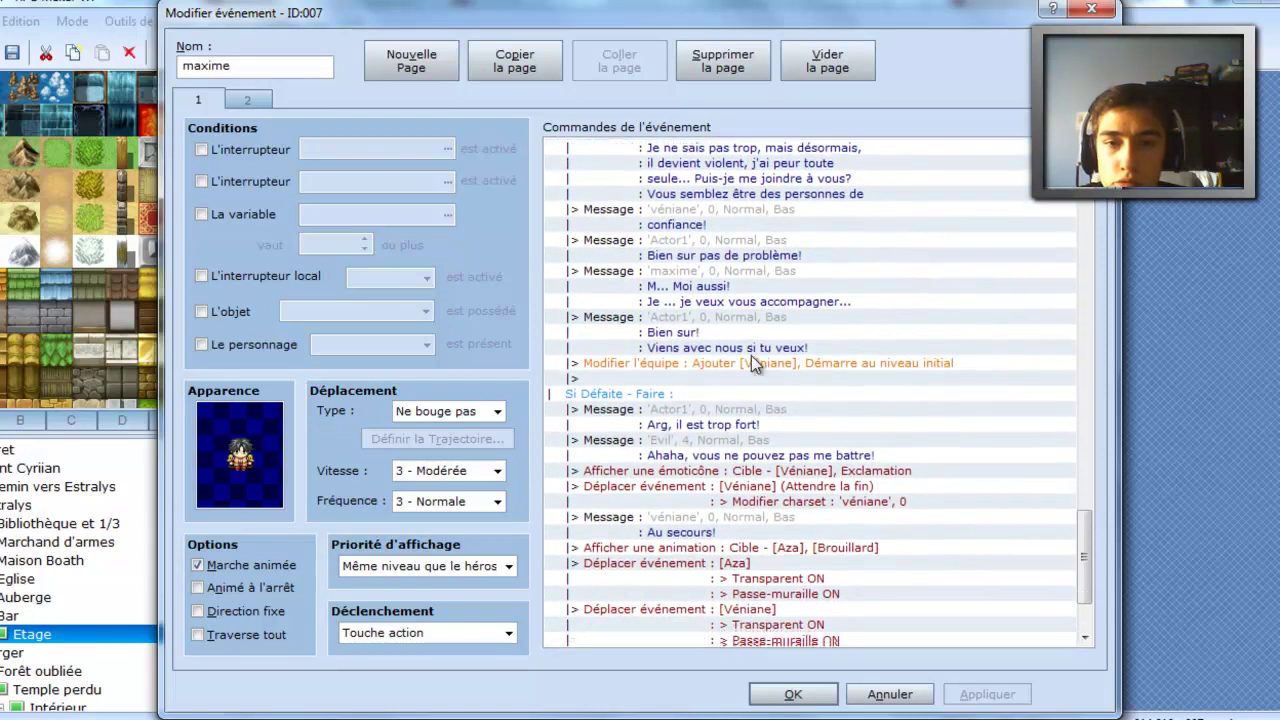
# - Examine the Si Victoire commands of the maxime event around Véniane's Silence emoticon and charset change
pyautogui.scroll(4, 751, 355)
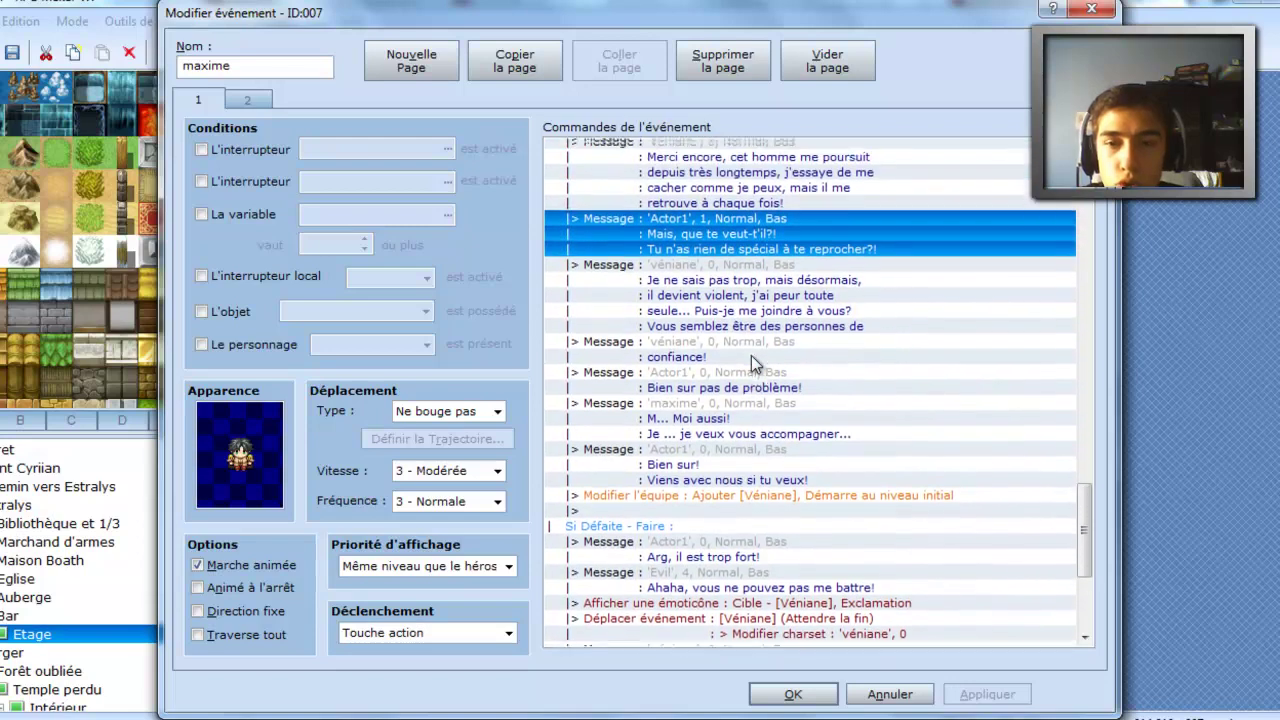
pyautogui.scroll(3, 751, 355)
pyautogui.click(780, 272)
pyautogui.scroll(1, 783, 275)
pyautogui.scroll(3, 783, 273)
pyautogui.click(778, 300)
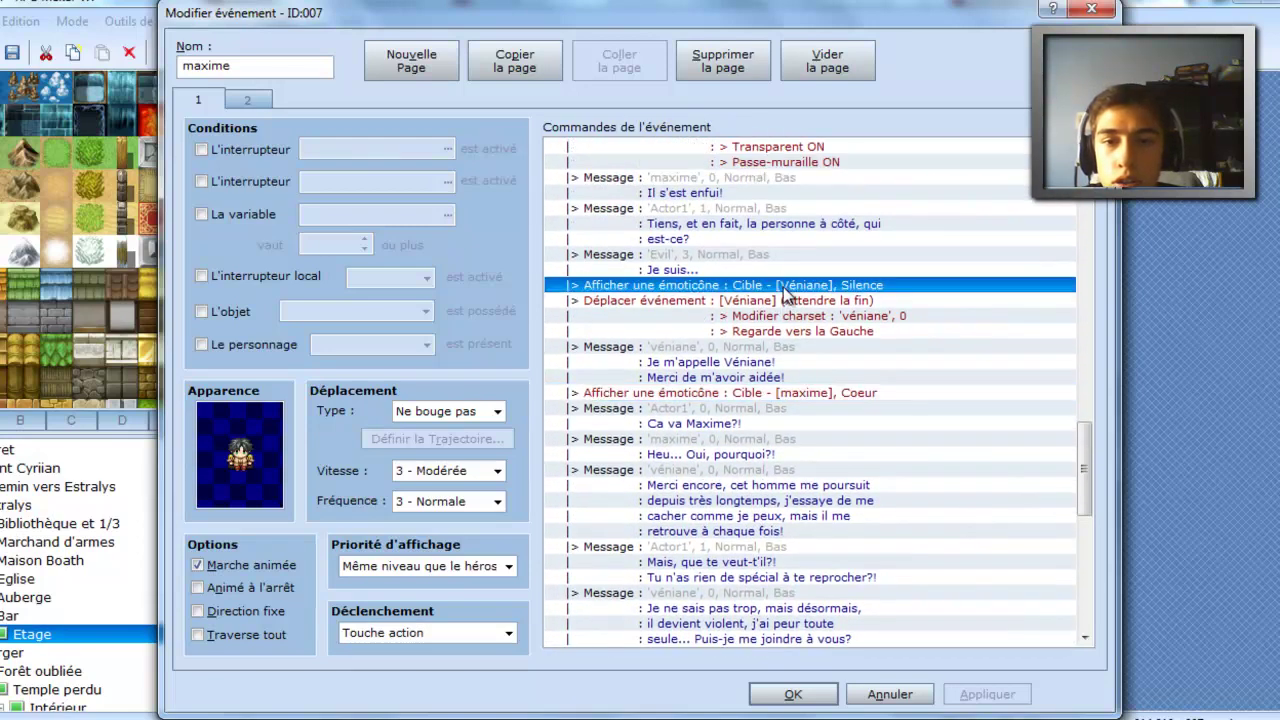
pyautogui.click(795, 285)
pyautogui.scroll(2, 828, 313)
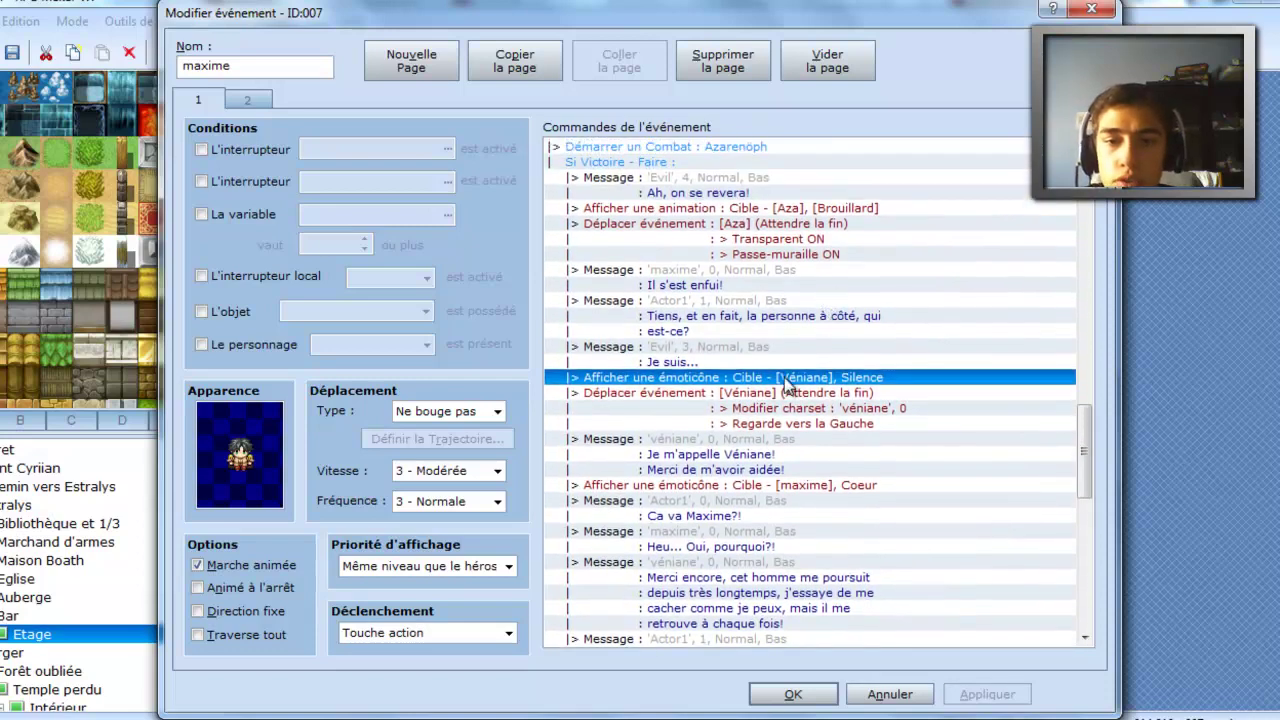
pyautogui.scroll(1, 786, 382)
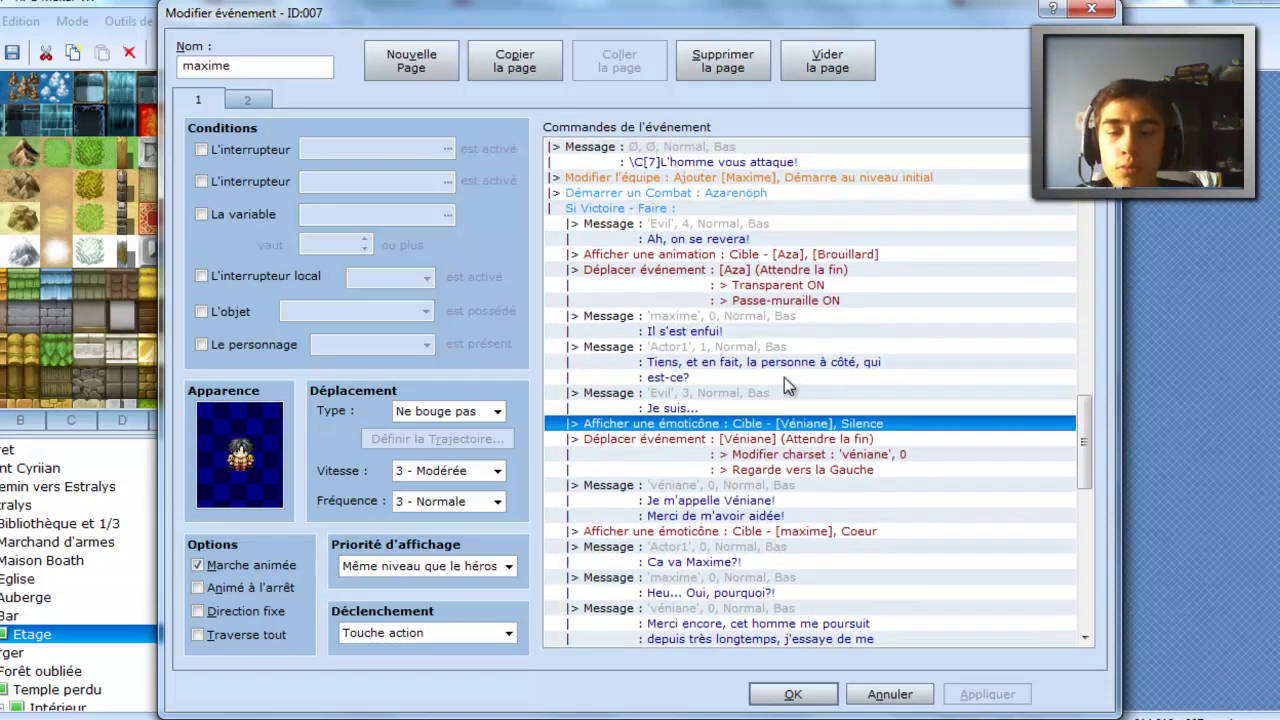
# - Check the Brouillard animation on Aza and the available movement and effect commands, and close the maxime event
pyautogui.click(773, 268)
pyautogui.click(791, 254)
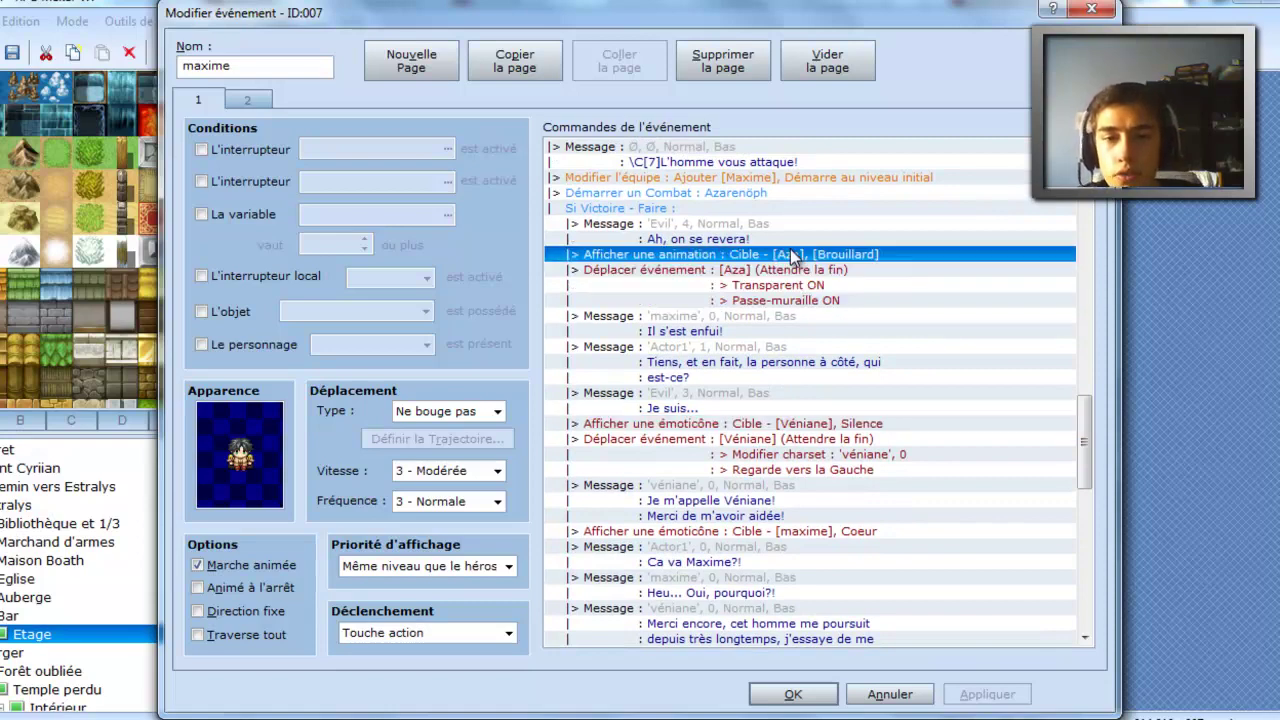
pyautogui.press('Insert')
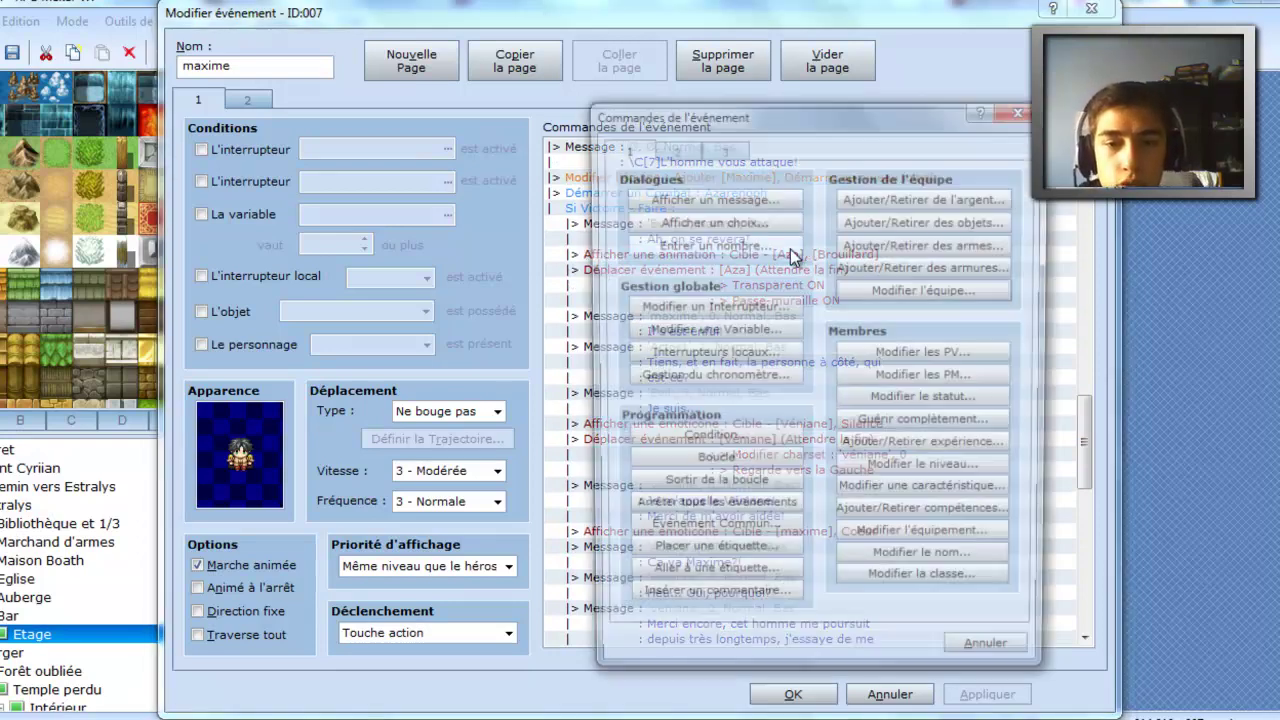
pyautogui.click(673, 148)
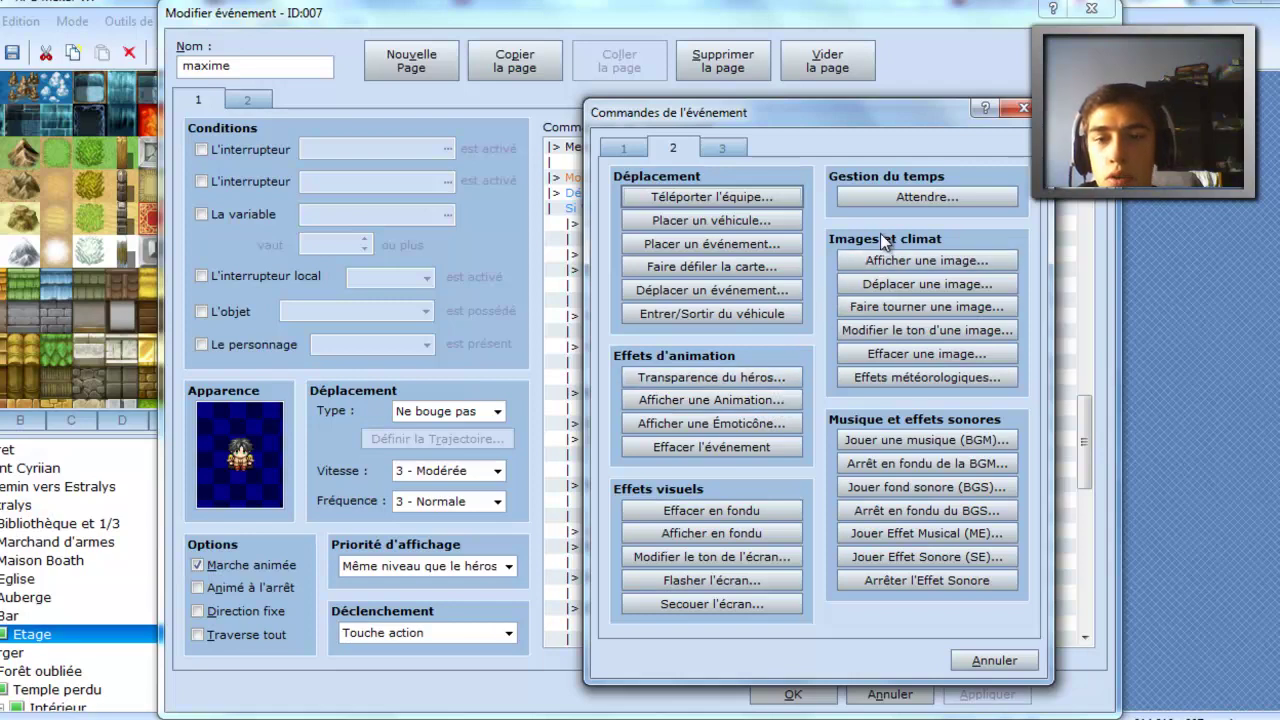
pyautogui.click(1022, 107)
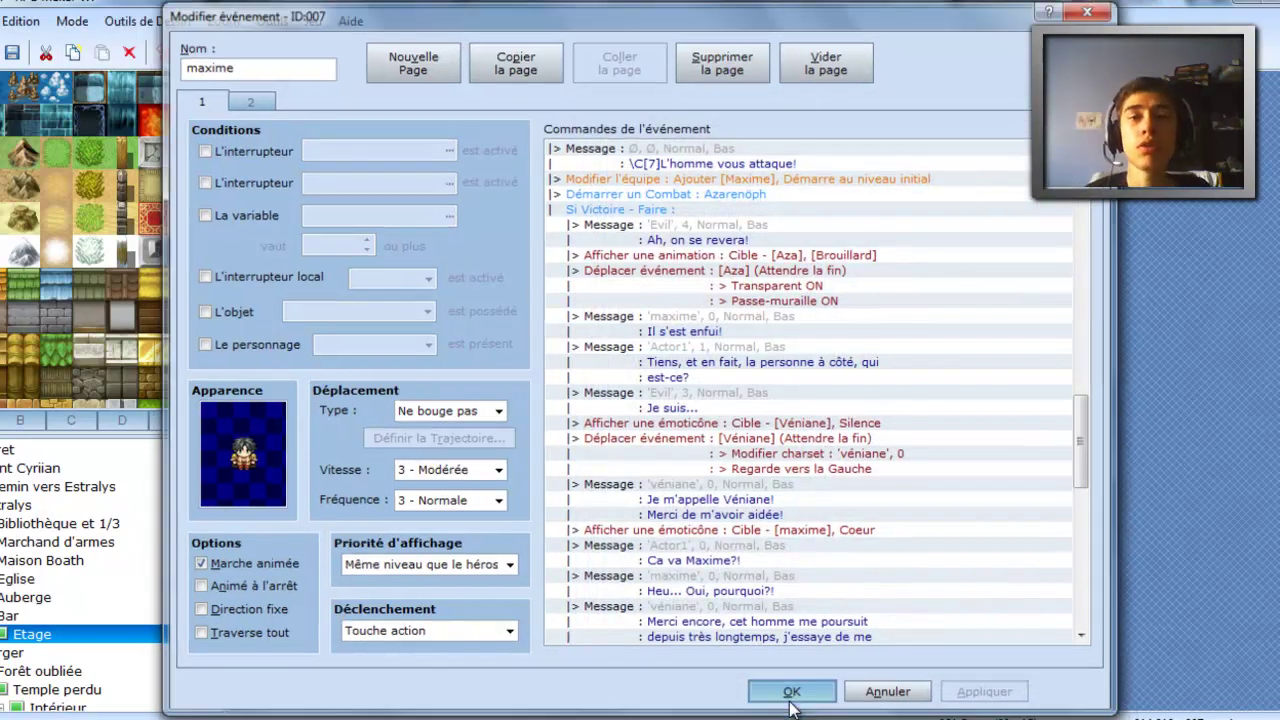
pyautogui.click(791, 694)
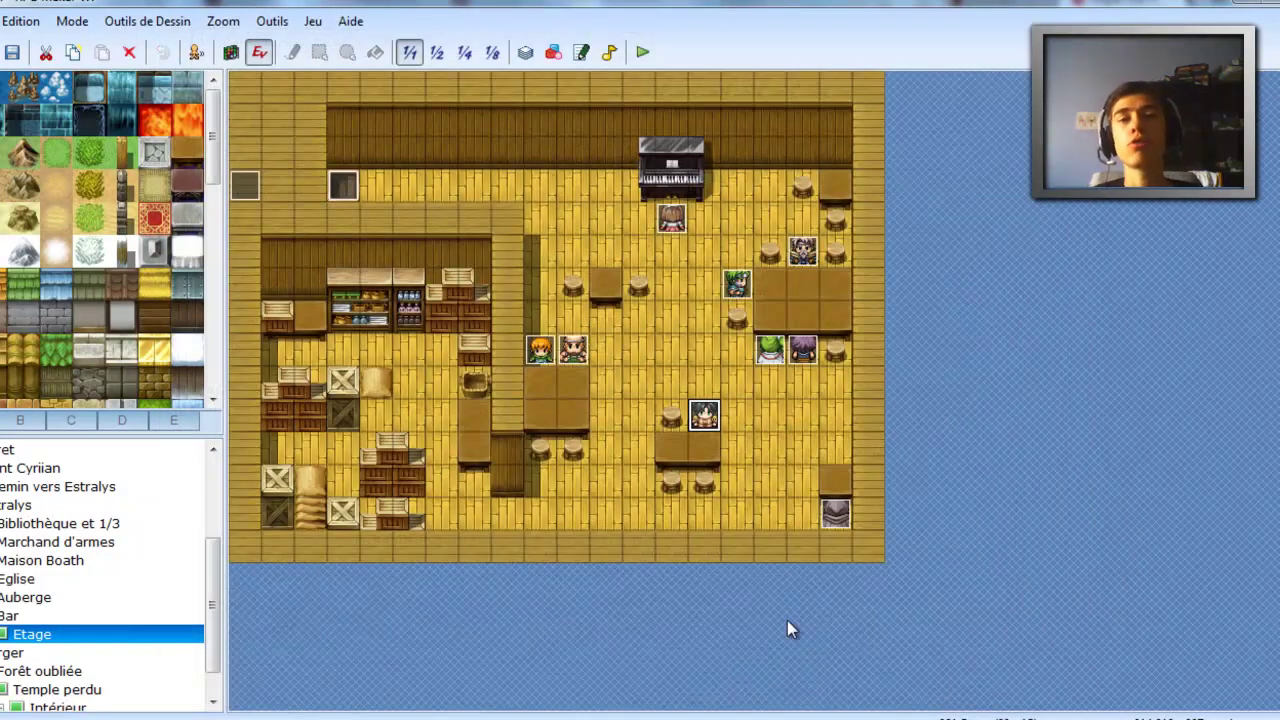